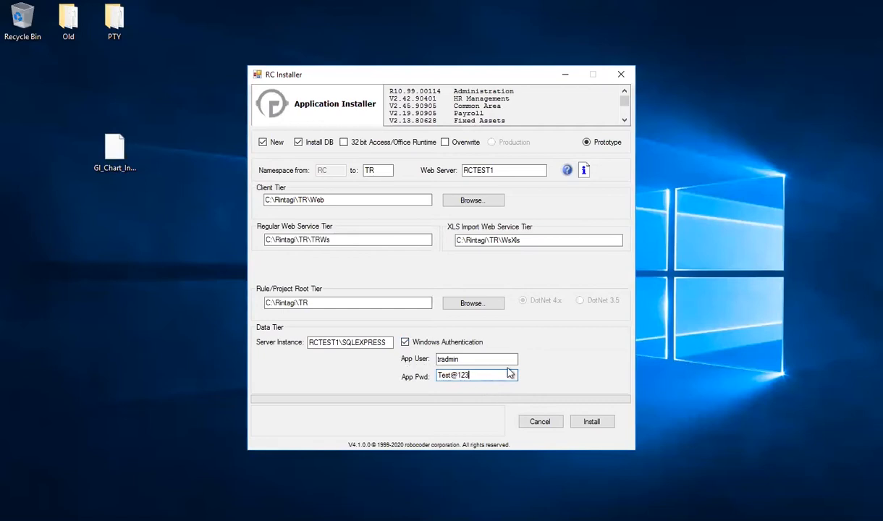
- Start the prototype installation with the configured TR namespace, paths and data tier settings
left_click(589, 423)
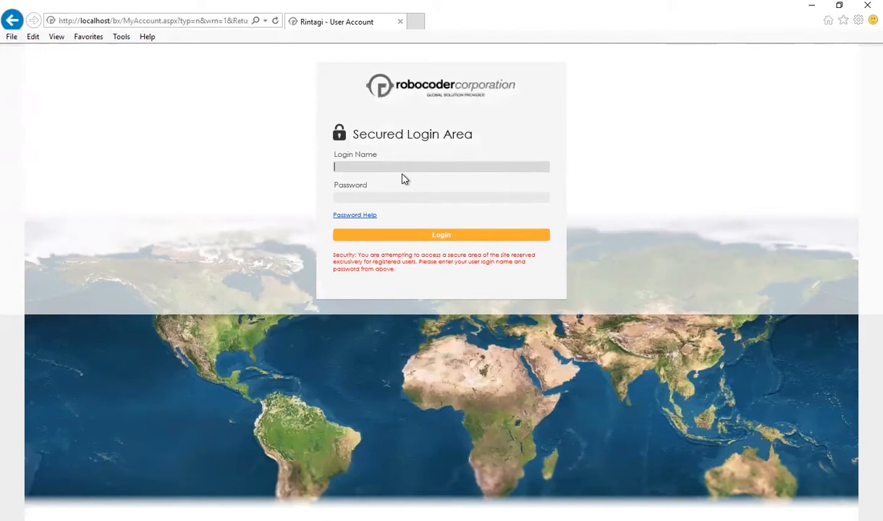
- Sign in to the secured login area of the local site with the account's login name and password
type("John Doe")
key("Tab")
type("*******")
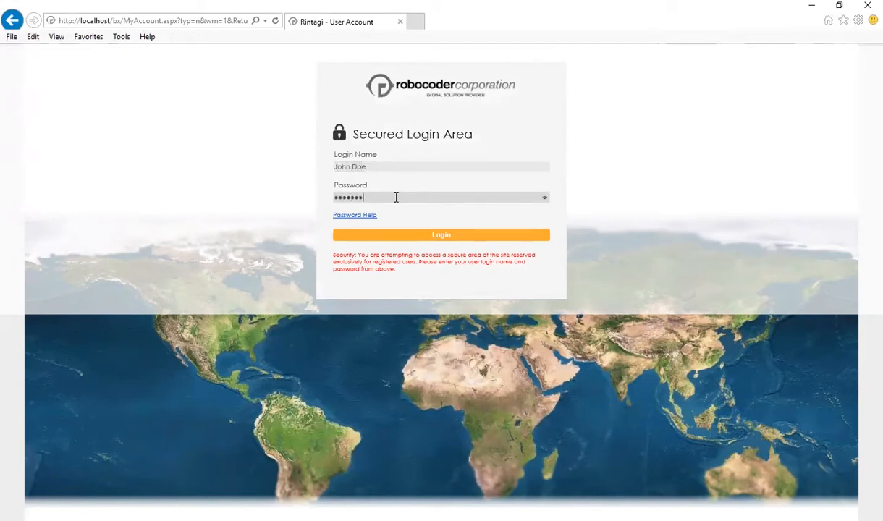
left_click(462, 243)
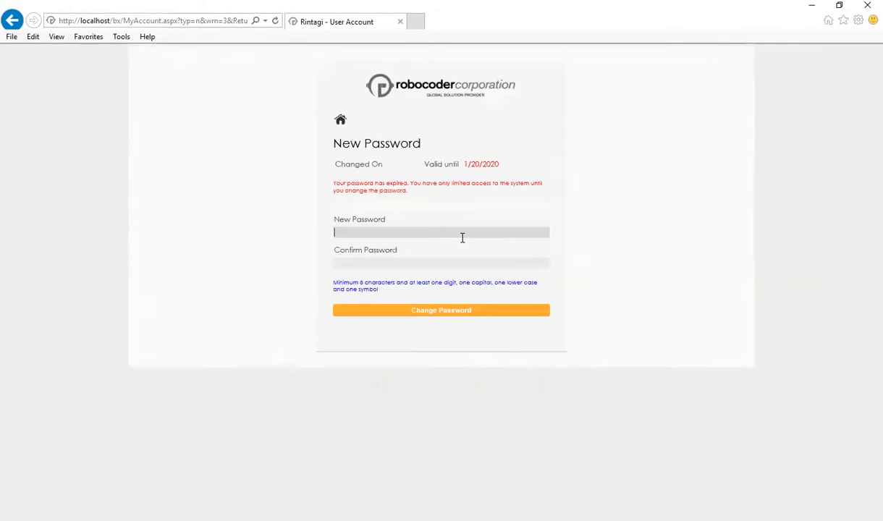
- Replace the expired password with a new one, confirm it, and go to the site's home page
type("******")
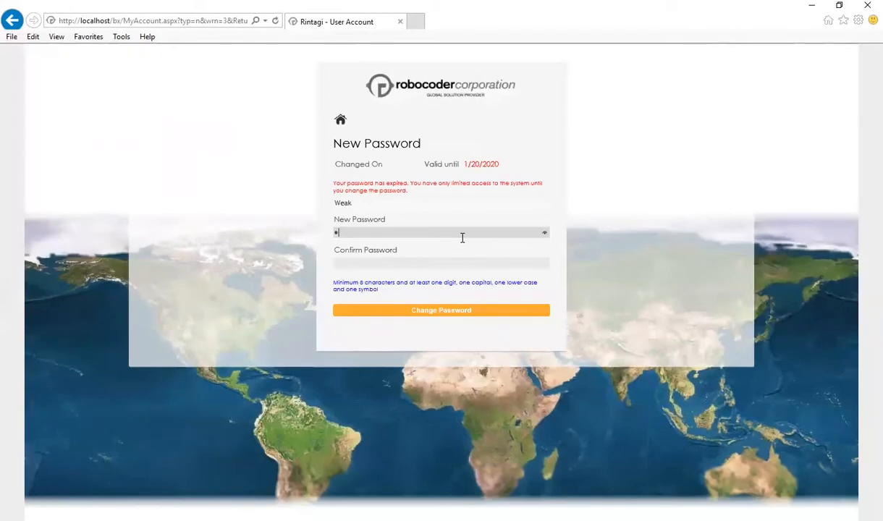
type("**")
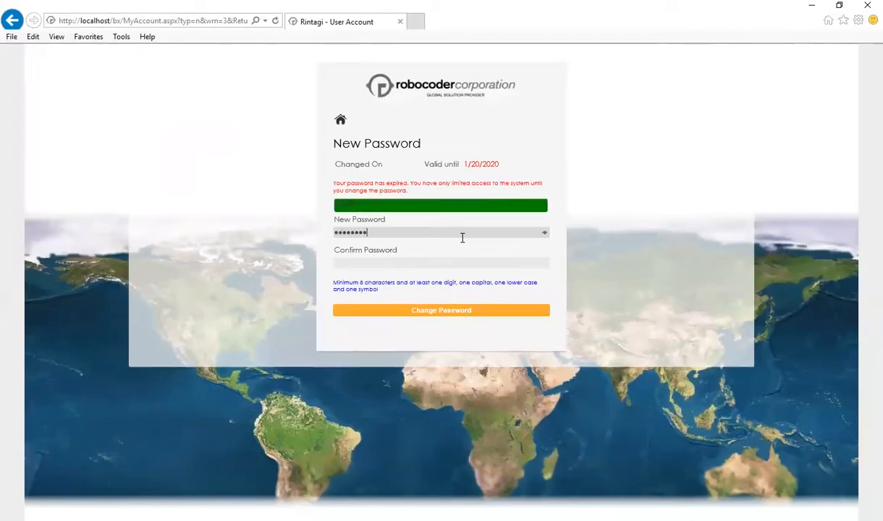
key("Tab")
type("********")
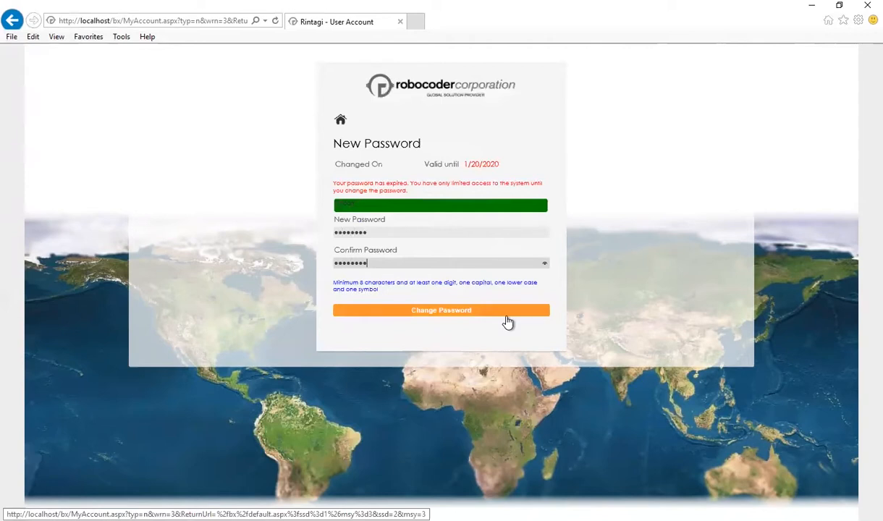
left_click(507, 316)
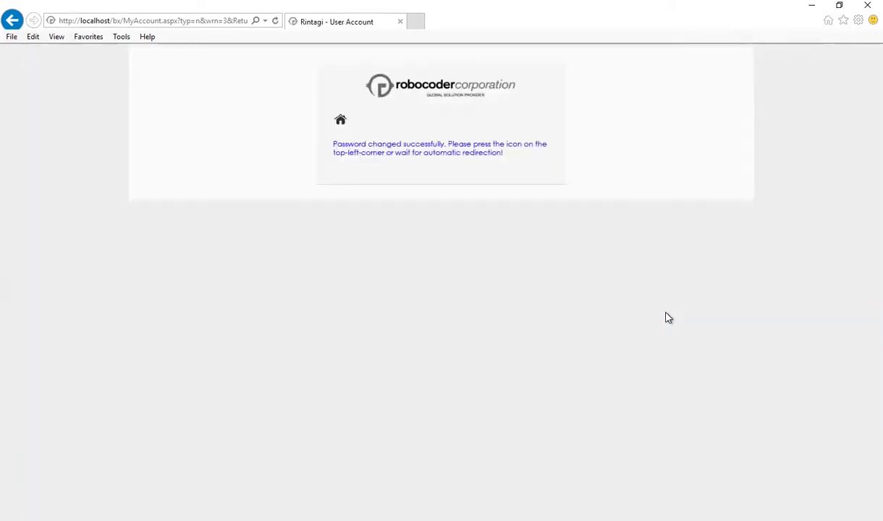
left_click(341, 123)
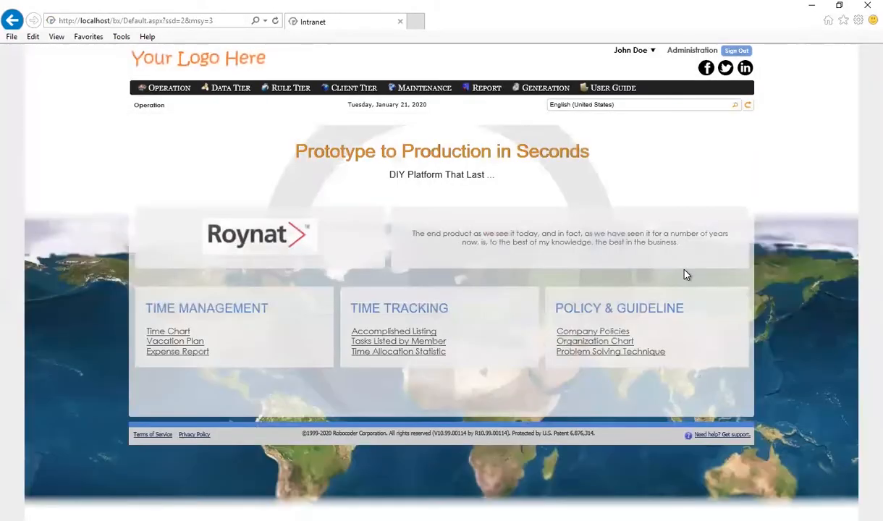
- Examine which companies and systems the signed-in account can choose from
left_click(630, 49)
left_click(517, 82)
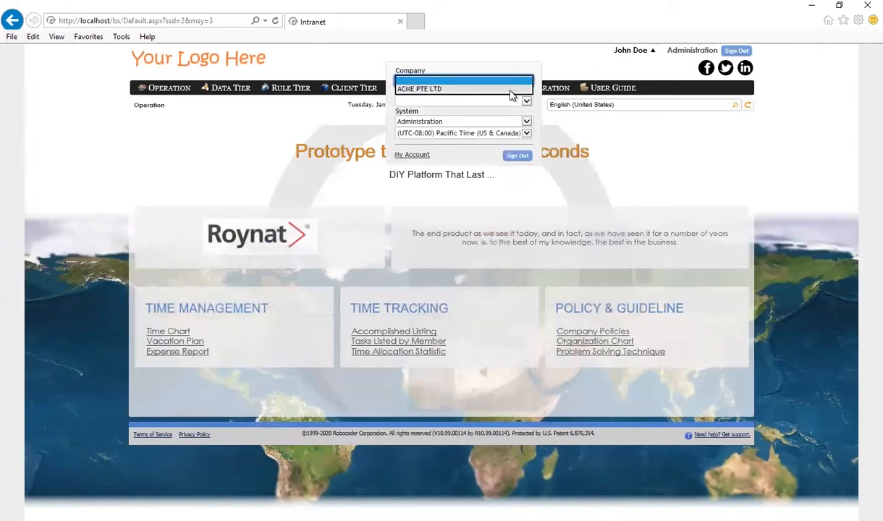
left_click(513, 81)
left_click(513, 82)
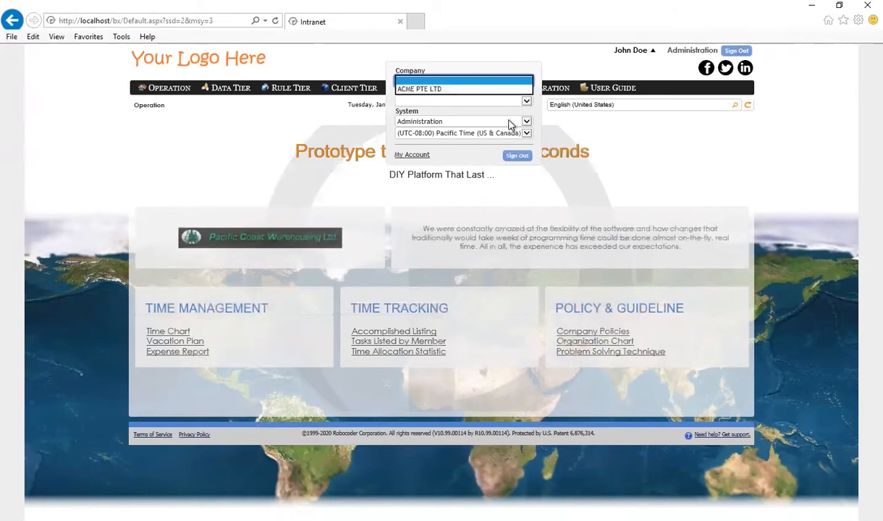
left_click(510, 125)
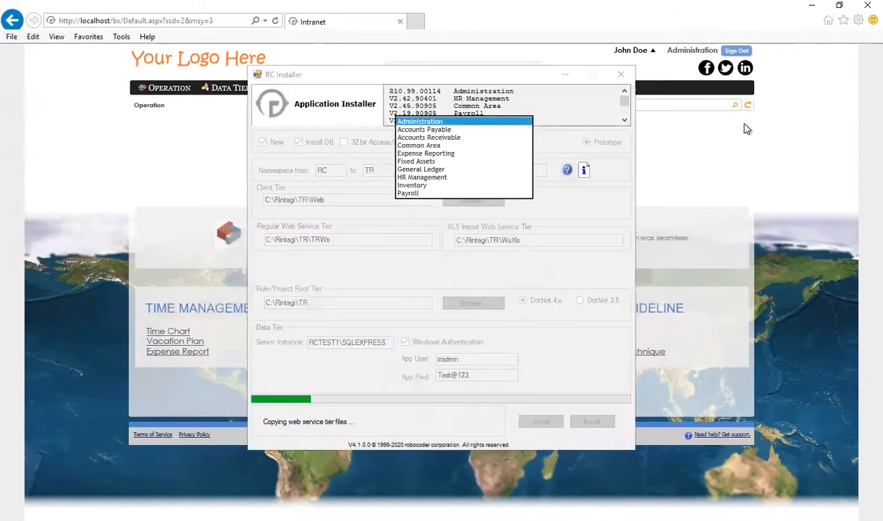
left_click(811, 5)
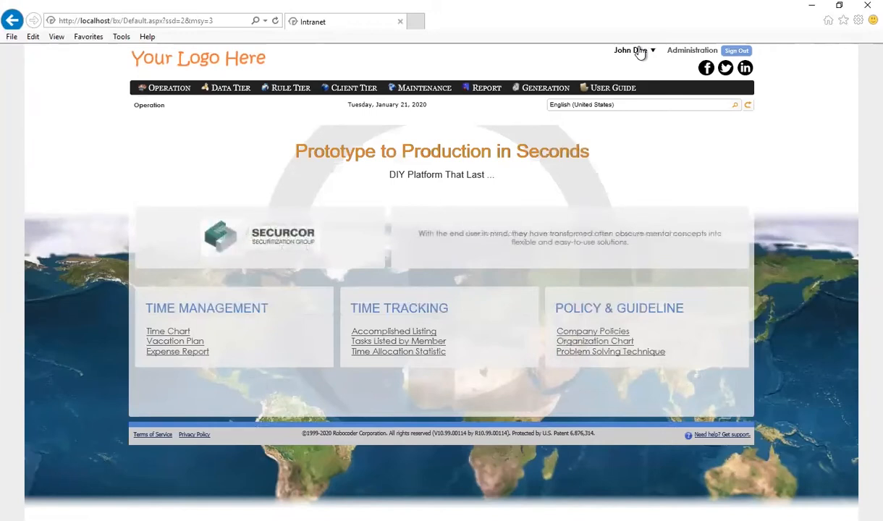
left_click(639, 54)
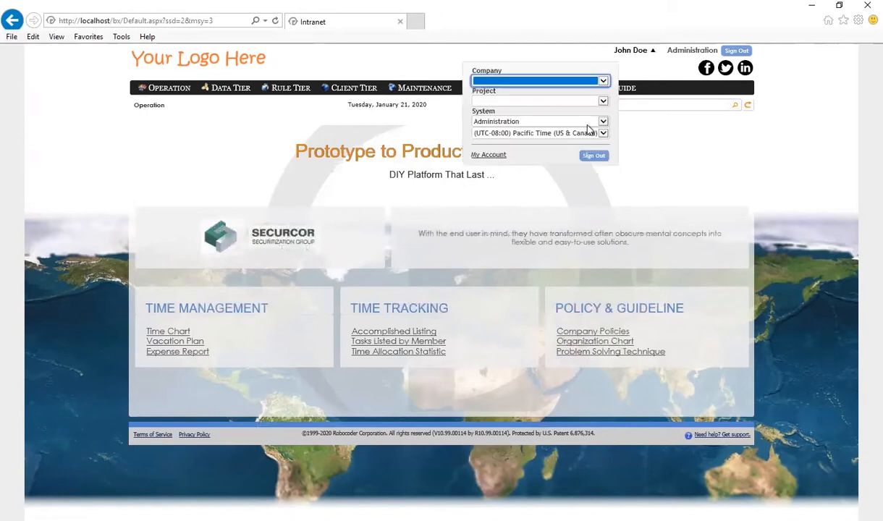
left_click(576, 125)
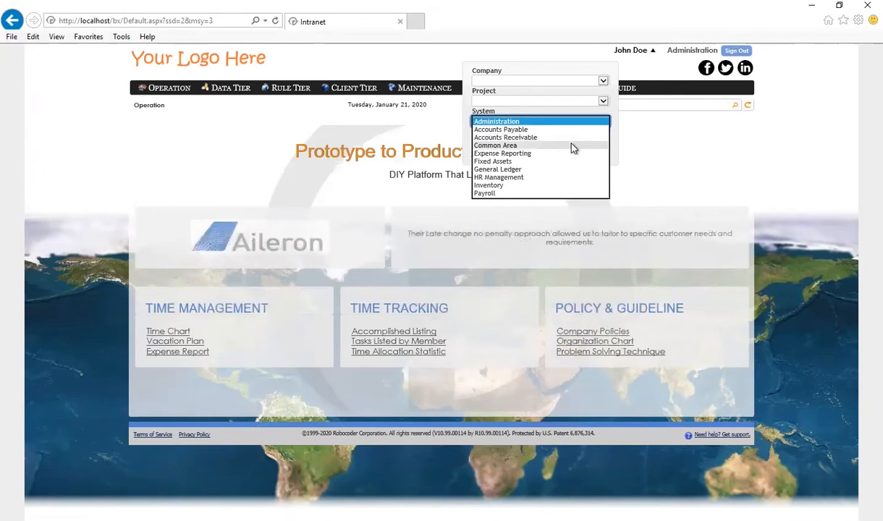
left_click(679, 125)
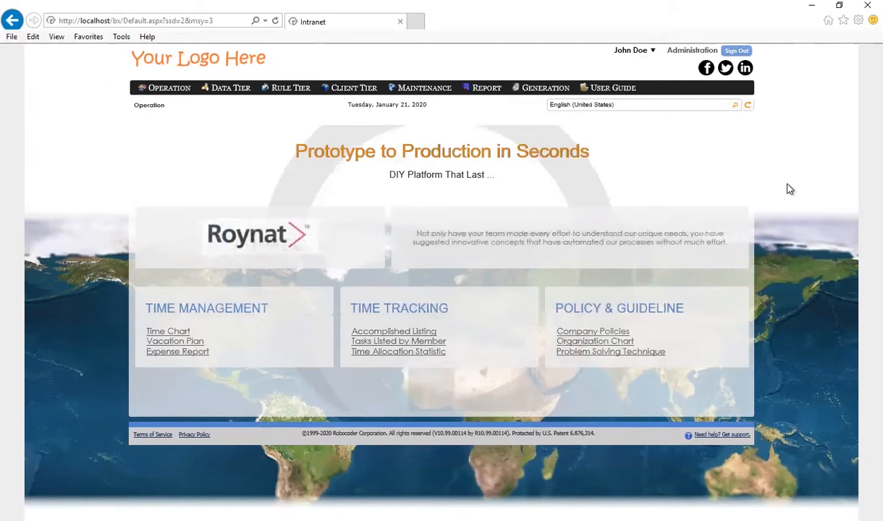
- Switch the active system to Accounts Payable
left_click(643, 56)
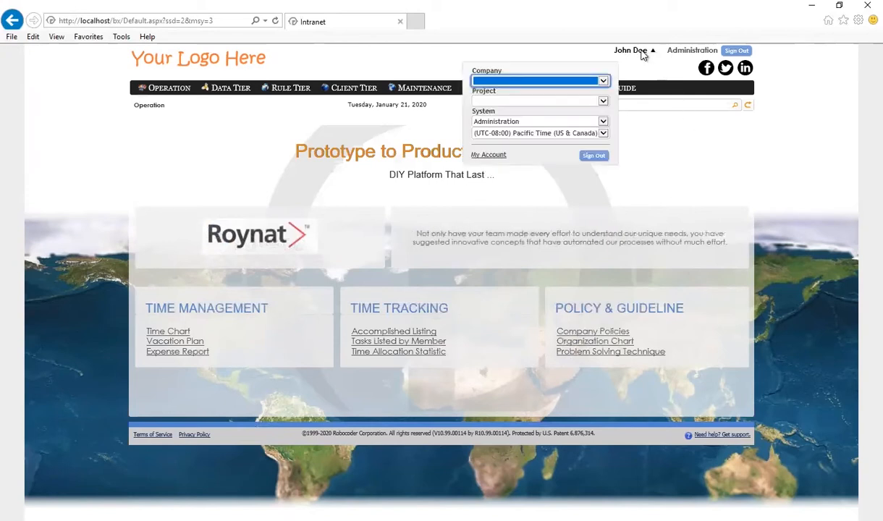
left_click(603, 122)
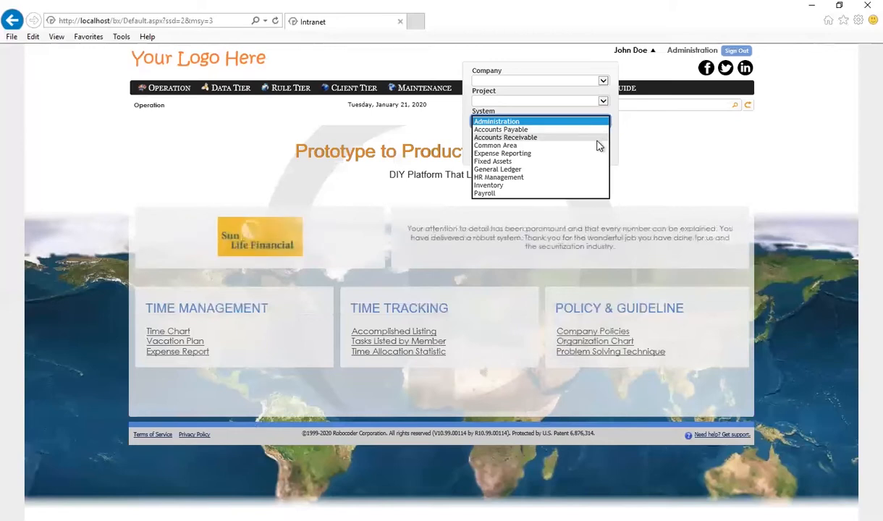
left_click(598, 130)
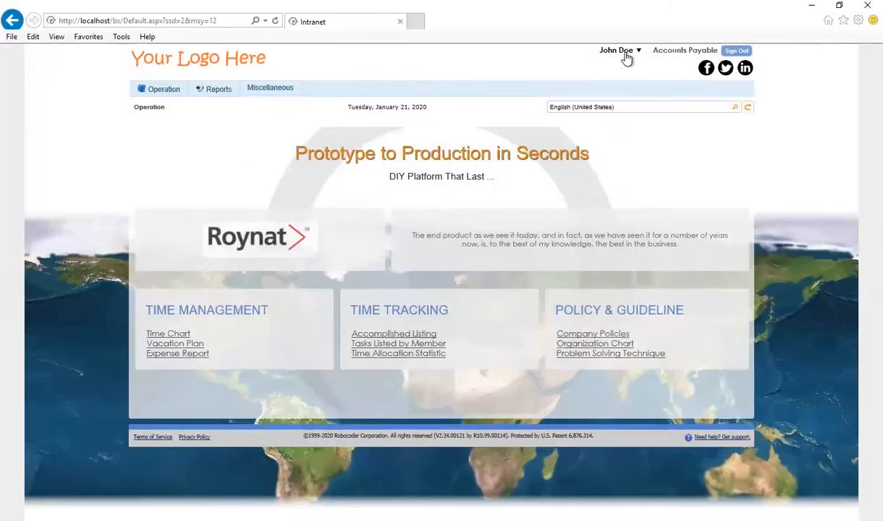
- Switch the active system to Common Area
left_click(615, 51)
left_click(521, 121)
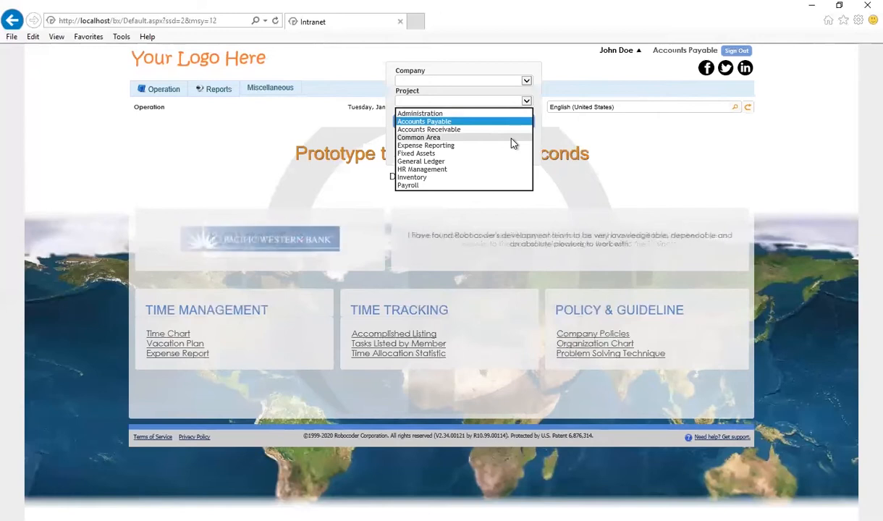
left_click(512, 139)
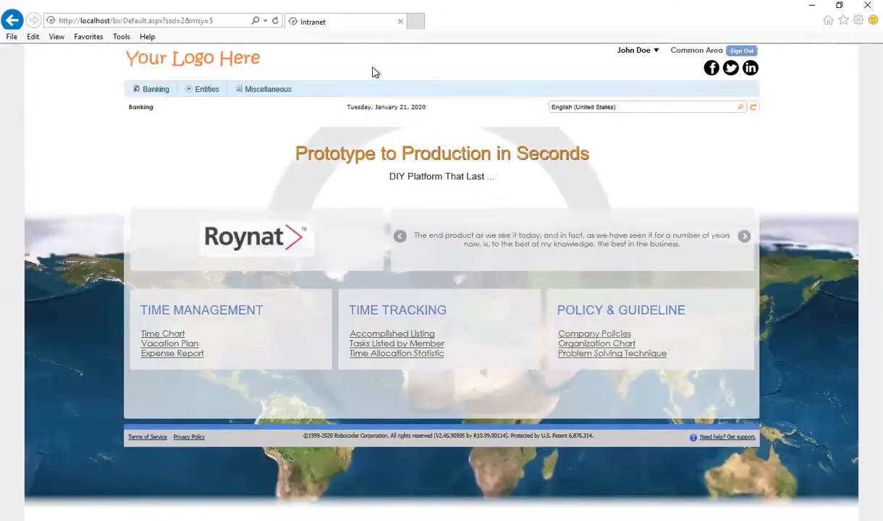
- Open the Firm Info screen and load the CUSTOMER # 1 record
mouse_move(276, 90)
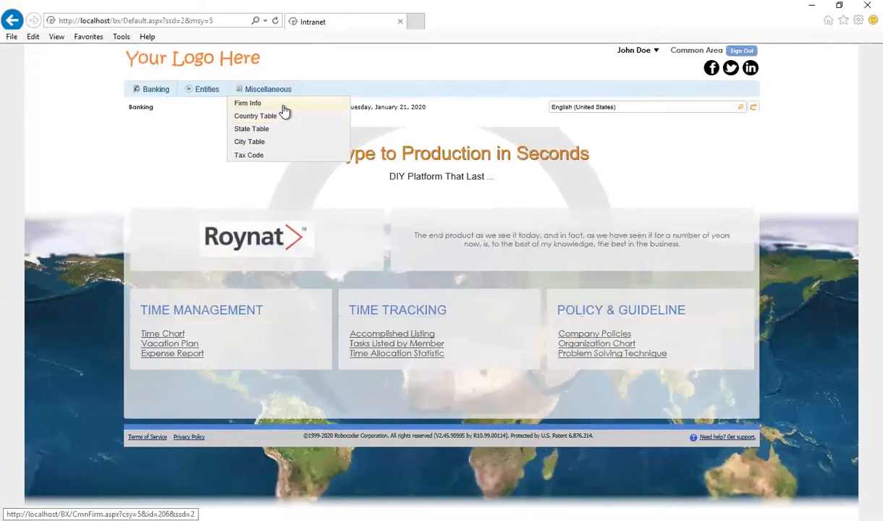
left_click(284, 106)
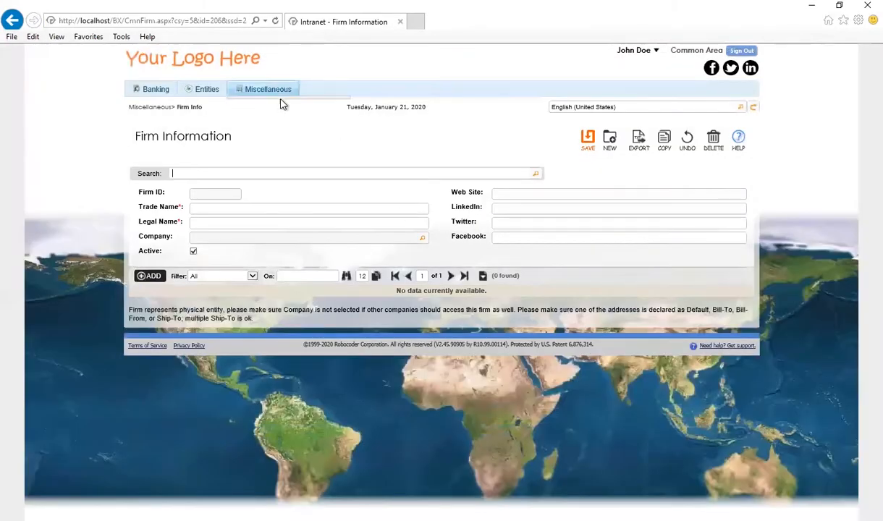
left_click(269, 93)
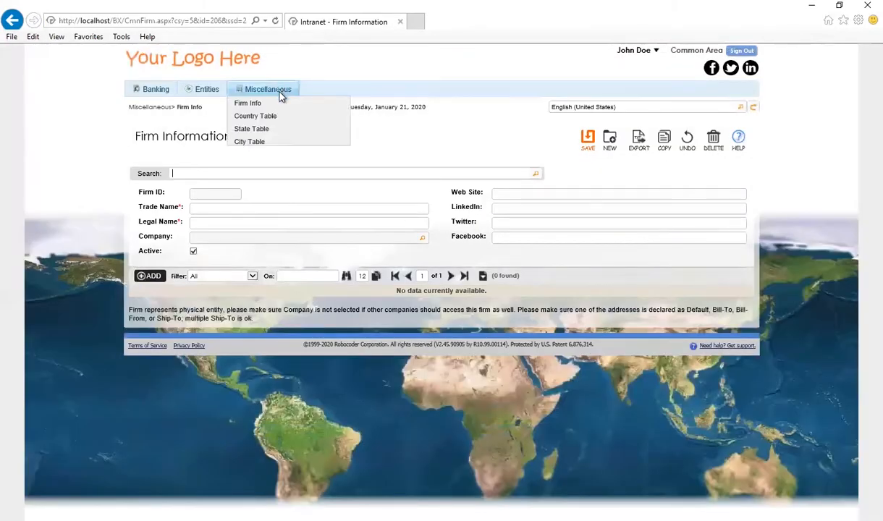
left_click(538, 176)
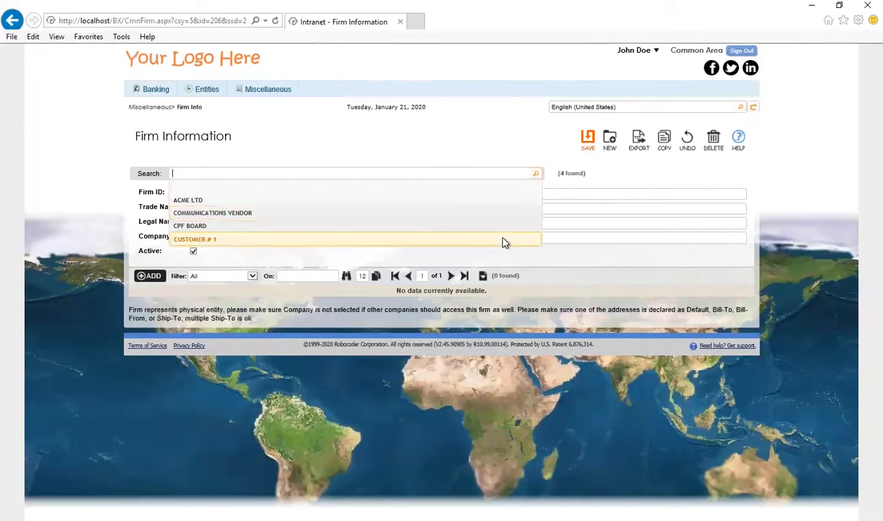
left_click(505, 242)
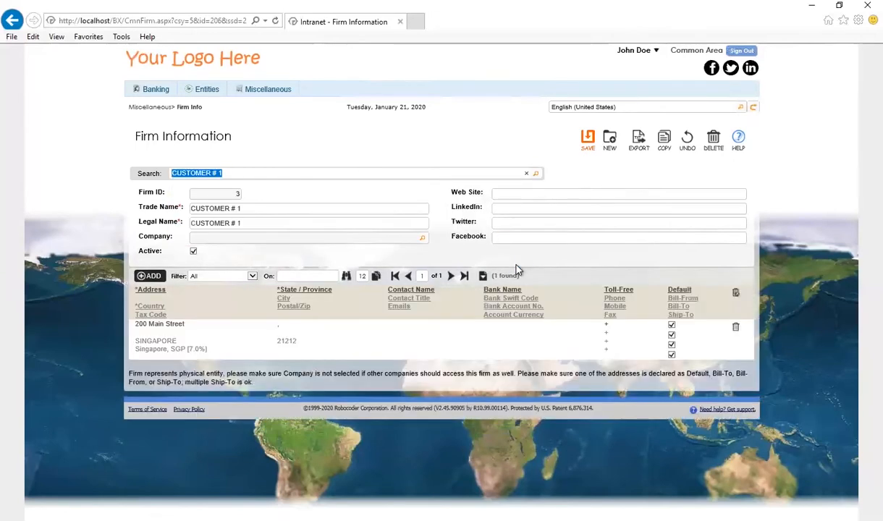
- Copy the CUSTOMER # 1 firm, set both trade name and legal name to TEST COMPANY 1, and save the new firm
left_click(663, 139)
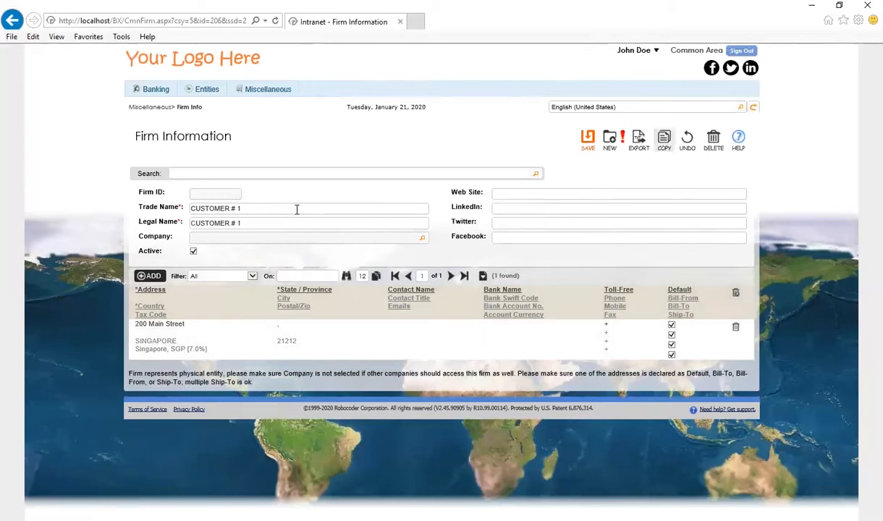
type("Test Company 1")
key("shift+Left")
key("ctrl+a")
key("ctrl+c")
key("Tab")
key("ctrl+v")
left_click(588, 139)
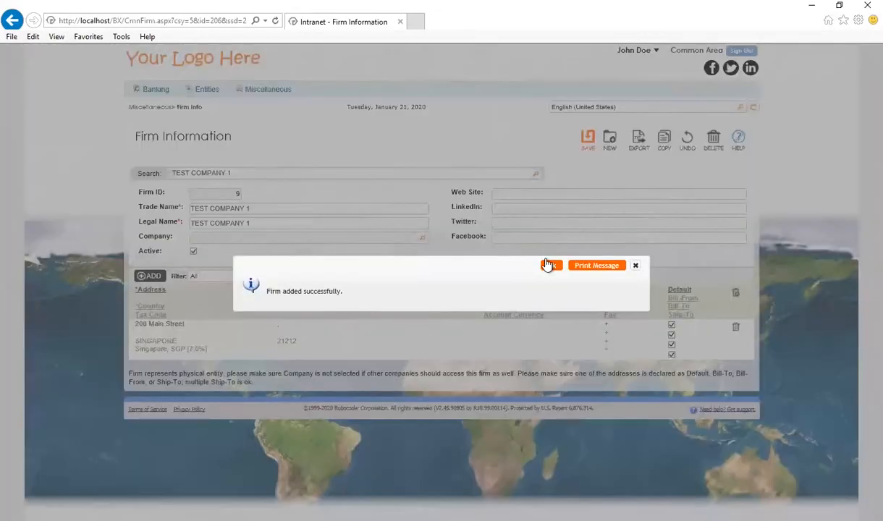
left_click(557, 264)
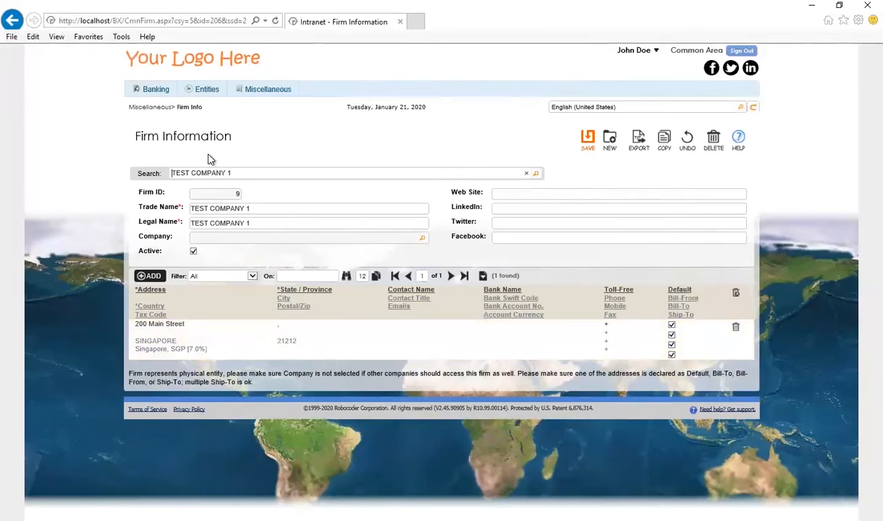
- Open the Company Info screen under Entities and select TEST COMPANY 1 as the company
left_click(208, 104)
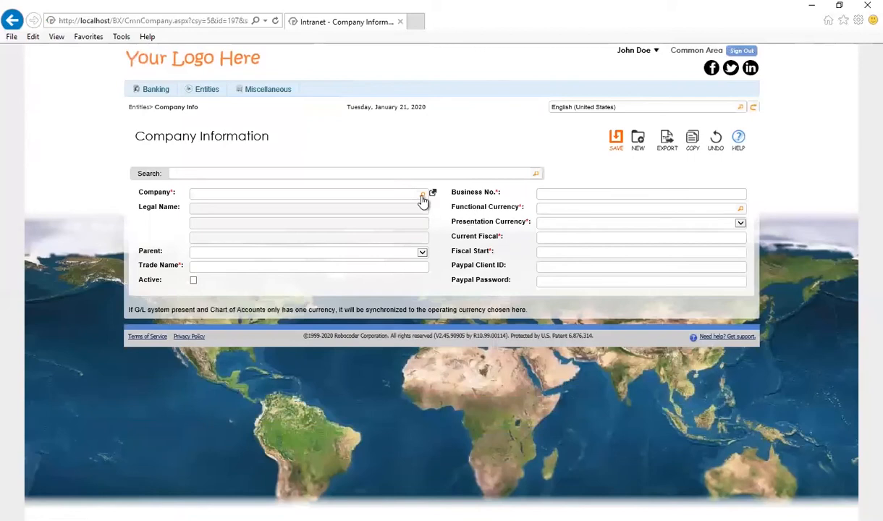
left_click(422, 197)
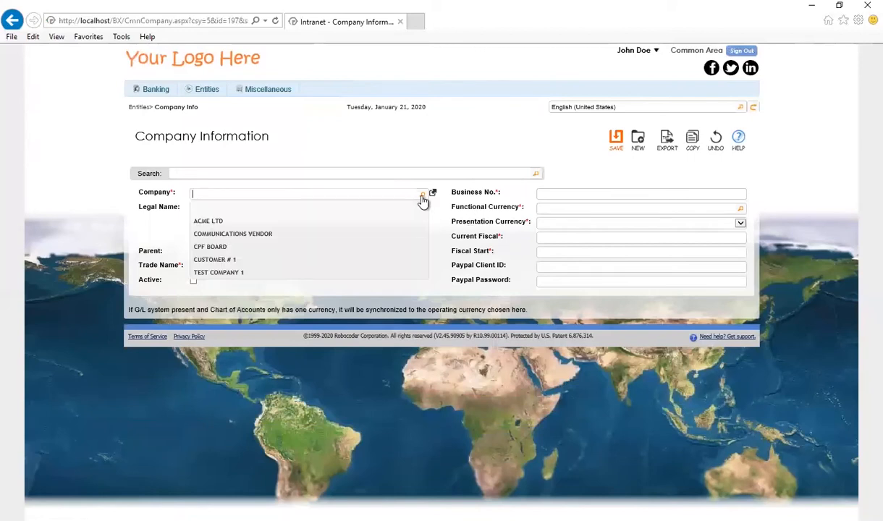
left_click(387, 273)
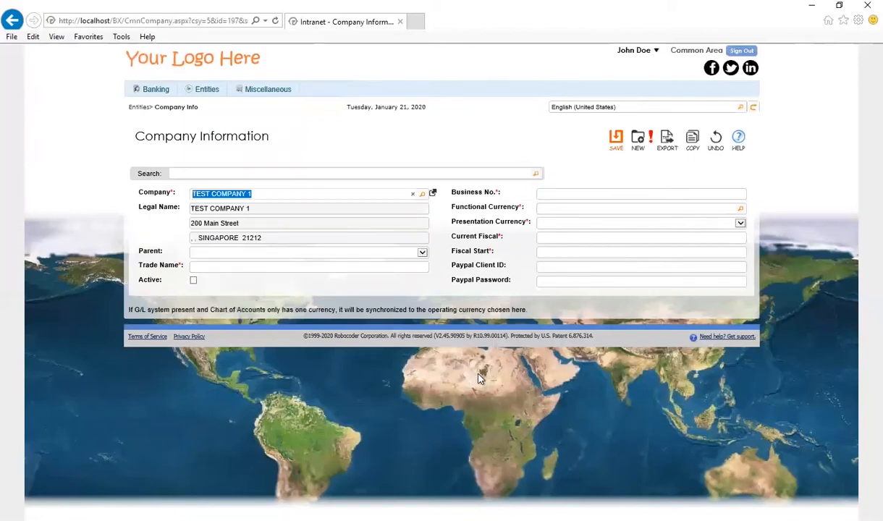
- Set the company's trade name to TC # 1, mark it active, and enter its business number
left_click(313, 268)
type("TC #")
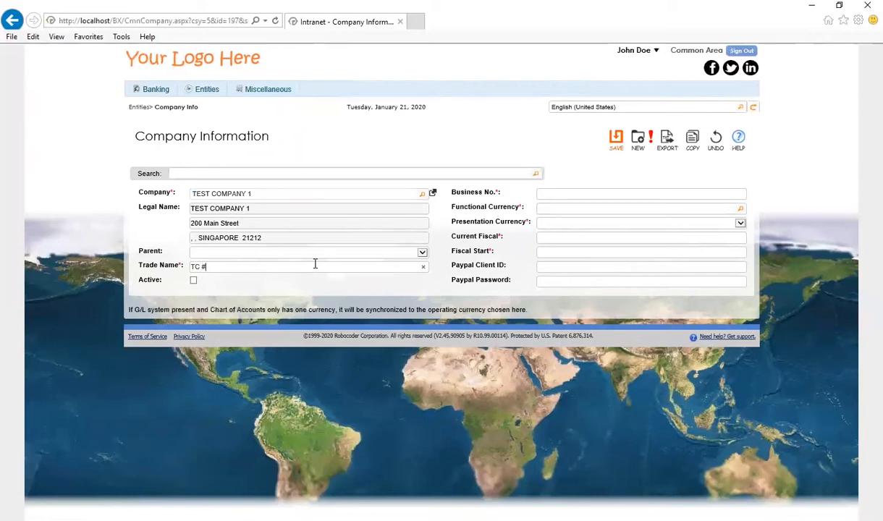
left_click(193, 280)
left_click(619, 196)
type("3123123")
- Set the company's functional currency and presentation currency to Singapore Dollar
left_click(740, 210)
left_click(729, 235)
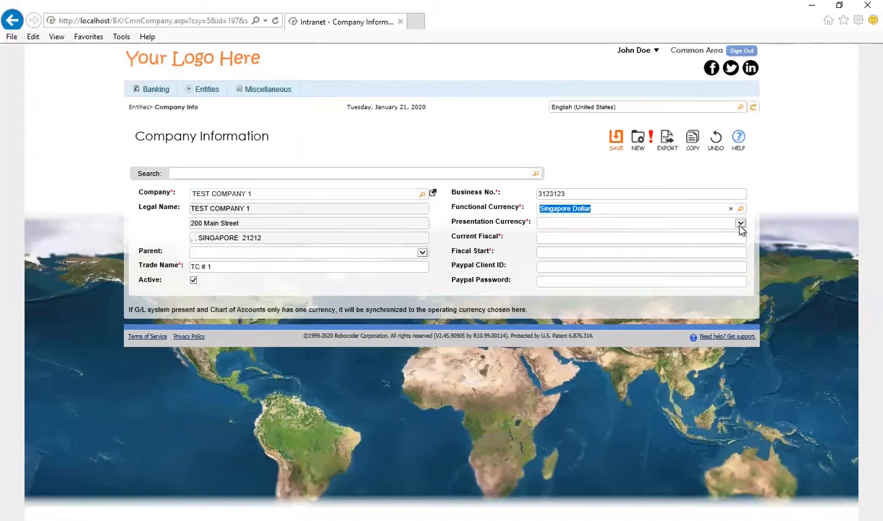
left_click(739, 223)
left_click(684, 232)
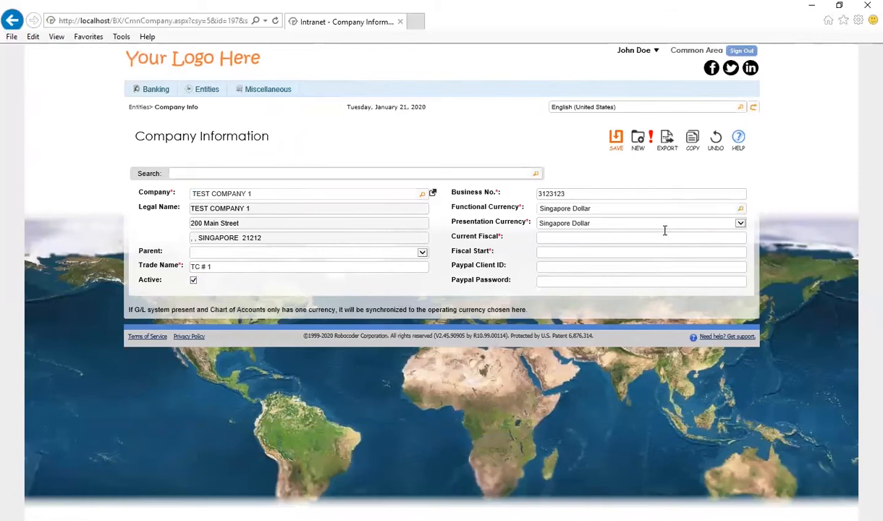
- Set the company's current fiscal to 202001 and fiscal start to 1, and save the company record
type("001")
left_click(641, 252)
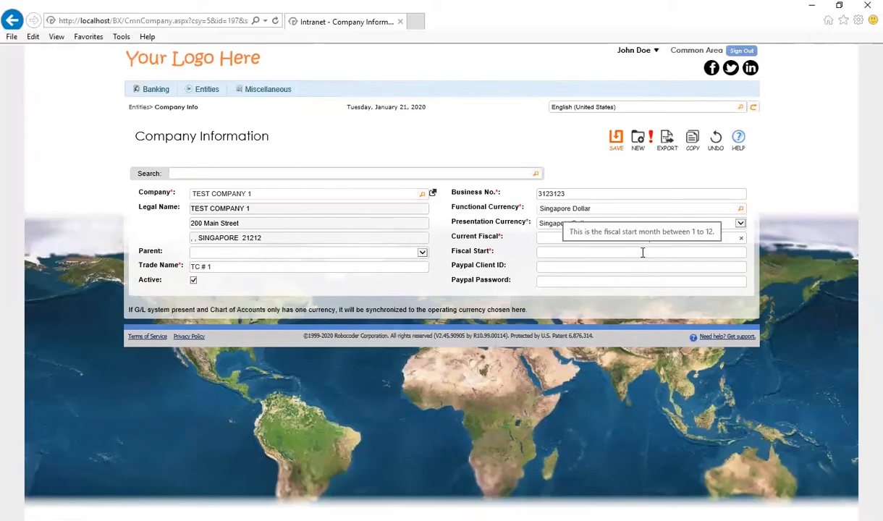
type("1")
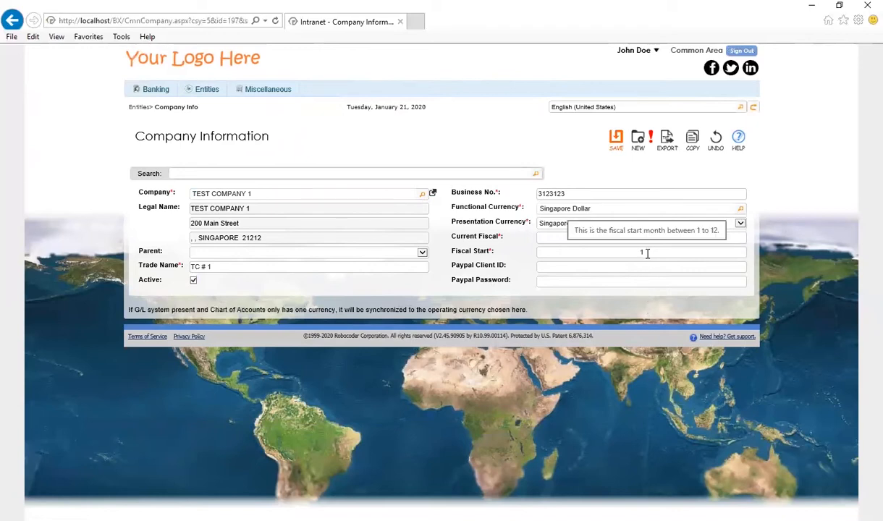
left_click(616, 140)
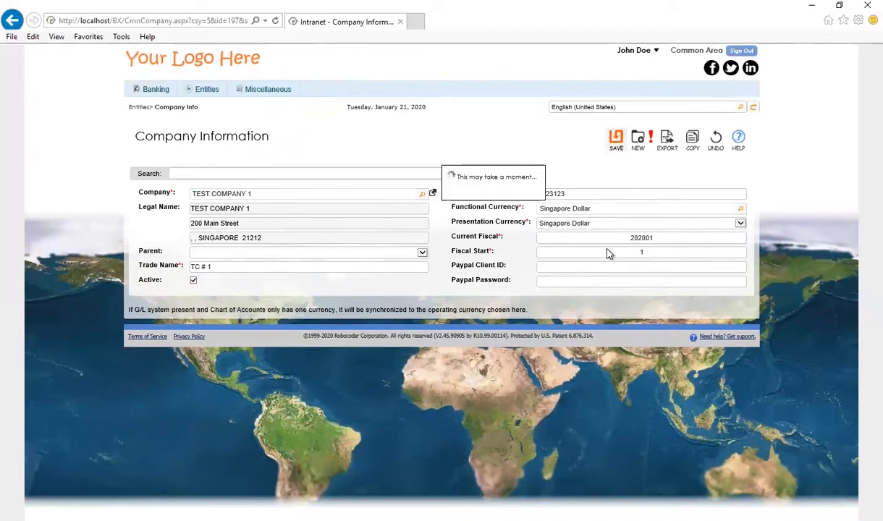
left_click(554, 262)
left_click(341, 152)
- Open the Project Info screen under Entities and load the existing Main project
mouse_move(207, 92)
left_click(212, 119)
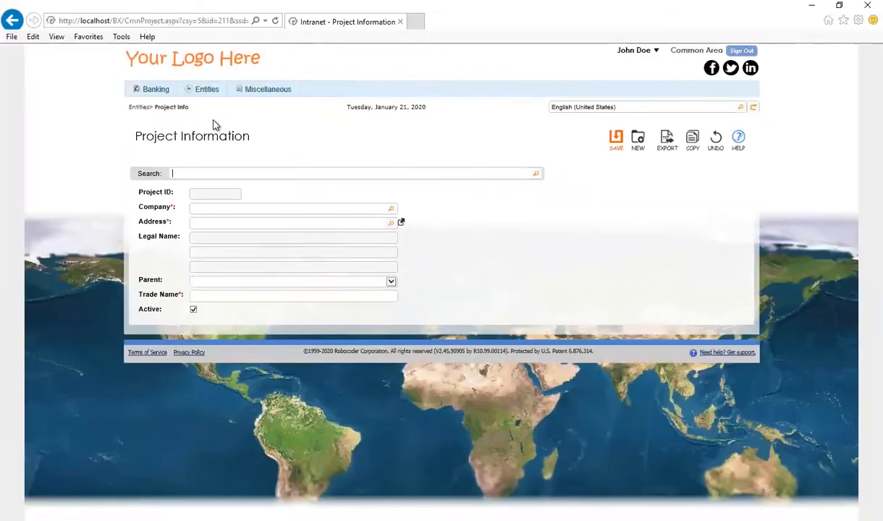
left_click(534, 174)
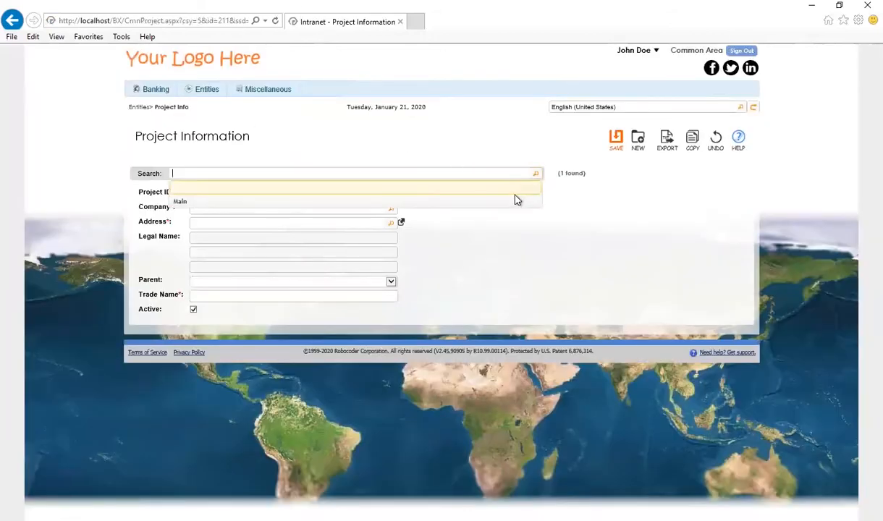
left_click(516, 201)
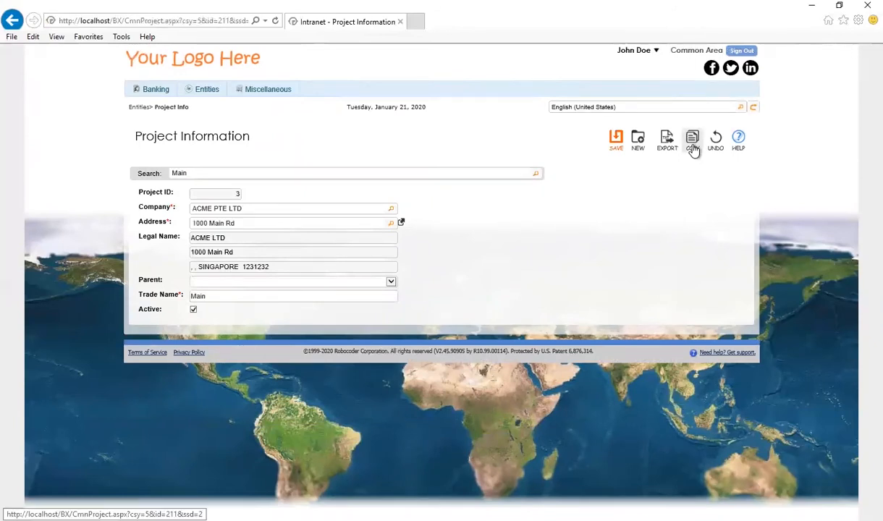
- Copy the Main project, assign the copy to company TC # 1, and select that company's address
left_click(391, 209)
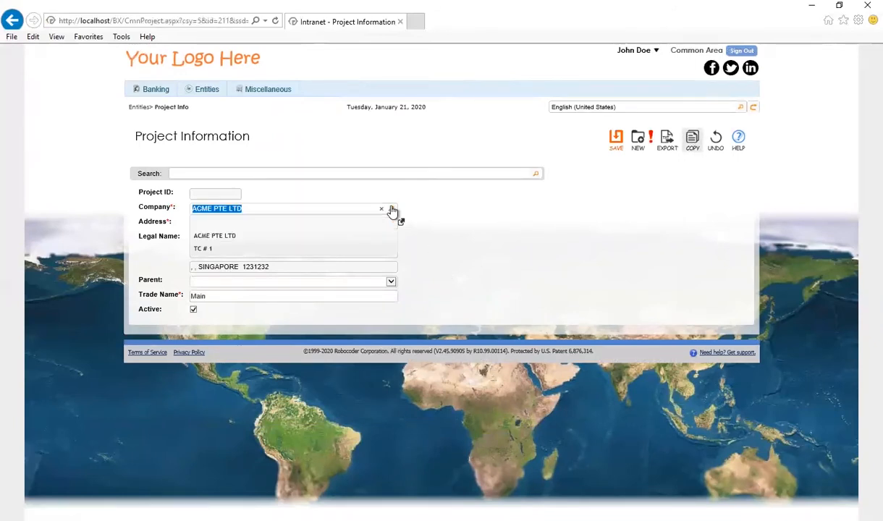
left_click(369, 250)
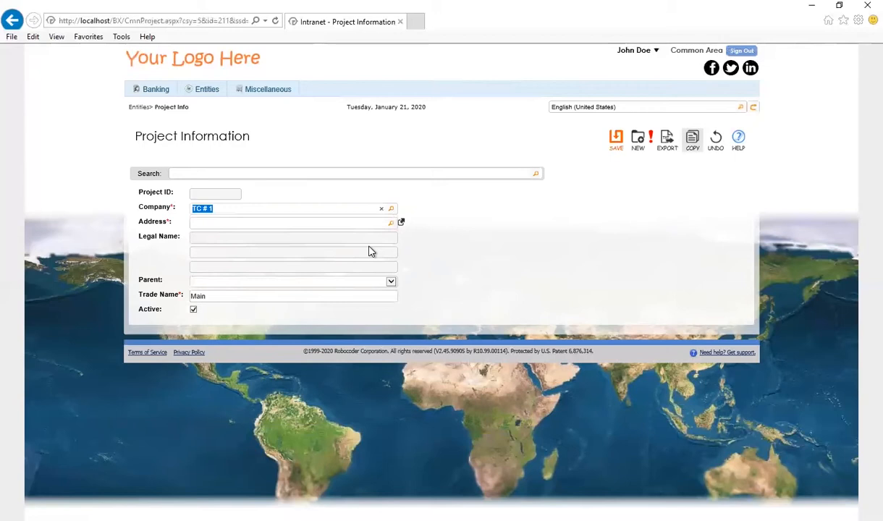
left_click(392, 224)
key("Down")
key("Return")
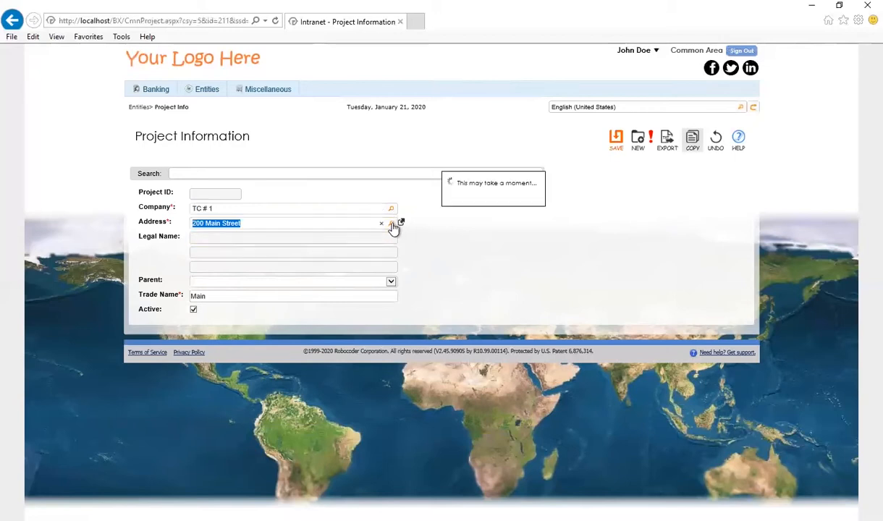
- Set the new project's trade name to Office # 1 and save the project
left_click(268, 296)
type("TC")
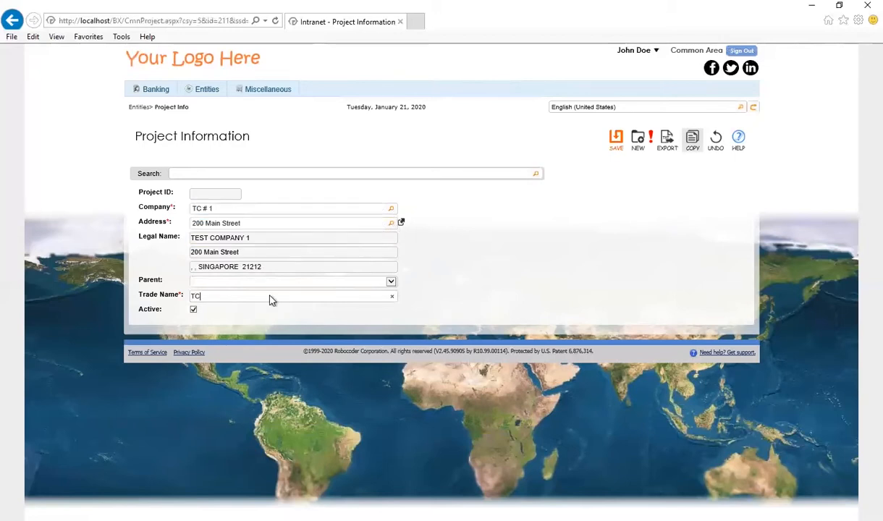
key("BackSpace")
key("BackSpace")
type("Office # 1")
left_click(616, 138)
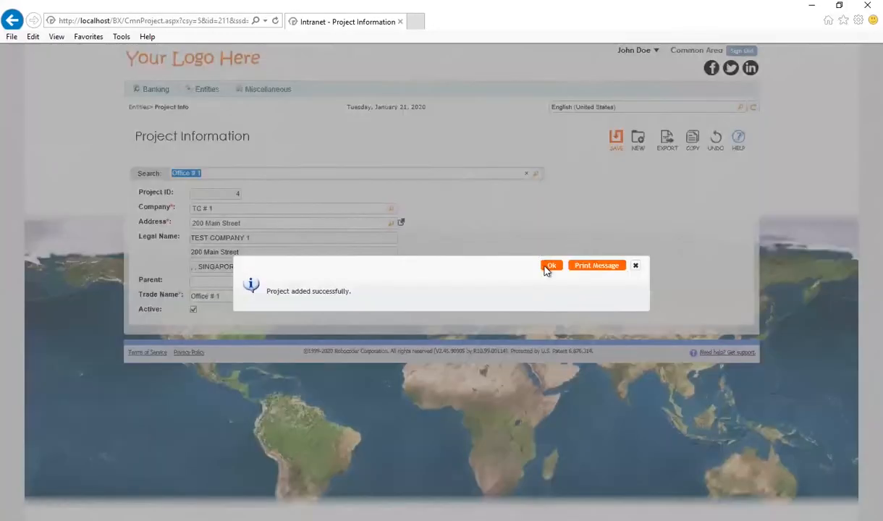
left_click(548, 253)
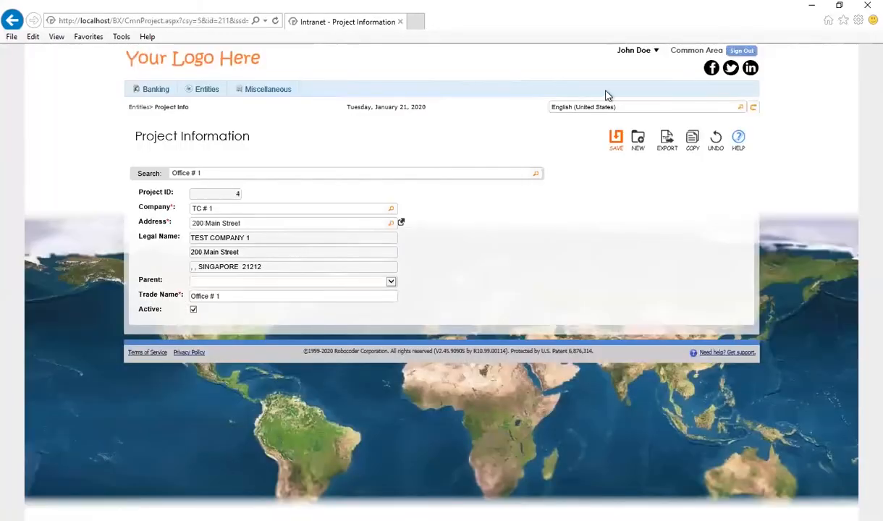
- Switch the system to Administration and open the User Manager screen under Operation
left_click(644, 56)
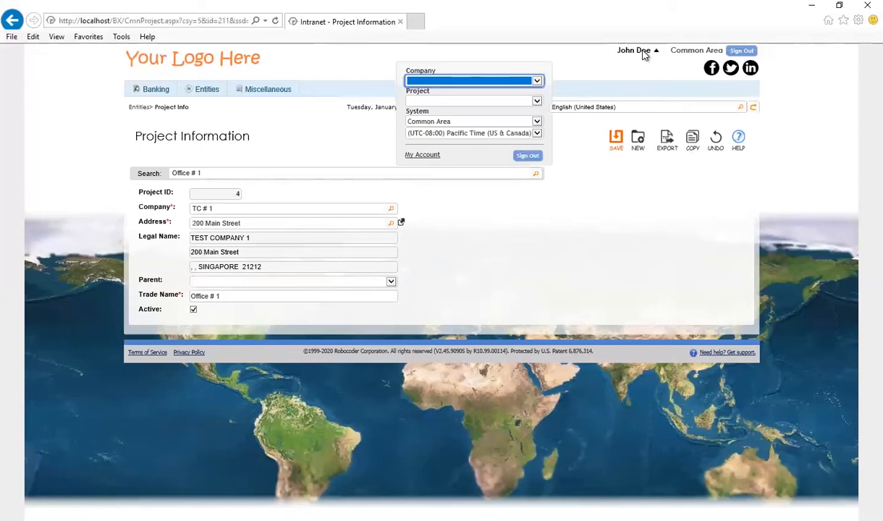
left_click(536, 122)
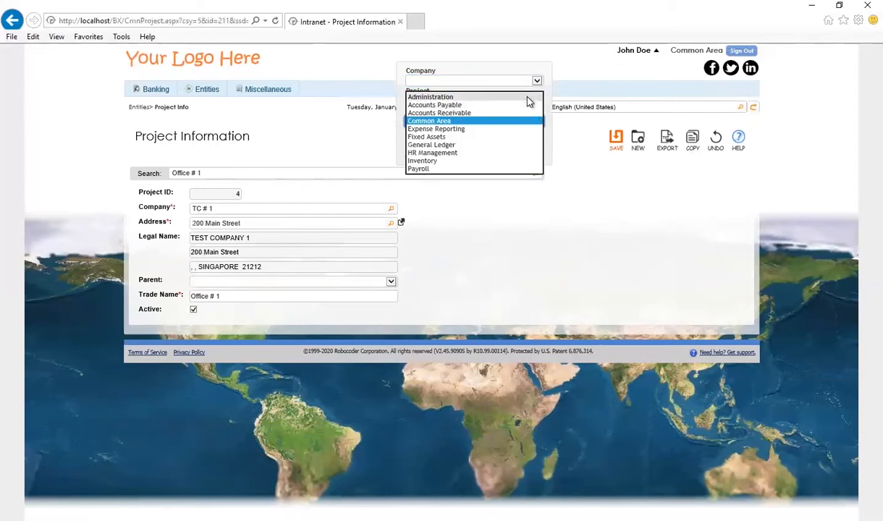
left_click(529, 98)
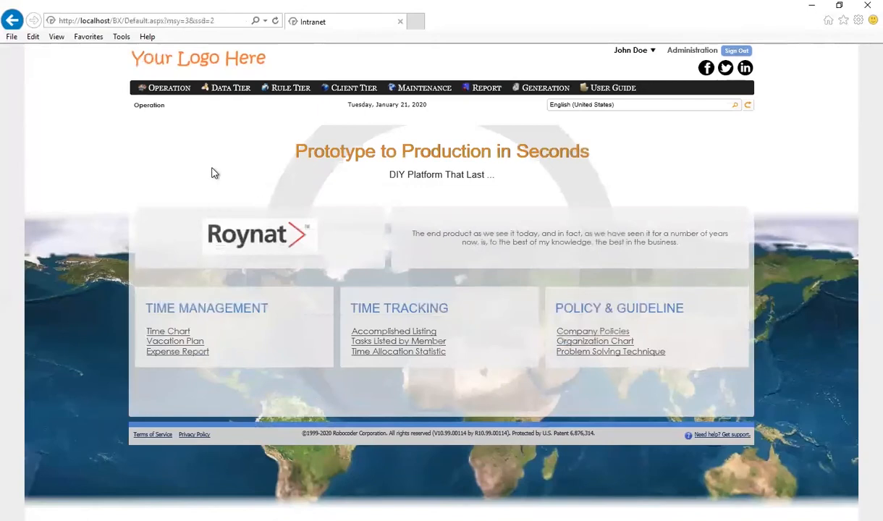
mouse_move(174, 90)
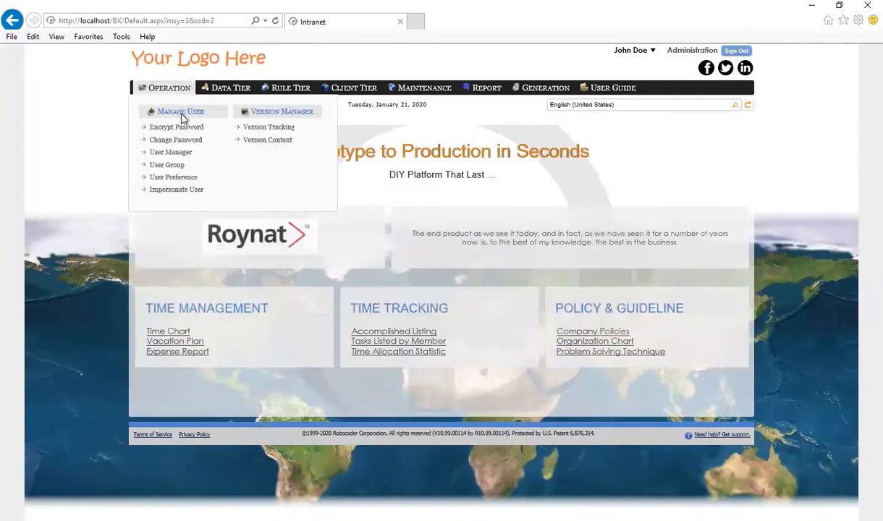
left_click(183, 154)
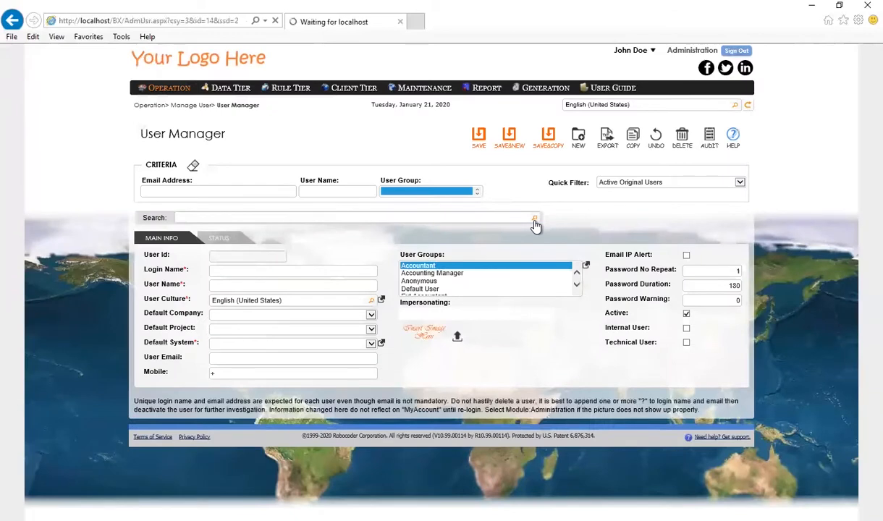
- Load the signed-in user's record and grant it company TC # 1 and project Office # 1
left_click(534, 219)
left_click(474, 268)
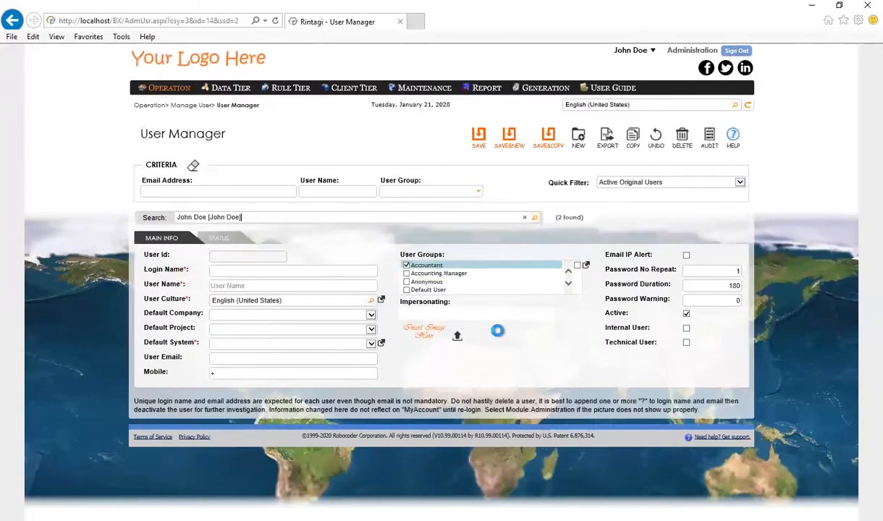
left_click(218, 239)
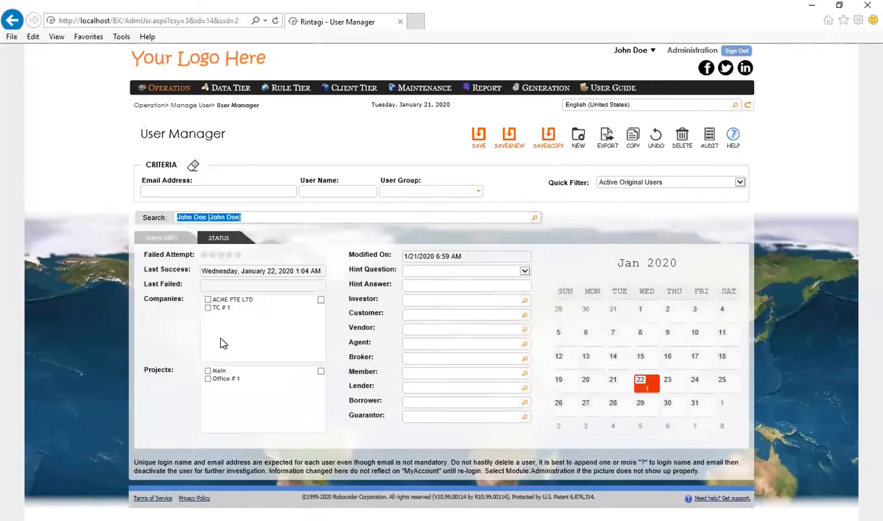
left_click(208, 307)
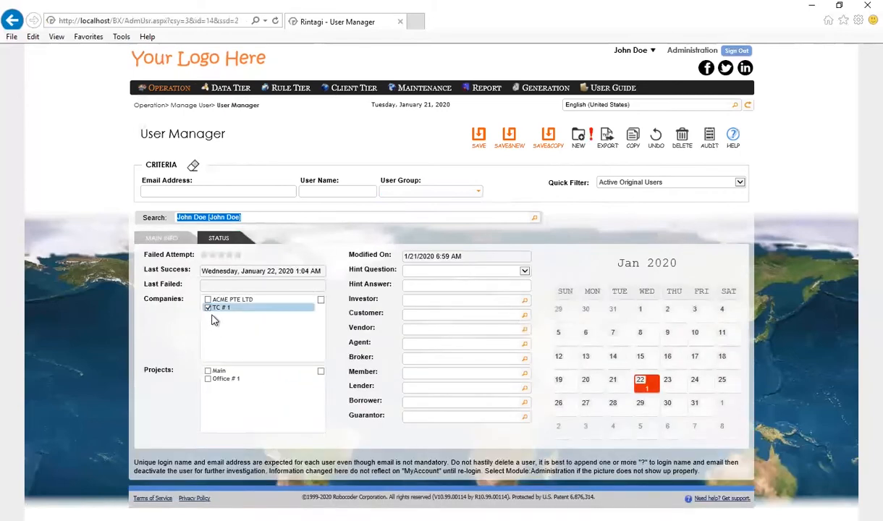
left_click(207, 378)
- Set the user's default system to Common Area, default company to TC # 1 and default project to Office # 1, and save the user
left_click(162, 238)
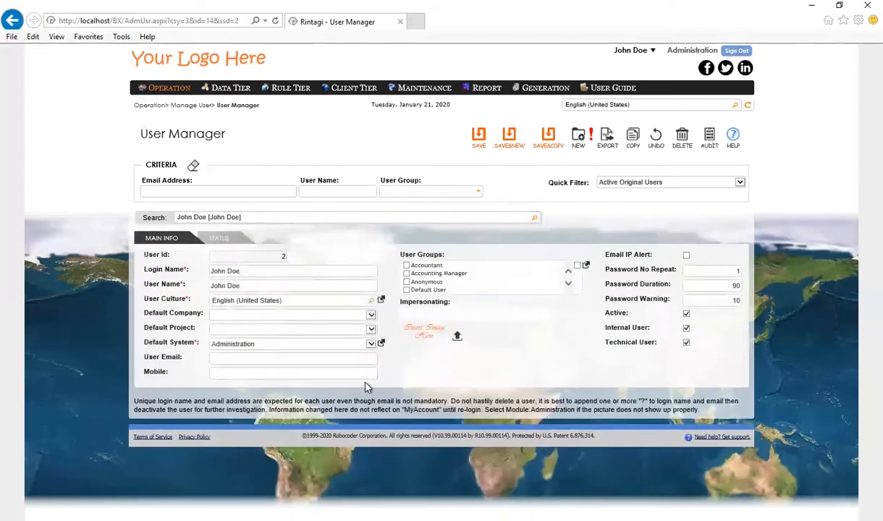
left_click(359, 344)
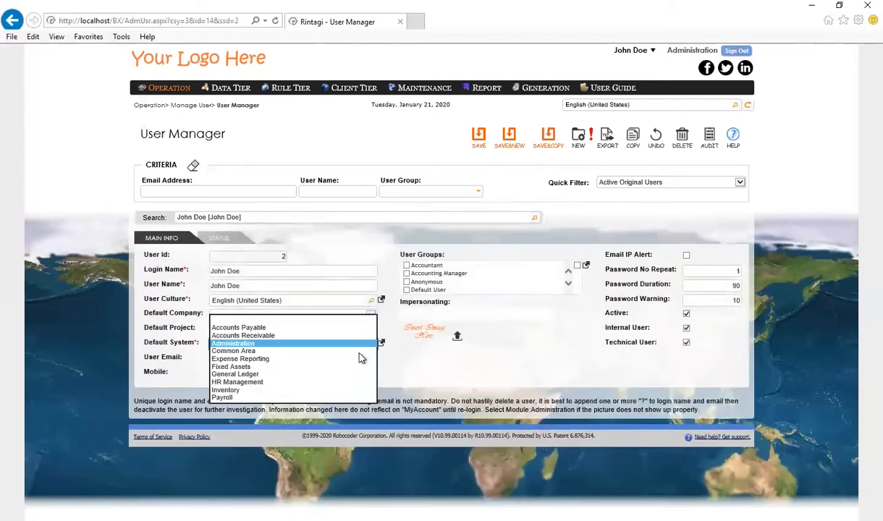
left_click(354, 351)
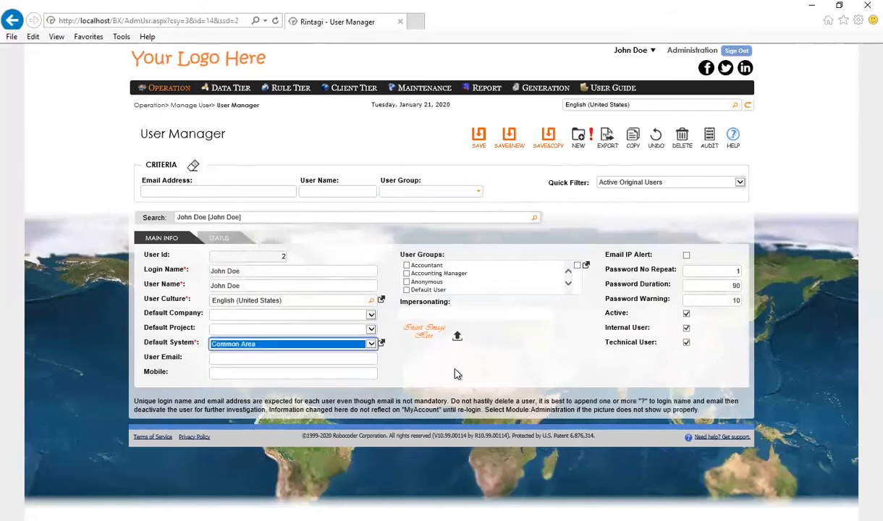
left_click(304, 313)
left_click(314, 330)
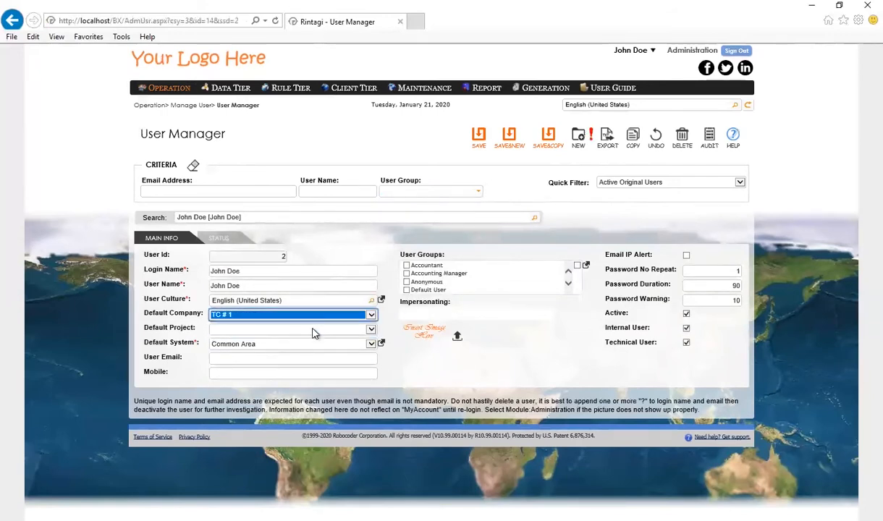
left_click(313, 328)
left_click(319, 345)
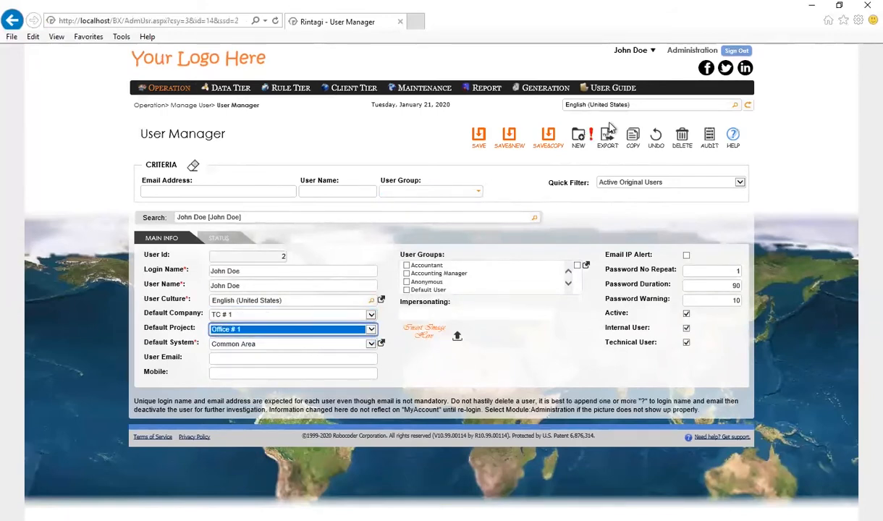
left_click(628, 54)
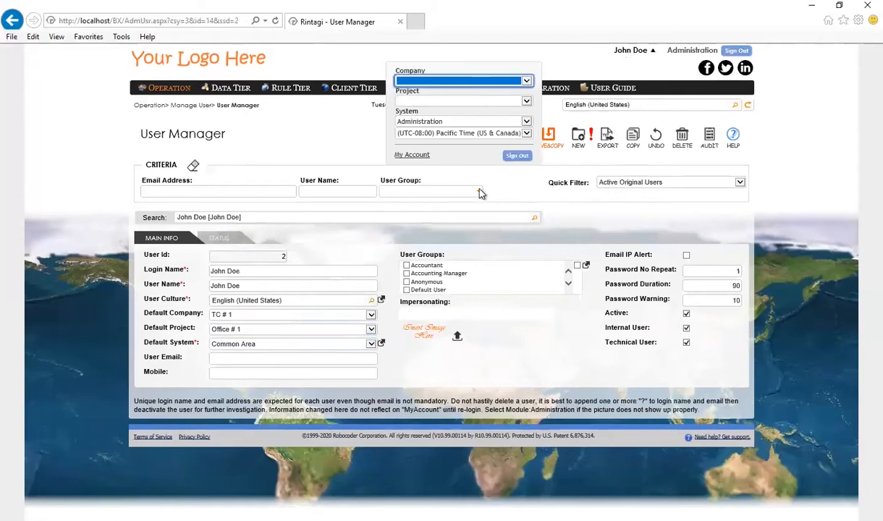
left_click(378, 352)
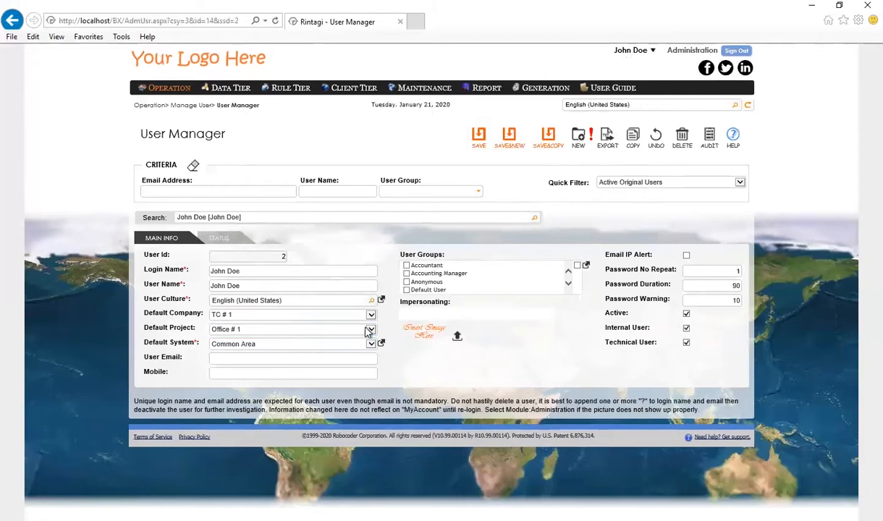
left_click(474, 145)
- Copy the user record and set the copy's login name to Acct and user name to Accountant
left_click(638, 147)
triple_click(287, 271)
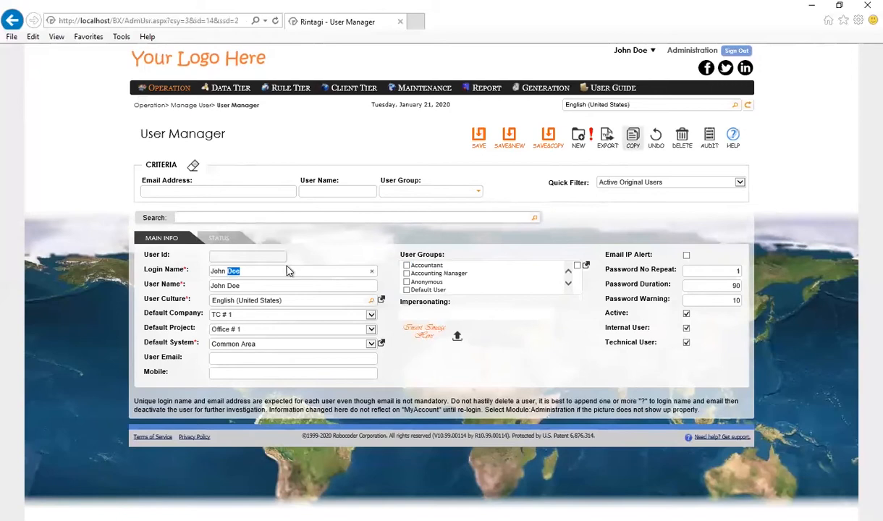
type("Acct")
left_click(275, 288)
triple_click(275, 288)
type("Accountant")
- Assign the new user to the Accountant user group and save the record
left_click(577, 265)
left_click(578, 265)
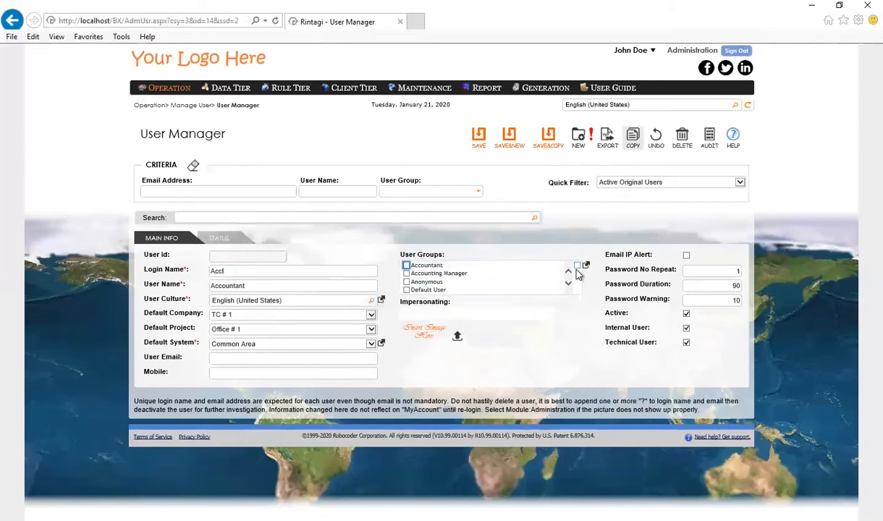
left_click(429, 266)
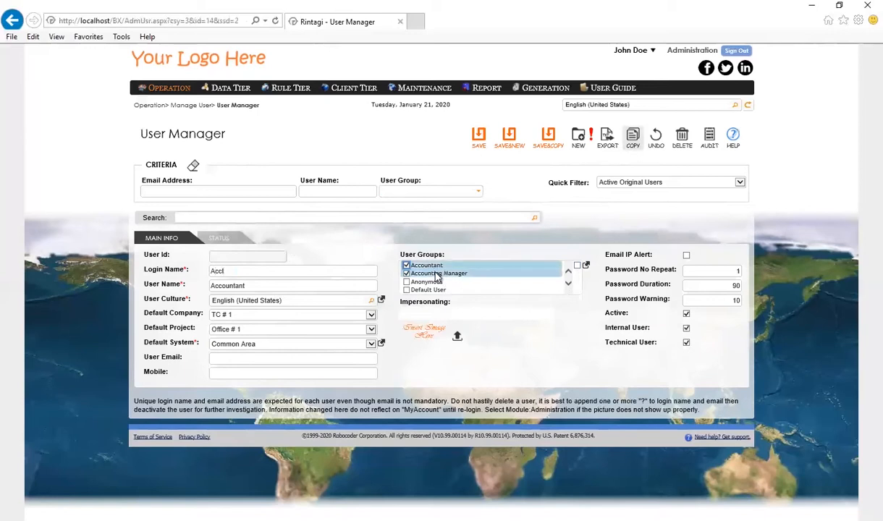
left_click(479, 136)
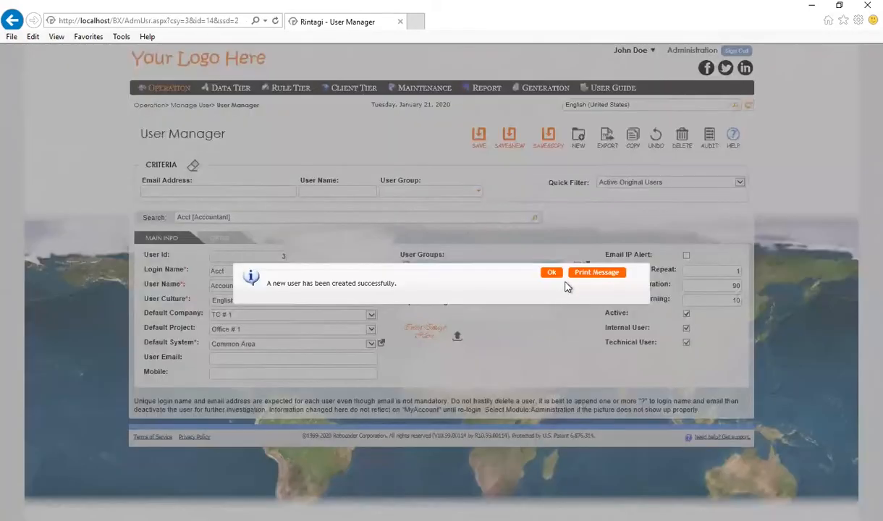
left_click(537, 269)
left_click(567, 355)
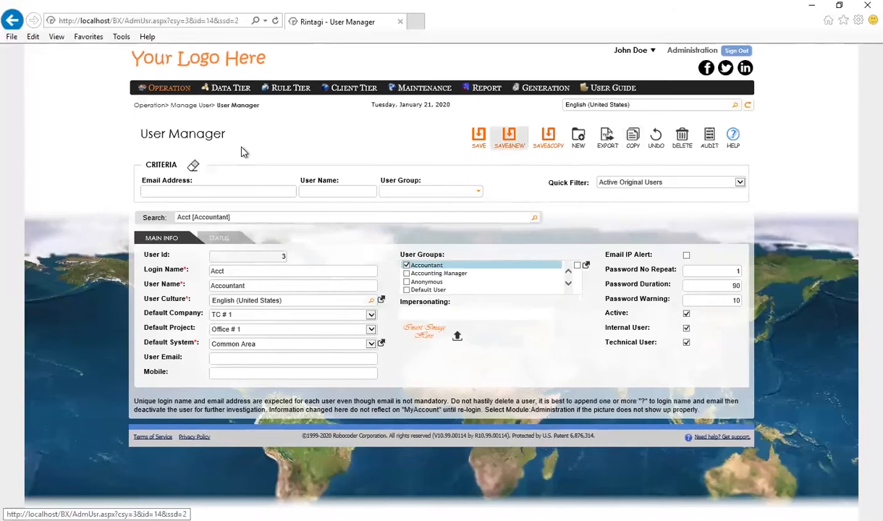
- Set and confirm a password for the Acct user, turn off the new password on login requirement, and save
mouse_move(171, 89)
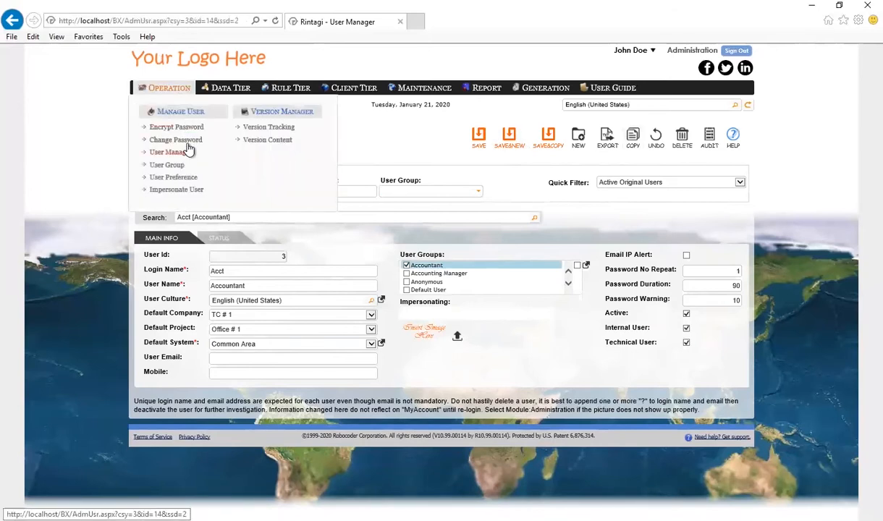
left_click(187, 144)
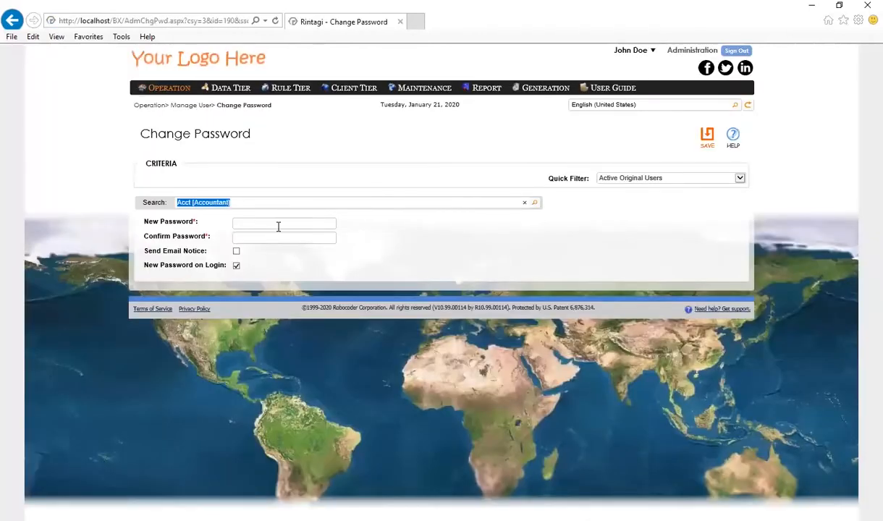
left_click(280, 225)
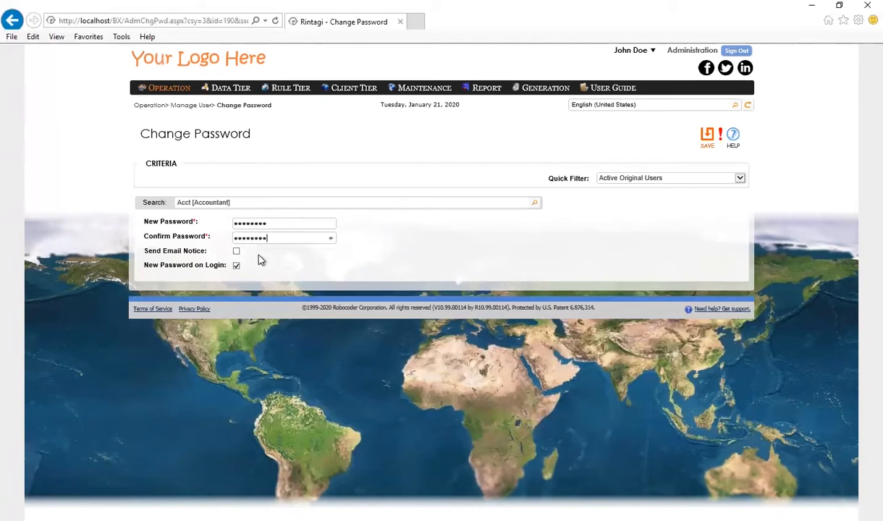
left_click(236, 265)
left_click(707, 148)
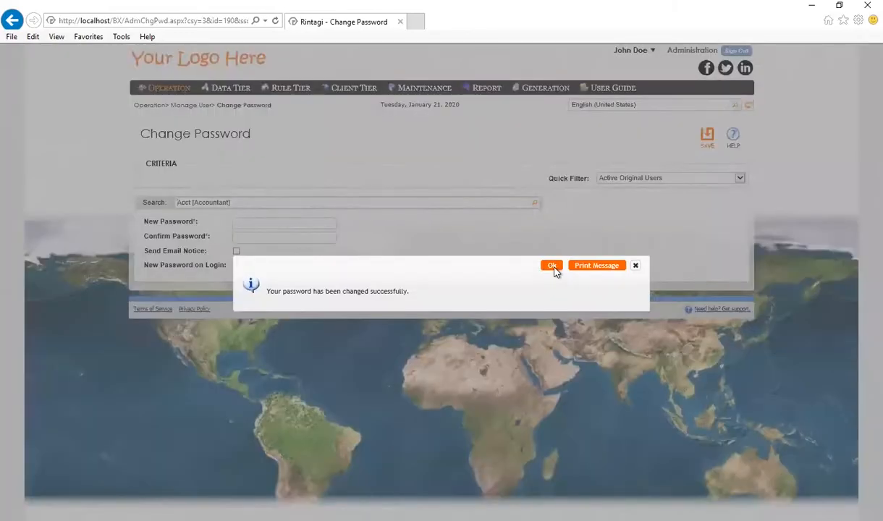
left_click(555, 268)
- Sign out, sign back in with the original user's login name and password, and check the session's company, project and system
left_click(736, 52)
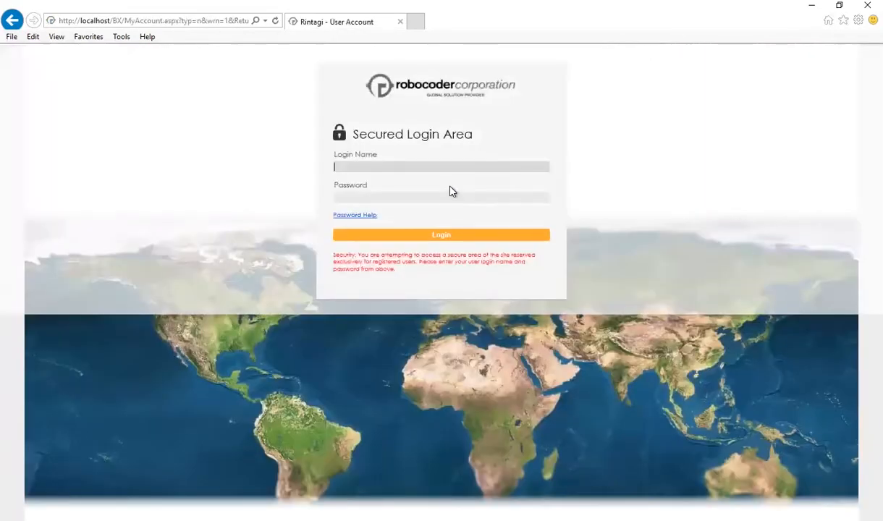
type("John Doe")
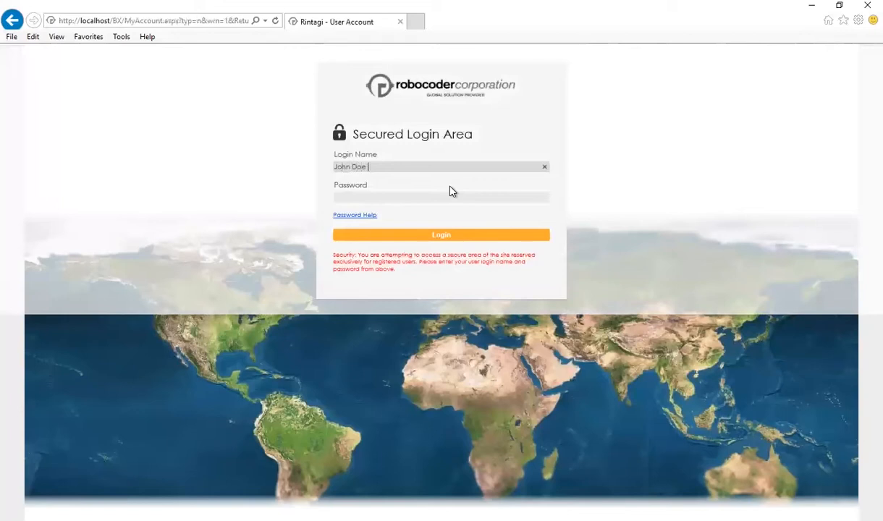
key("Tab")
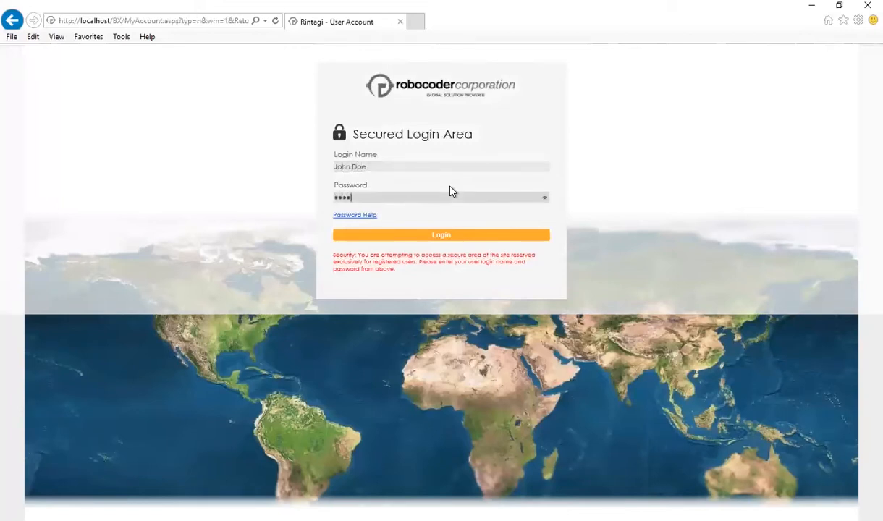
left_click(456, 240)
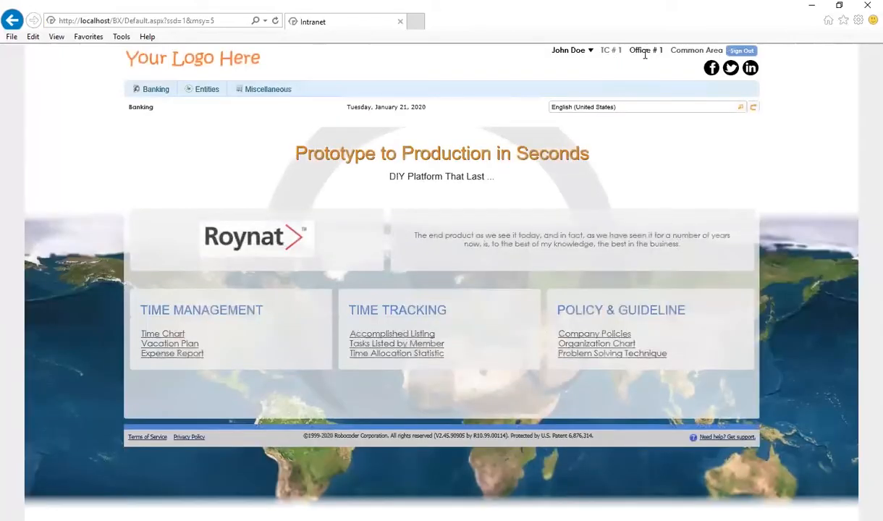
left_click(587, 52)
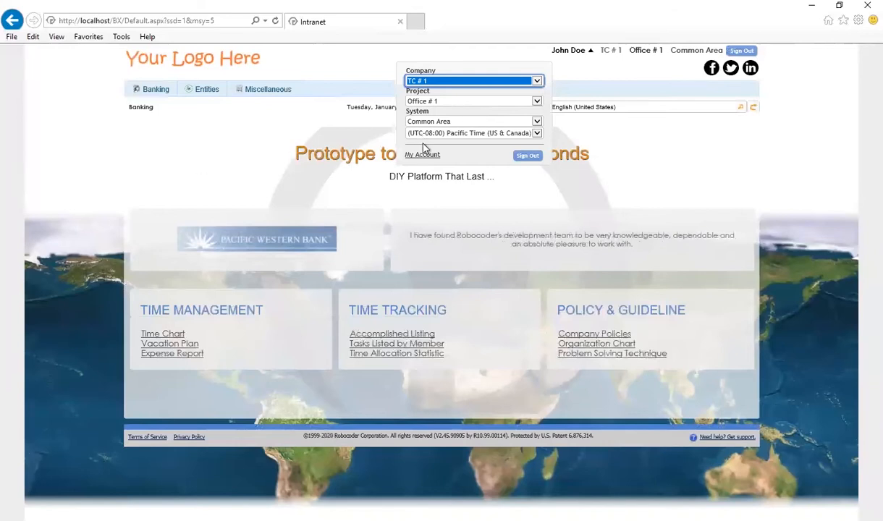
left_click(490, 181)
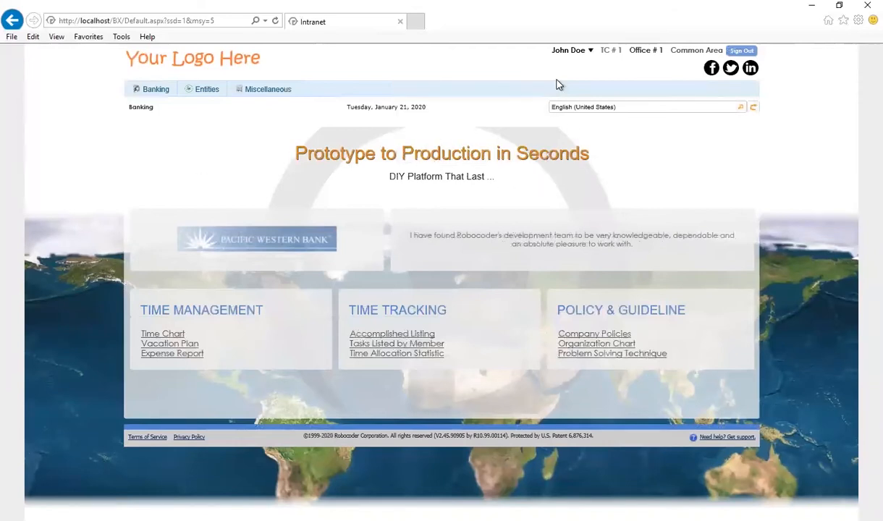
- Start a customer record in Customer Centre for CUSTOMER # 1 and name it TC1 Customer # 1
mouse_move(205, 96)
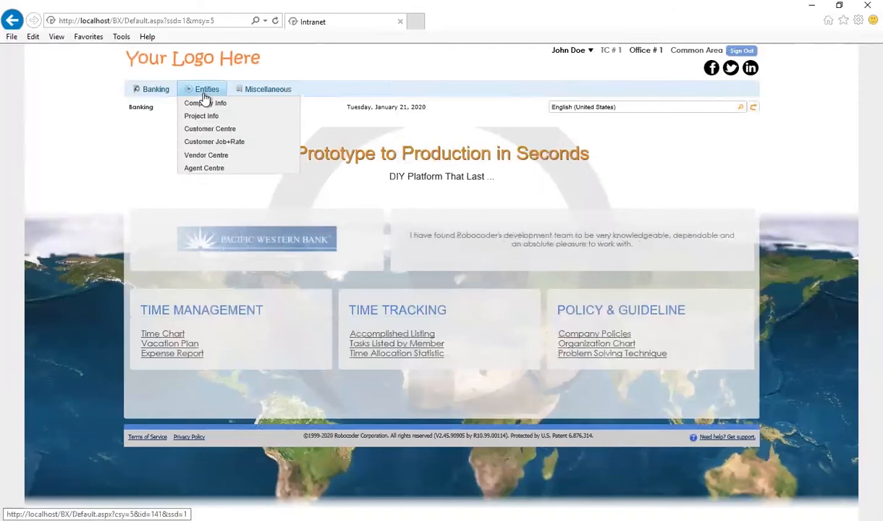
left_click(212, 133)
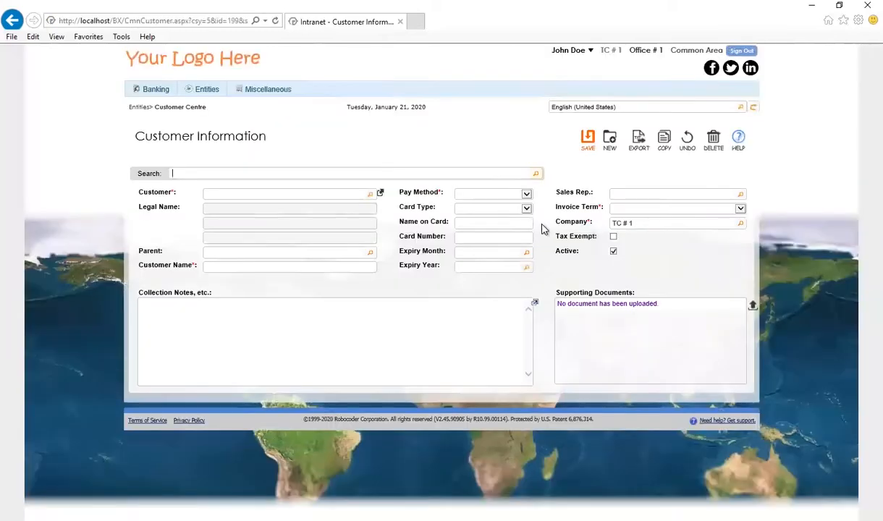
left_click(537, 175)
left_click(369, 194)
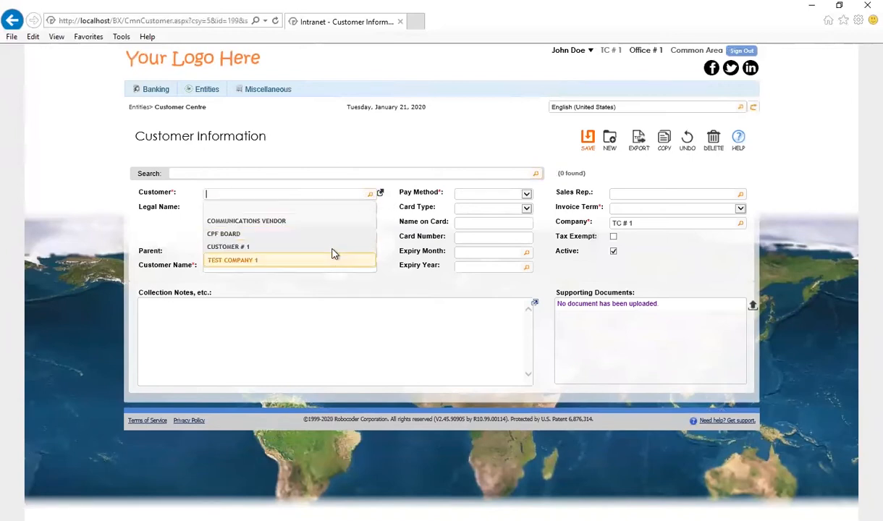
left_click(319, 245)
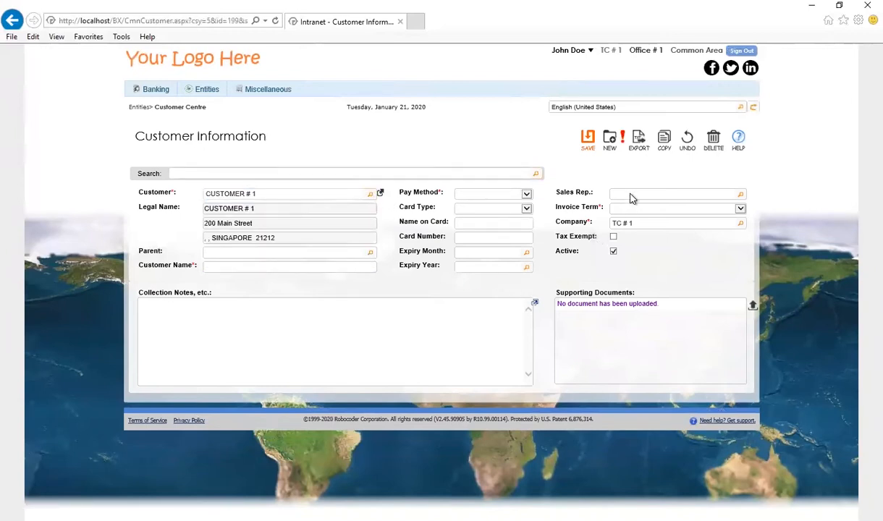
left_click(301, 265)
type("1")
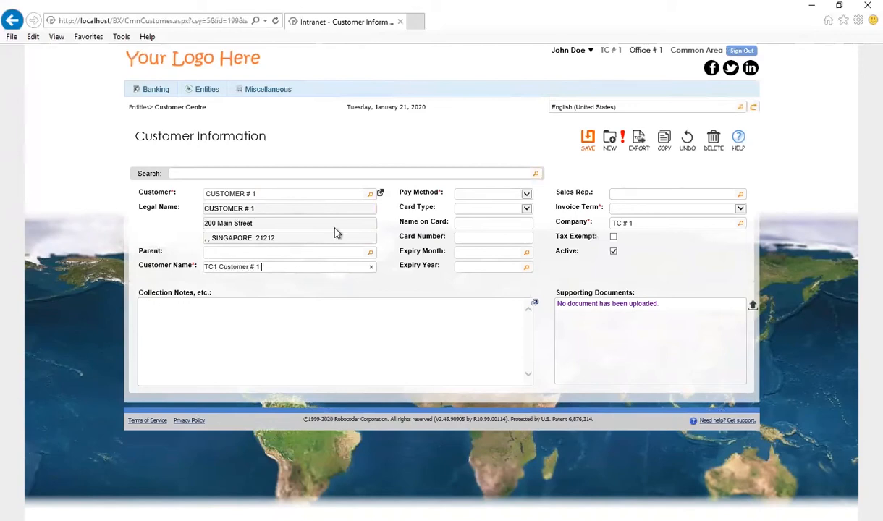
- Set the customer's pay method to CASH and invoice term to 1% 10 Net 30, and save the record
left_click(510, 194)
left_click(513, 226)
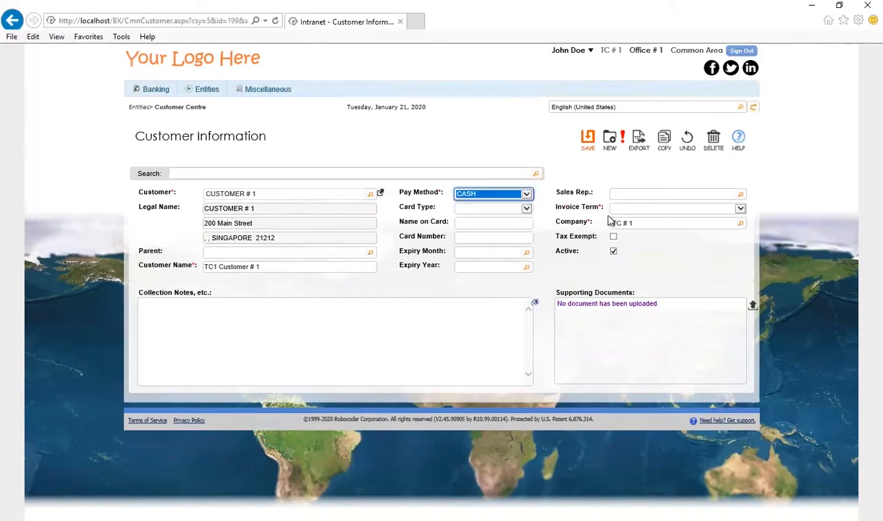
left_click(722, 214)
left_click(724, 216)
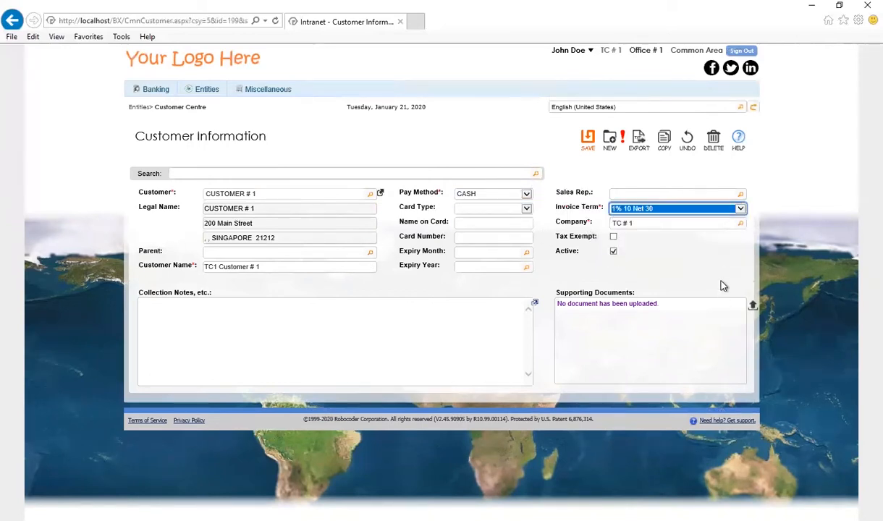
left_click(585, 143)
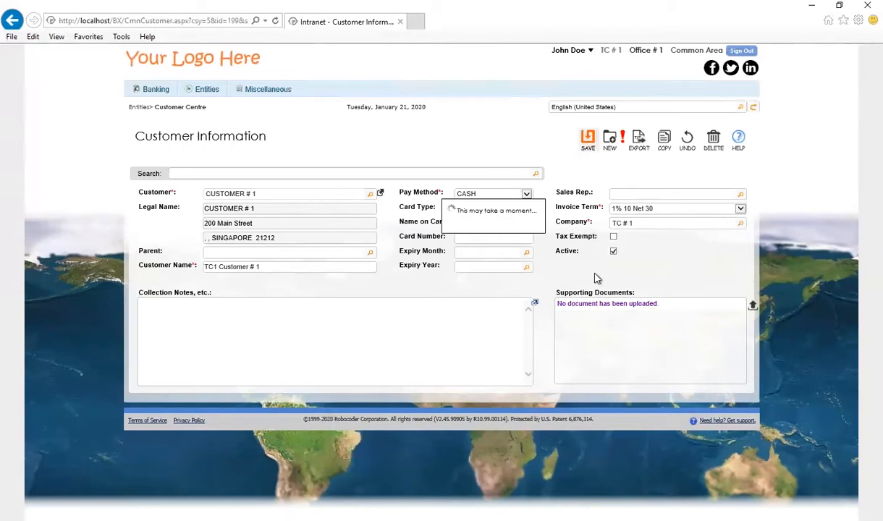
left_click(555, 268)
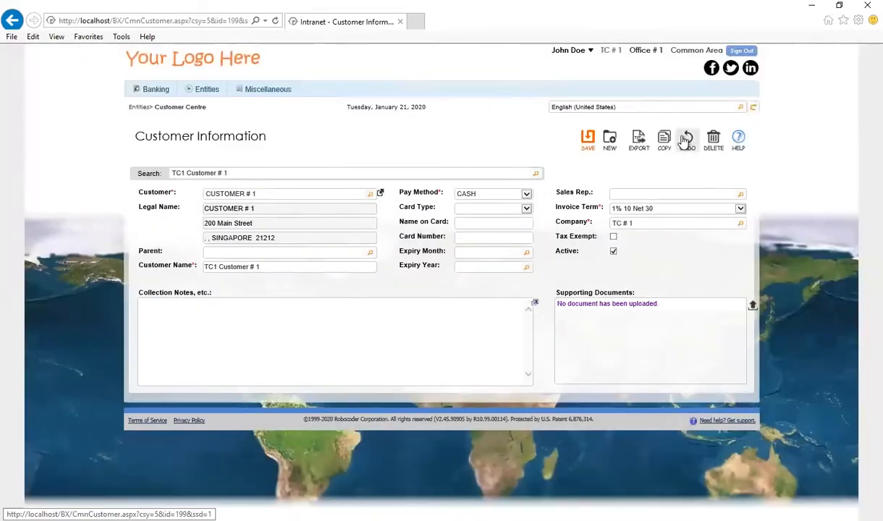
- Copy the customer record, name the copy TC1 Customer # 2 and save it
left_click(664, 153)
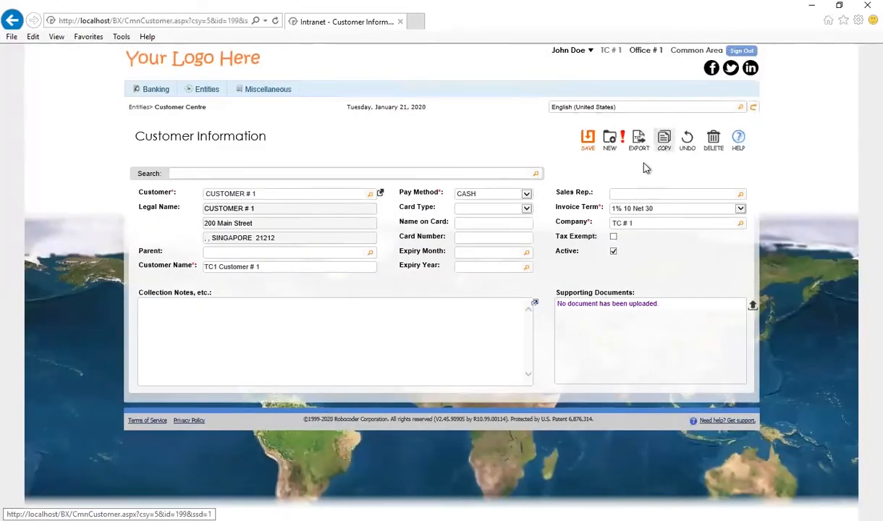
double_click(258, 267)
type("2")
left_click(587, 140)
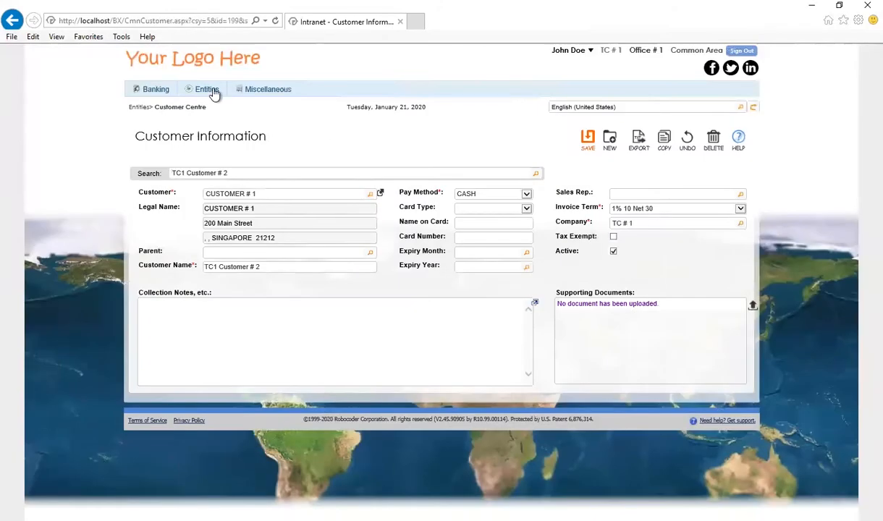
- Add a vendor in Vendor Centre for CPF BOARD named CPF TC1, with payment term 1% 10 Net 30, and save it
mouse_move(215, 93)
left_click(223, 158)
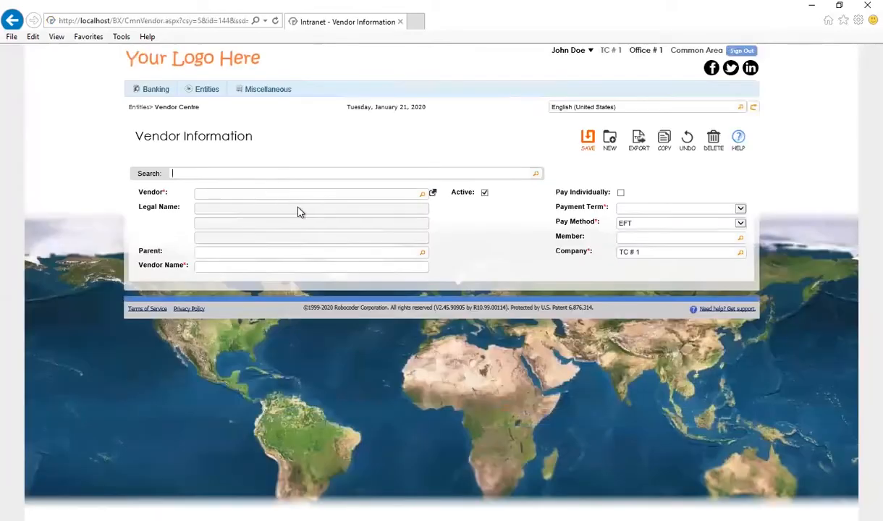
left_click(404, 193)
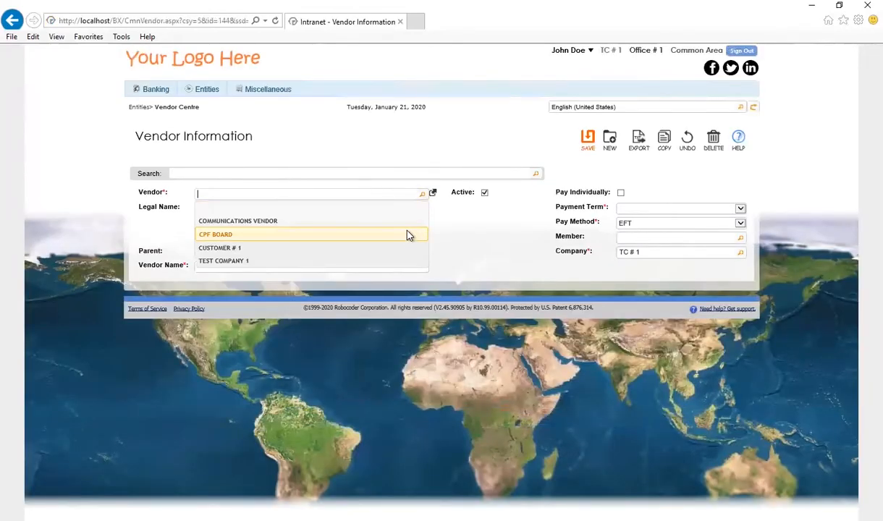
left_click(407, 233)
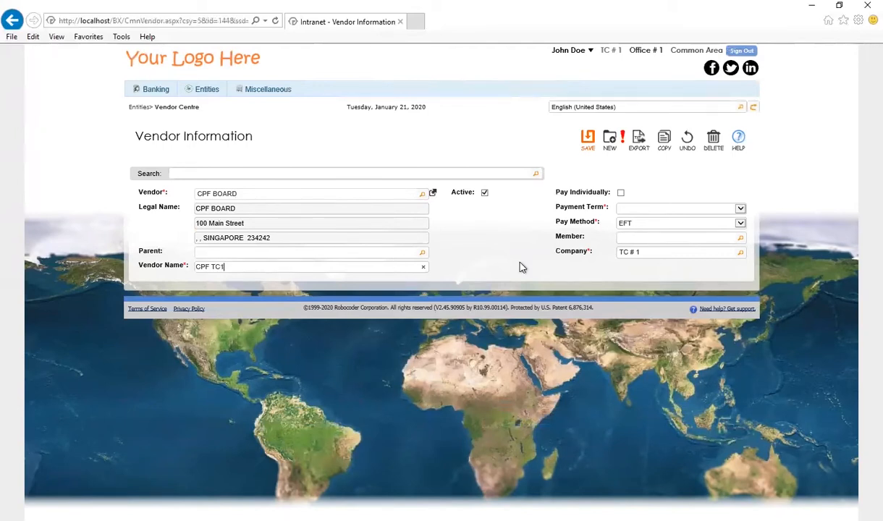
left_click(640, 208)
left_click(601, 273)
left_click(586, 141)
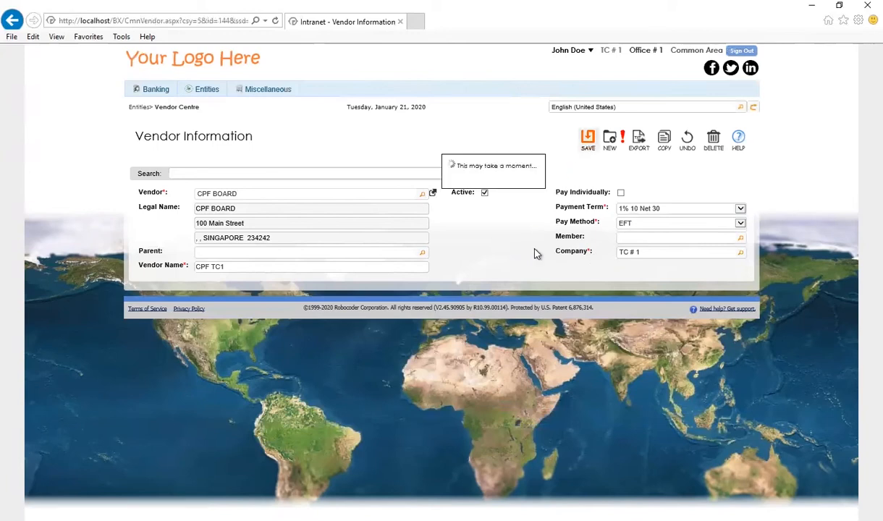
key("Return")
- Add a new vendor for COMMUNICATIONS VENDOR named TC Vendor # 2, with payment term 1% 10 Net 30, and save it
left_click(537, 174)
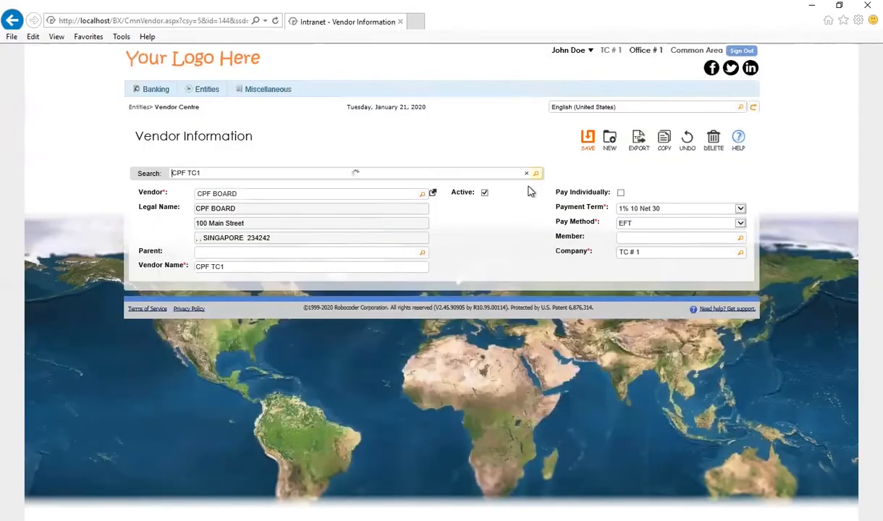
left_click(512, 190)
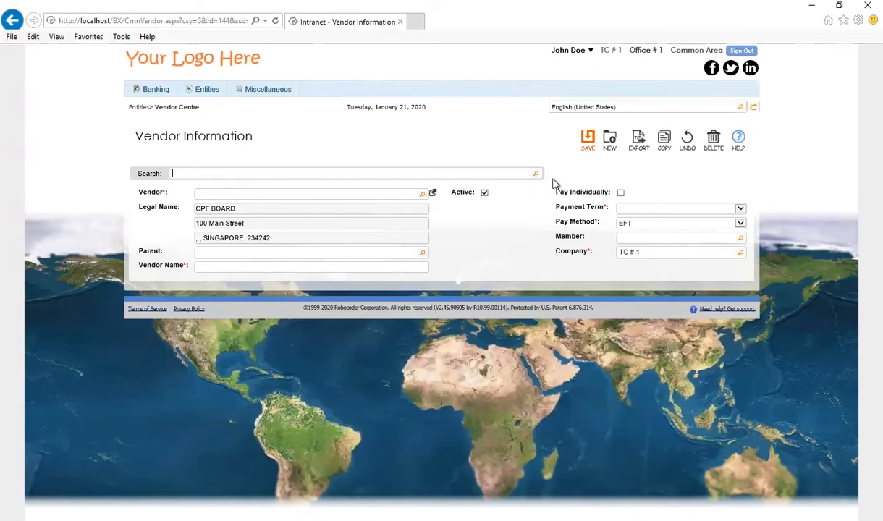
left_click(422, 193)
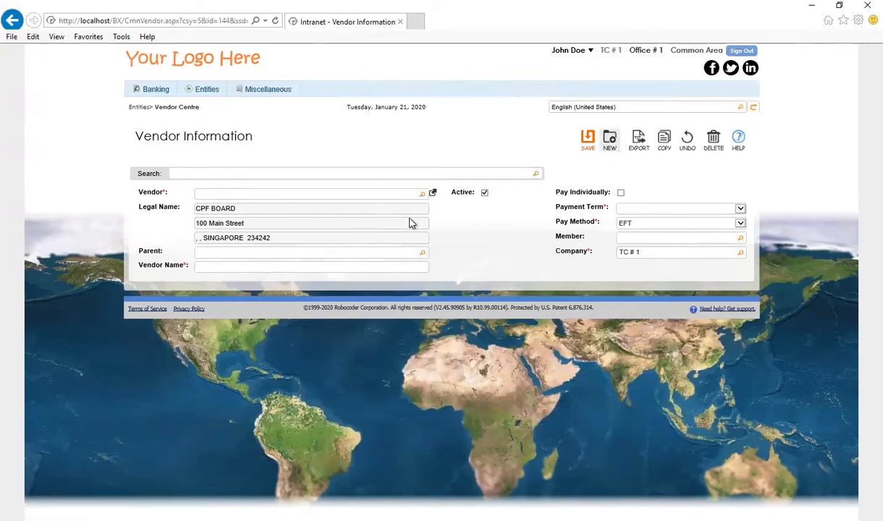
left_click(238, 221)
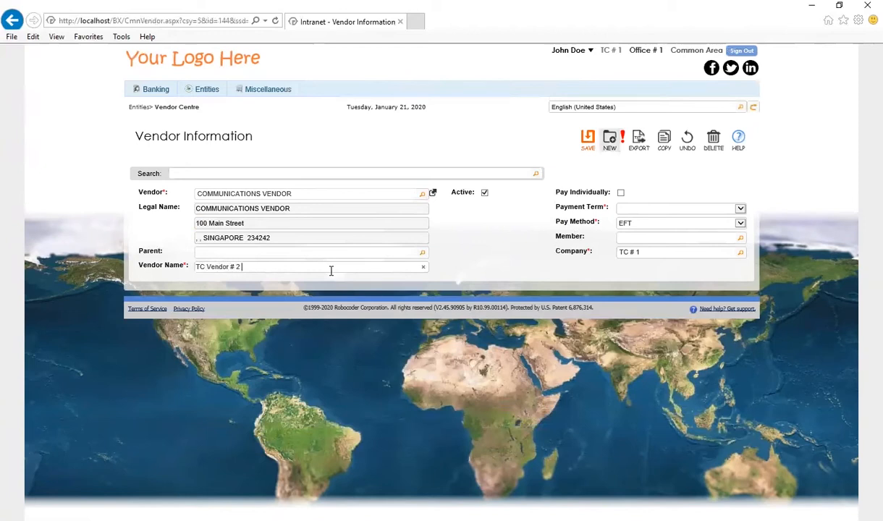
left_click(739, 212)
left_click(690, 210)
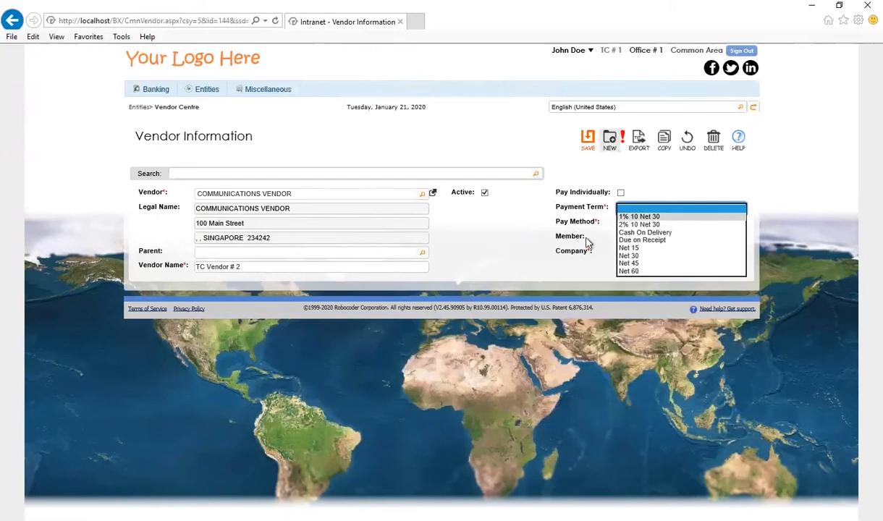
left_click(588, 145)
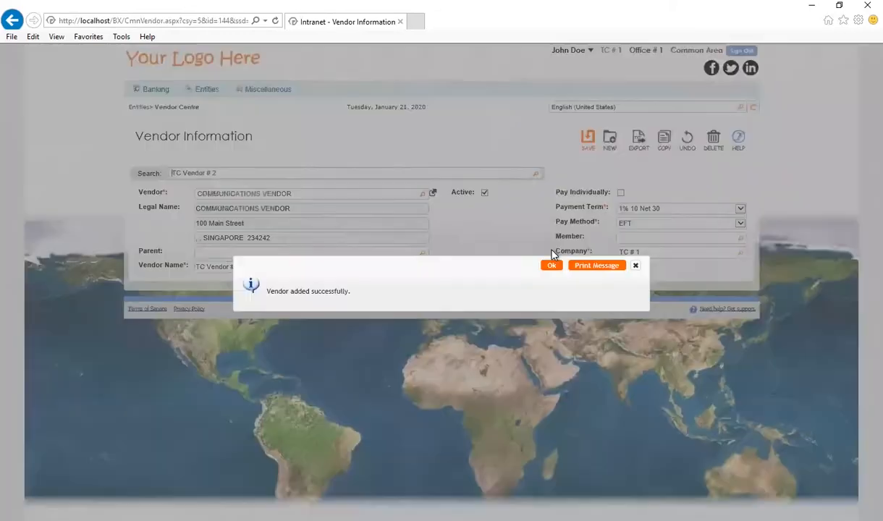
left_click(554, 263)
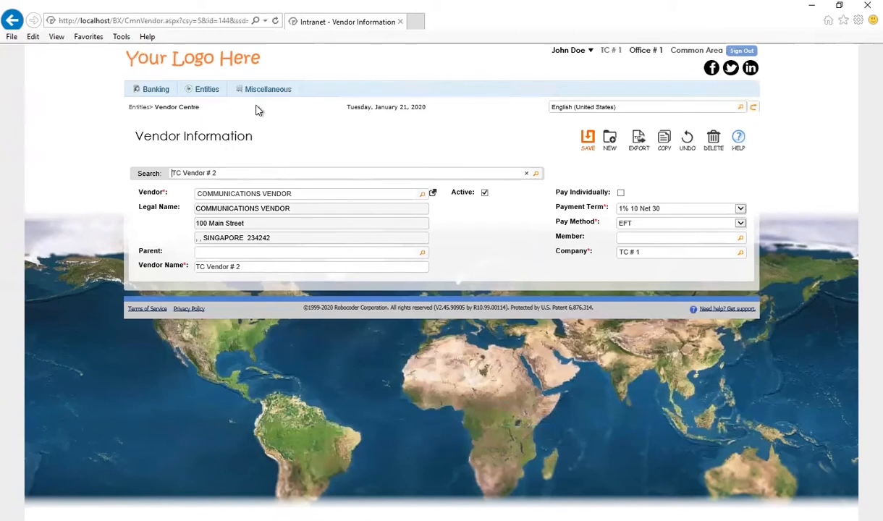
- Switch the active system to General Ledger
left_click(569, 52)
left_click(511, 121)
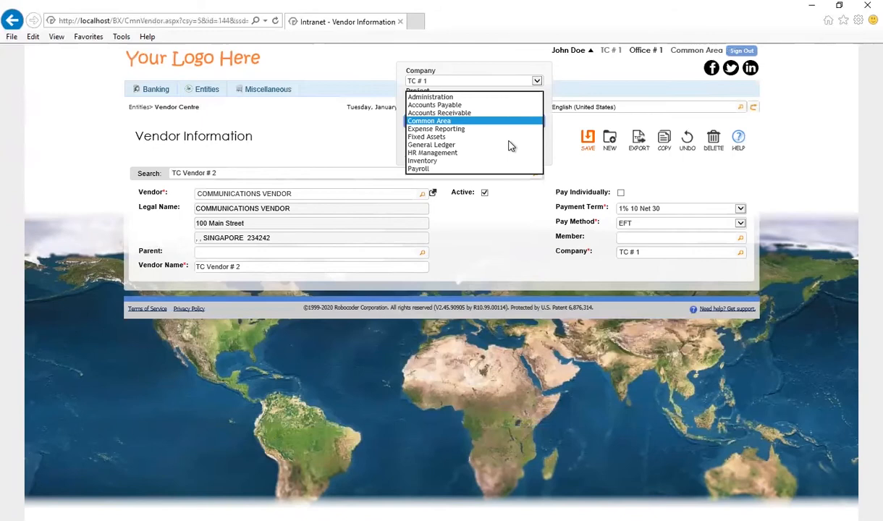
left_click(509, 142)
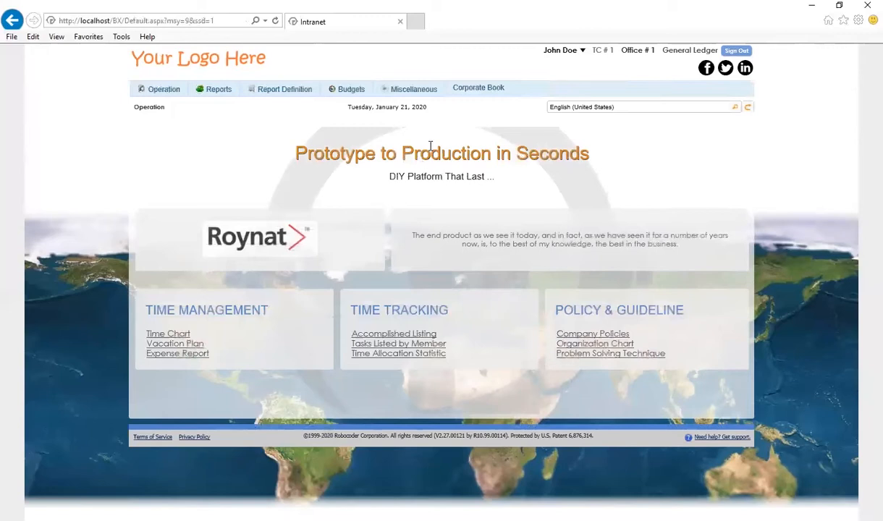
- Open the Natural Accounts list and clear its Account Type criterion to show all types
mouse_move(419, 89)
mouse_move(421, 121)
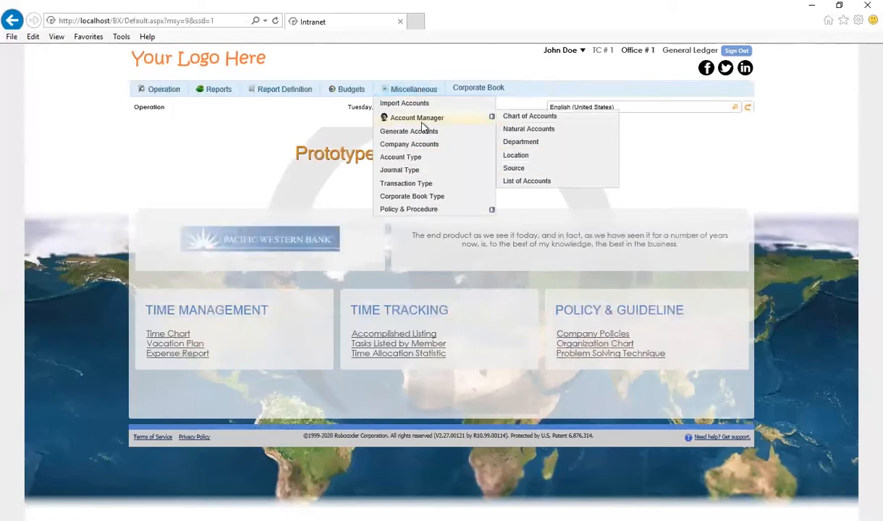
left_click(529, 132)
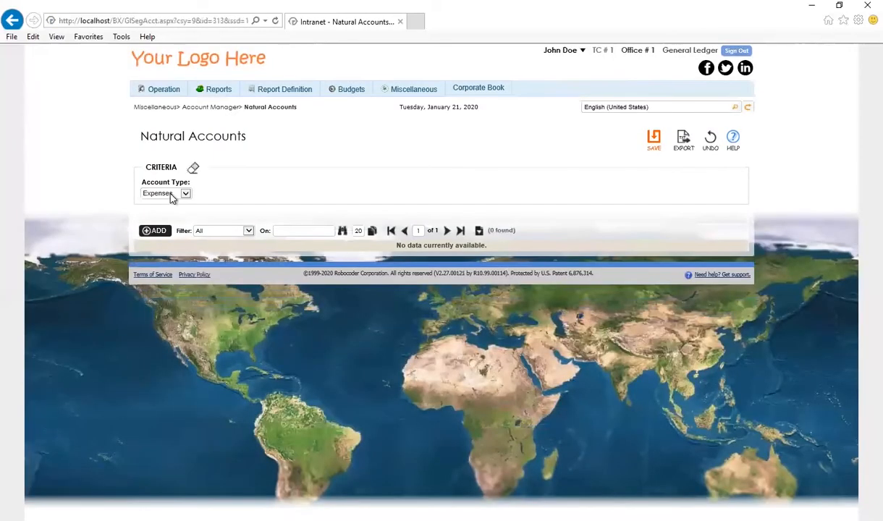
left_click(172, 197)
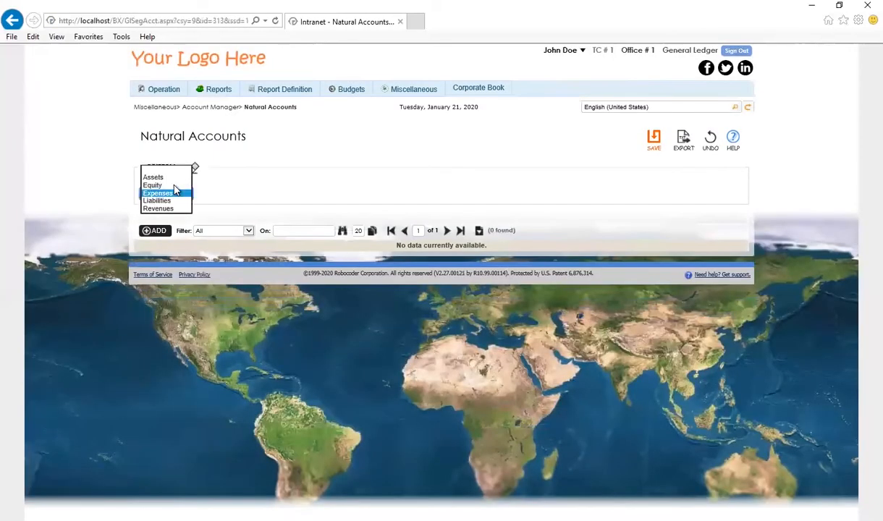
left_click(165, 162)
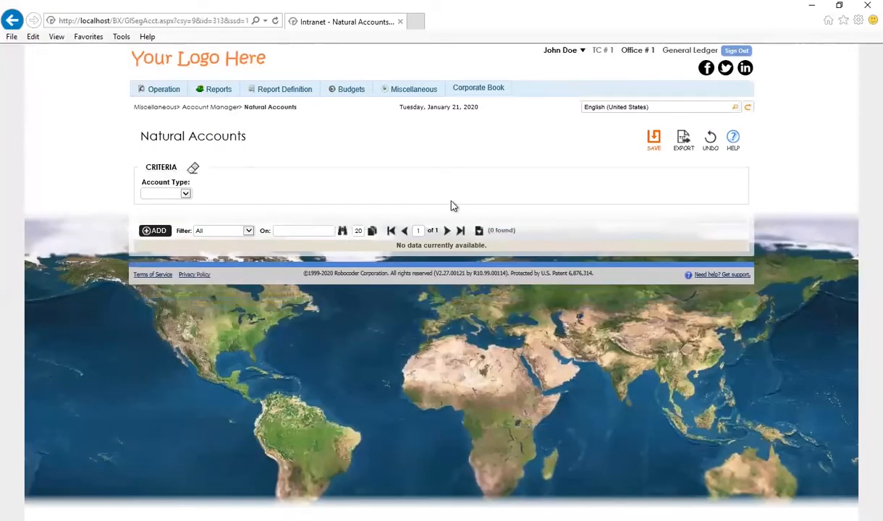
- Open the Chart of Accounts maintenance page to check for existing accounts
mouse_move(418, 93)
mouse_move(427, 117)
left_click(527, 117)
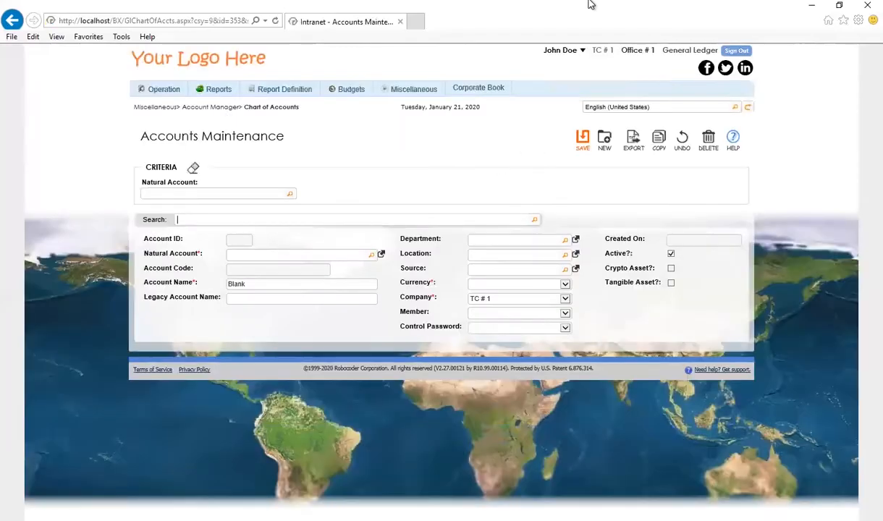
mouse_move(562, 7)
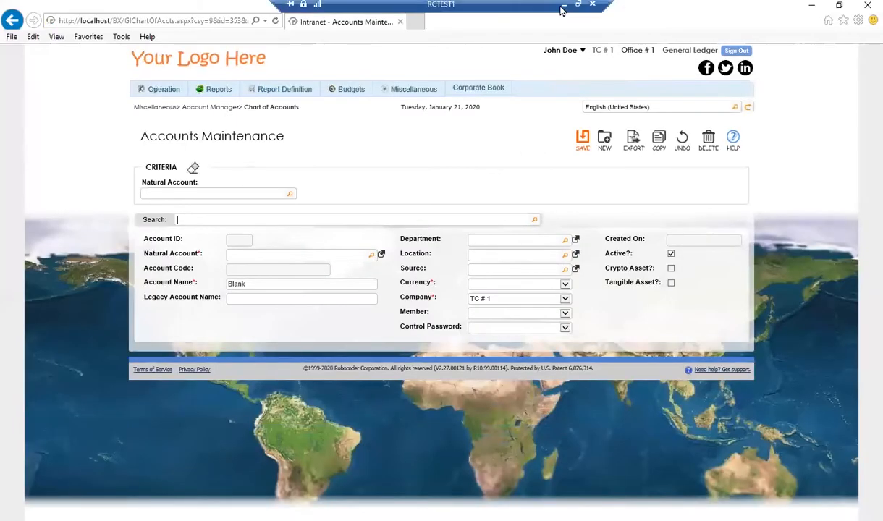
- Open the Import Accounts page and review its batch import schema
mouse_move(424, 91)
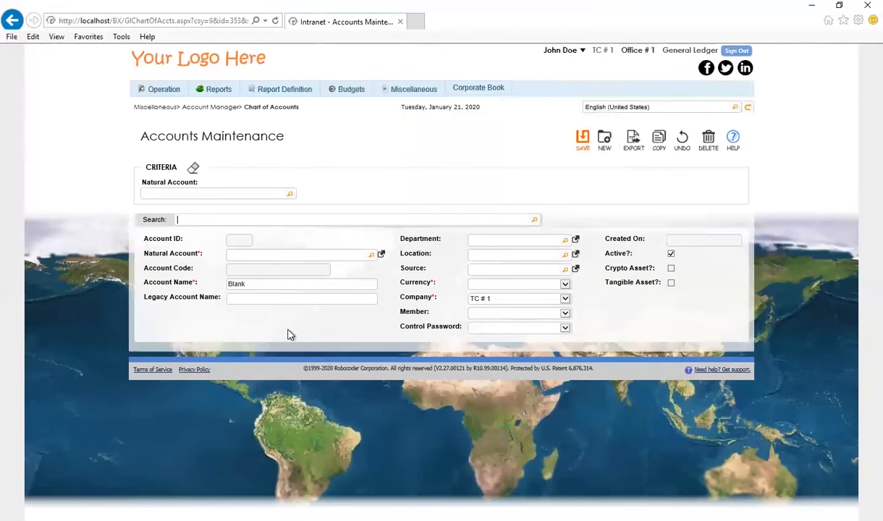
mouse_move(404, 101)
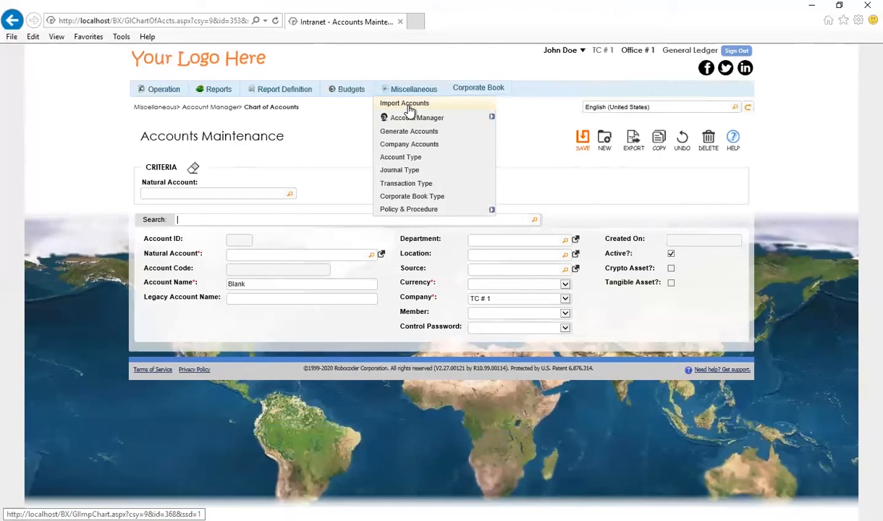
left_click(409, 107)
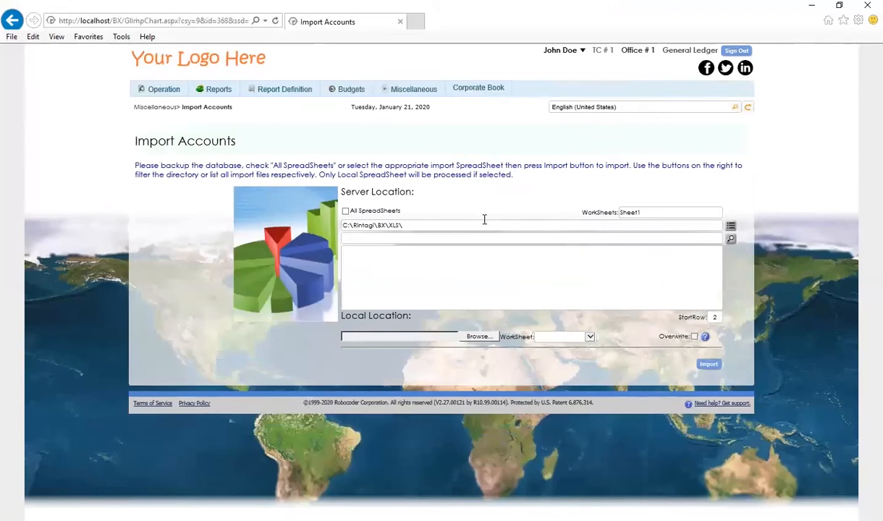
left_click(705, 339)
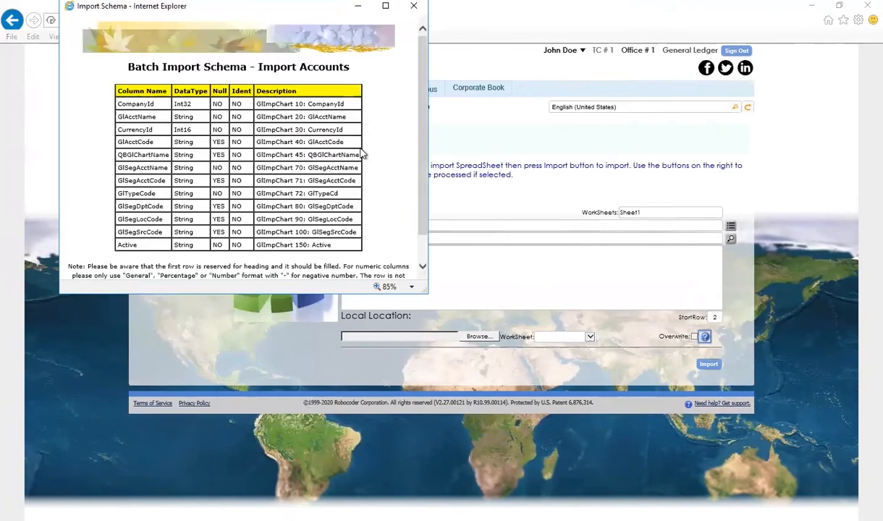
scroll(364, 155, "down", 1)
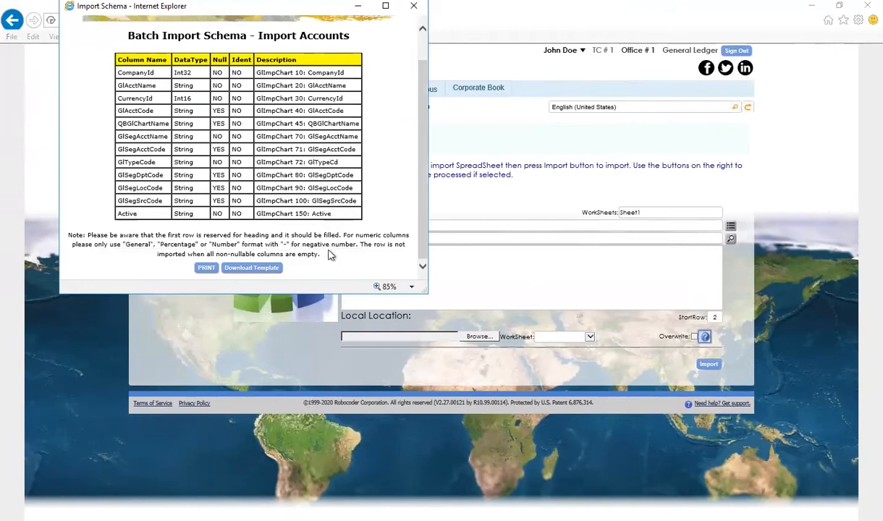
- Download the account import template and open the folder it was saved in
left_click(253, 267)
left_click(322, 282)
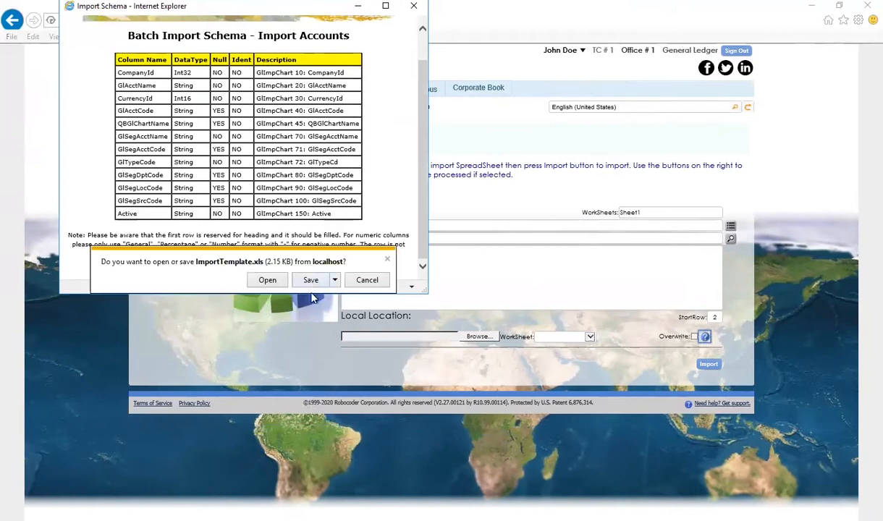
left_click(279, 280)
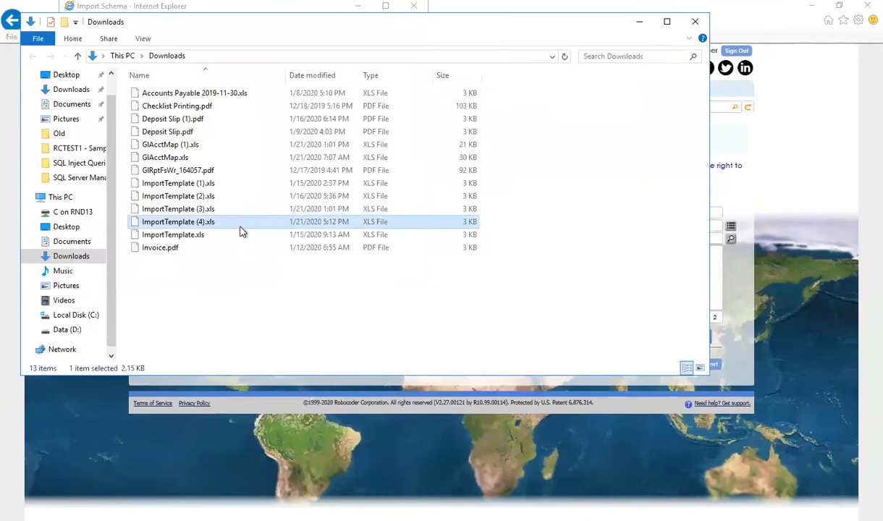
- Copy ImportTemplate (4).xls from Downloads onto the local computer's desktop
right_click(228, 222)
left_click(290, 318)
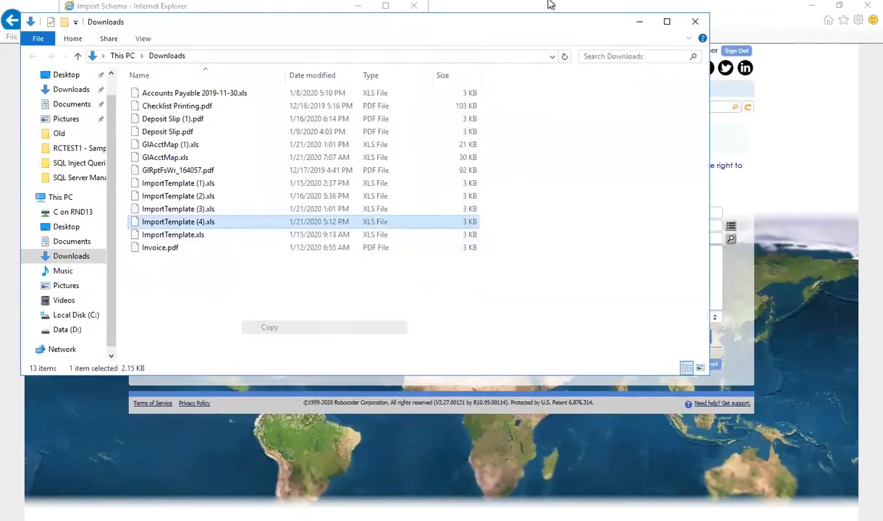
left_click(565, 4)
right_click(296, 200)
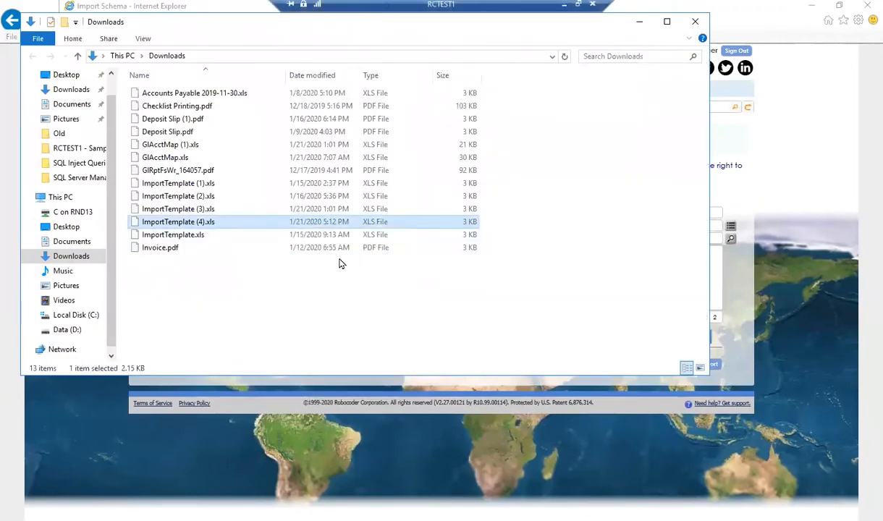
left_click(339, 256)
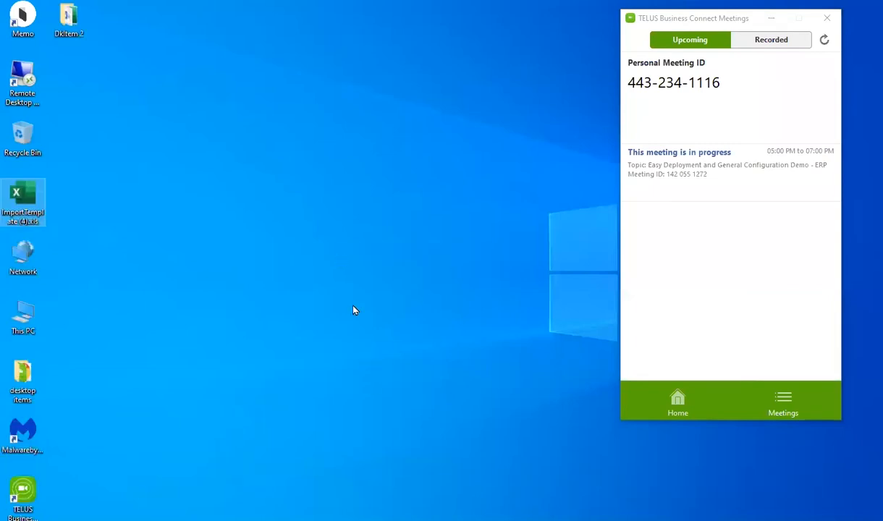
- Open ImportTemplate (4).xls in Excel and autofit the widths of columns A to L
left_click(248, 207)
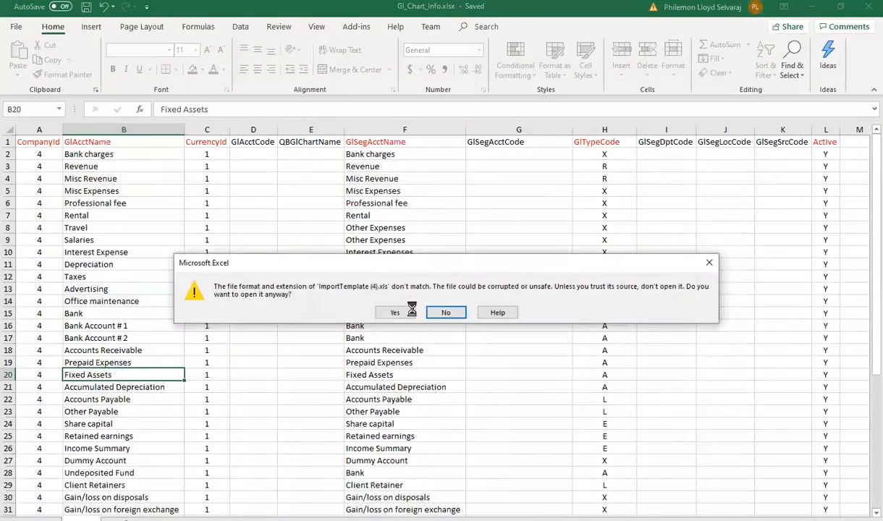
left_click(411, 309)
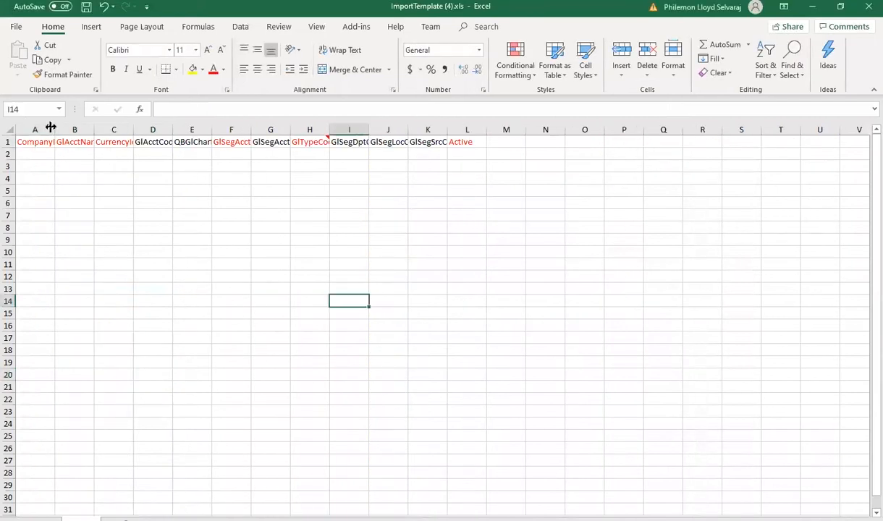
left_click_drag(35, 129, 477, 129)
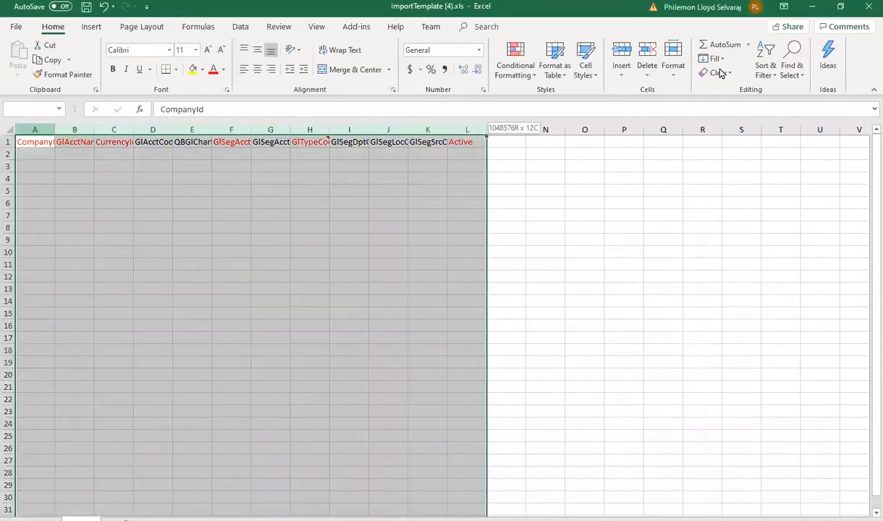
left_click(671, 67)
left_click(697, 151)
left_click(512, 263)
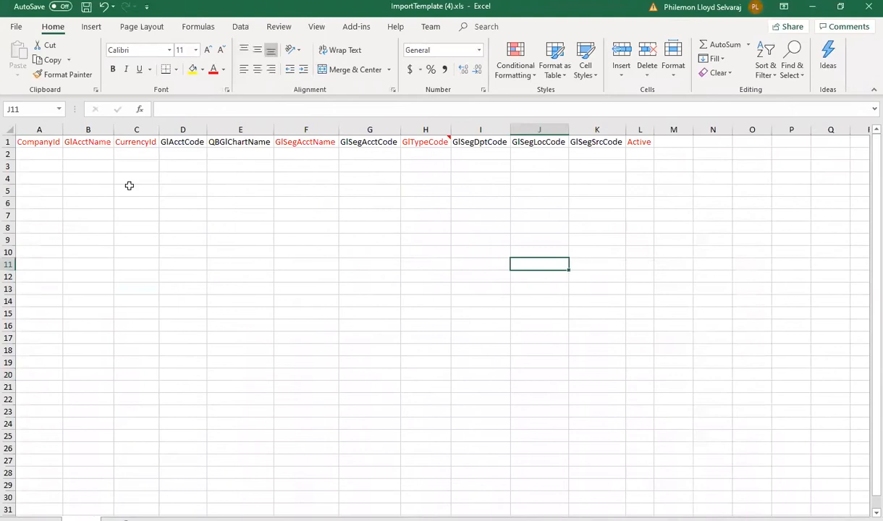
- Examine the template's column headers and the note on GlTypeCode for the allowed type letters
left_click_drag(34, 141, 151, 140)
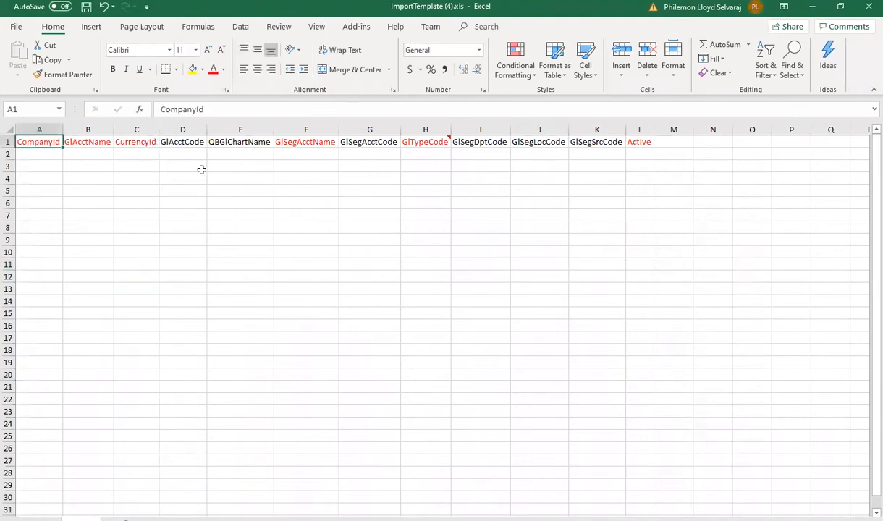
left_click(269, 200)
mouse_move(424, 144)
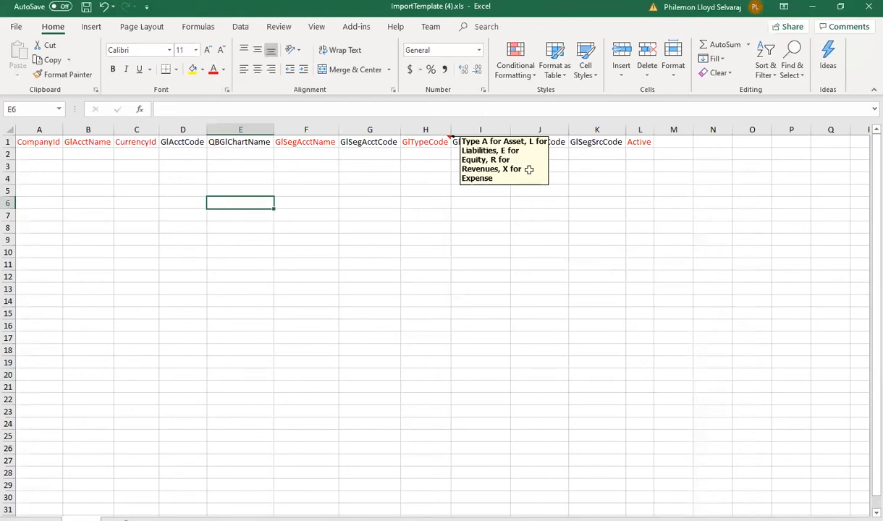
- Examine the filled-in Gl_Chart_Info.xlsx sheet, checking its account names, segment names, type codes and active flags
left_click(814, 8)
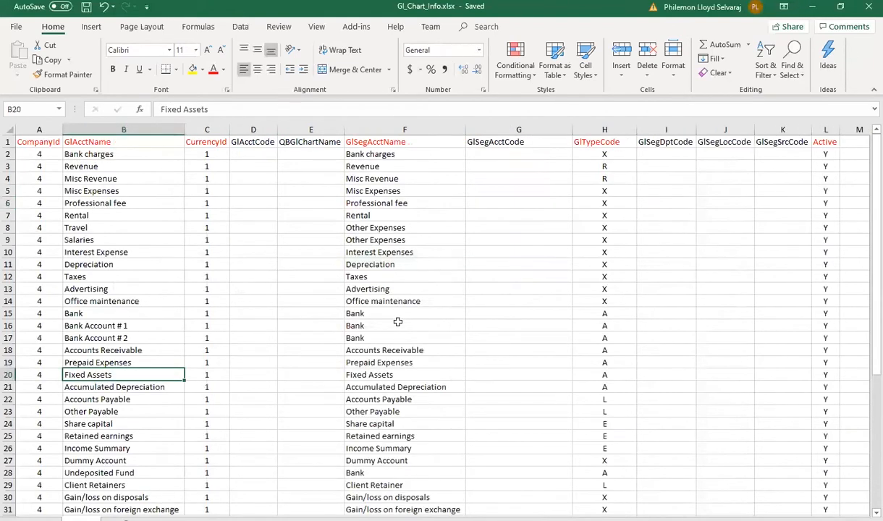
left_click(398, 324)
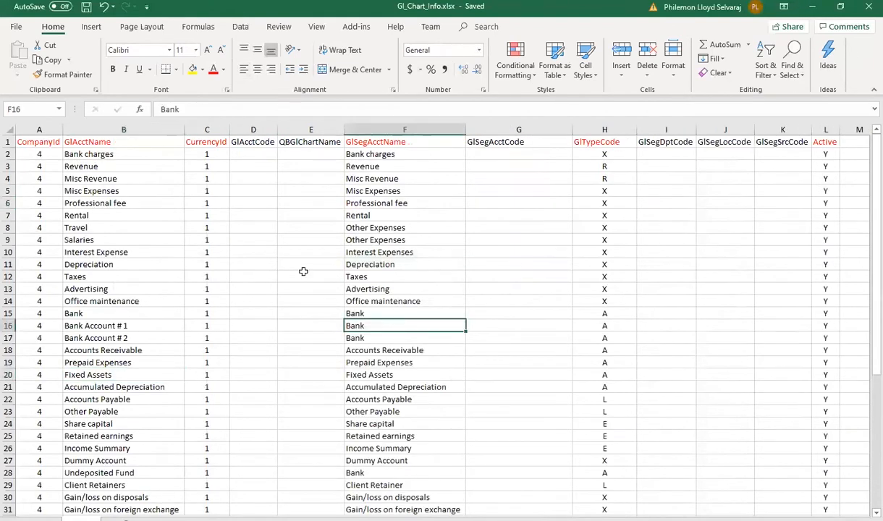
left_click(418, 178)
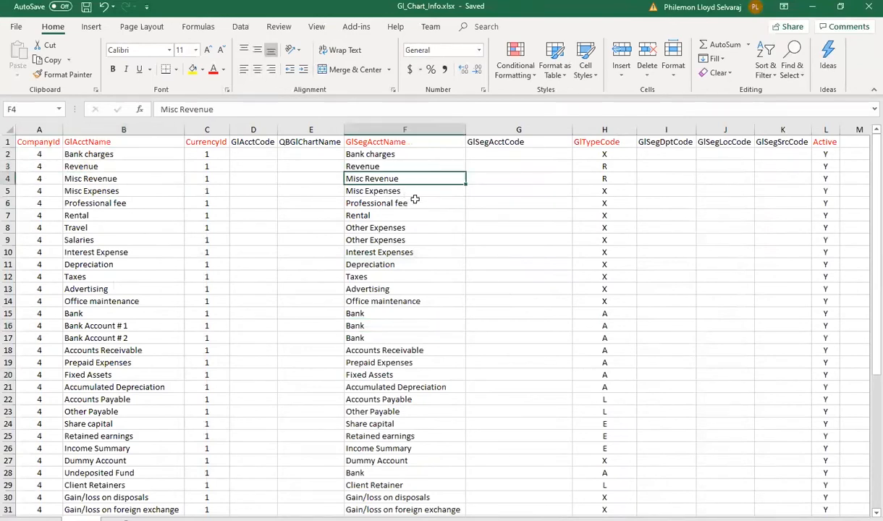
scroll(418, 203, "down", 7)
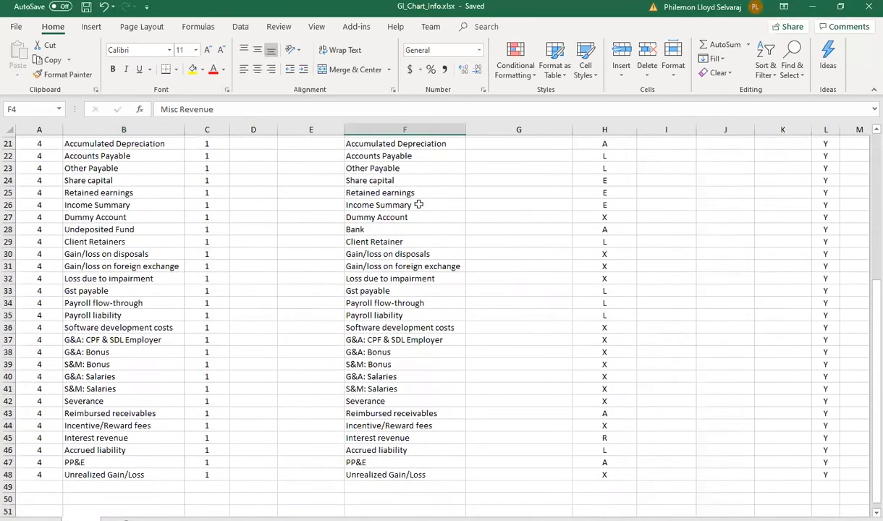
scroll(418, 203, "up", 6)
scroll(419, 203, "up", 1)
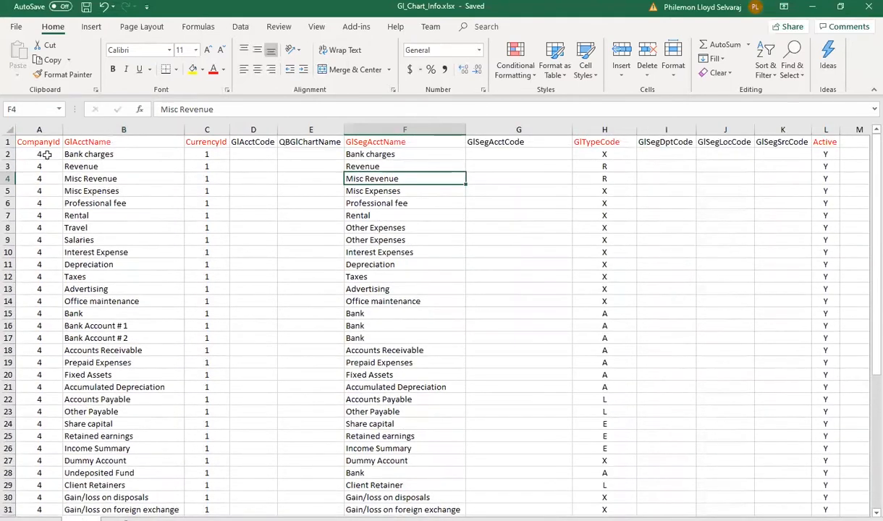
left_click(139, 155)
left_click(136, 178)
left_click_drag(389, 153, 453, 208)
left_click(617, 155)
left_click_drag(617, 155, 631, 229)
left_click(760, 215)
left_click_drag(830, 153, 842, 226)
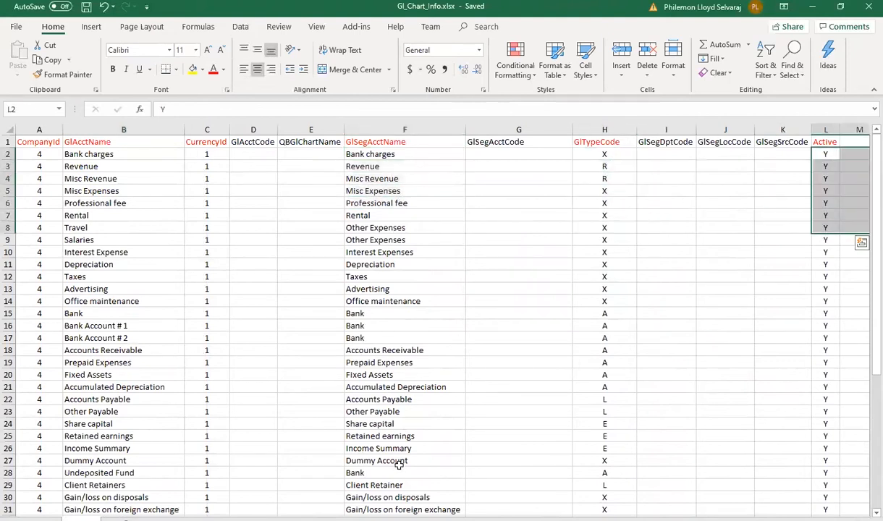
- Switch back to the remote session and put away the Downloads and import schema windows
left_click(388, 520)
left_click(416, 499)
left_click(646, 24)
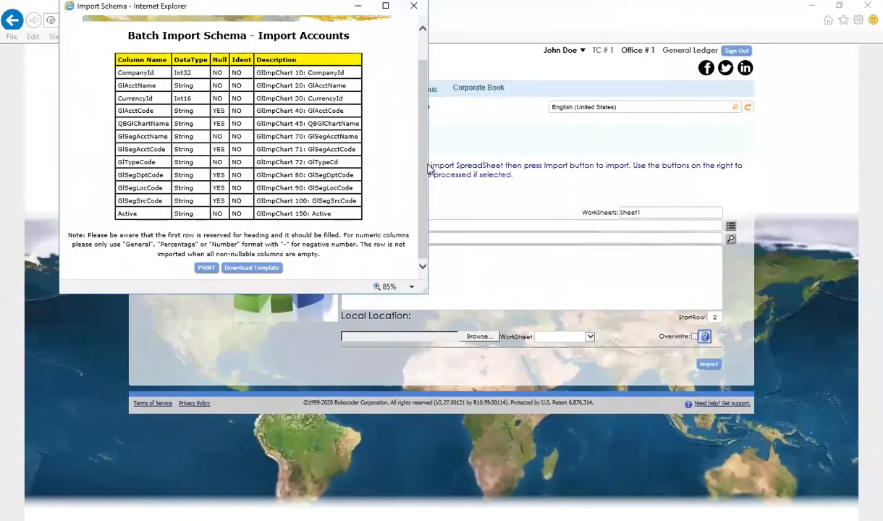
left_click(417, 7)
- Import the accounts from Sheet1 of Gl_Chart_Info.xlsx on the Desktop
left_click(487, 337)
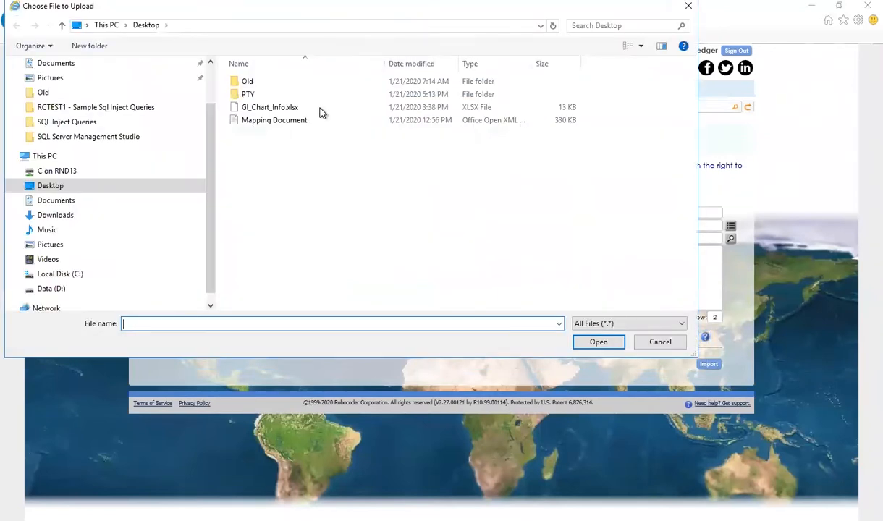
left_click(322, 109)
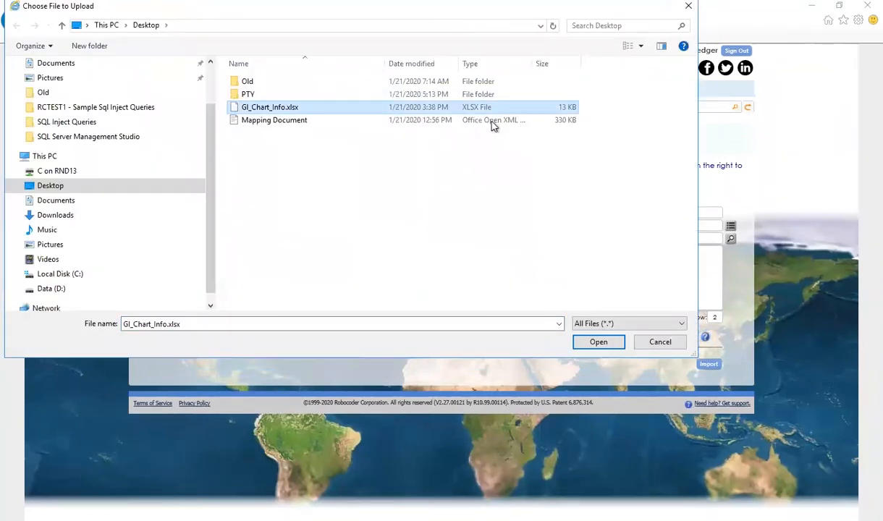
left_click(603, 342)
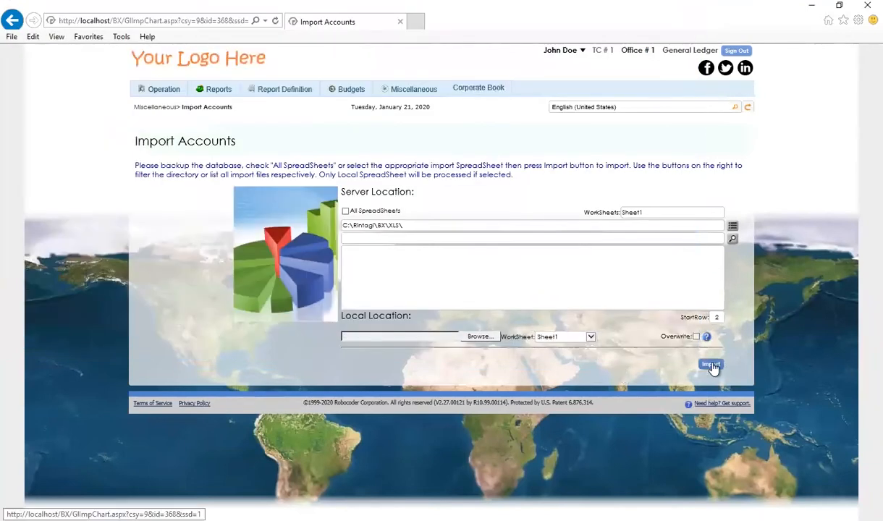
left_click(708, 364)
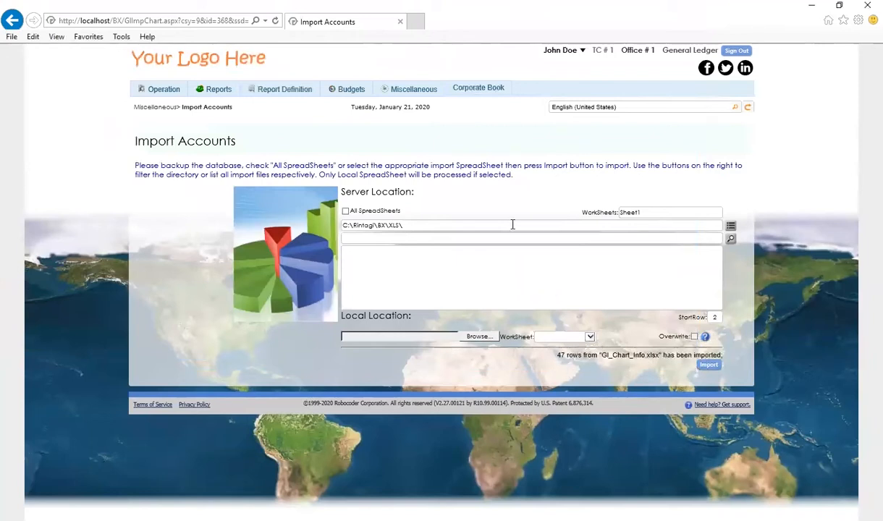
- Open the Natural Accounts list and look through the imported accounts
mouse_move(428, 90)
mouse_move(477, 118)
left_click(515, 130)
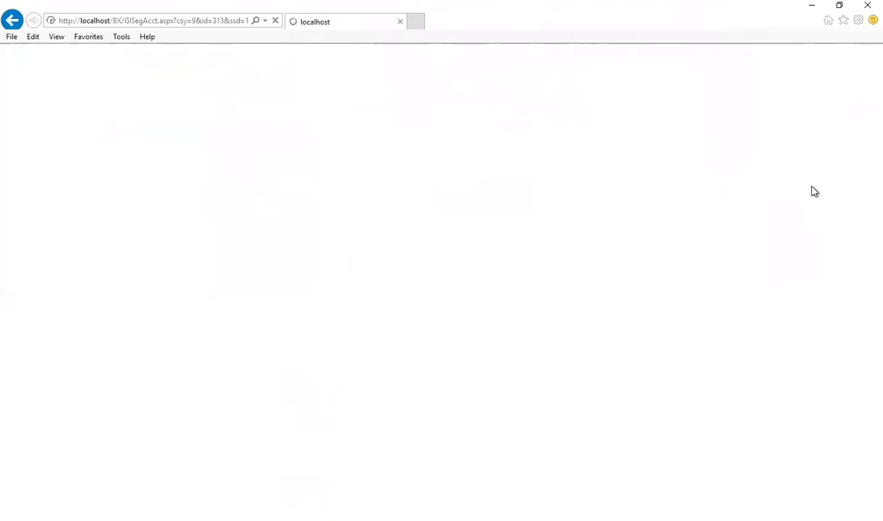
scroll(811, 191, "down", 2)
scroll(361, 269, "down", 1)
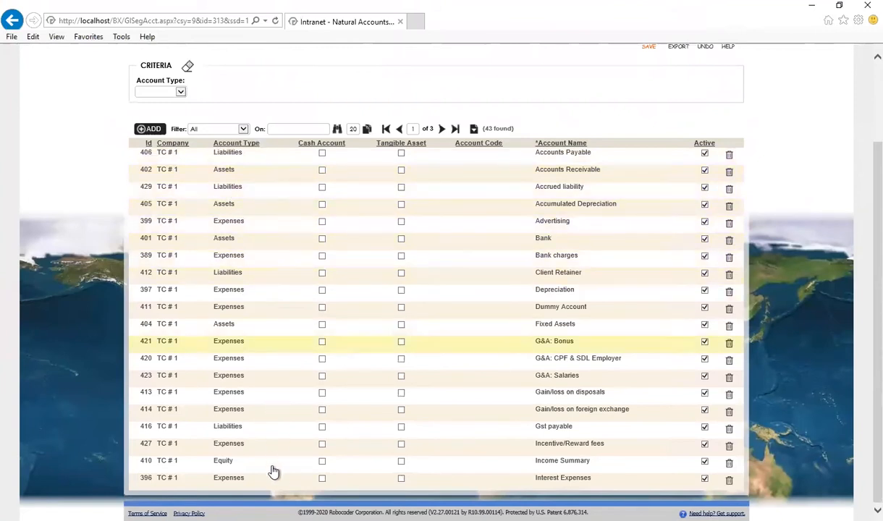
- Open the Chart of Accounts maintenance screen and display the Accounts Receivable (SGD) account record
scroll(464, 289, "up", 3)
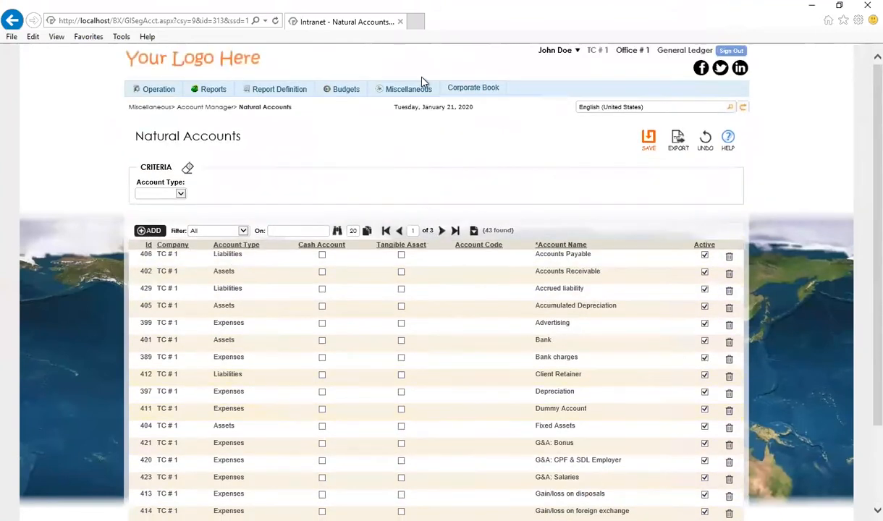
mouse_move(424, 85)
mouse_move(430, 114)
left_click(511, 117)
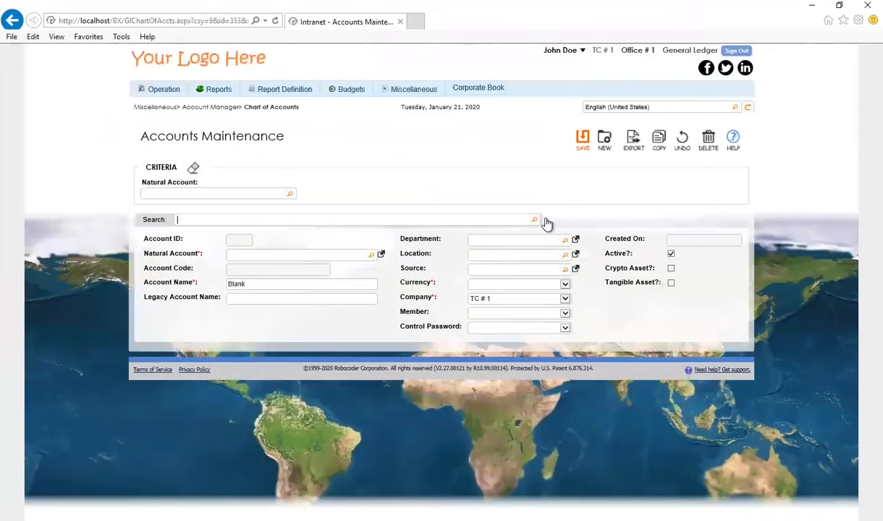
left_click(534, 220)
left_click(463, 236)
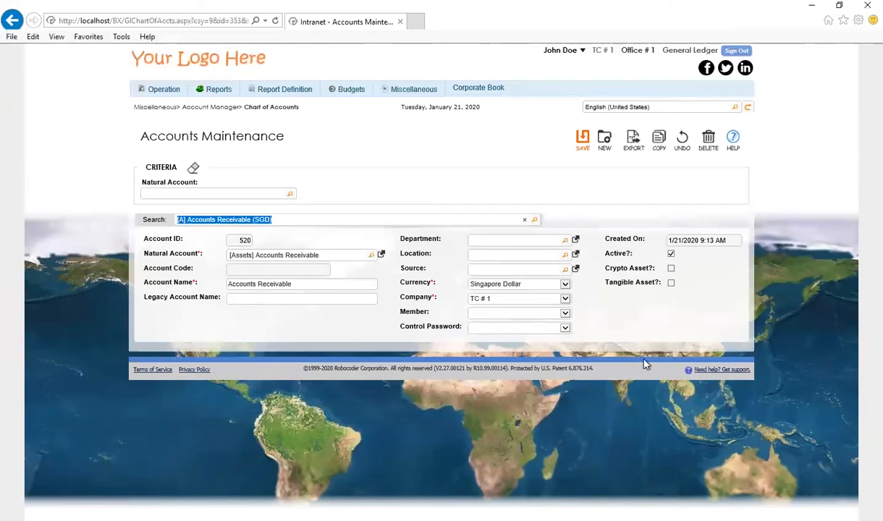
mouse_move(434, 97)
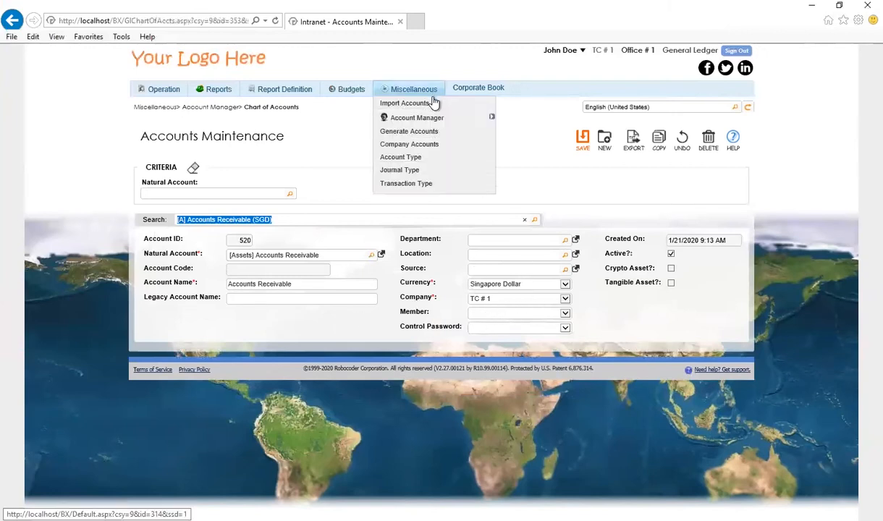
mouse_move(467, 123)
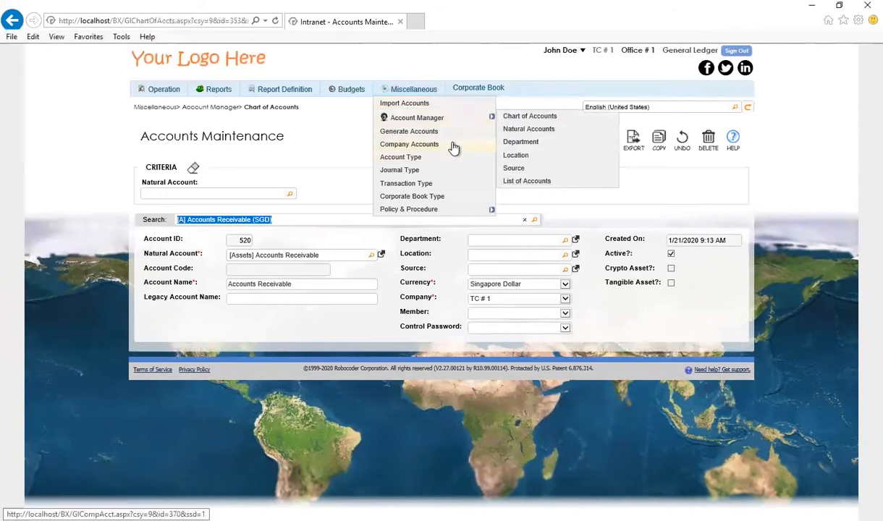
left_click(453, 147)
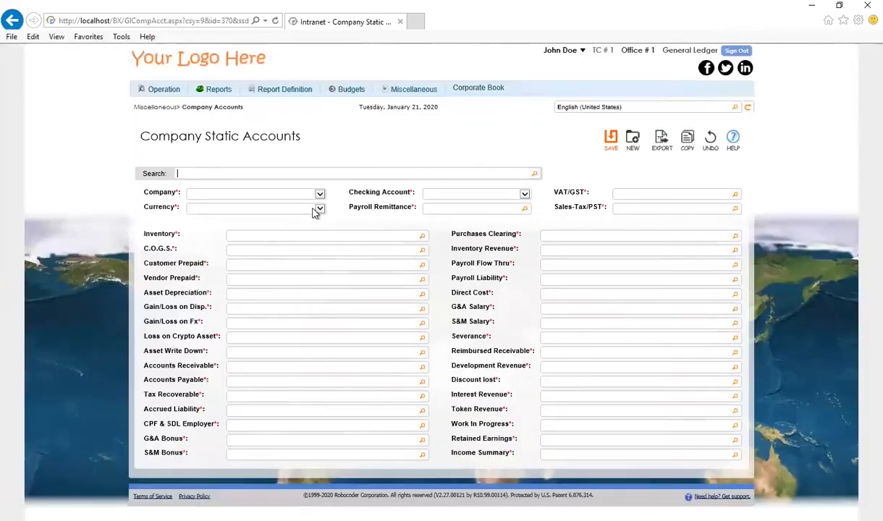
left_click(319, 194)
left_click(321, 204)
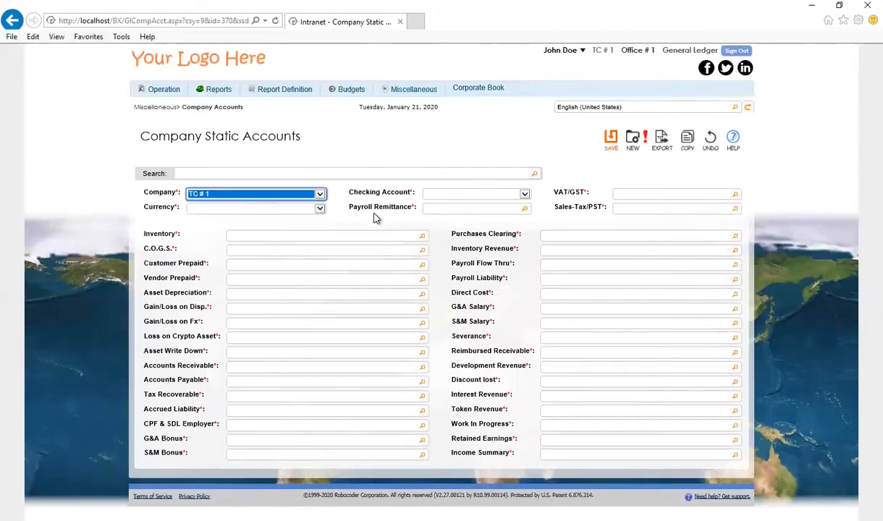
left_click(320, 208)
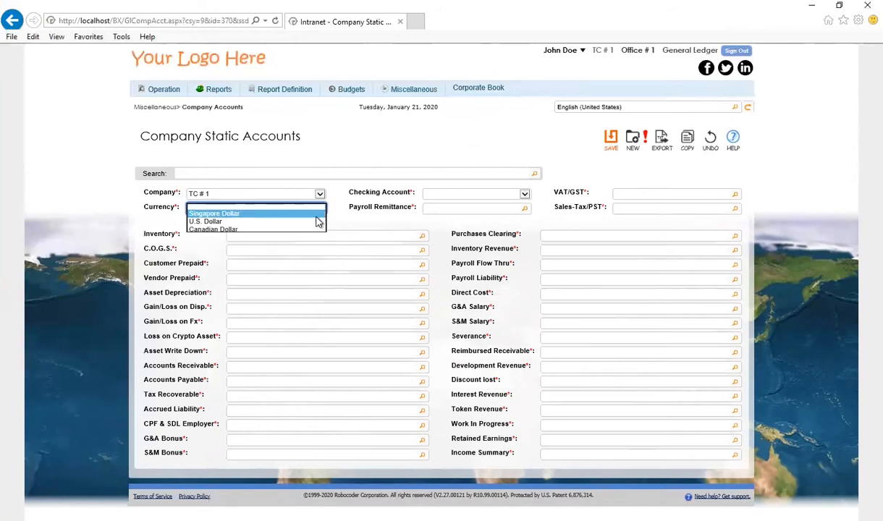
left_click(316, 216)
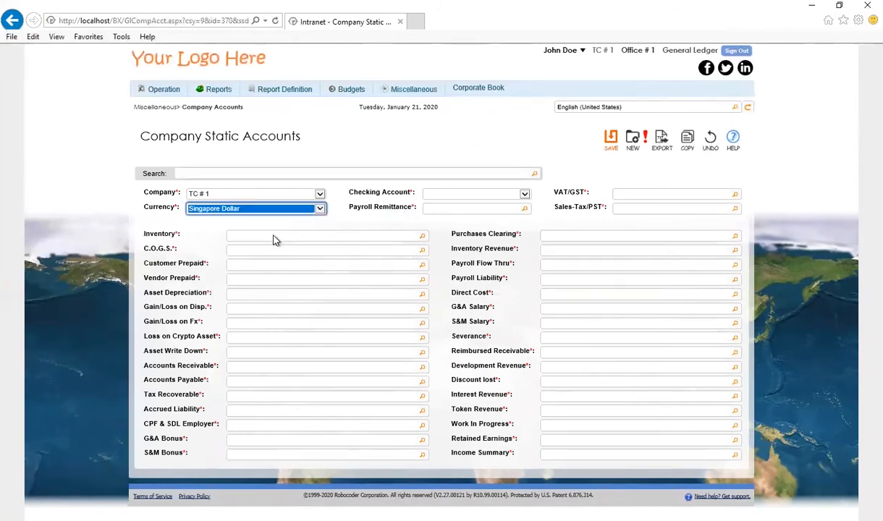
left_click(463, 194)
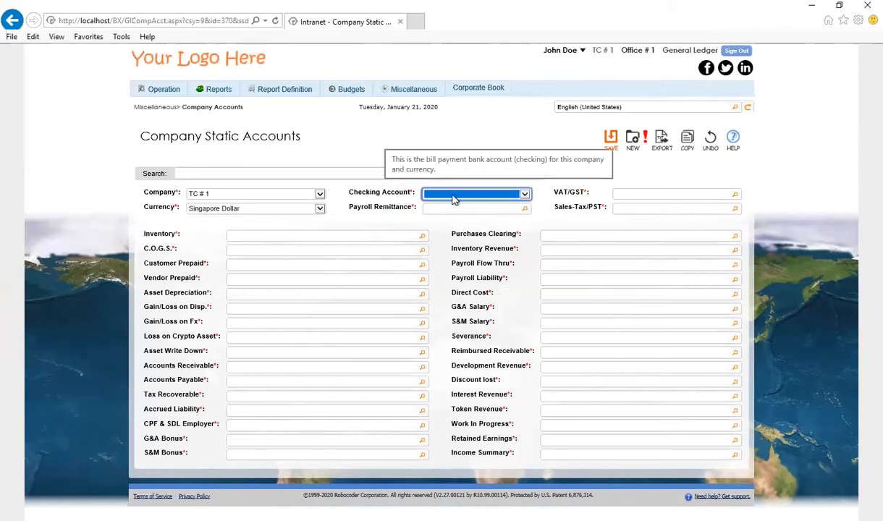
left_click(497, 126)
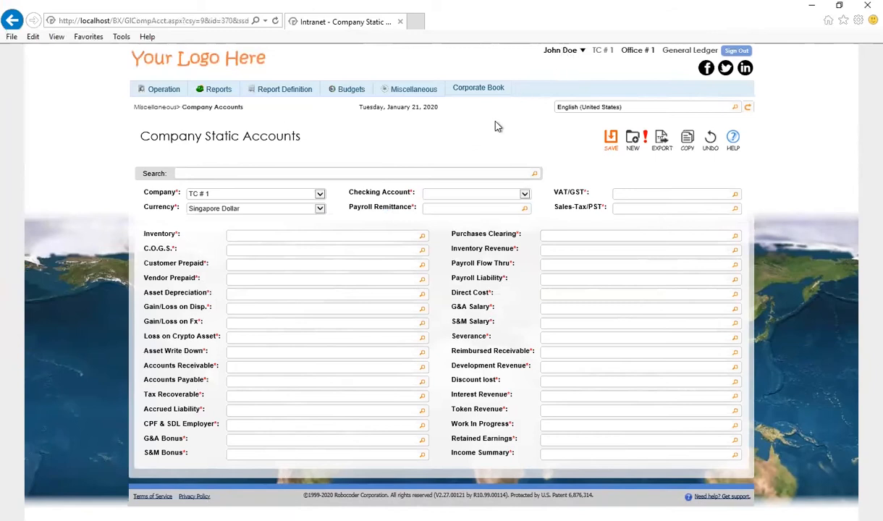
- Switch to the Common Area system and open its Bank Account screen
left_click(480, 122)
left_click(475, 95)
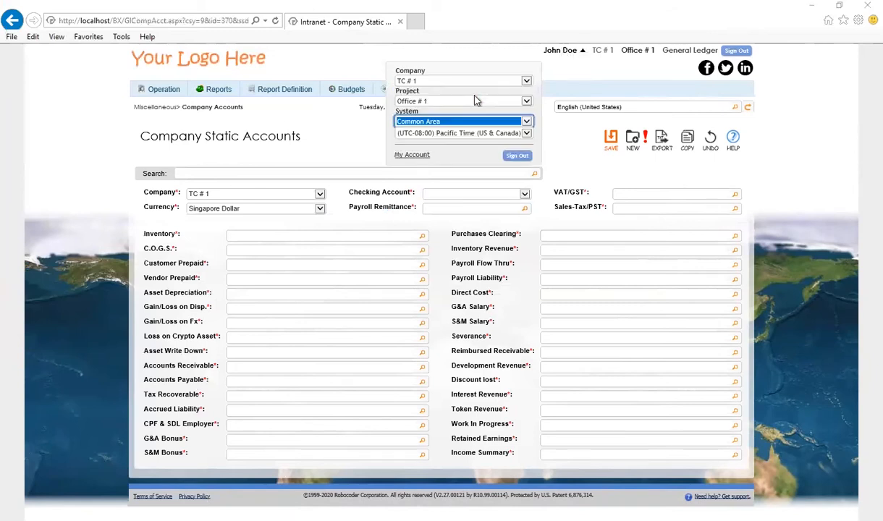
left_click(441, 267)
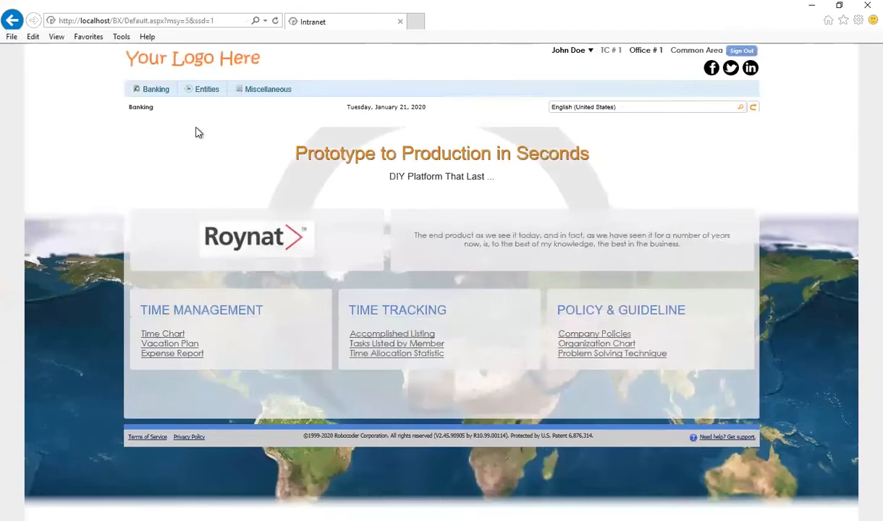
mouse_move(167, 89)
left_click(168, 118)
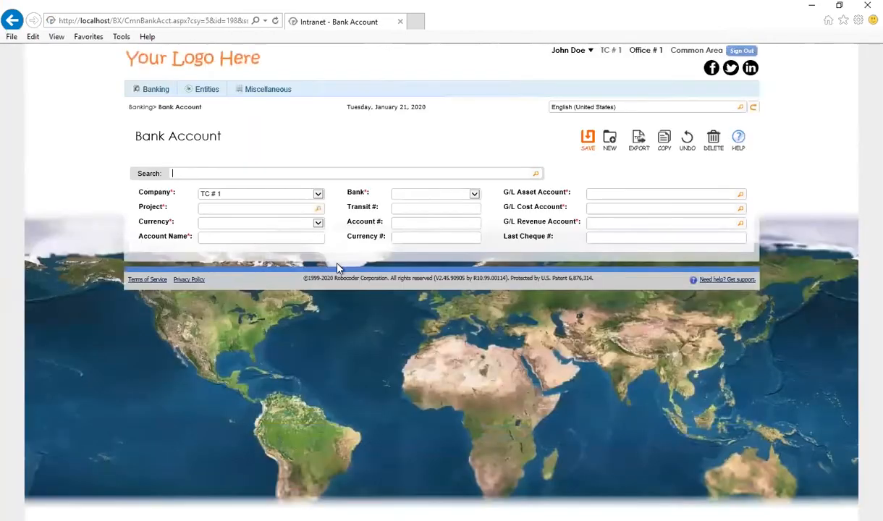
- Fill in a new bank account with project Office # 1, currency Singapore Dollar, name Bank Account # 1 and bank United Overseas Bank
left_click(316, 210)
left_click(299, 239)
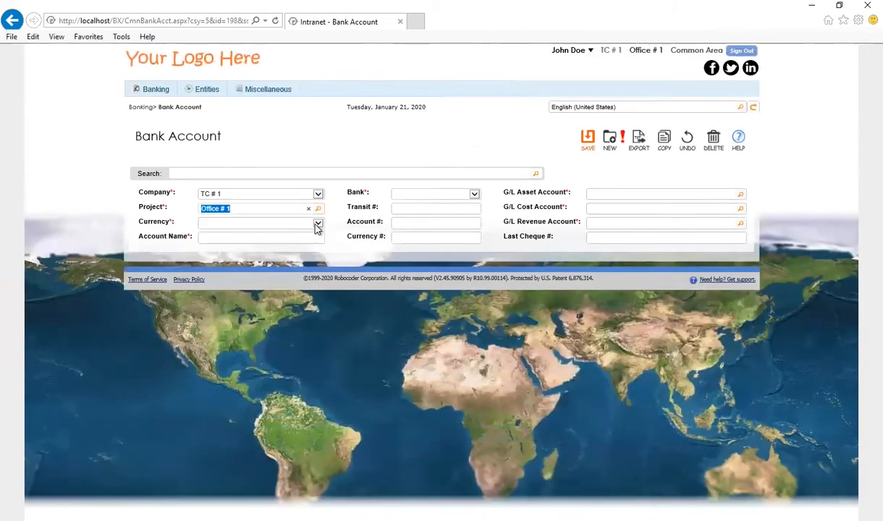
left_click(316, 225)
left_click(308, 229)
left_click(302, 237)
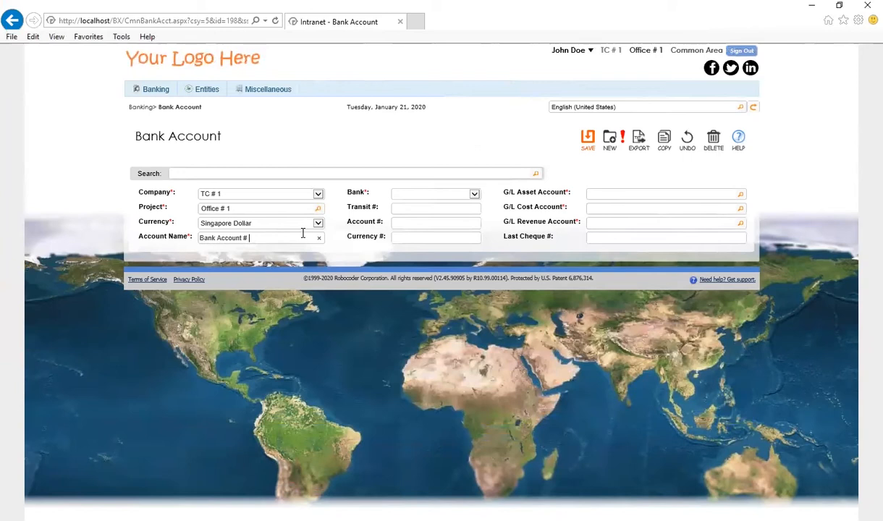
type("Bank Account # 1")
left_click(463, 193)
left_click(456, 206)
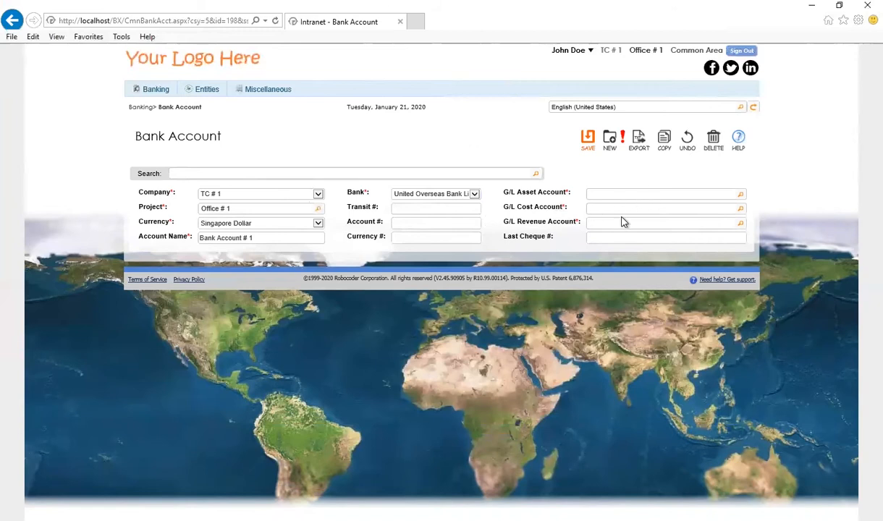
- Assign Bank Account # 1 (SGD) as the G/L asset account and Bank charges (SGD) as the G/L cost account
left_click(615, 193)
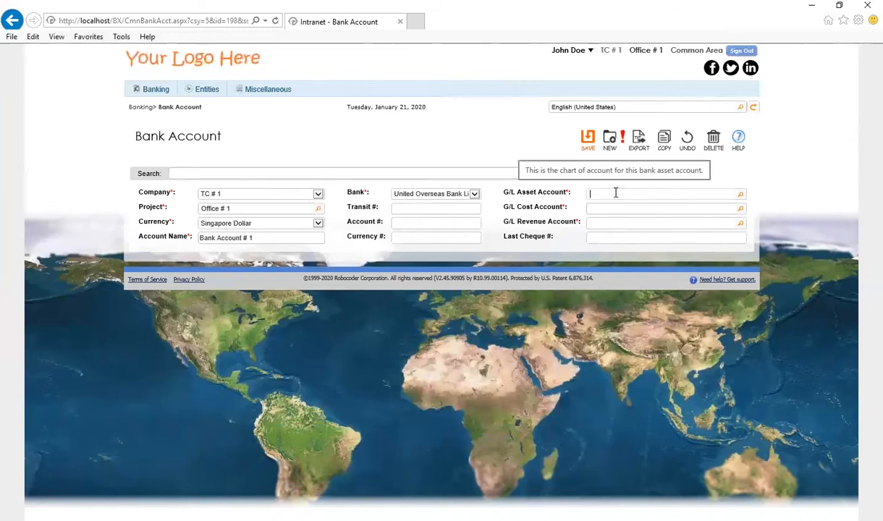
type("bank")
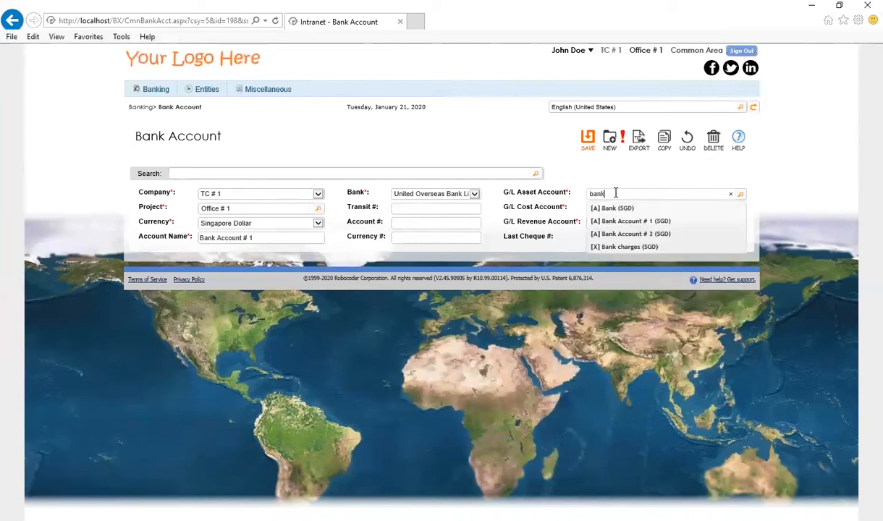
key("Down")
key("Down")
key("Return")
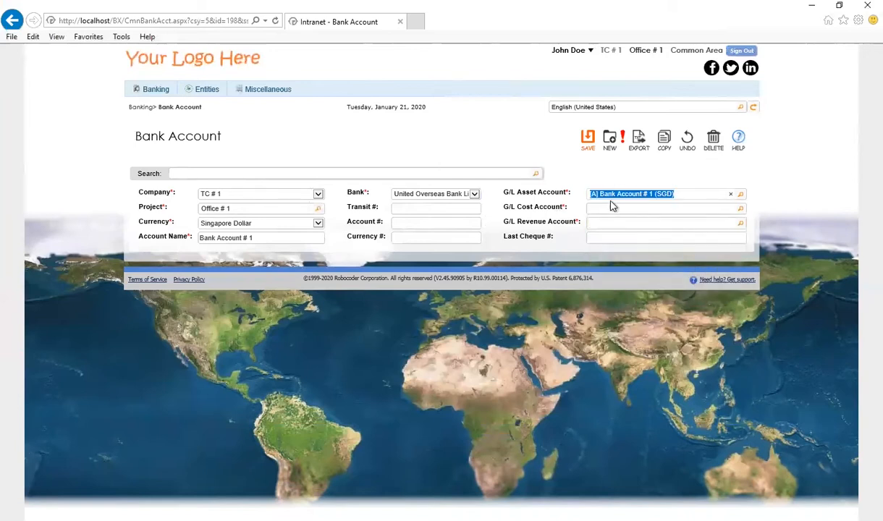
left_click(613, 207)
type("bank ch")
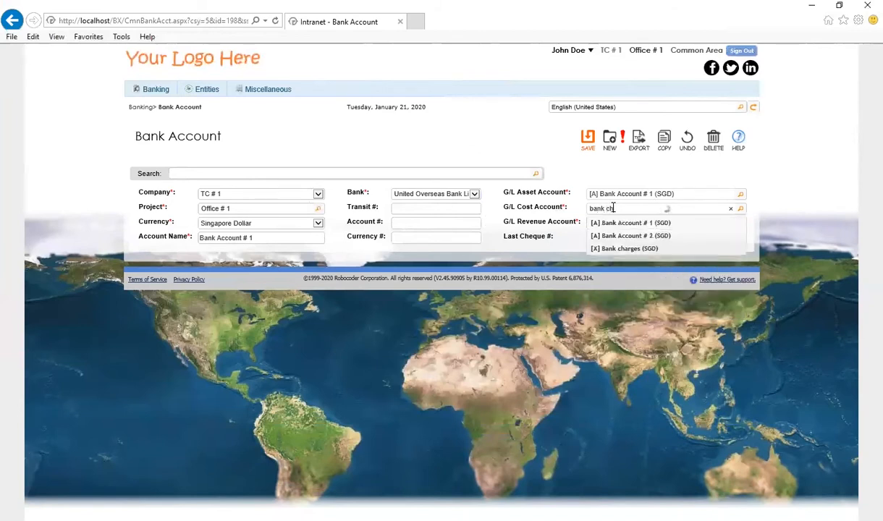
key("Down")
key("Return")
- Assign Interest revenue (SGD) as the G/L revenue account and save the bank account record
left_click(627, 224)
type("inter")
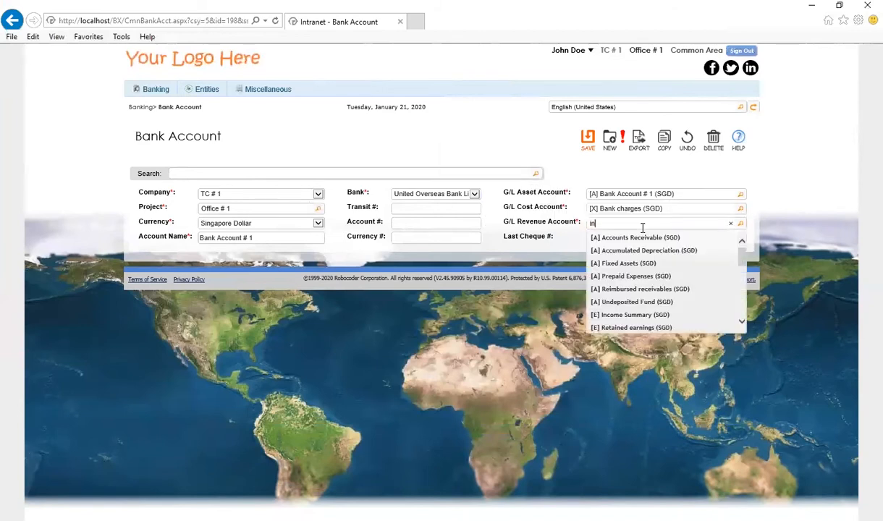
left_click(637, 238)
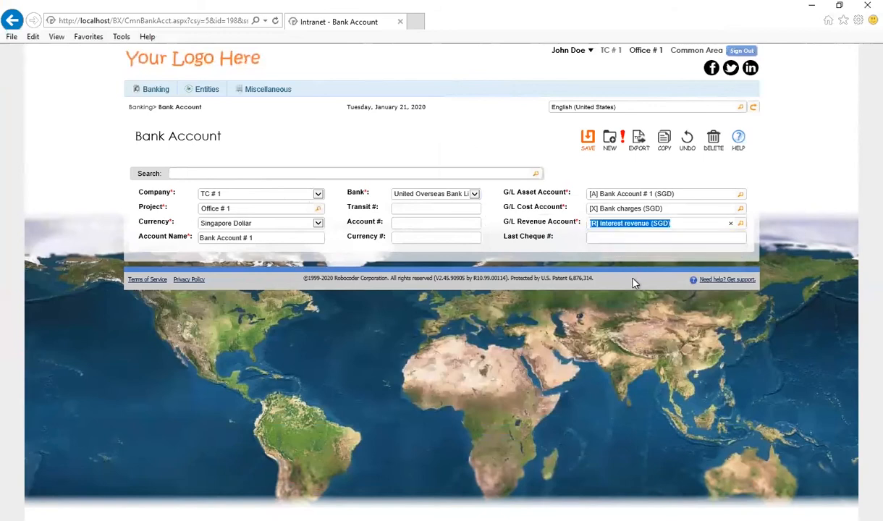
left_click(603, 233)
left_click(587, 141)
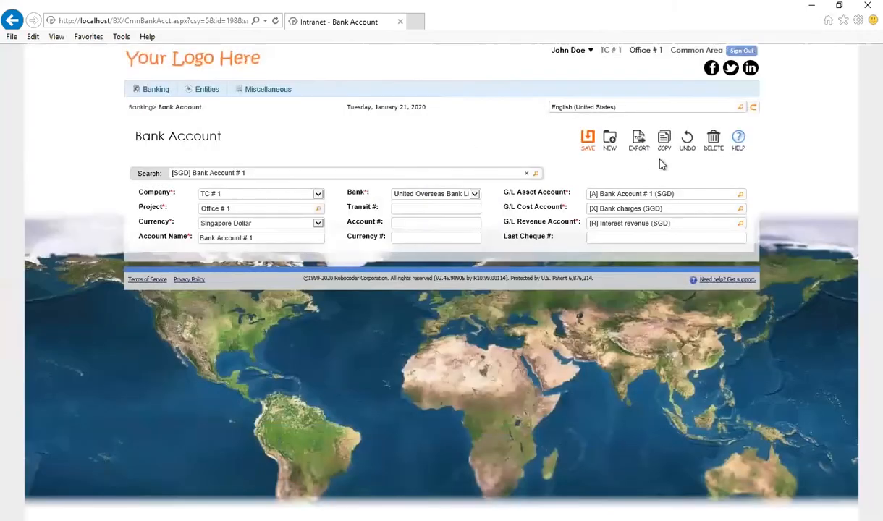
- Copy the record as Bank Account # 2, set its G/L asset account to Bank Account # 2 (SGD), and save it
left_click(664, 152)
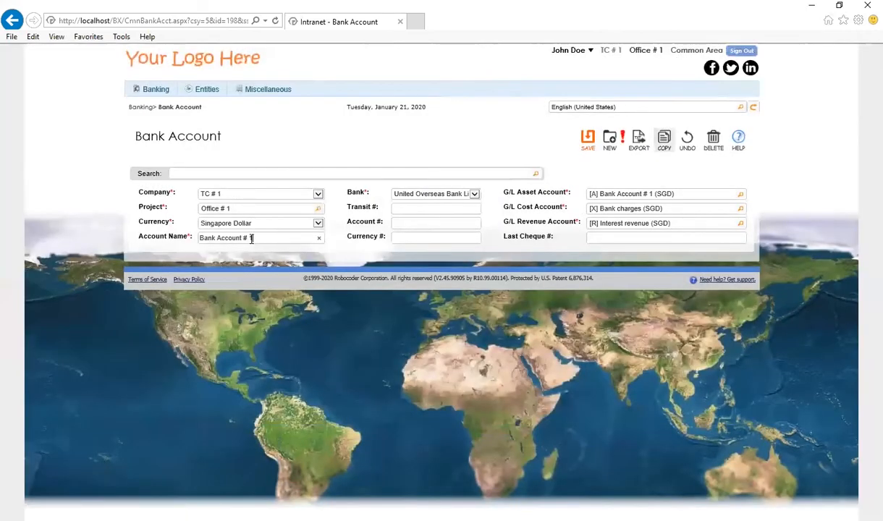
left_click(672, 197)
left_click(654, 196)
key("BackSpace")
type("2")
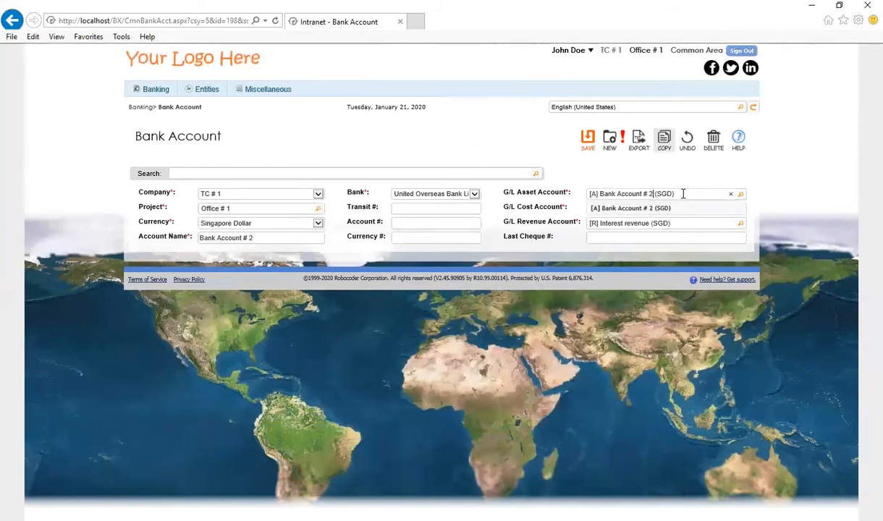
left_click(644, 206)
left_click(590, 144)
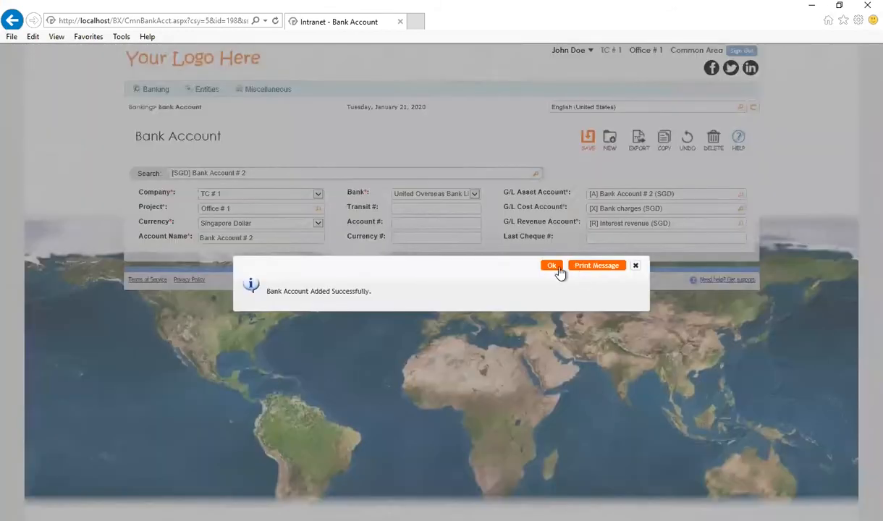
left_click(549, 261)
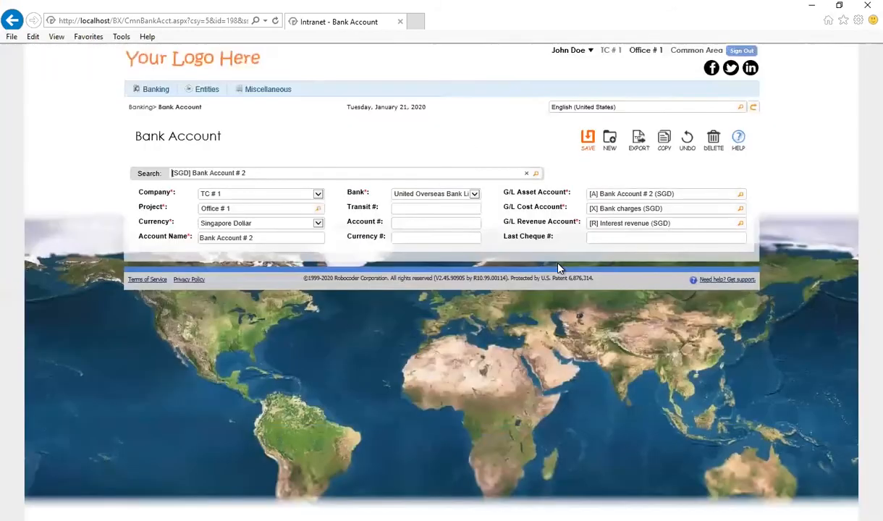
- Switch back to the General Ledger system and open the Company Accounts screen
left_click(568, 50)
left_click(503, 120)
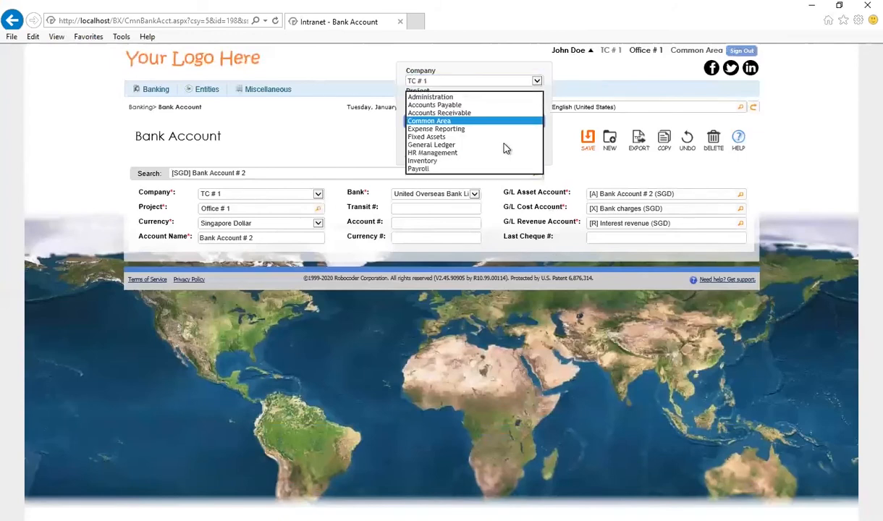
left_click(505, 145)
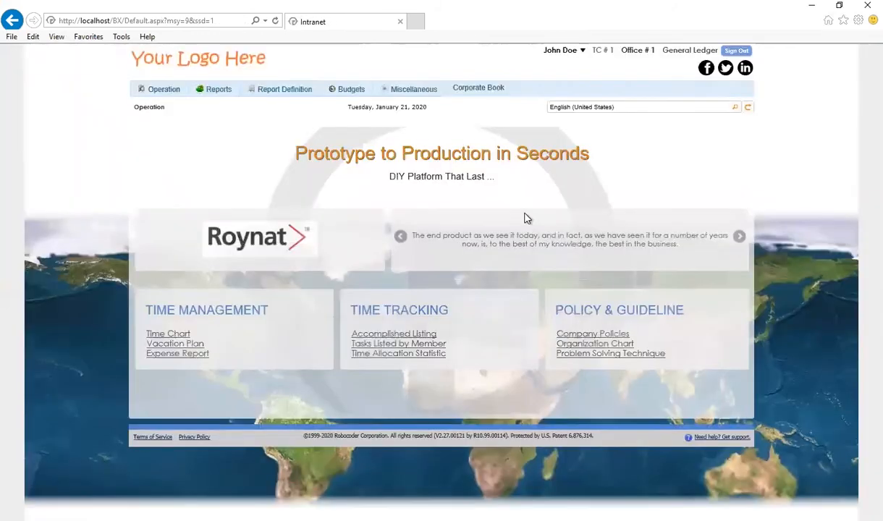
mouse_move(425, 90)
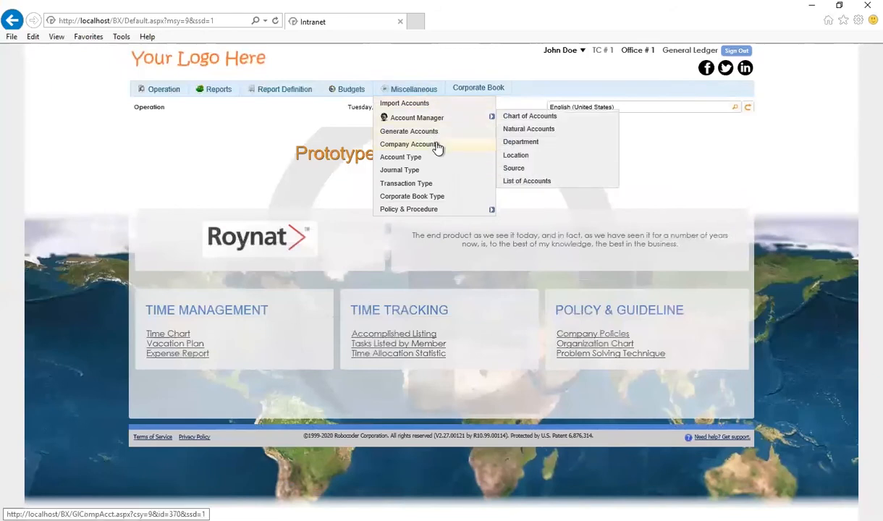
left_click(436, 145)
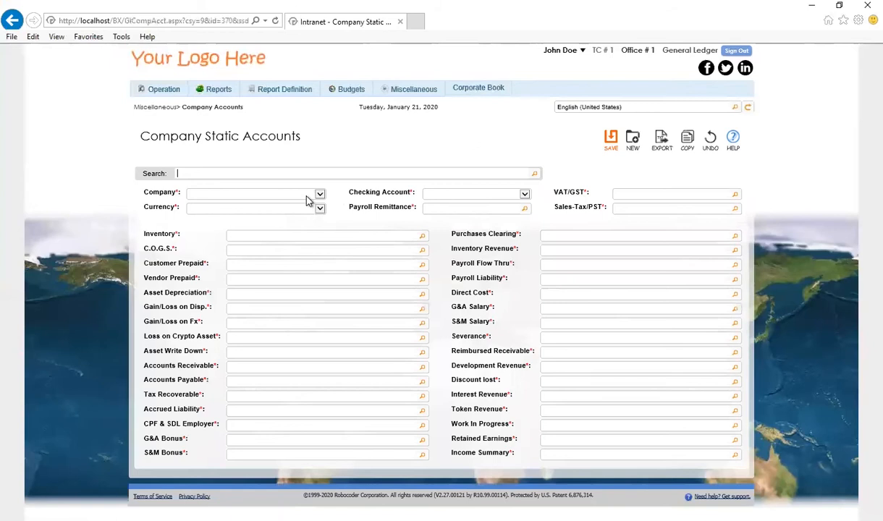
- Set the company to TC # 1, currency to Singapore Dollar, checking account to [SGD] Bank Account # 1 and payroll remittance to CPF TC1
left_click(306, 200)
left_click(311, 201)
left_click(320, 210)
left_click(217, 217)
left_click(516, 196)
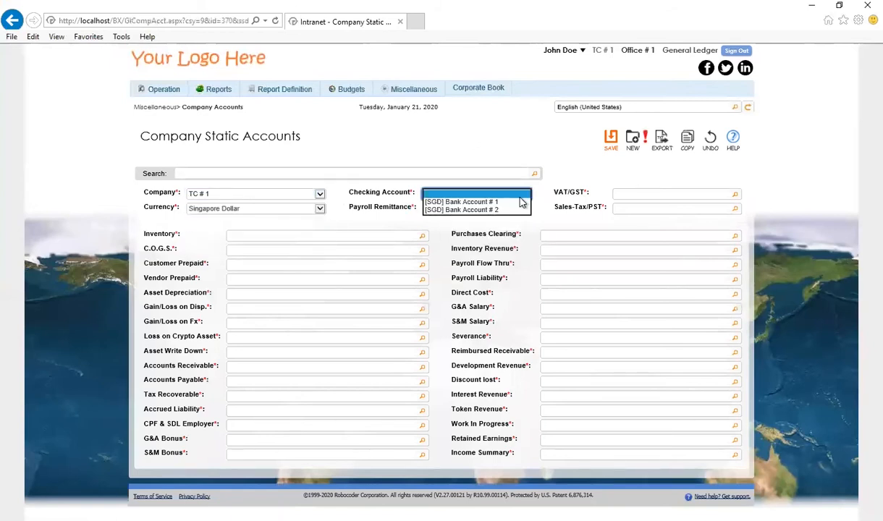
left_click(519, 202)
left_click(521, 208)
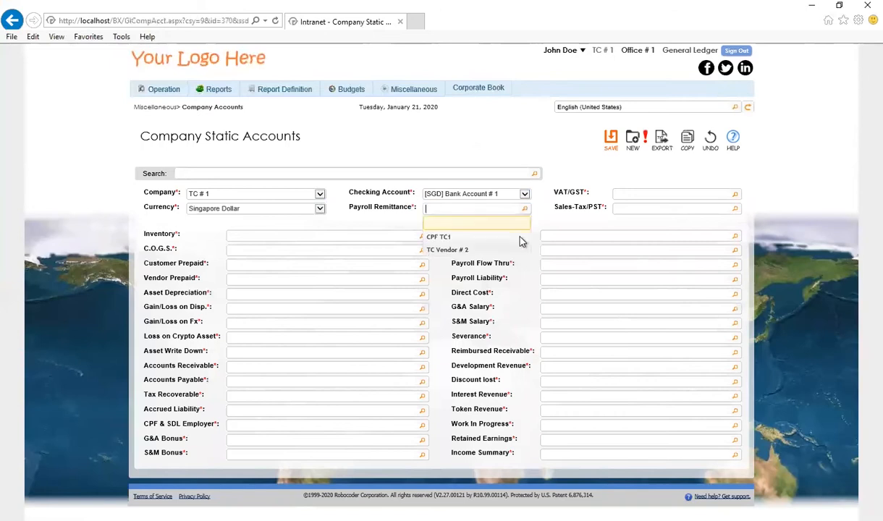
left_click(518, 236)
- Assign Gst payable (SGD) as the VAT/GST account and Dummy Account (SGD) as the Sales-Tax/PST account
left_click(661, 193)
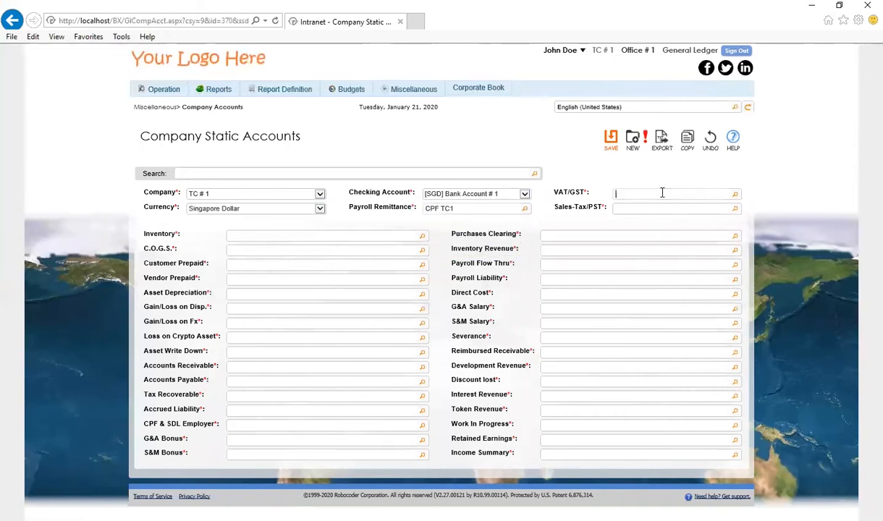
type("gst")
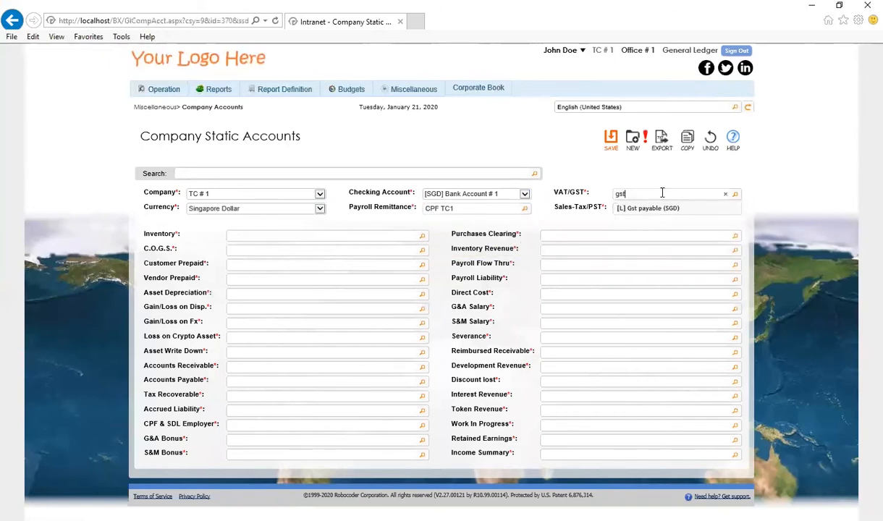
key("Return")
left_click(654, 207)
type("dummy")
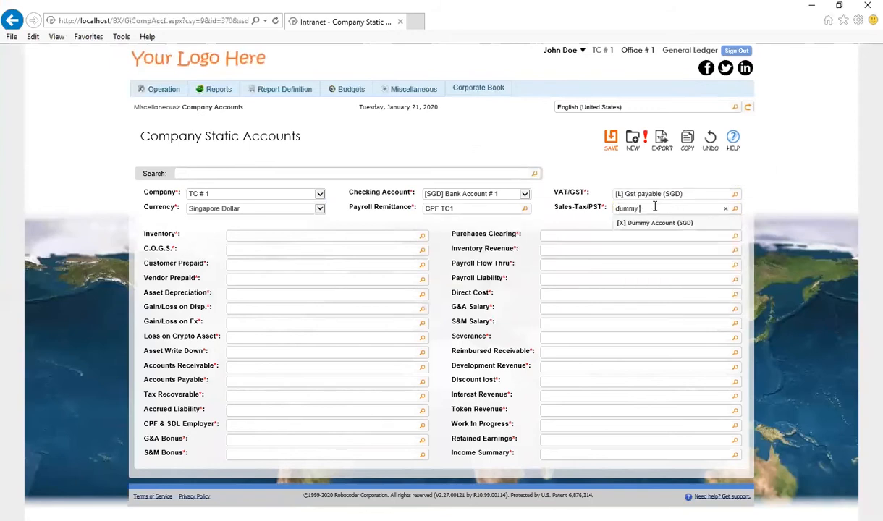
key("Down")
key("Return")
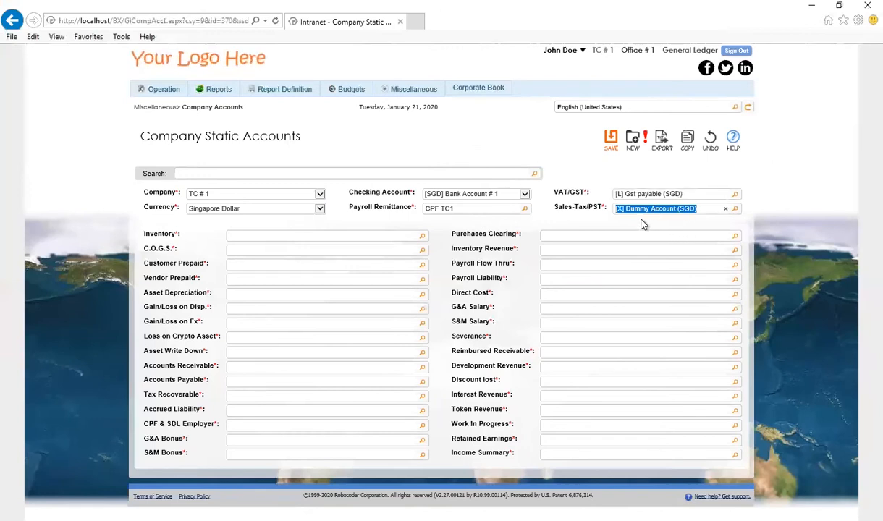
- Assign Dummy Account (SGD) as both the Inventory account and the C.O.G.S. account
left_click(304, 235)
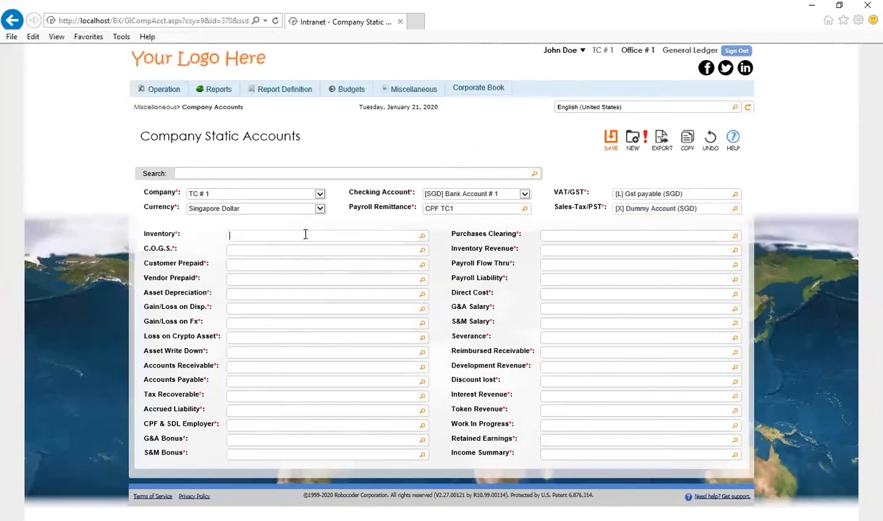
type("dum")
key("Down")
key("Return")
left_click(316, 251)
type("dum")
key("Down")
key("Return")
- Assign Client Retainers (SGD) to Customer Prepaid, Prepaid Expenses (SGD) to Vendor Prepaid, and Depreciation (SGD) to Asset Depreciation
left_click(280, 281)
left_click(275, 295)
type("depr")
key("Down")
key("Down")
key("Return")
- Assign the SGD gain/loss accounts for disposals and foreign exchange, Dummy Account for crypto asset loss, and Loss due to impairment for Asset Write Down
left_click(271, 309)
left_click(270, 323)
left_click(277, 354)
- Assign Accounts Receivable (SGD) and Accounts Payable (SGD) to their matching fields, and Dummy Account (SGD) to Tax Recoverable
left_click(291, 382)
type("payable")
key("Down")
key("Return")
left_click(300, 398)
type("recover")
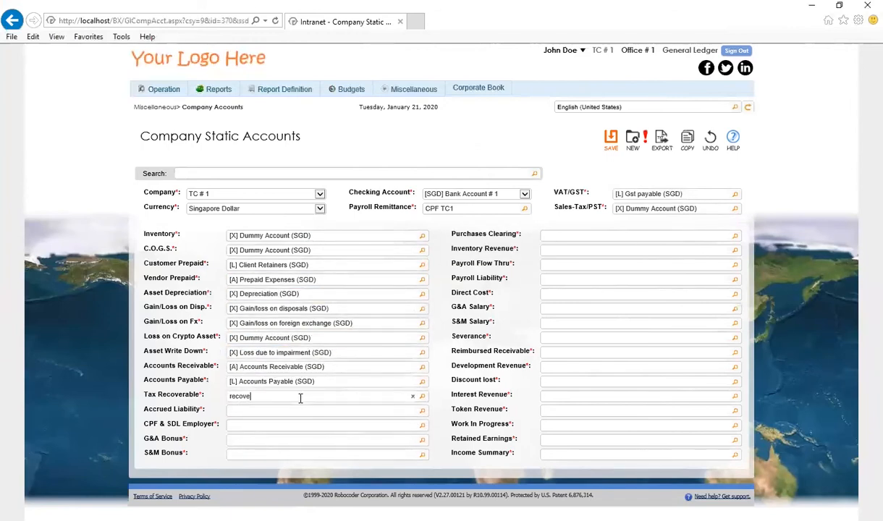
type("dum")
- Assign Accrued liability, G&A: CPF & SDL Employer, G&A: Bonus and S&M: Bonus (all SGD) to their matching static account fields
left_click(295, 411)
type("accr")
key("Down")
key("Return")
left_click(293, 426)
left_click(296, 440)
type("g&a")
left_click(295, 454)
- Assign Dummy Account (SGD) to Purchases Clearing, Inventory Revenue and Direct Cost, and the SGD Payroll flow-through and Payroll liability accounts to the payroll fields
left_click(600, 236)
left_click(606, 251)
type("dum")
left_click(605, 266)
left_click(605, 280)
left_click(599, 294)
type("dum")
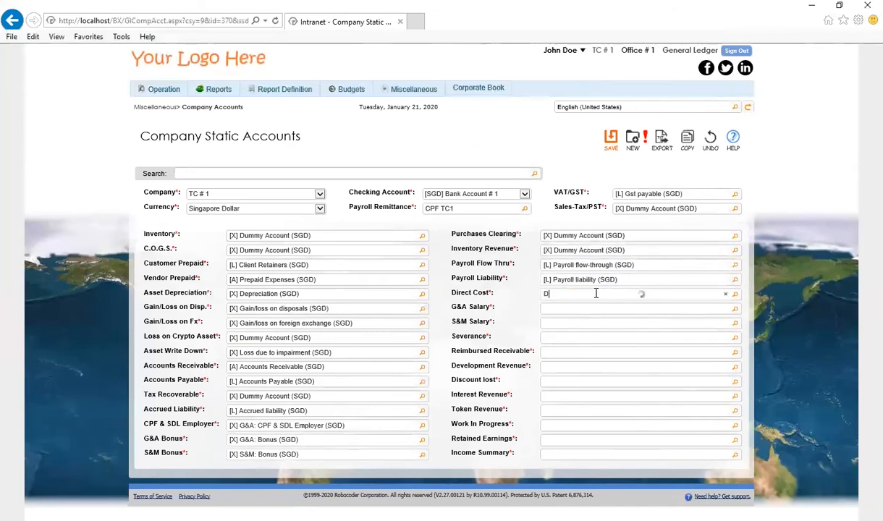
- Assign G&A: Salaries (SGD), S&M: Salaries (SGD) and Severance (SGD) to the G&A Salary, S&M Salary and Severance fields
left_click(604, 309)
left_click(607, 324)
left_click(607, 338)
- Assign Reimbursed receivables (SGD) to Reimbursed Receivable, Misc Revenue (SGD) to Development Revenue, and Incentive/Reward fees (SGD) to Discount lost
left_click(601, 354)
type("reim")
left_click(599, 367)
type("mis")
left_click(597, 381)
type("inc")
- Assign Interest revenue (SGD) to Interest Revenue, Misc Revenue (SGD) to Token Revenue, and Dummy Account (SGD) to Work In Progress
left_click(586, 396)
left_click(575, 411)
left_click(570, 425)
type("dum")
- Assign Retained earnings (SGD) and Income Summary (SGD) to their matching fields and save the company static accounts
left_click(570, 440)
type("RET")
left_click(572, 456)
left_click(572, 454)
type("INCOME")
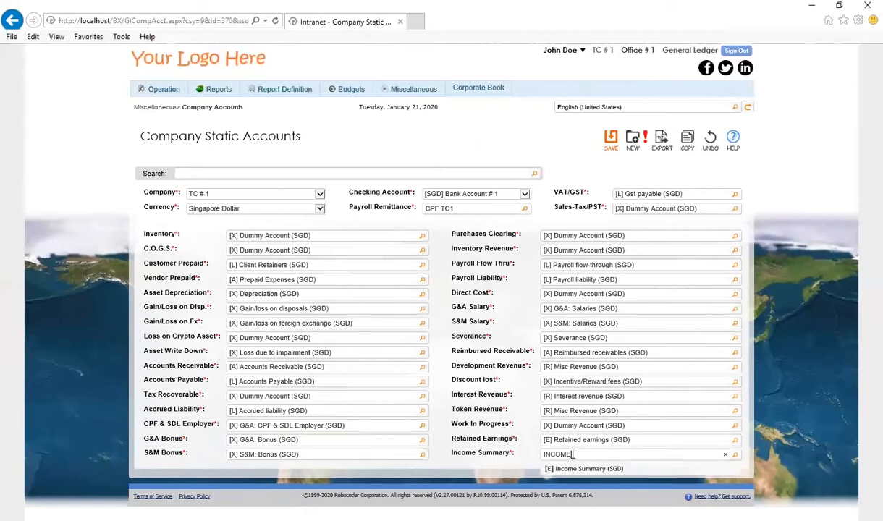
left_click(579, 471)
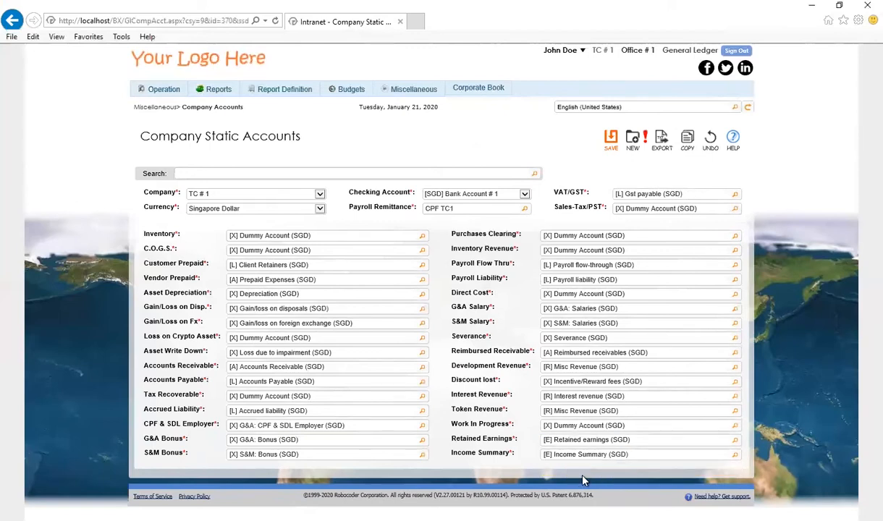
left_click(609, 139)
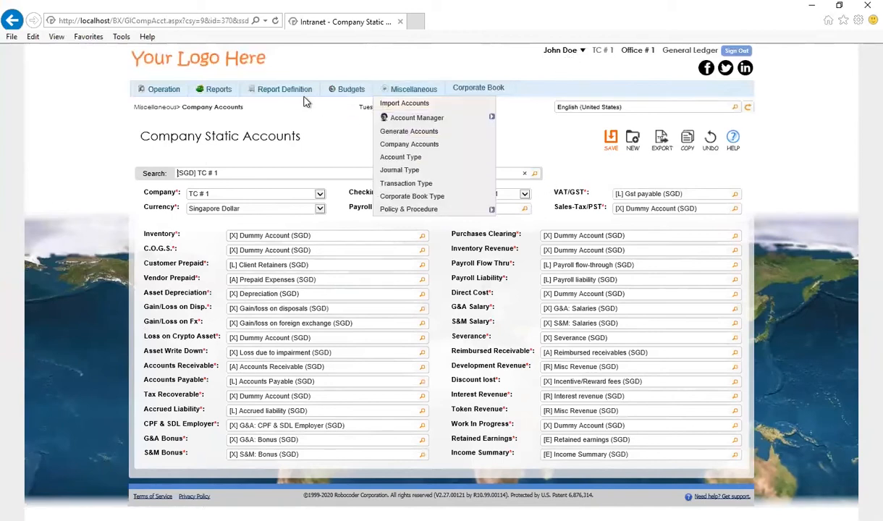
- Clear the company and project selections for the signed-in session, keeping the General Ledger system
mouse_move(297, 97)
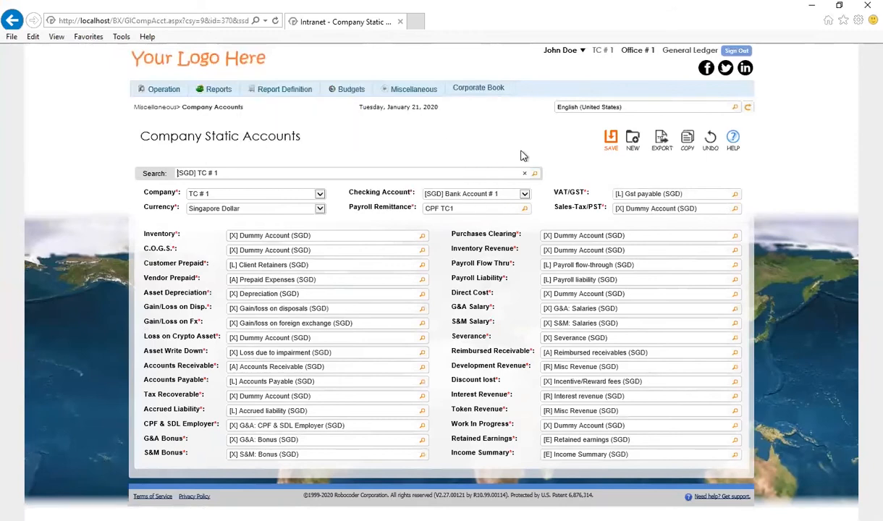
left_click(544, 50)
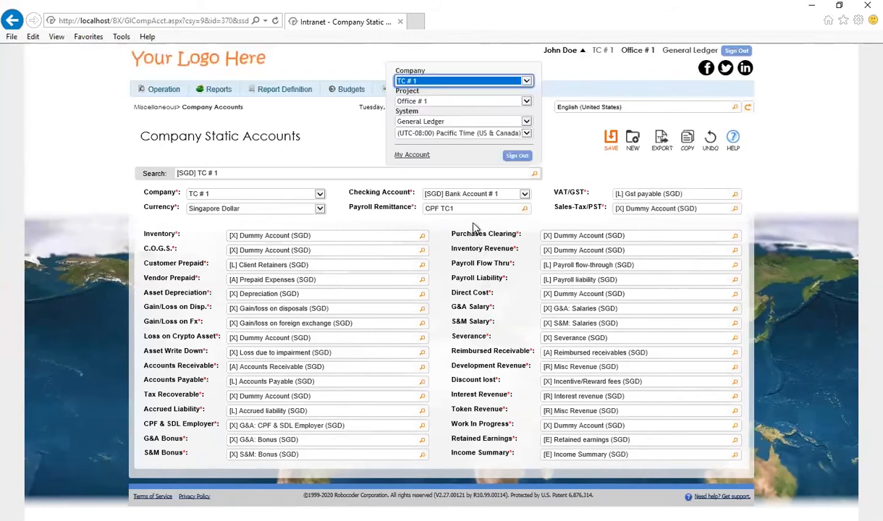
left_click(458, 81)
left_click(458, 84)
left_click(457, 83)
left_click(457, 81)
left_click(483, 92)
left_click(483, 85)
left_click(480, 82)
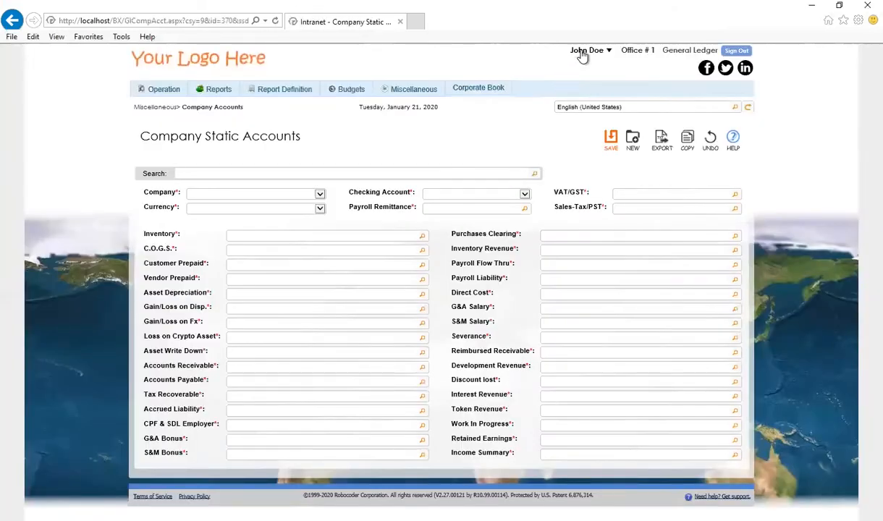
left_click(584, 51)
left_click(478, 100)
left_click(458, 84)
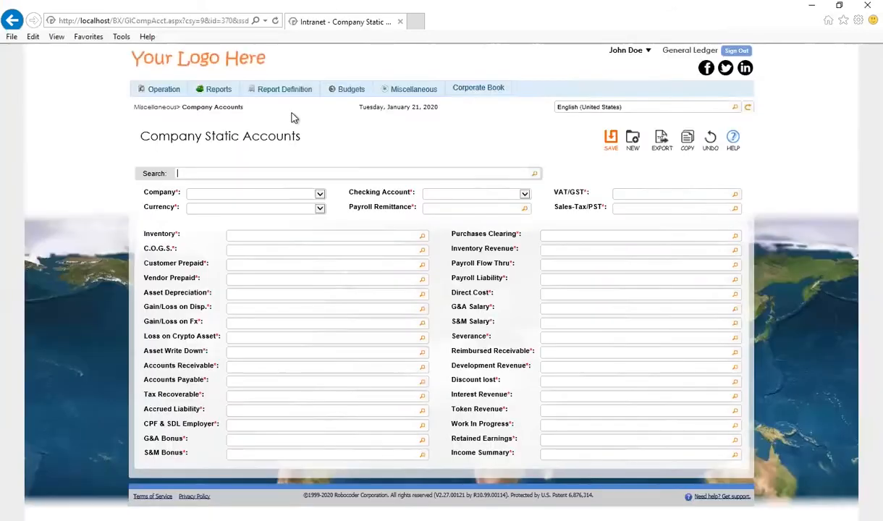
- Open the Statement Columns Map screen, search for ACME, and load the Balance Sheet Acme - 1 Month map
mouse_move(289, 89)
left_click(293, 108)
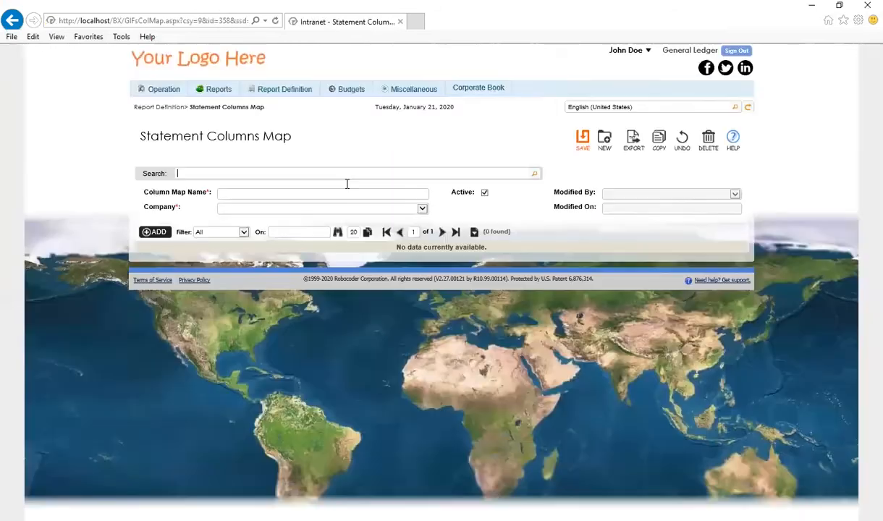
type("ACME")
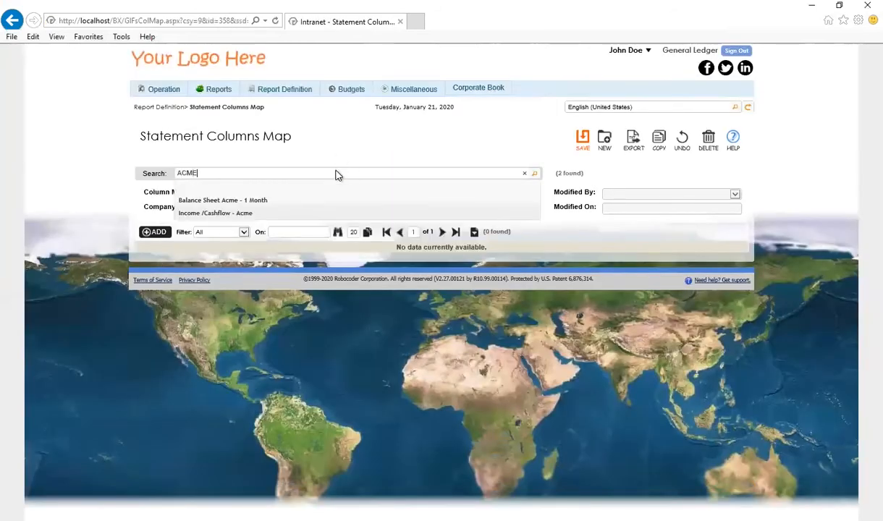
left_click(339, 204)
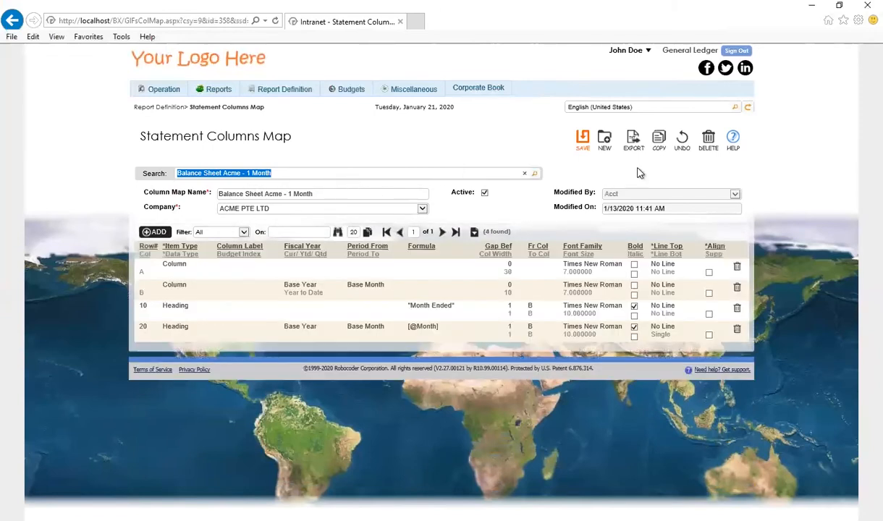
- Copy the column map as Balance Sheet TC1- 1 Month, assign it to company TC # 1, and save it
left_click(658, 139)
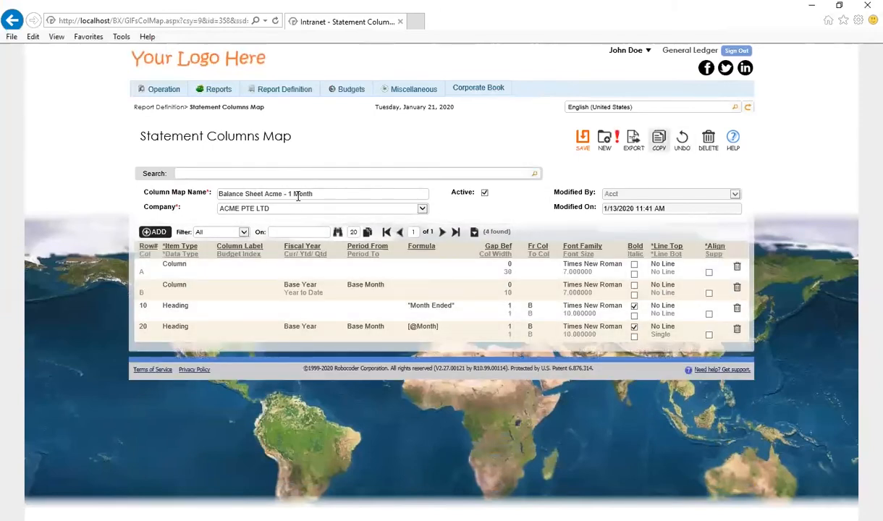
double_click(275, 196)
type("tc1")
key("BackSpace")
key("BackSpace")
key("BackSpace")
type("TC1")
left_click(335, 209)
left_click(335, 220)
left_click(583, 139)
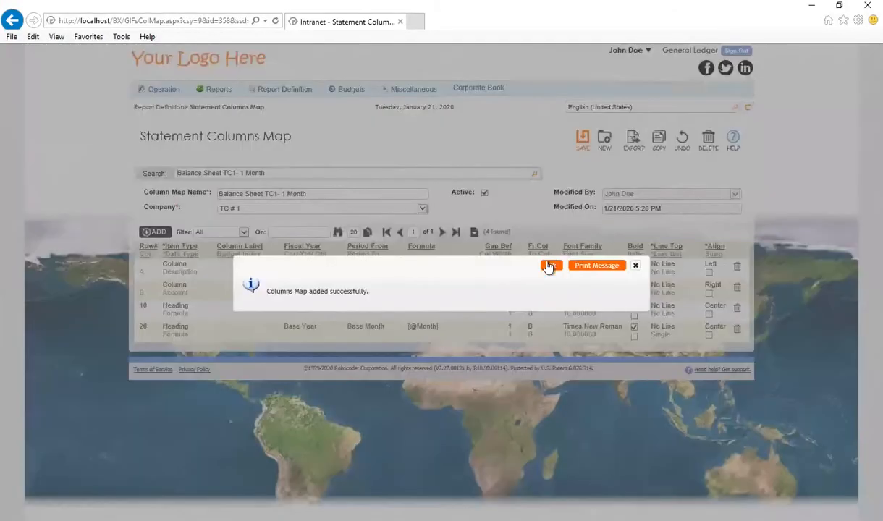
left_click(550, 266)
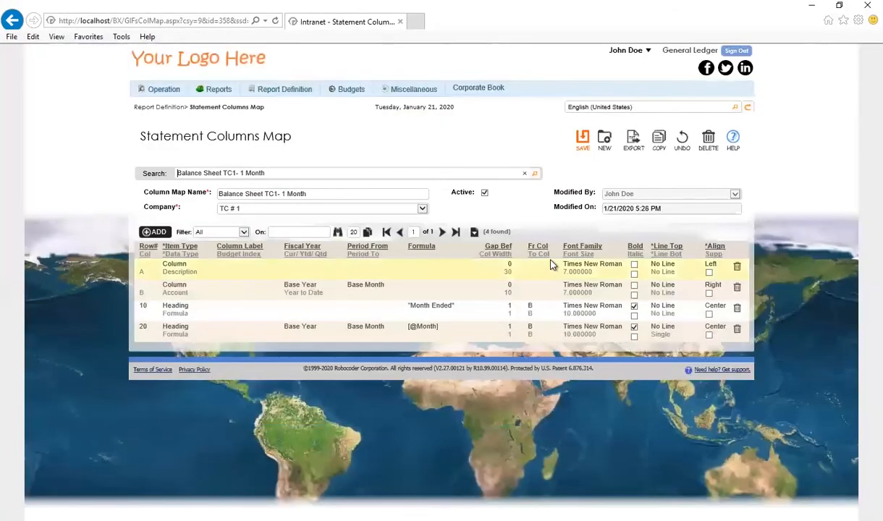
- Copy the Income /Cashflow - Acme column map as Income /Cashflow - TC1 for company TC # 1 and save it
left_click(524, 173)
type("ACME")
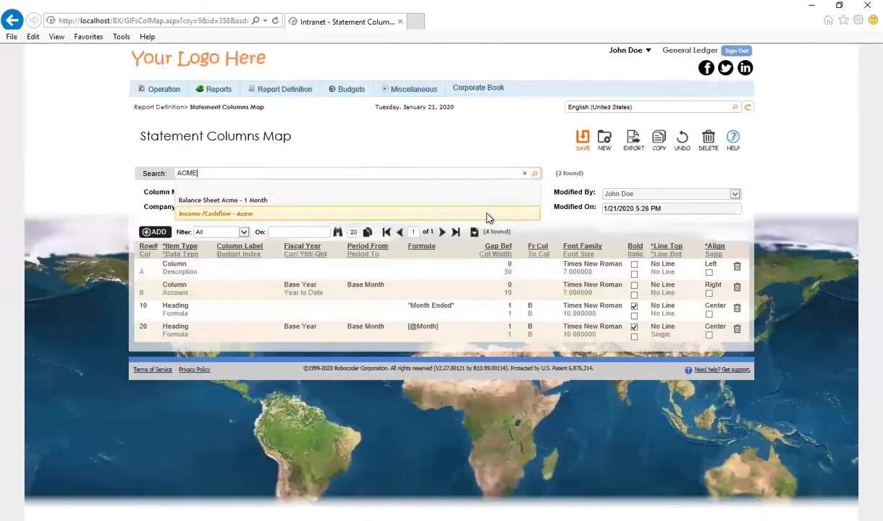
left_click(467, 212)
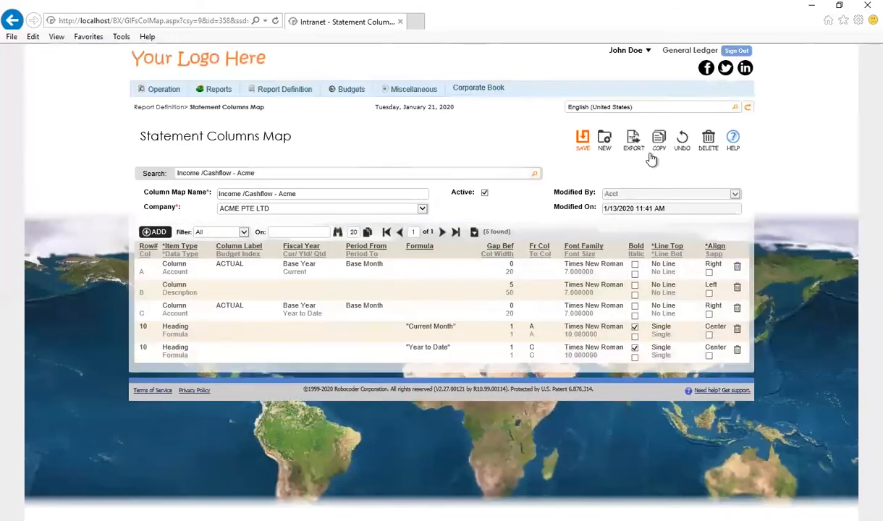
double_click(330, 194)
type("tc")
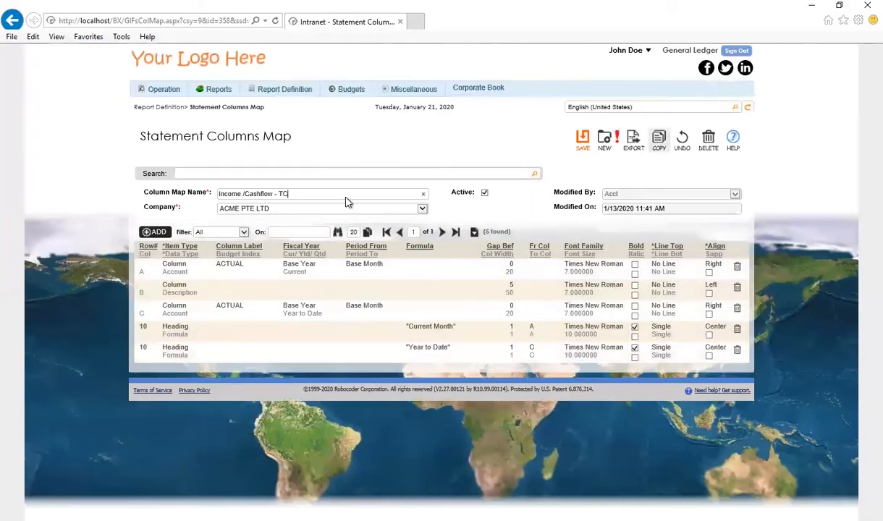
type("1")
left_click(346, 209)
left_click(351, 218)
left_click(585, 147)
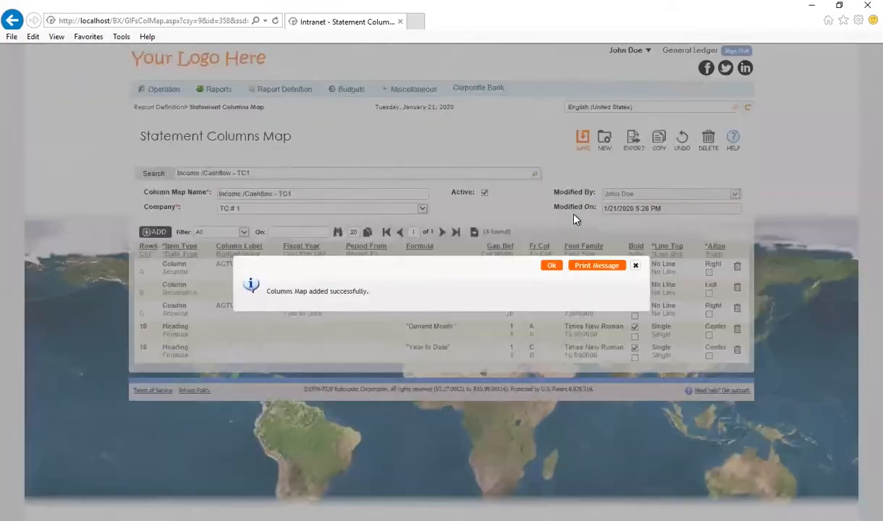
left_click(552, 268)
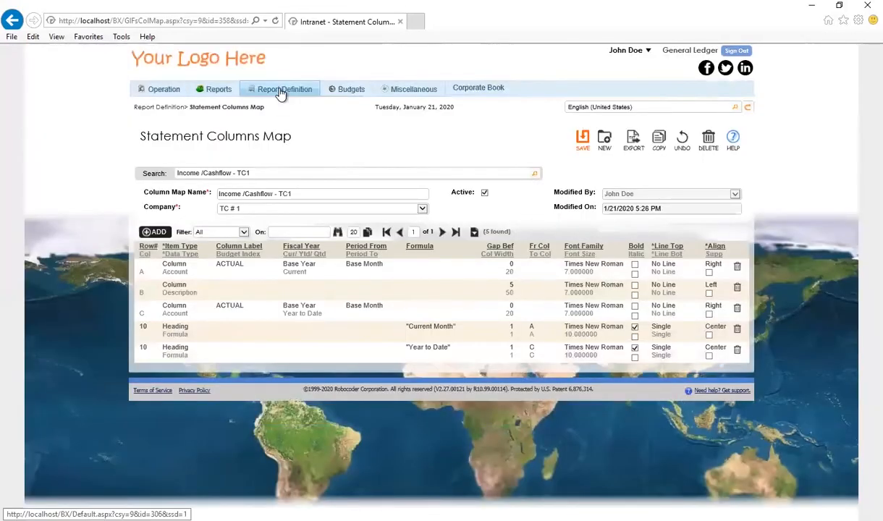
- Open the Statement Rows Map screen, search for ACME, and load the Balance Sheet - Acme statement
mouse_move(284, 89)
left_click(288, 117)
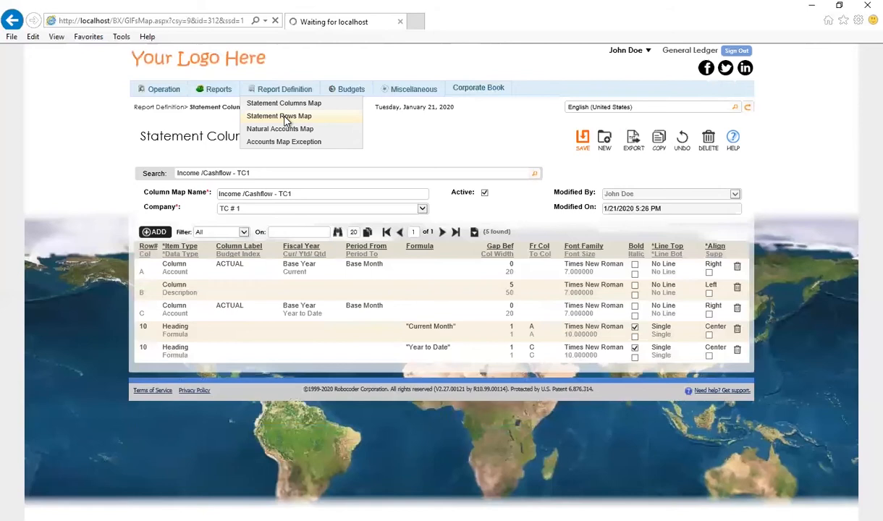
left_click(409, 171)
type("AC")
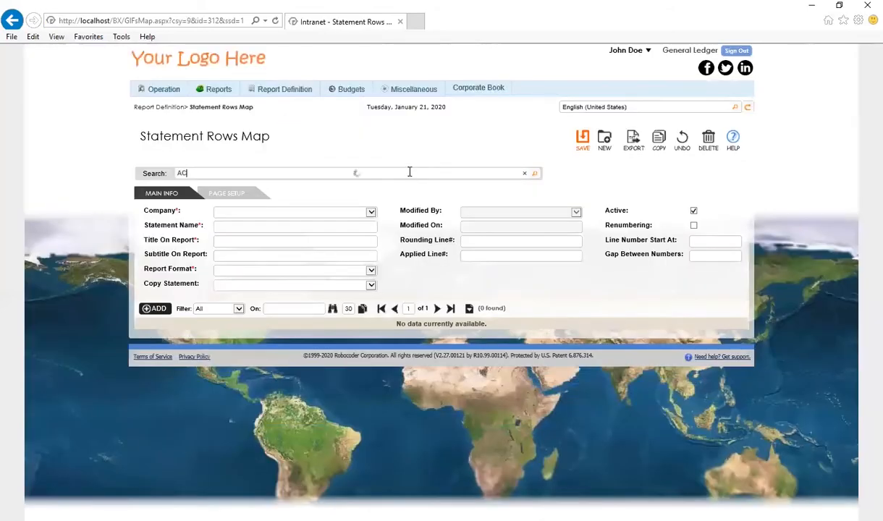
type("ME")
left_click(403, 201)
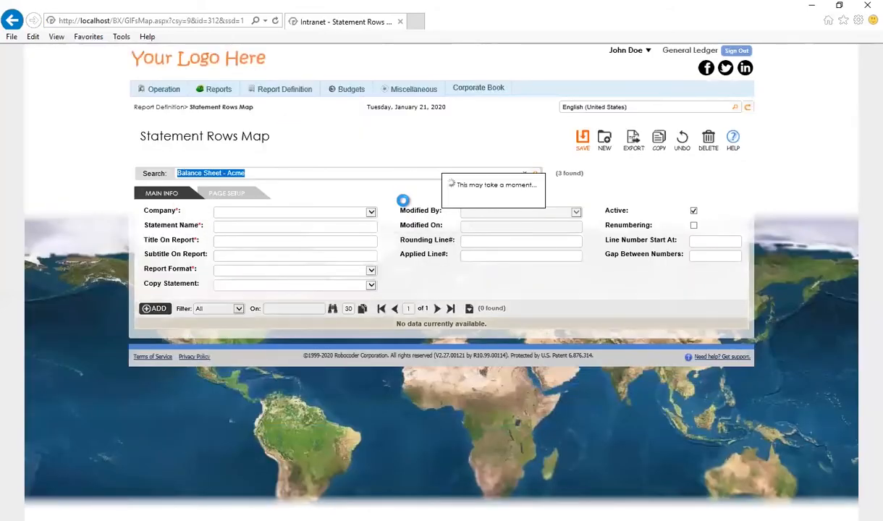
- Copy the Balance Sheet - Acme rows map, assign the copy to company TC # 1, and name it Balance Sheet - TC1
scroll(405, 207, "down", 5)
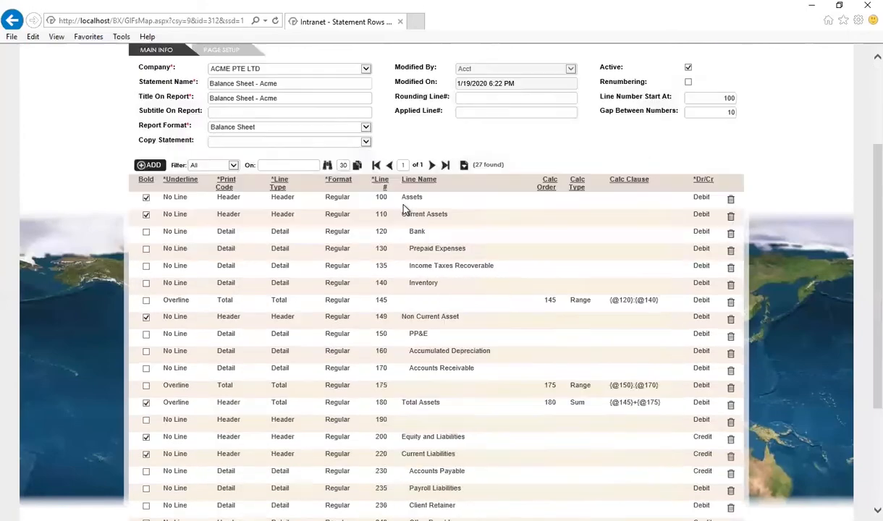
scroll(405, 209, "up", 4)
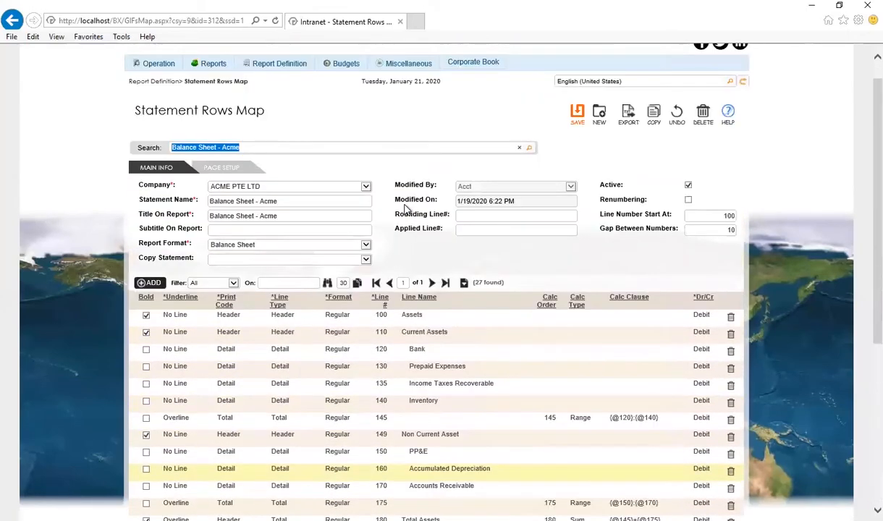
scroll(405, 209, "down", 3)
scroll(405, 210, "up", 2)
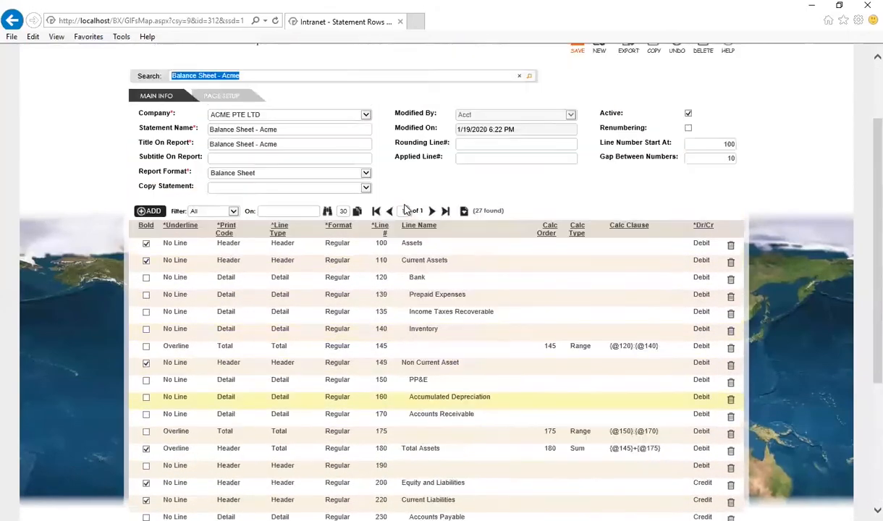
scroll(407, 209, "up", 2)
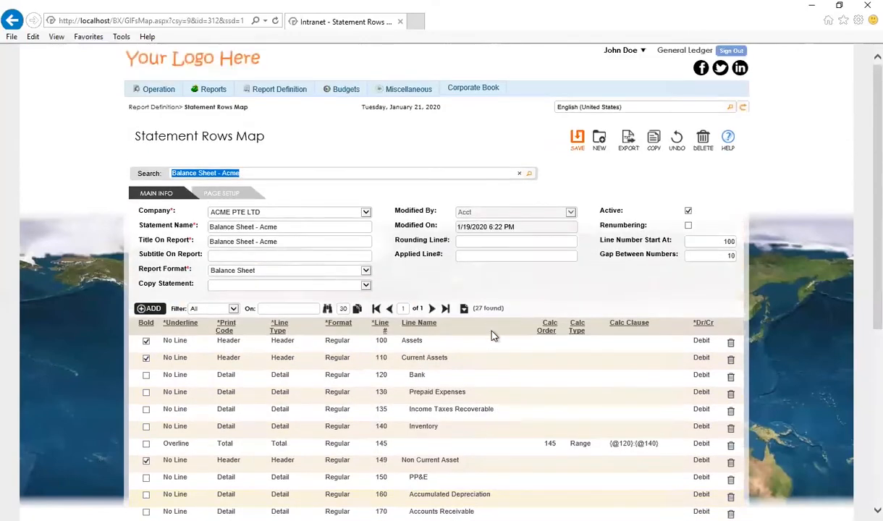
left_click(653, 139)
left_click(294, 215)
left_click(295, 220)
left_click_drag(260, 227, 354, 232)
type("t - T")
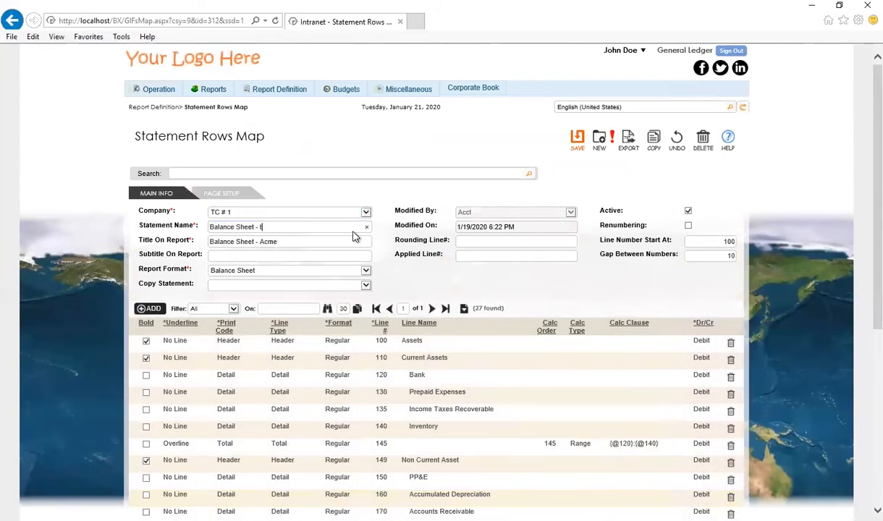
type("C1")
- Set the copied map's report title to Balance Sheet - TC1 and save it
double_click(267, 242)
key("BackSpace")
left_click(576, 140)
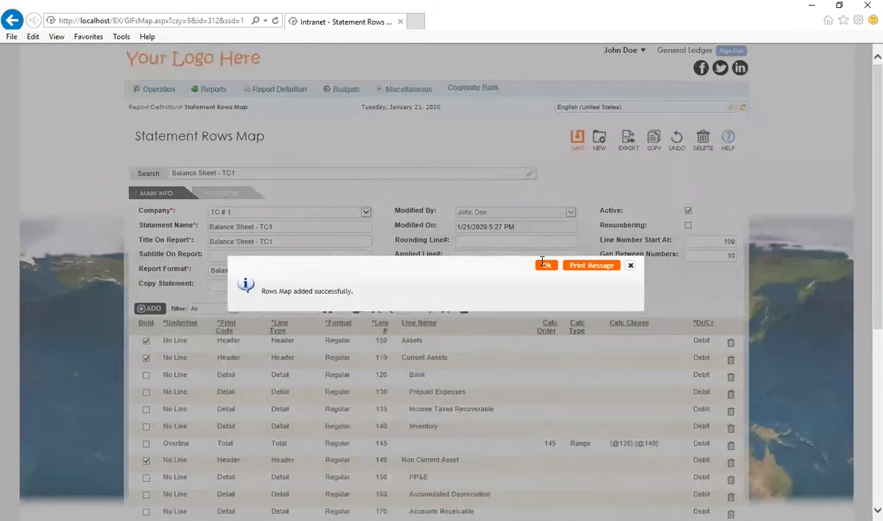
left_click(545, 265)
- Search for ACME, load the Cashflow Statement - Acme rows map, and copy it for company TC # 1
left_click(351, 173)
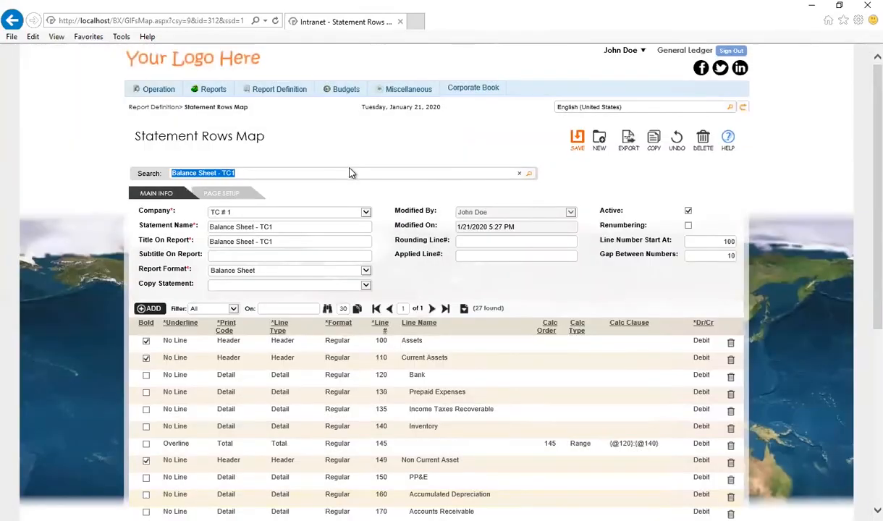
type("ACME")
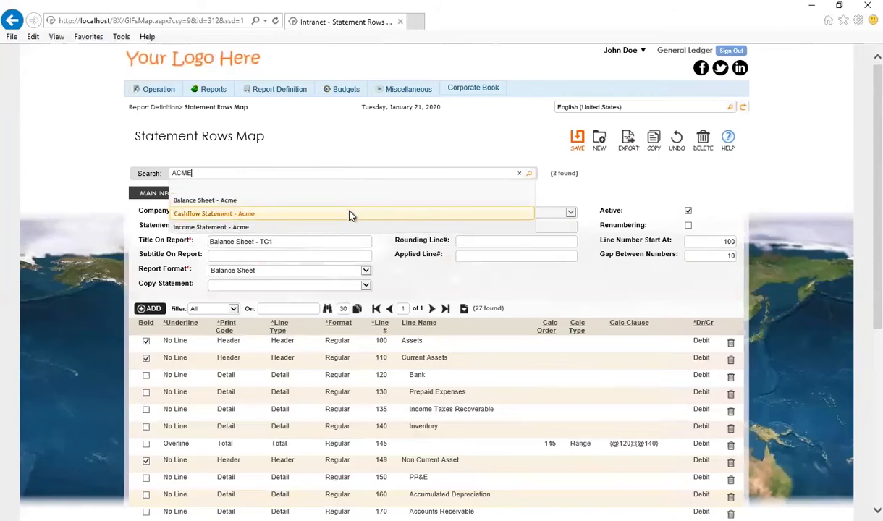
left_click(348, 211)
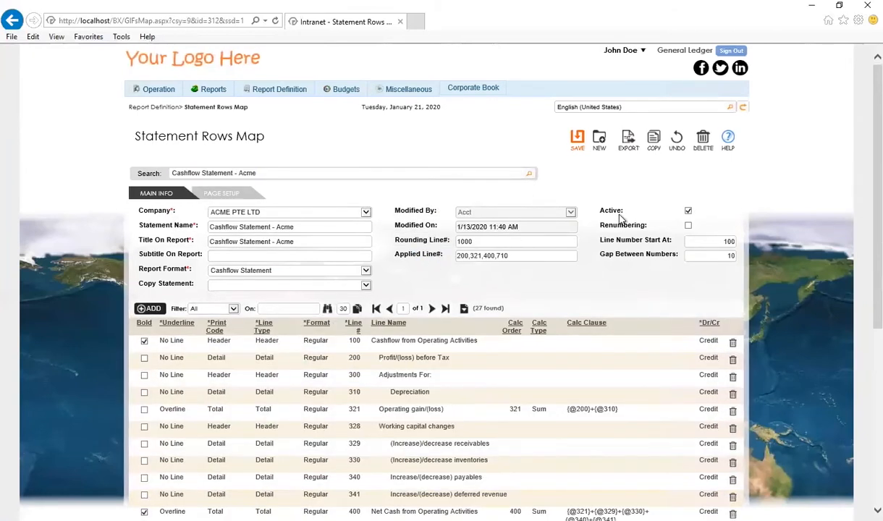
left_click(656, 145)
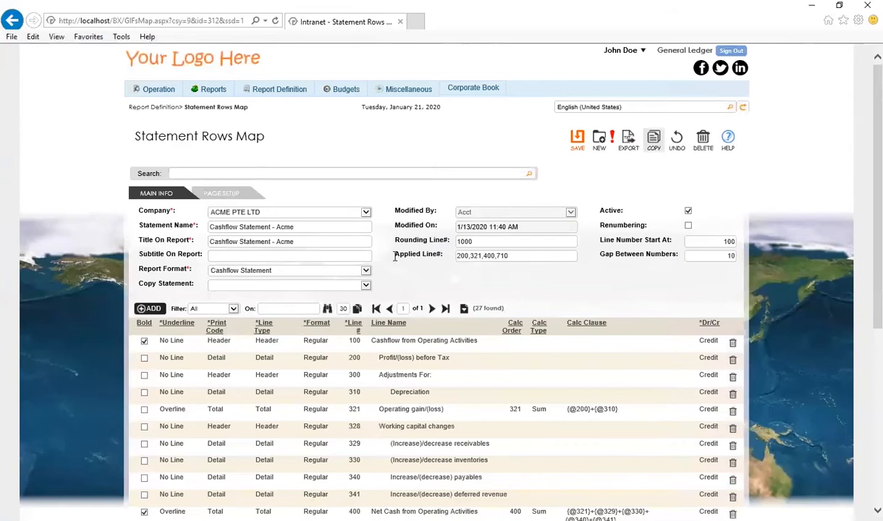
left_click(359, 212)
left_click(359, 220)
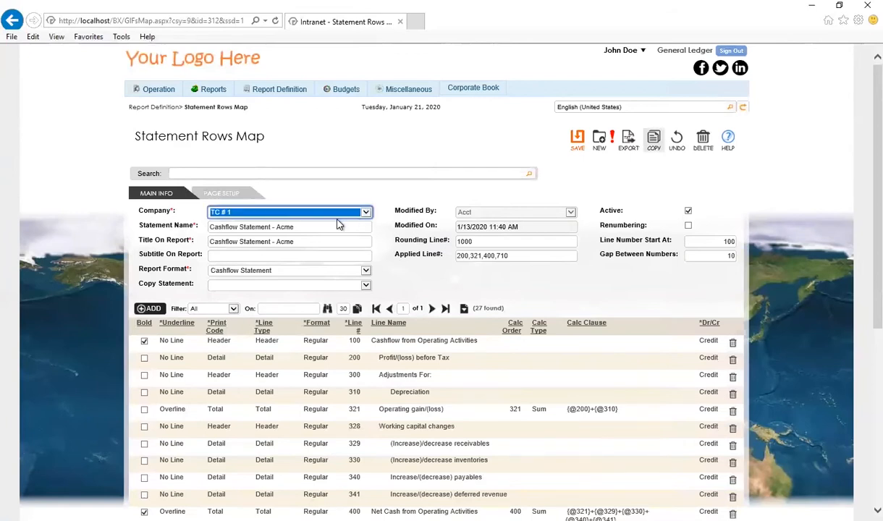
- Set the copy's statement name and report title to Cashflow Statement - TC1 and save it
double_click(288, 227)
type("tc")
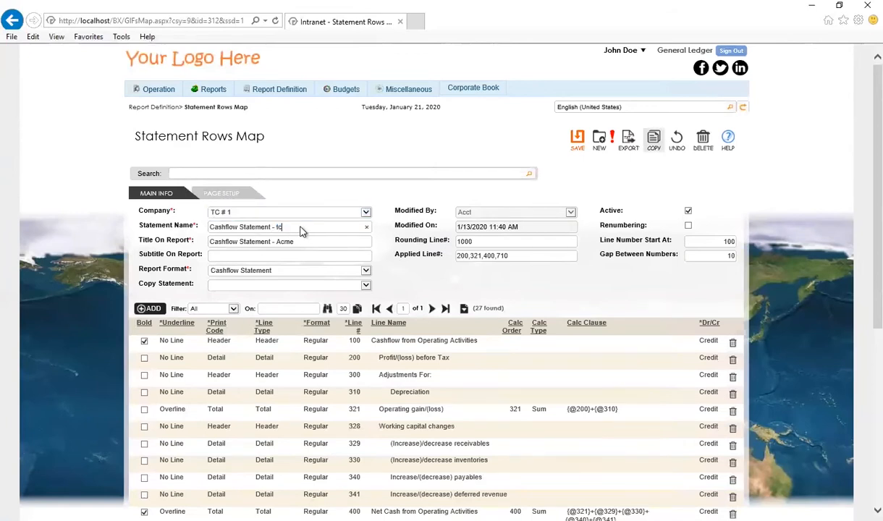
double_click(292, 244)
type("TC1")
left_click(578, 142)
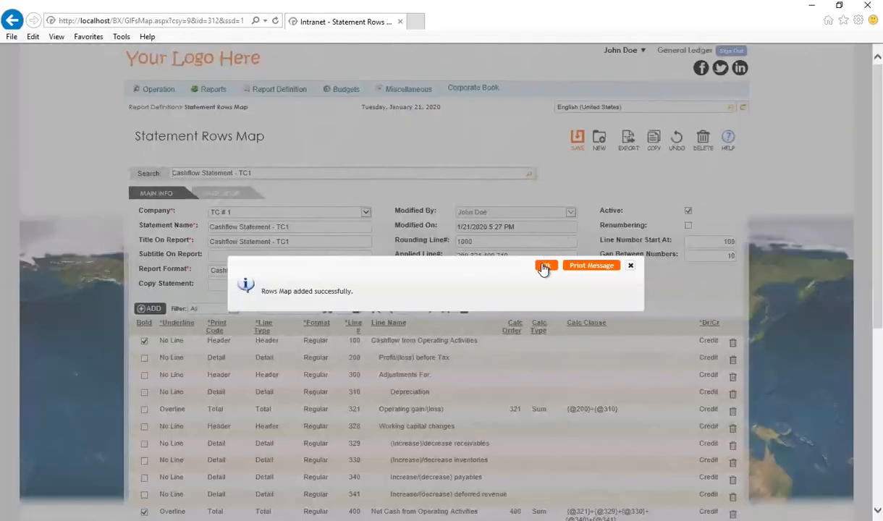
left_click(545, 267)
- Load the Income Statement - Acme rows map and copy it for company TC # 1
left_click(527, 174)
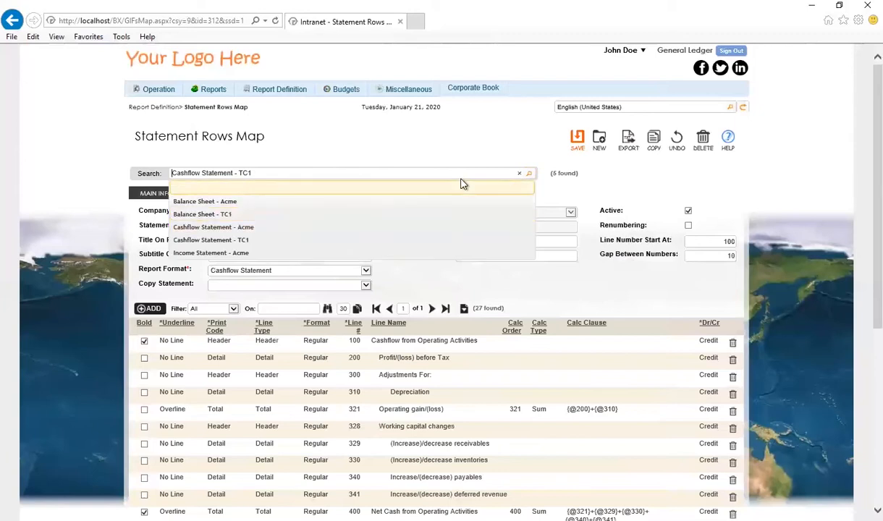
left_click(519, 173)
type("AC")
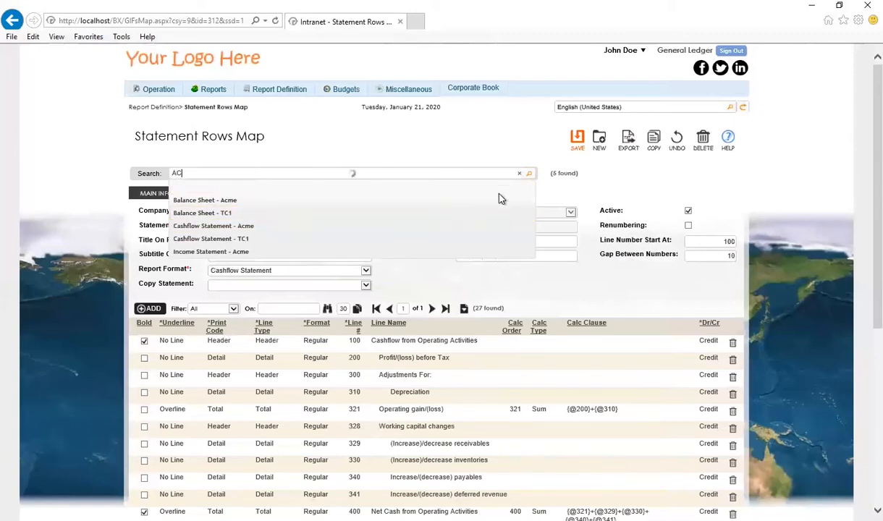
left_click(499, 228)
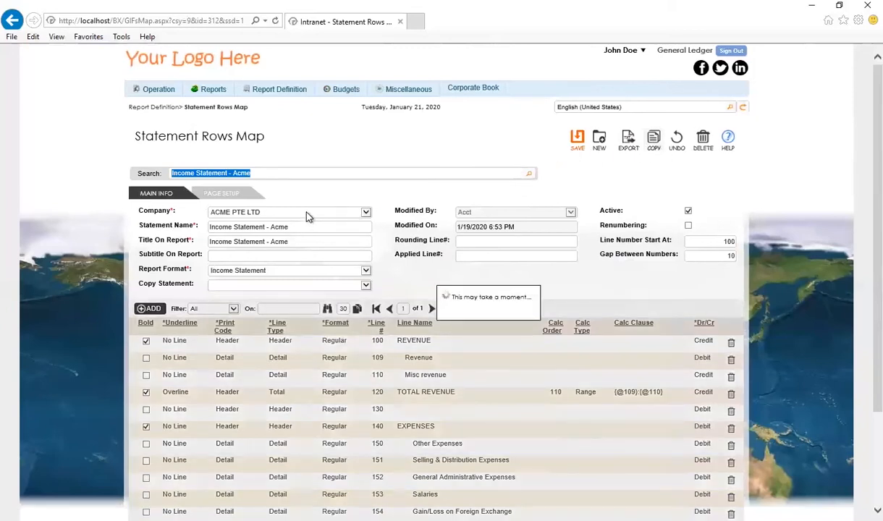
left_click(307, 215)
left_click(308, 222)
- Set the copy's statement name and report title to Income Statement - TC1 and save it
double_click(280, 227)
type("TC1")
double_click(278, 241)
type("TC1")
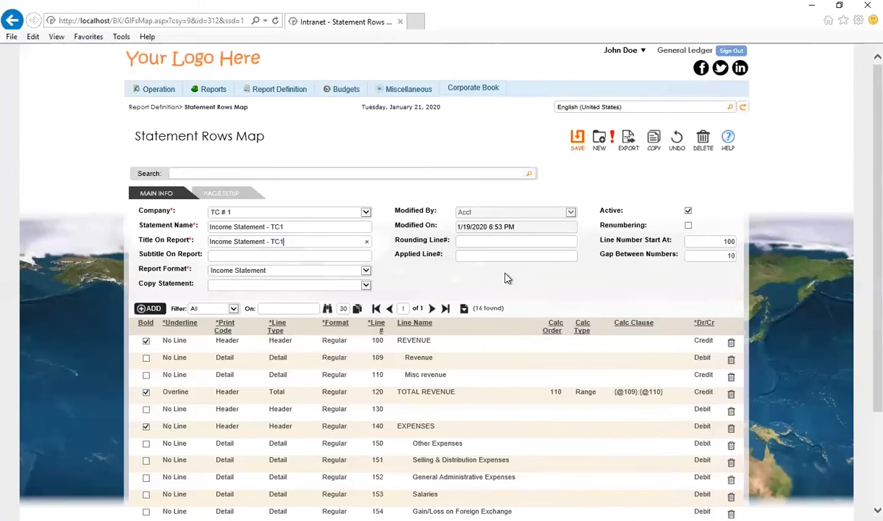
left_click(583, 154)
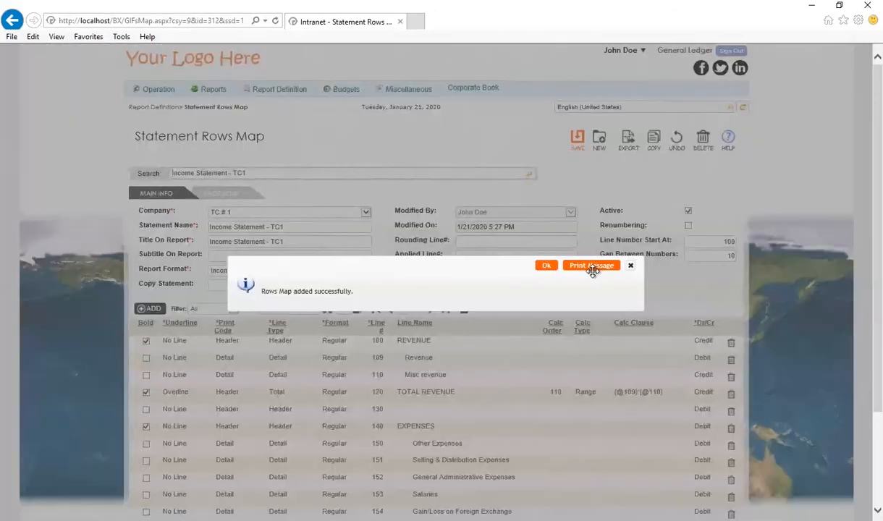
left_click(545, 266)
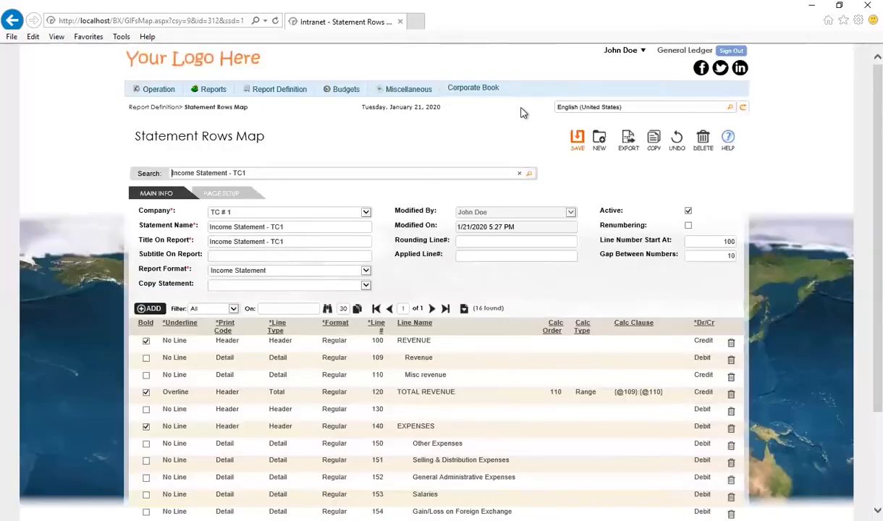
- Switch the session's company to TC # 1 and its project to Office # 1
left_click(623, 55)
left_click(485, 83)
left_click(483, 99)
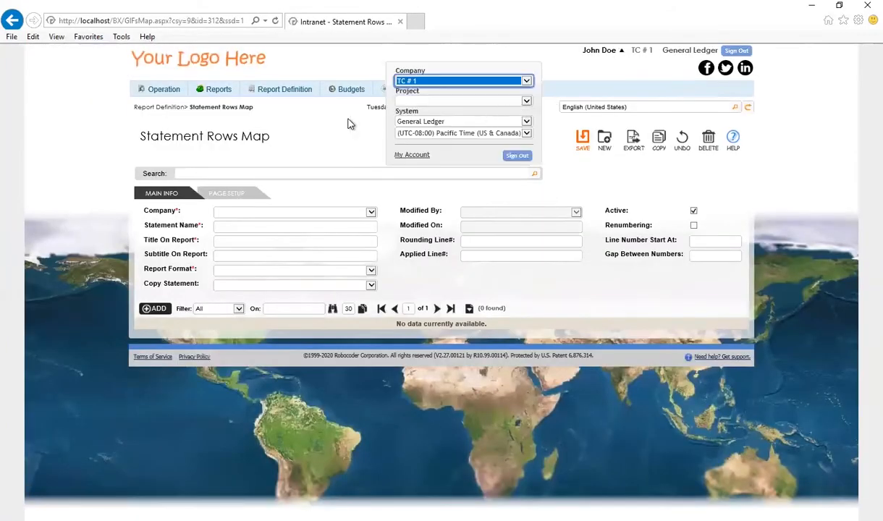
key("Tab")
key("alt+Down")
key("Down")
key("Return")
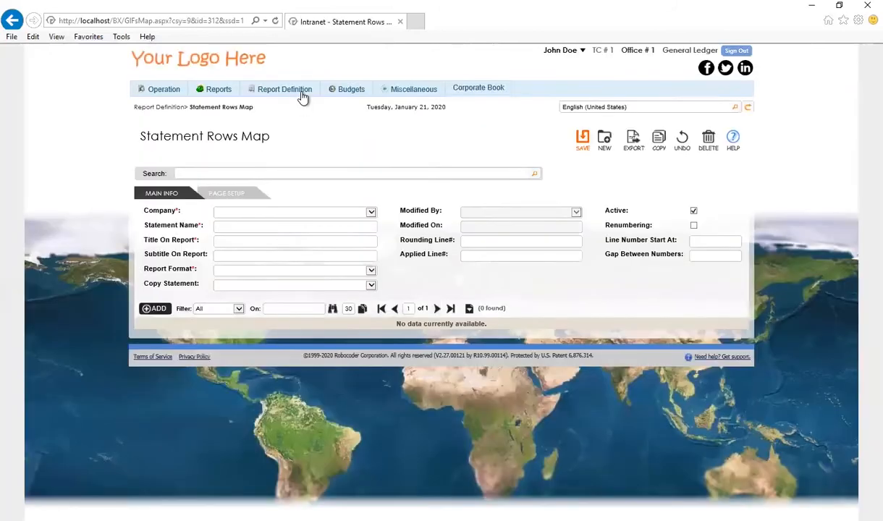
- Open the Natural Accounts Map screen, load Balance Sheet - TC1, and look over its natural accounts
mouse_move(303, 97)
left_click(308, 131)
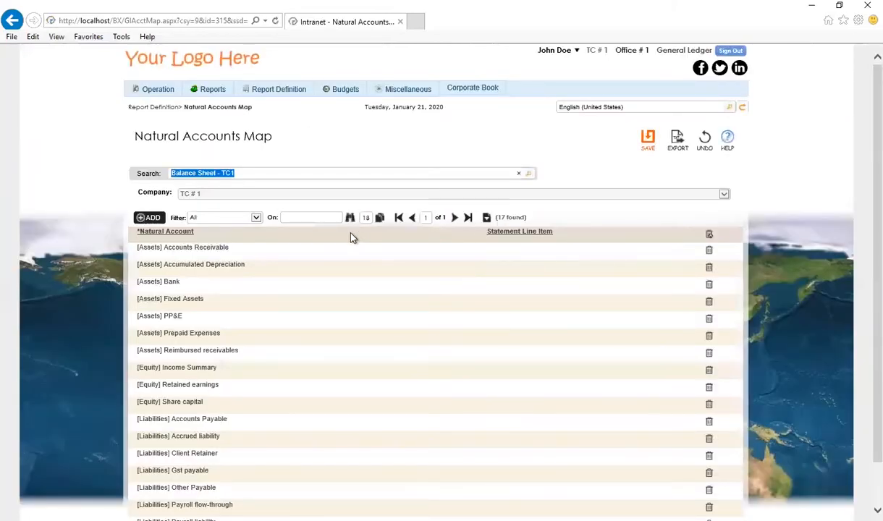
scroll(351, 238, "down", 1)
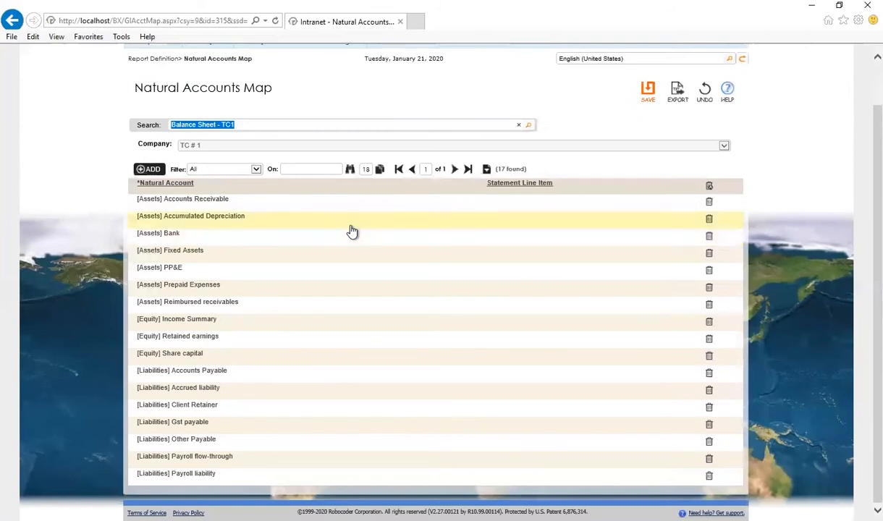
scroll(348, 202, "up", 1)
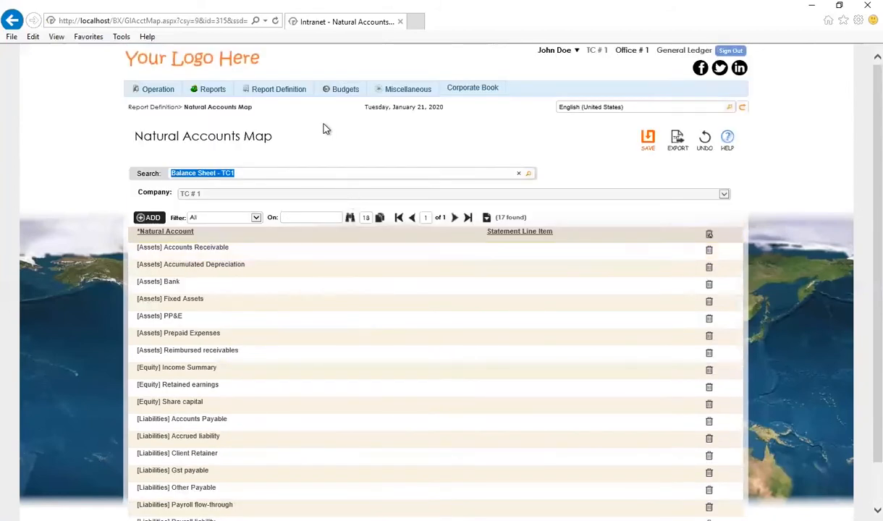
mouse_move(288, 96)
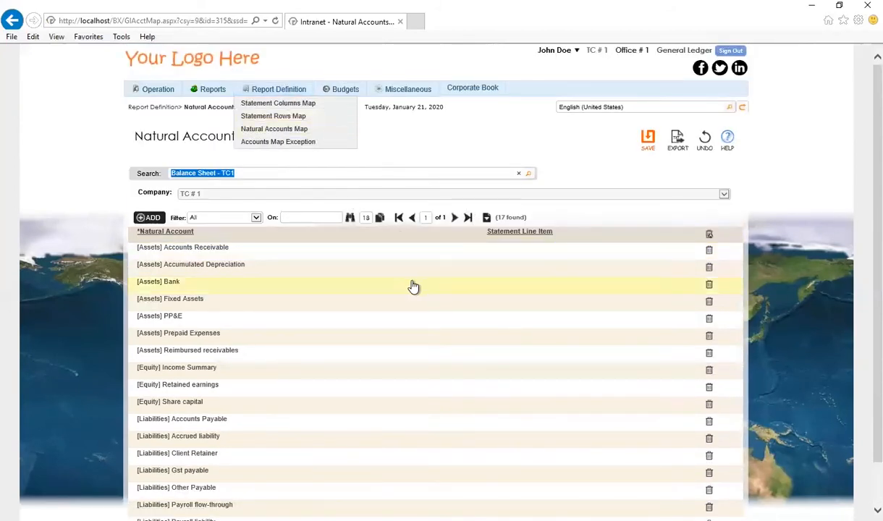
- Map the Accounts Receivable natural account to statement line item 00170 Accounts Receivable
scroll(391, 268, "down", 1)
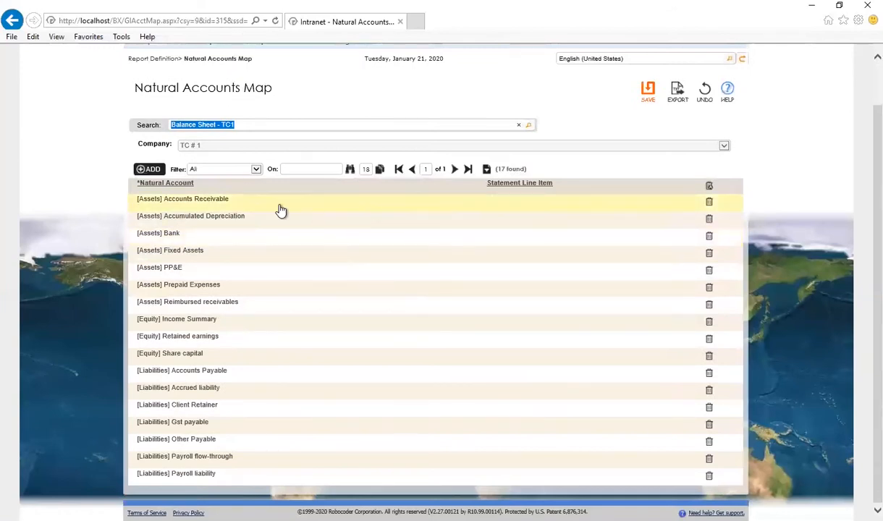
left_click(519, 202)
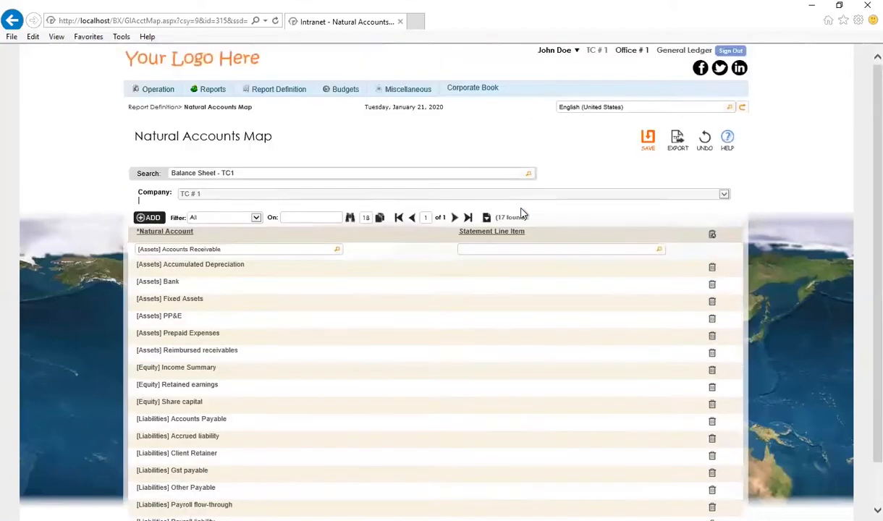
left_click(518, 202)
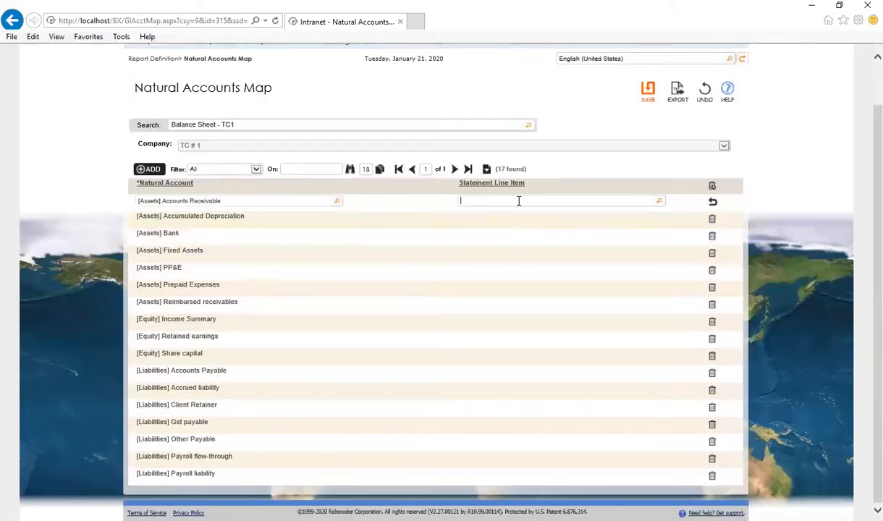
type("AC")
key("Down")
key("Down")
key("Return")
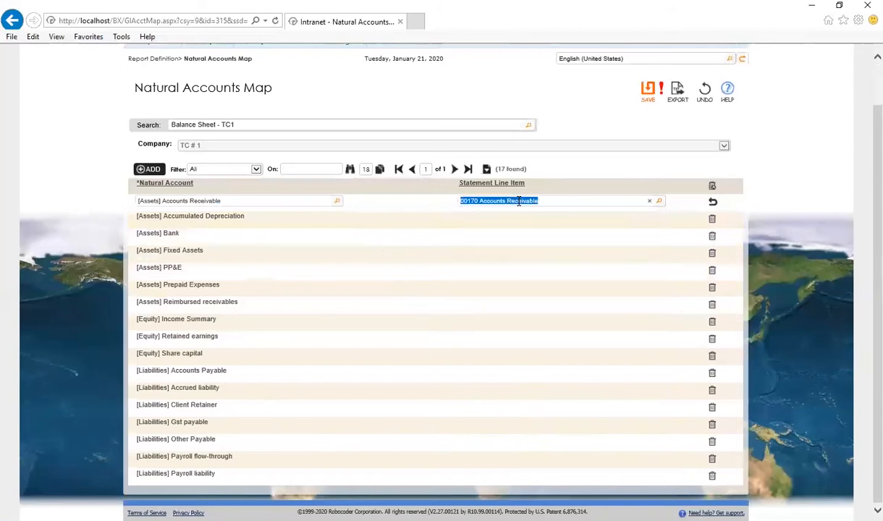
- Map the Accumulated Depreciation account to its matching statement line item, and the Bank account to 00120 Bank
left_click(516, 220)
left_click(514, 216)
type("AC")
key("Down")
key("Return")
left_click(513, 236)
type("BANK")
key("Down")
key("Return")
- Search the line items for FIXED in the Fixed Assets row, and delete that row from the map
left_click(511, 253)
type("FIXED")
left_click(715, 253)
- Map the PP&E account to 00150 PP&E and the Prepaid Expenses account to 00130 Prepaid Expenses
left_click(557, 272)
left_click(516, 290)
type("PR")
key("Down")
key("Return")
- Map Reimbursed receivables to 00170 Accounts Receivable and delete the Income Summary row from the map
left_click(521, 305)
type("R")
left_click(721, 323)
- Open the Retained earnings row's statement line item for editing
left_click(500, 338)
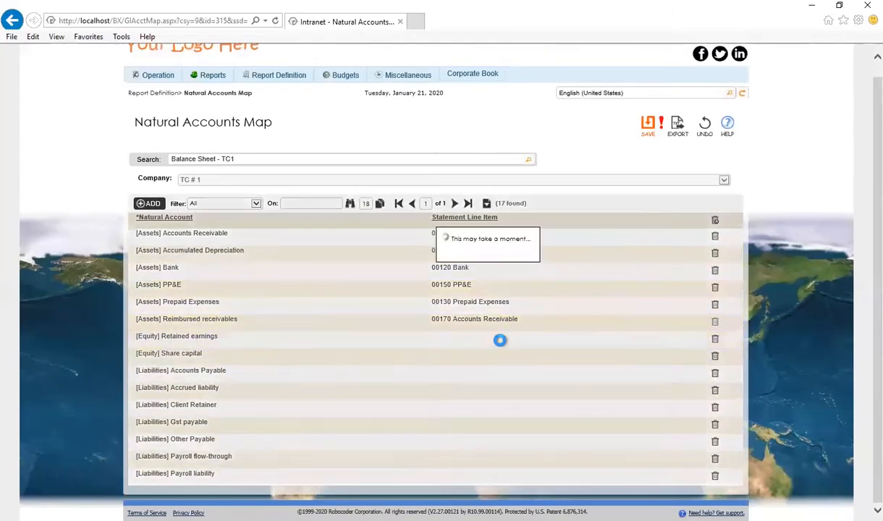
- Map Retained earnings to 00290 Retained Earnings and Share capital to 00280 Share Capital
key("Down")
key("Return")
left_click(507, 355)
type("sh")
key("Down")
key("Return")
- Map the liability Accounts Payable to 00230 Accounts Payable and Accrued liability to 00240 Other Payables
left_click(509, 373)
left_click(505, 391)
type("o")
key("Down")
key("Return")
- Map Client Retainer to 00236 Client Retainer, and both Gst payable and Other Payable to 00240 Other Payables
left_click(481, 407)
key("Down")
left_click(481, 423)
left_click(484, 439)
- Map Payroll flow-through and Payroll liability to 00235 Payroll Liabilities and save the accounts map
left_click(492, 457)
left_click(503, 475)
type("payroll")
left_click(509, 489)
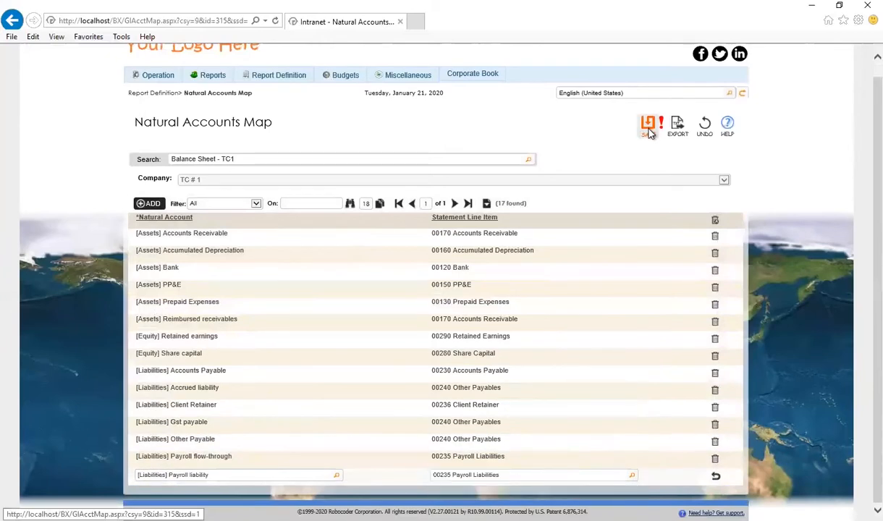
left_click(648, 125)
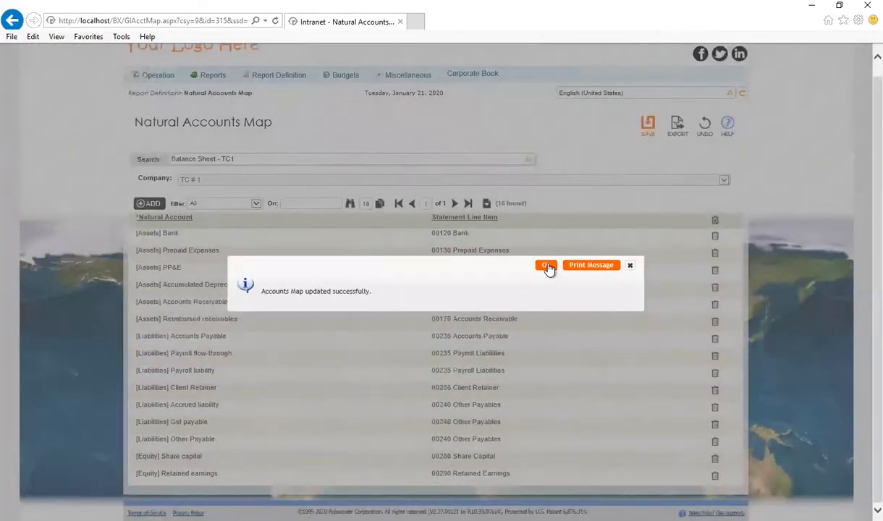
left_click(547, 266)
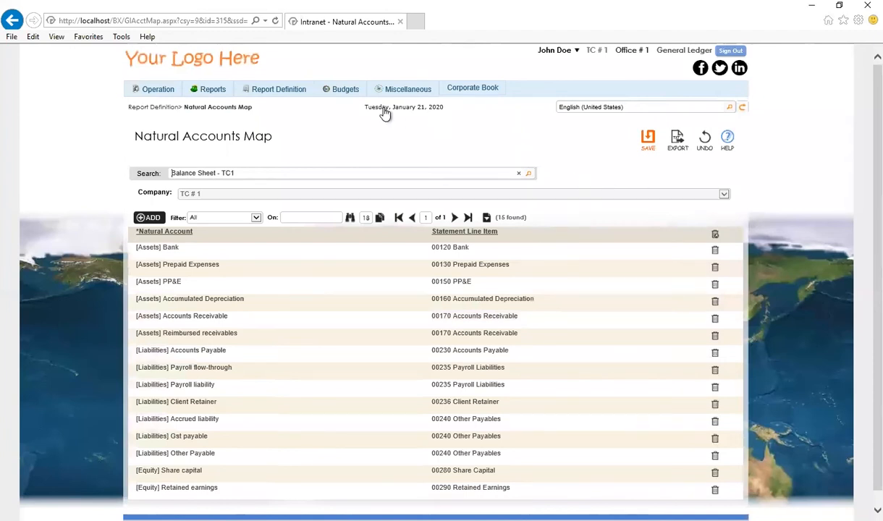
- View the Accounts Map Exception report for company TC # 1 and statement Balance Sheet - TC1
mouse_move(388, 96)
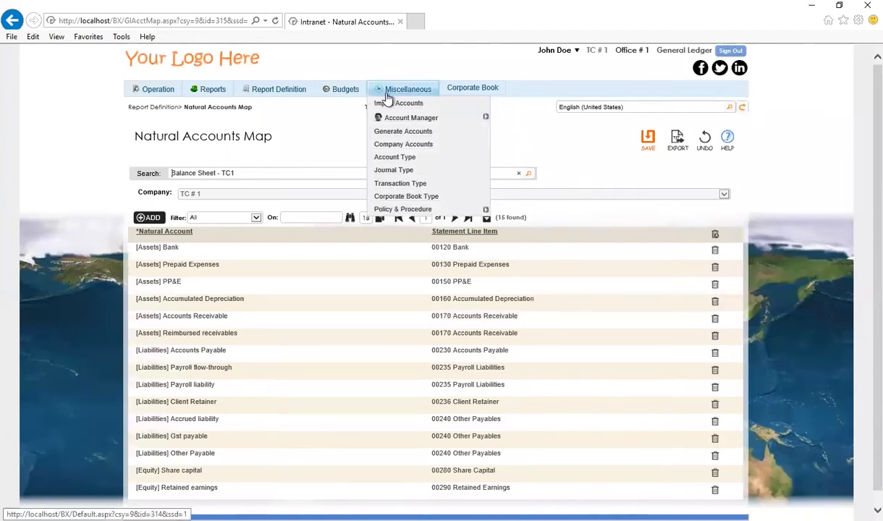
mouse_move(388, 117)
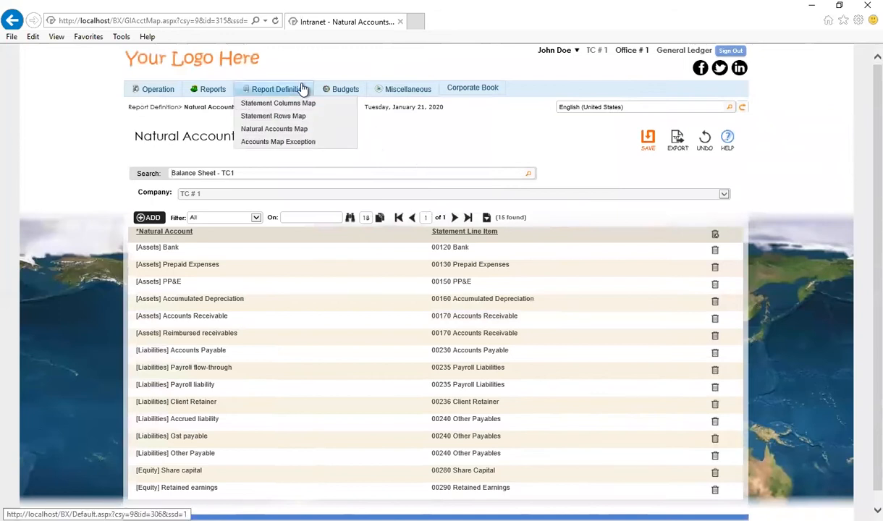
left_click(306, 145)
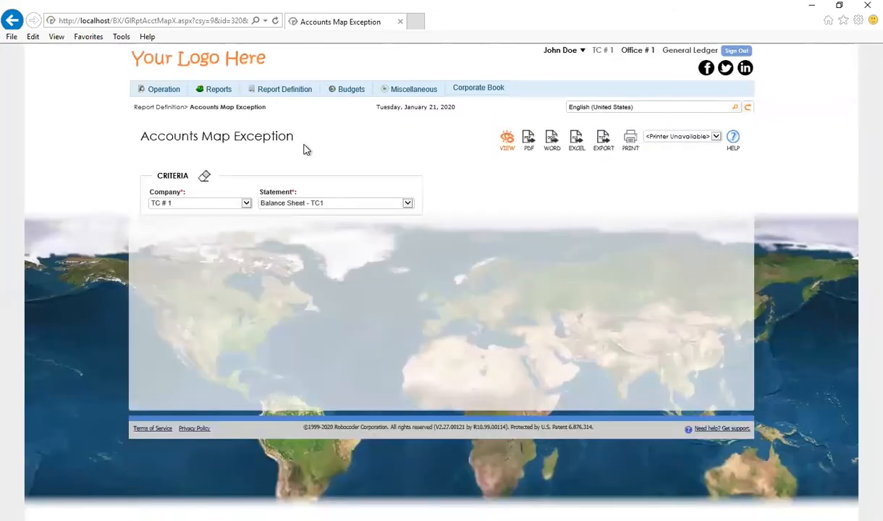
left_click(507, 140)
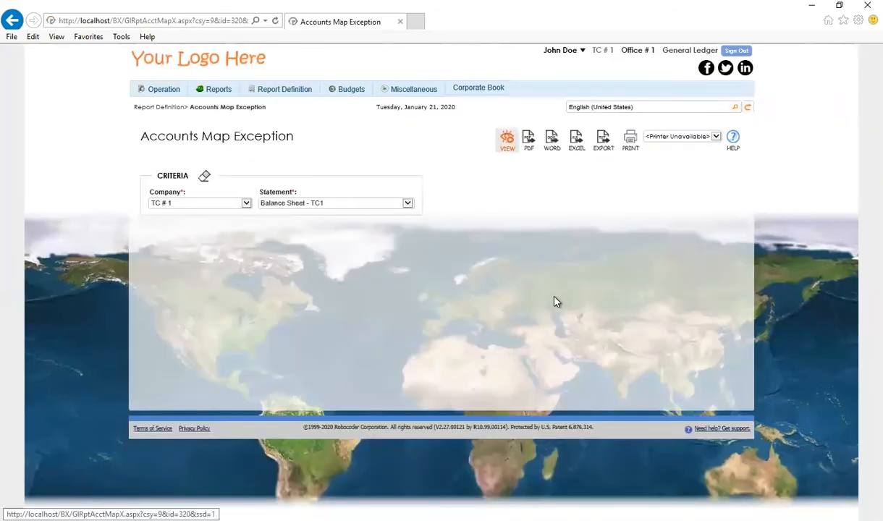
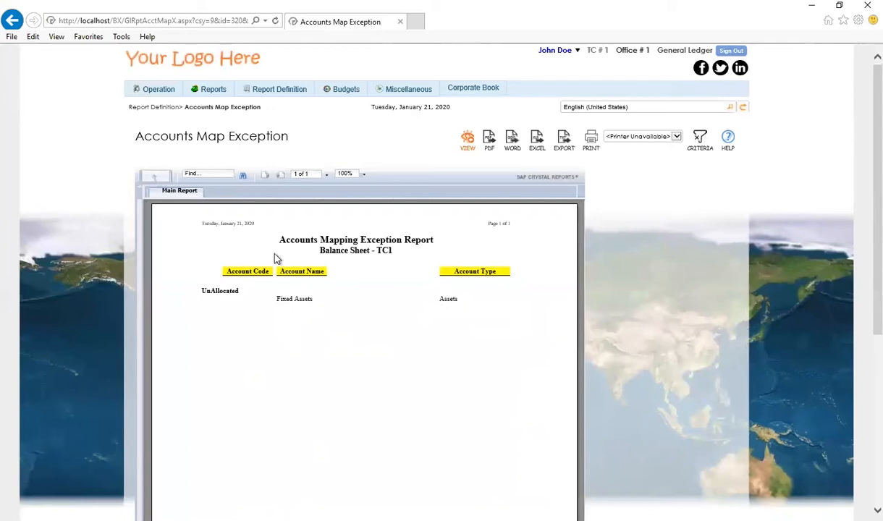
- Open the Balance Sheet - TC1 statement in the Statement Rows Map
mouse_move(281, 90)
left_click(291, 116)
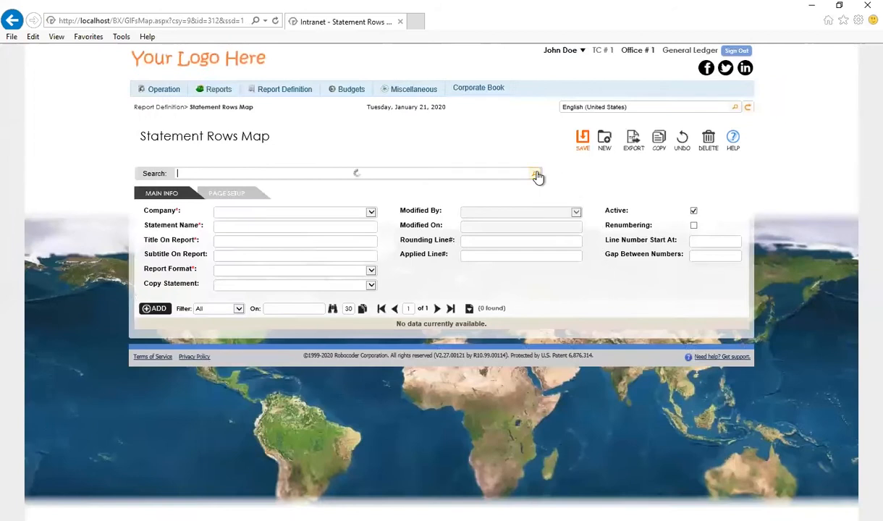
left_click(535, 173)
left_click(497, 200)
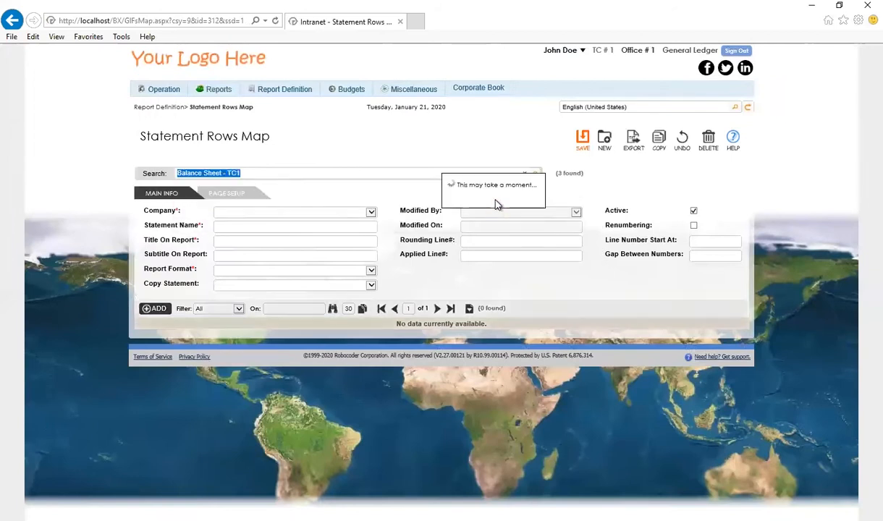
- Rename statement line 140 as Fixed Asset and save the rows map
scroll(519, 274, "down", 1)
scroll(520, 273, "down", 1)
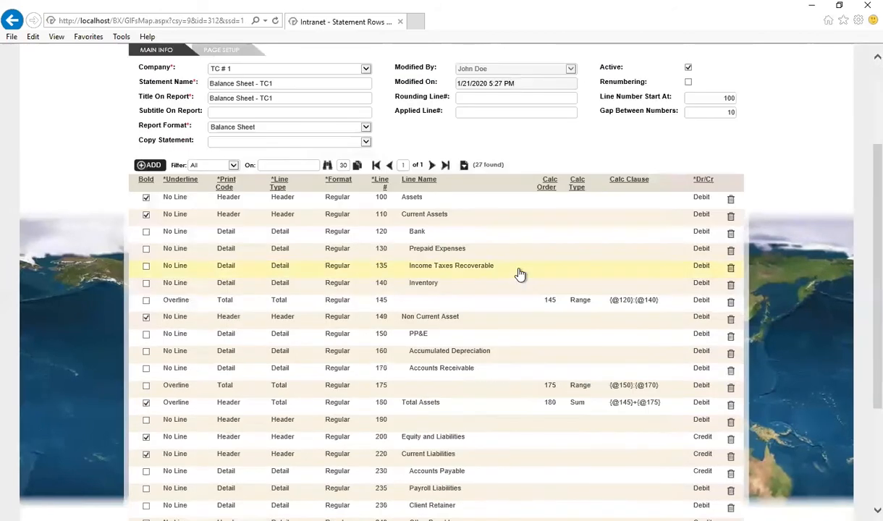
left_click(480, 283)
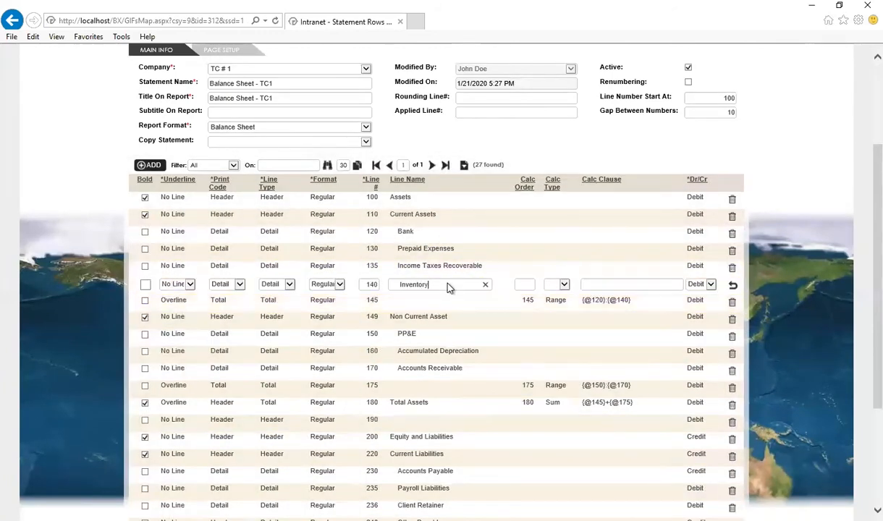
double_click(451, 283)
type("Fixed Asset")
scroll(480, 238, "up", 2)
left_click(570, 145)
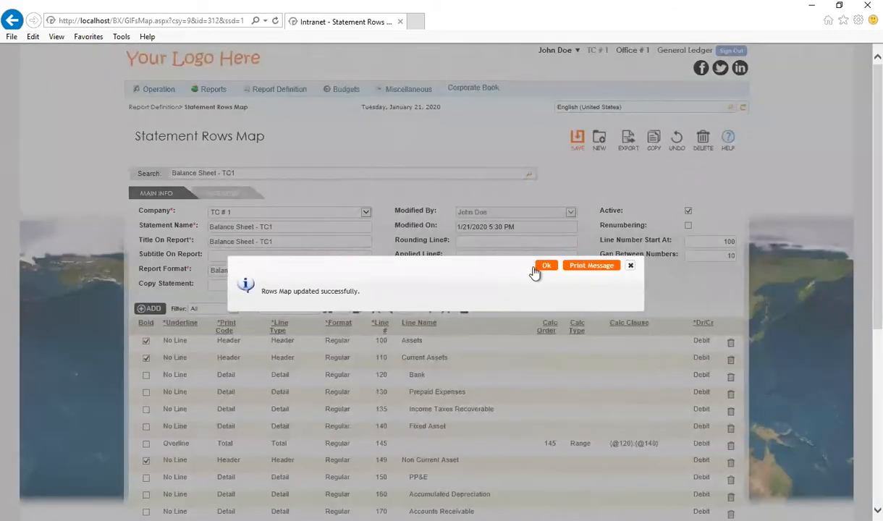
left_click(543, 264)
- In the Natural Accounts Map, add the natural account [Assets] Fixed Assets mapped to 00140 Fixed Asset and save
mouse_move(293, 90)
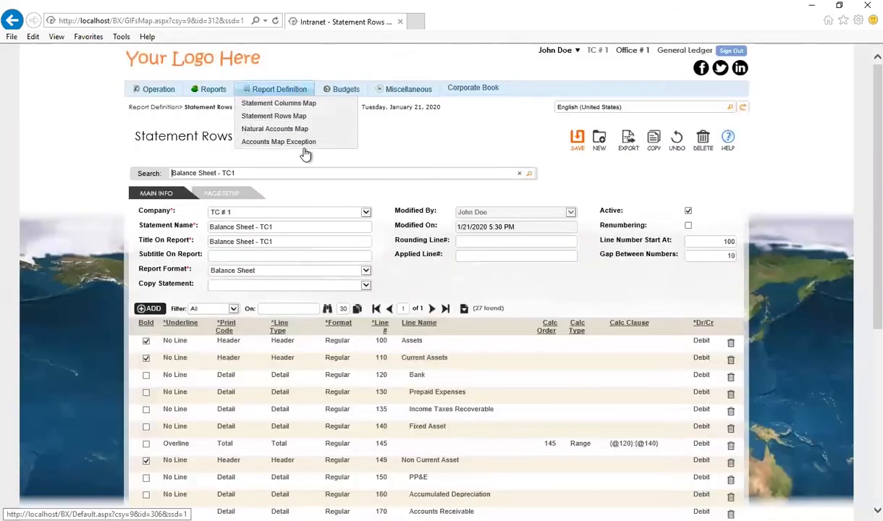
left_click(303, 131)
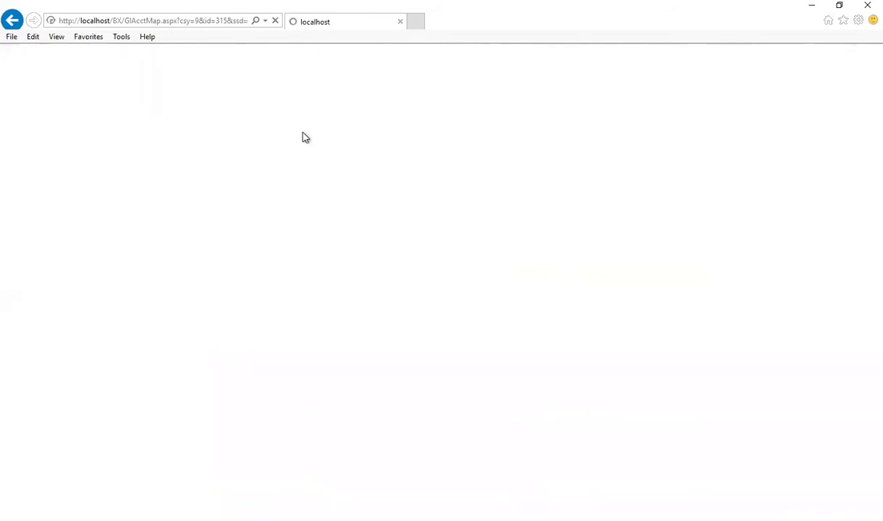
left_click(147, 217)
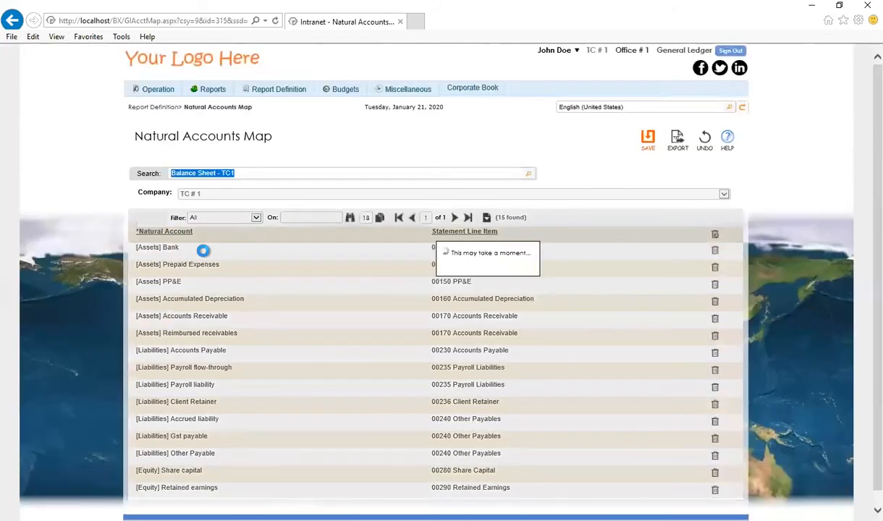
type("fixed")
left_click(212, 263)
left_click(457, 249)
type("fixed")
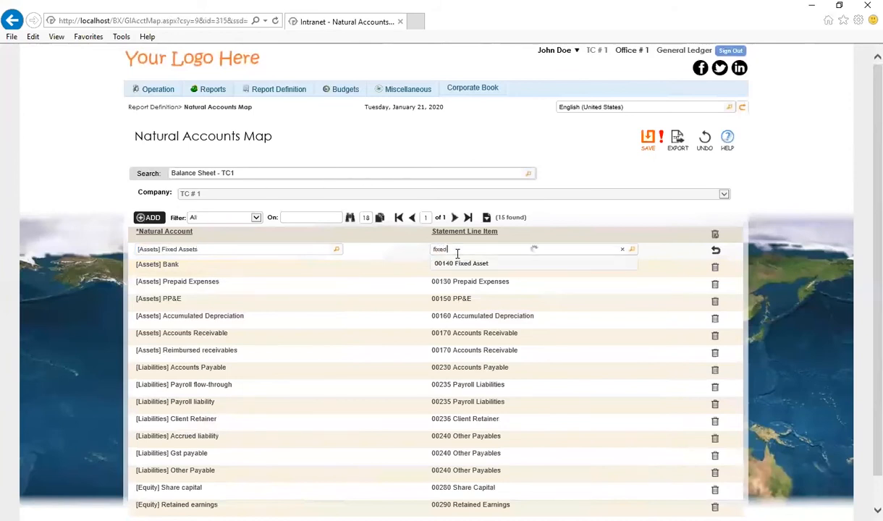
left_click(471, 271)
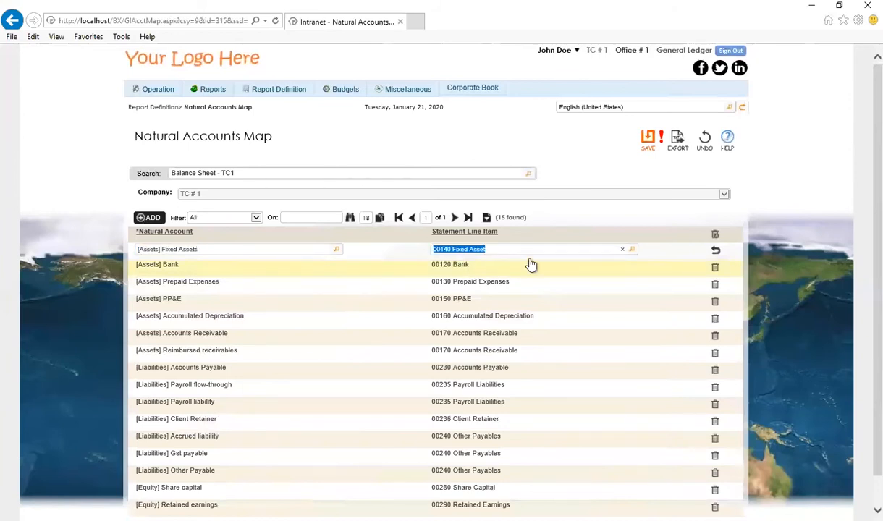
left_click(649, 151)
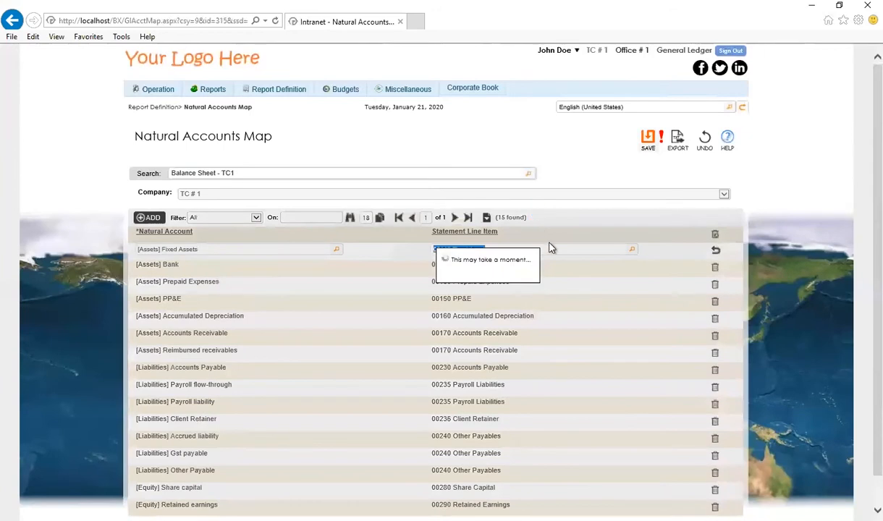
left_click(548, 265)
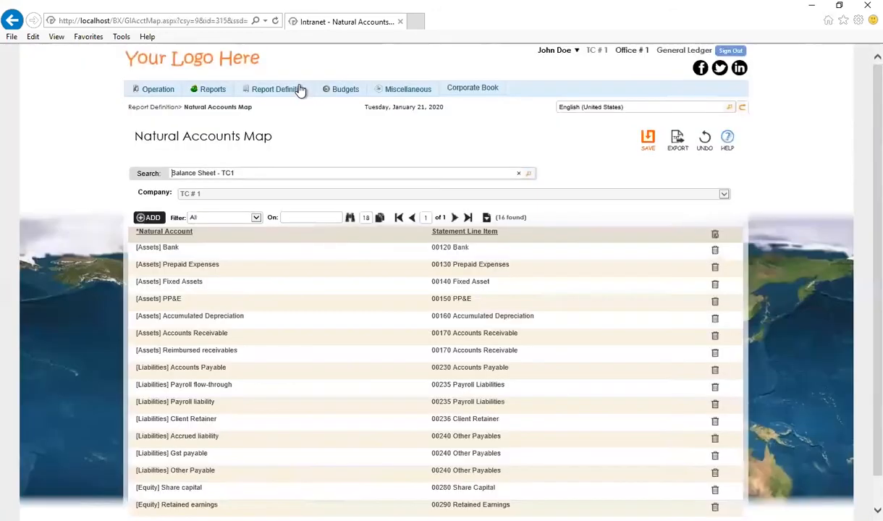
- Run the Accounts Map Exception report again to check for unallocated accounts
mouse_move(286, 88)
left_click(311, 143)
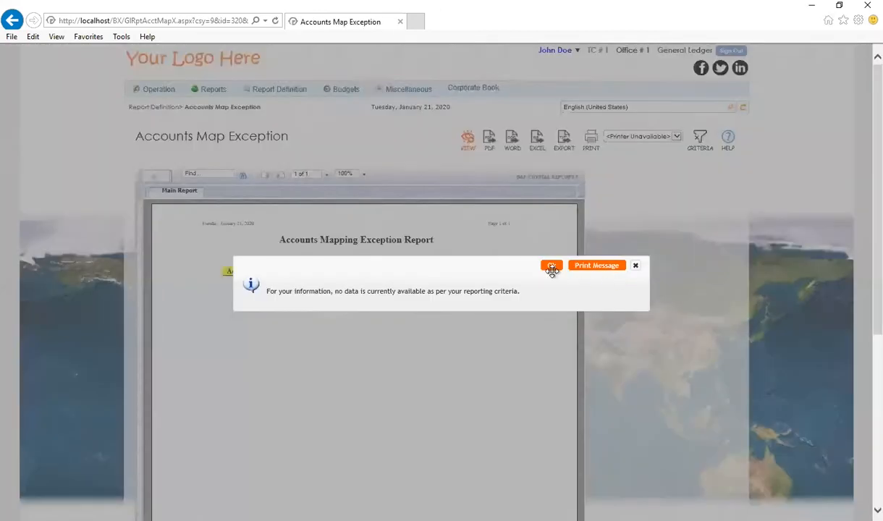
left_click(552, 267)
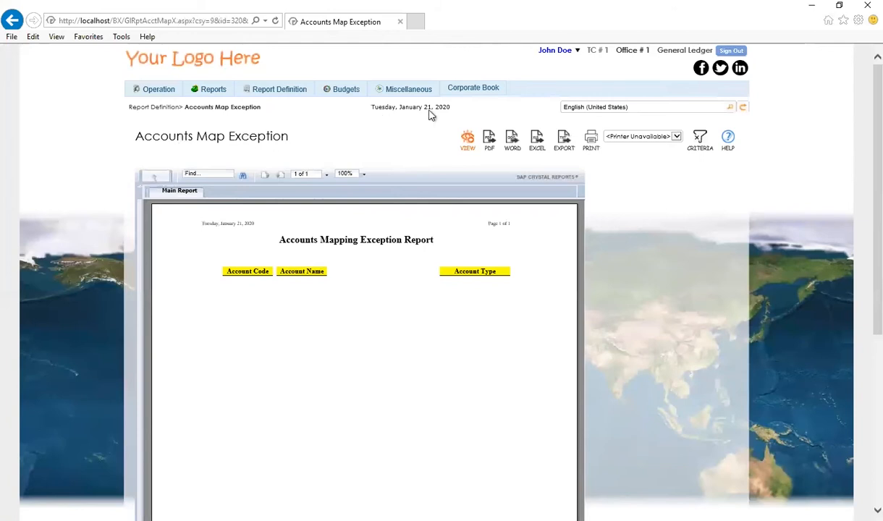
- Switch to the Accounts Payable module and open the Enter Bills page
left_click(550, 51)
left_click(481, 122)
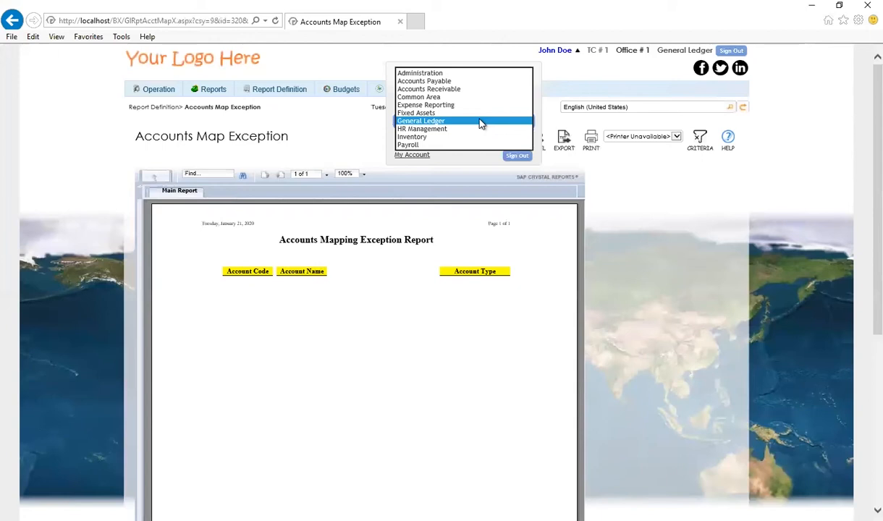
left_click(477, 81)
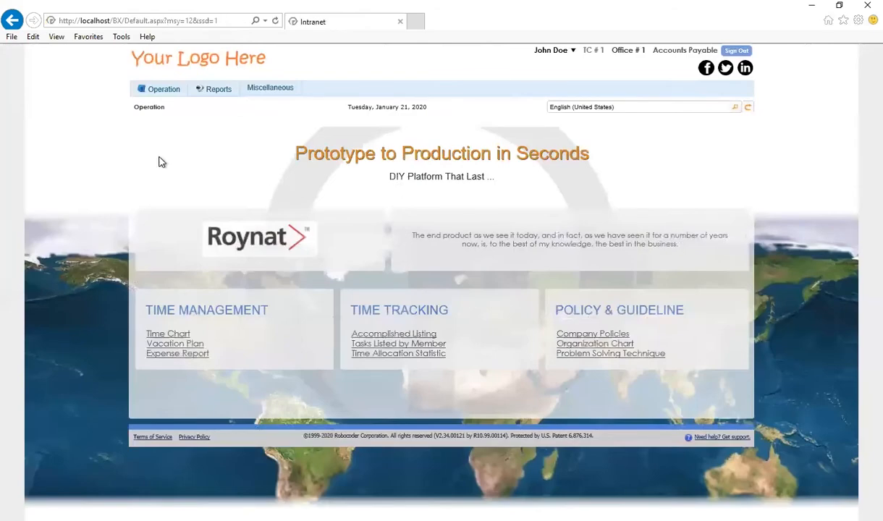
mouse_move(171, 91)
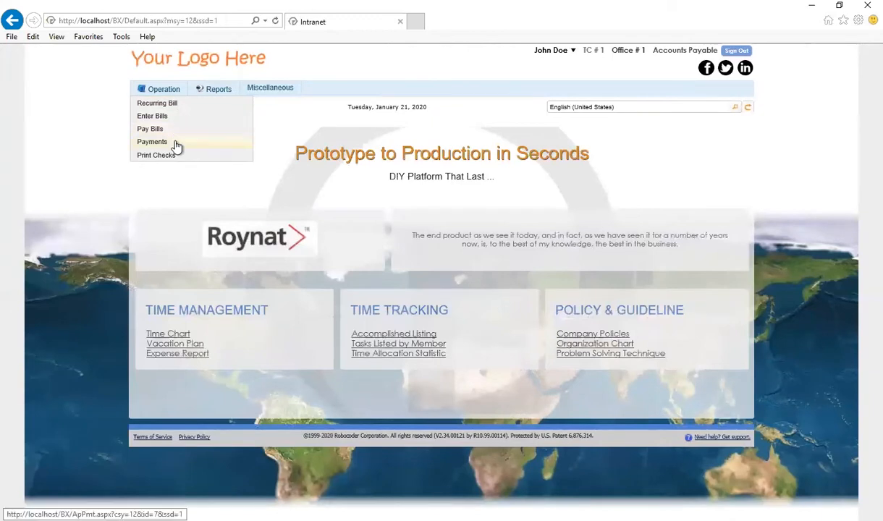
left_click(177, 121)
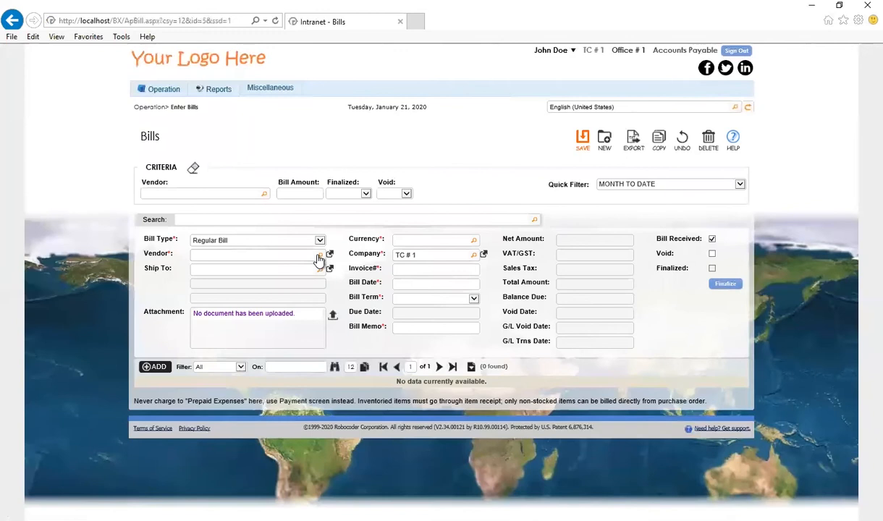
- Set the bill's vendor to TC Vendor # 2 and its currency to Singapore Dollar
left_click(319, 257)
left_click(313, 295)
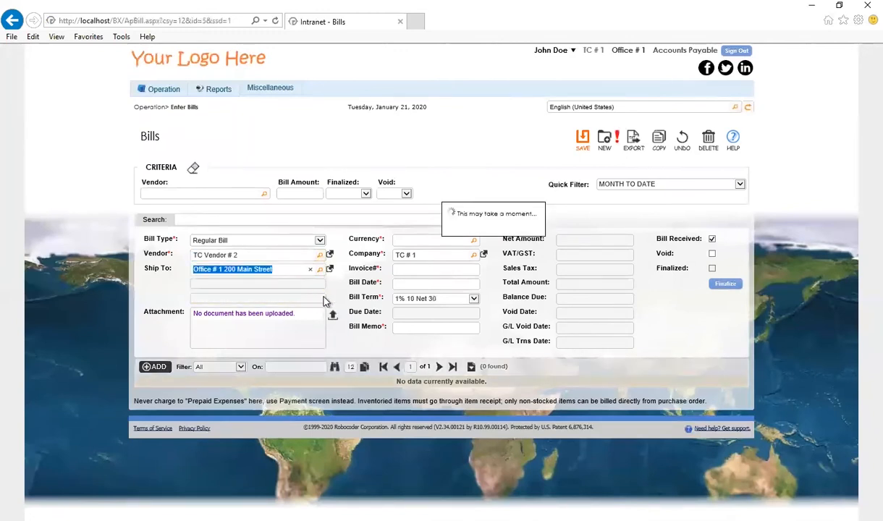
left_click(471, 241)
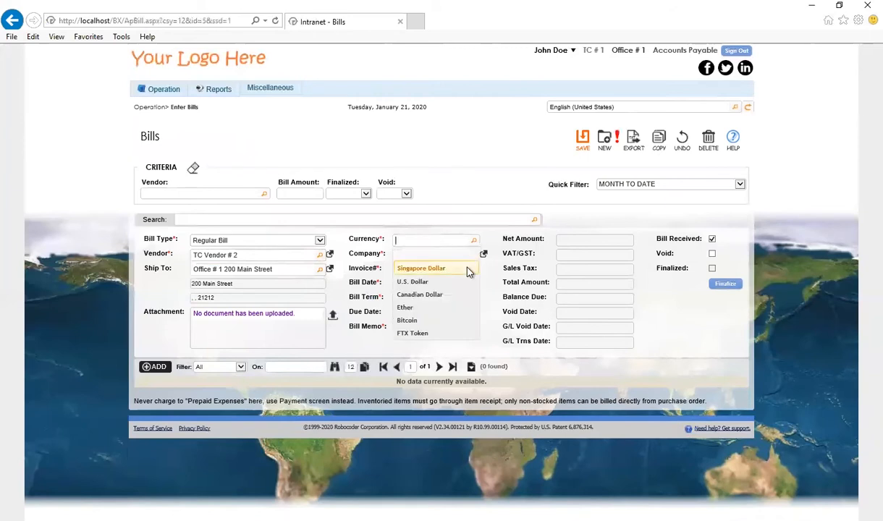
left_click(468, 269)
- Fill in invoice number 12312312, bill date 1/21/2020 and the bill memo "Test Bill # 1"
type("12312312")
left_click(433, 283)
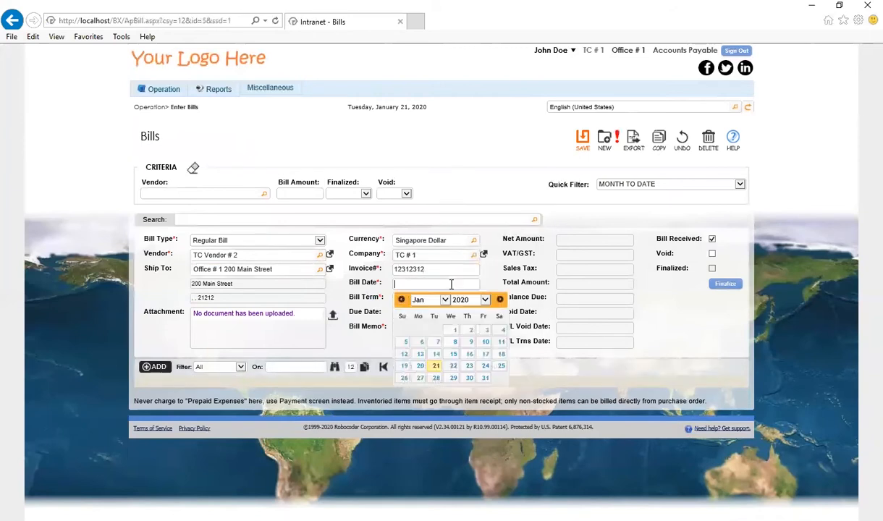
left_click(436, 366)
left_click(447, 326)
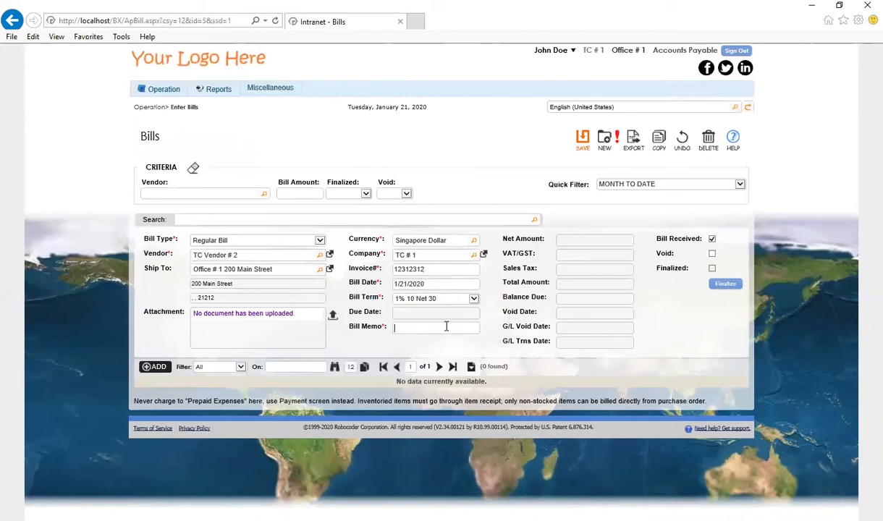
type("Test Bill # 1")
- Add a bill line with memo "Advertising" and the G/L account [X] Advertising (SGD)
left_click(155, 366)
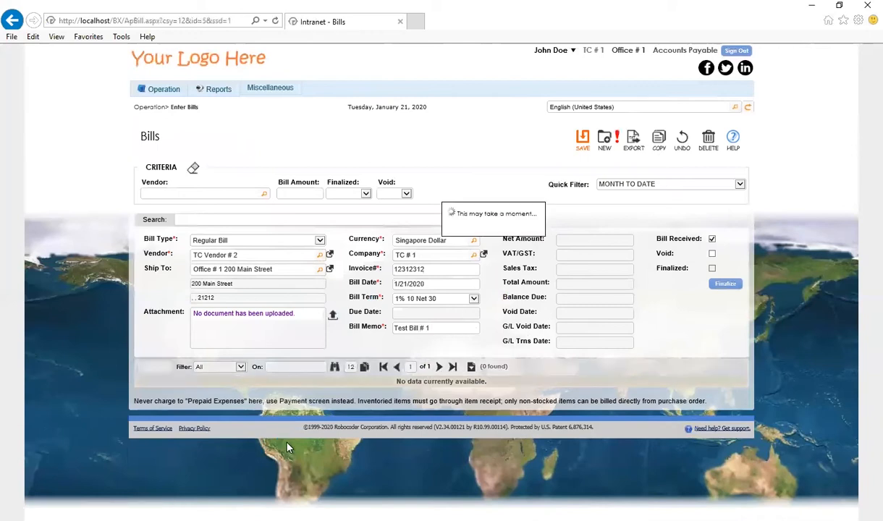
type("Advertising")
key("Tab")
type("adve")
key("Down")
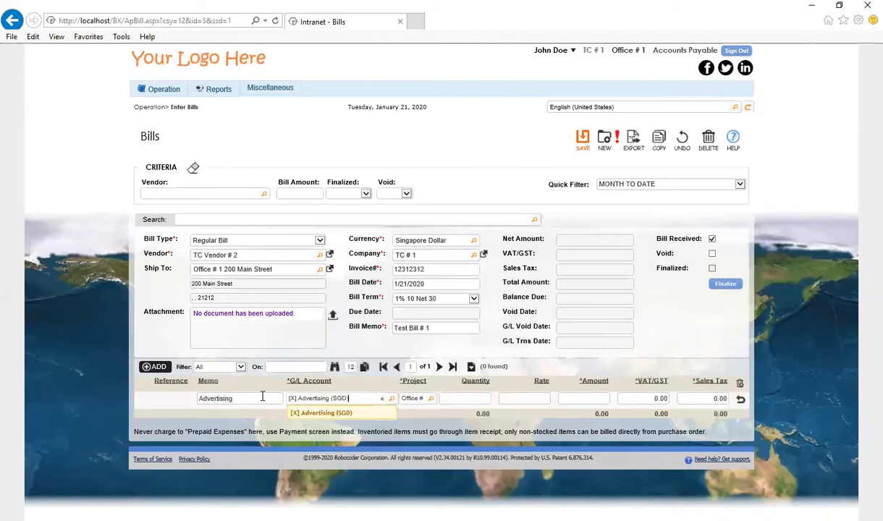
key("Return")
- Set the Advertising line's quantity to 2 and its rate to 3453
left_click(473, 402)
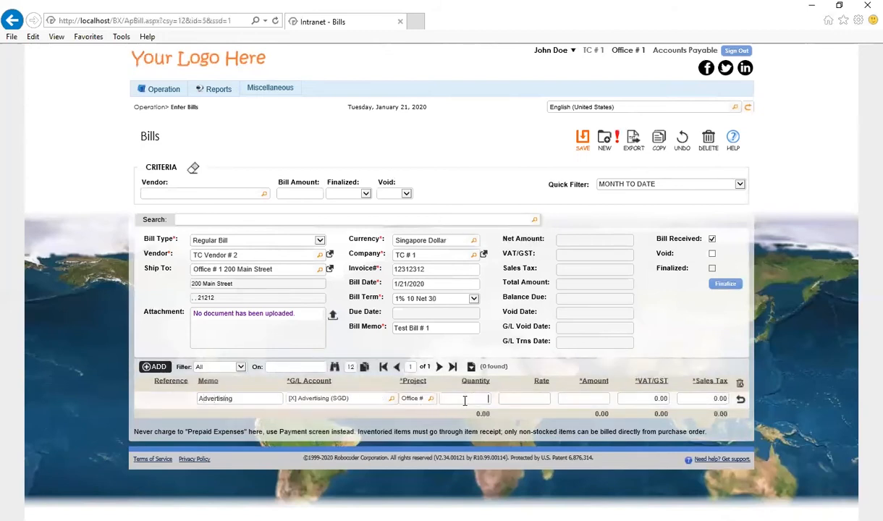
type("2")
key("Tab")
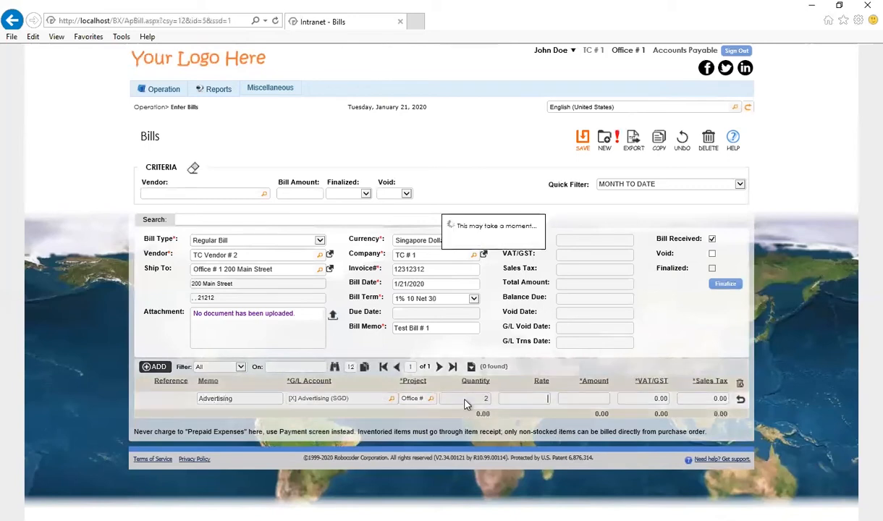
type("3453")
key("Tab")
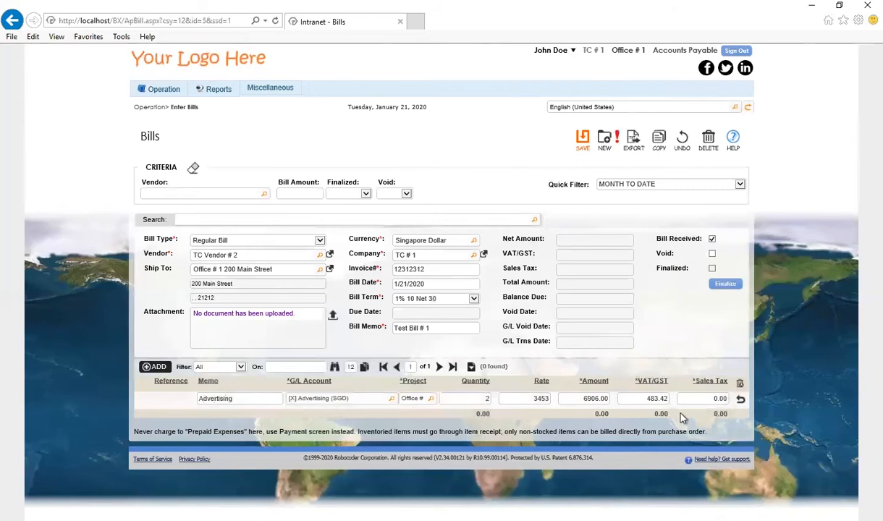
- Save the new Test Bill # 1 bill for TC Vendor # 2 and finalize it
left_click(581, 139)
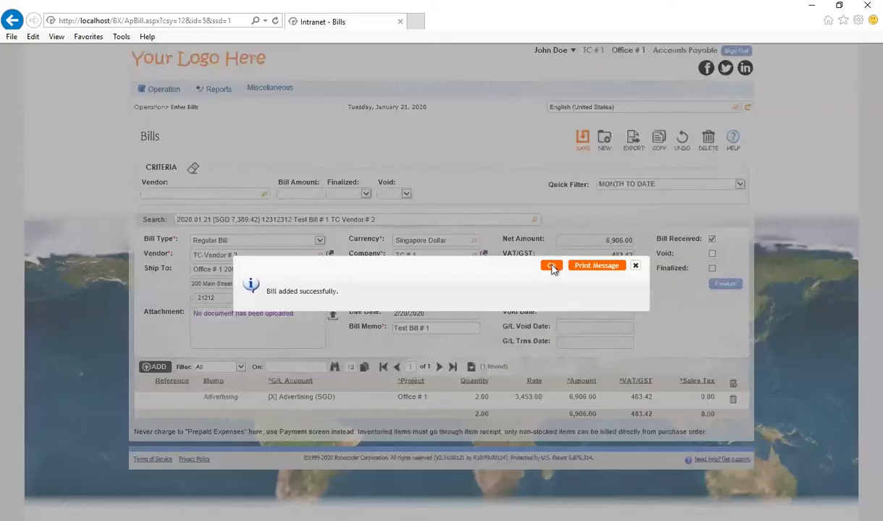
left_click(552, 263)
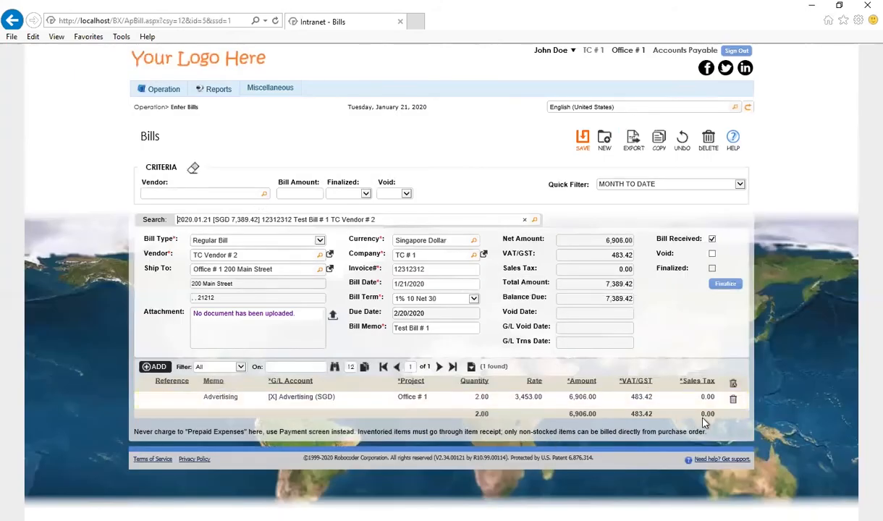
left_click(724, 284)
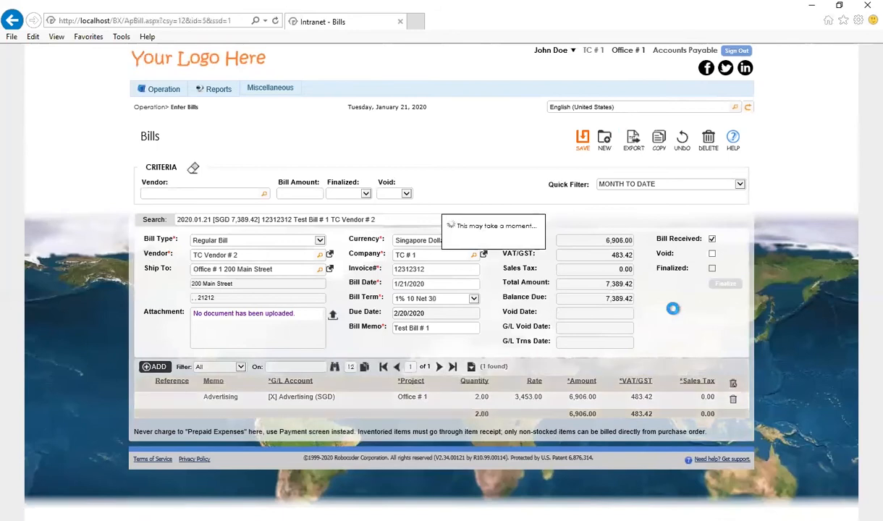
left_click(554, 267)
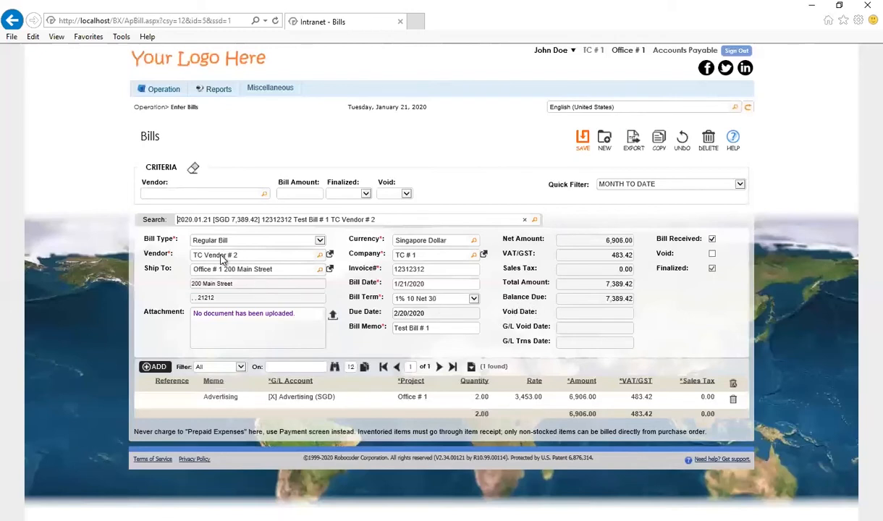
- Mark all outstanding posted bills for full payment on the Pay Bills screen and save to create the payments
mouse_move(161, 91)
left_click(167, 132)
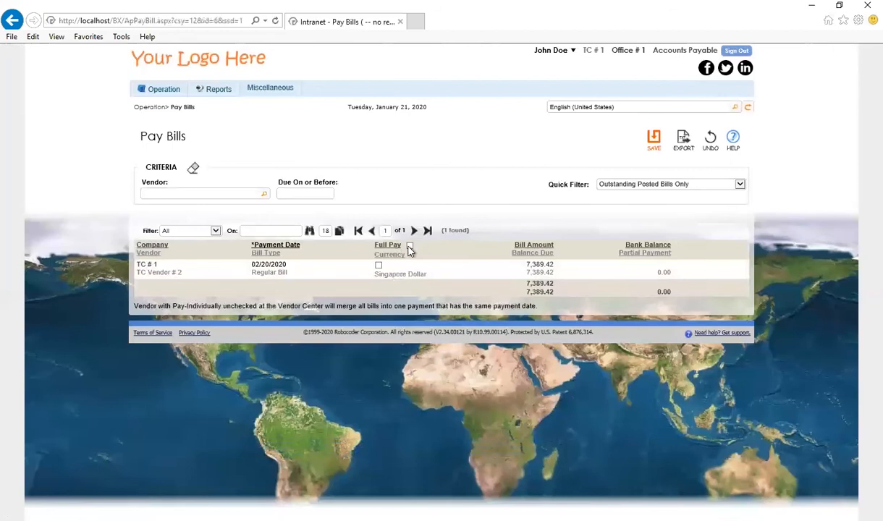
left_click(410, 246)
left_click(657, 138)
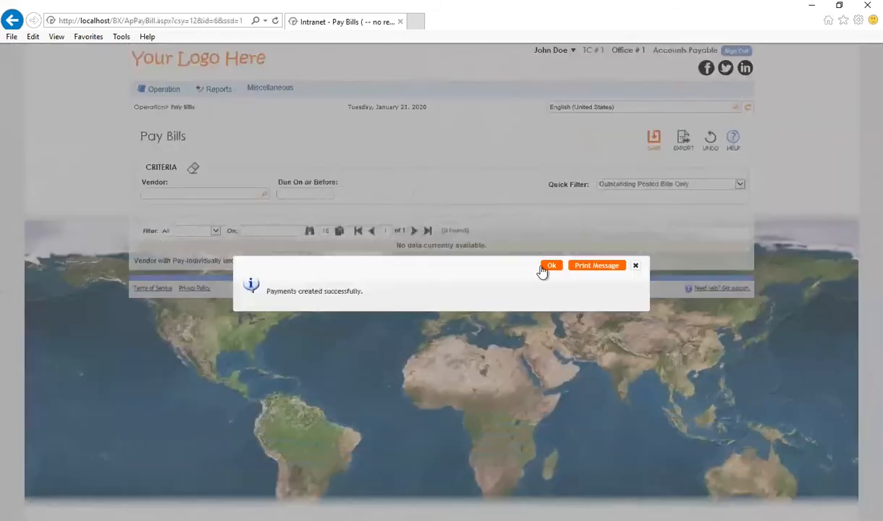
left_click(545, 268)
- Retrieve the Test Bill # 1 payment to TC Vendor # 2 on the Payments screen and finalize it
mouse_move(164, 89)
left_click(177, 144)
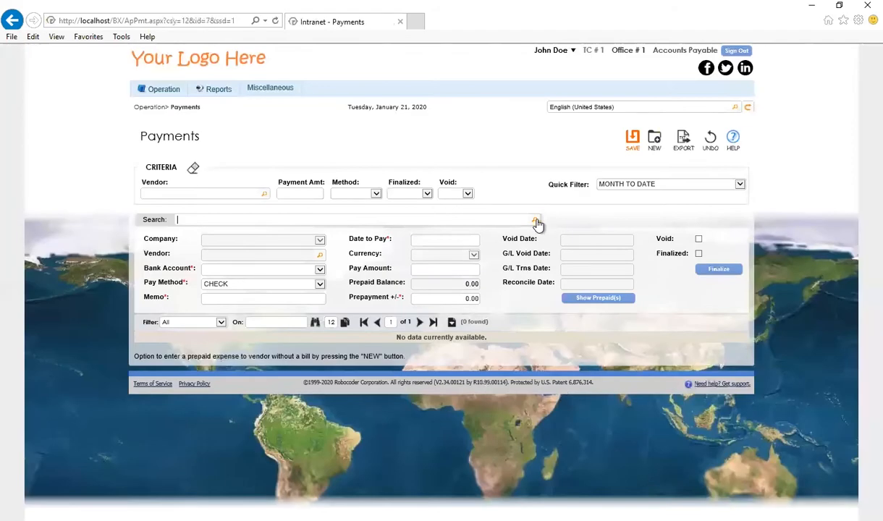
left_click(535, 220)
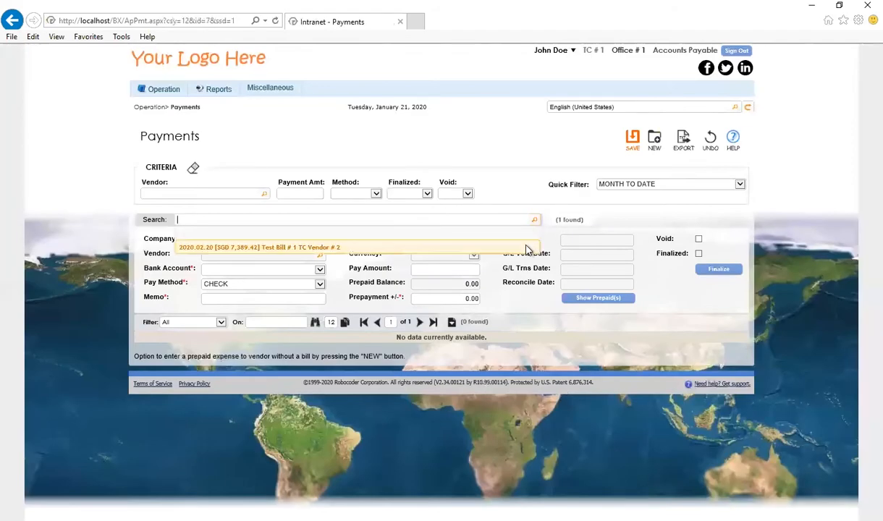
left_click(527, 249)
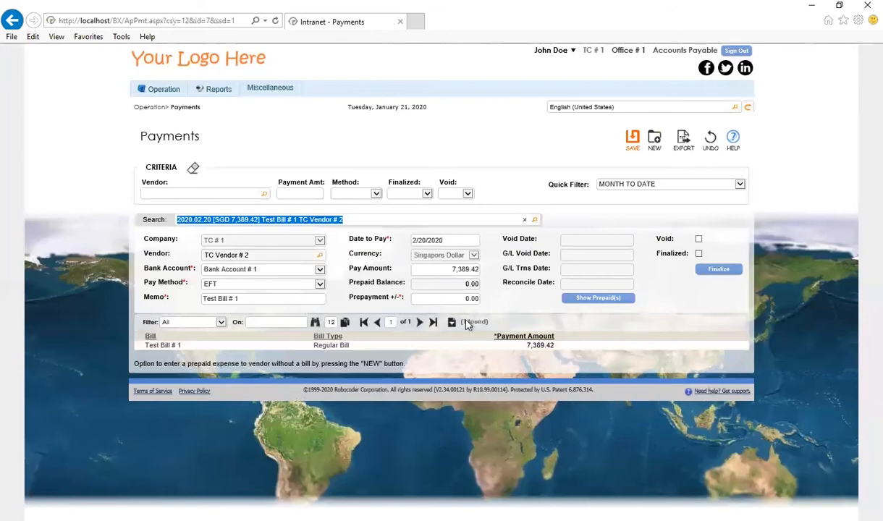
left_click(713, 273)
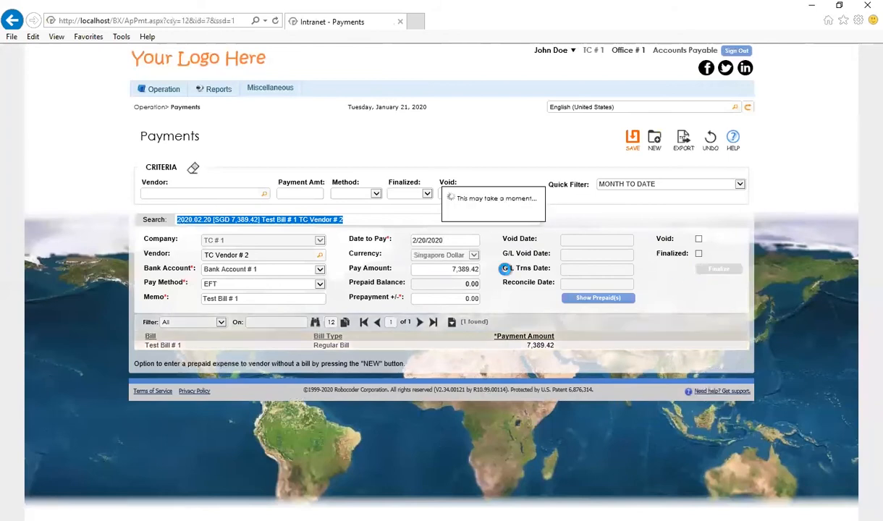
left_click(554, 266)
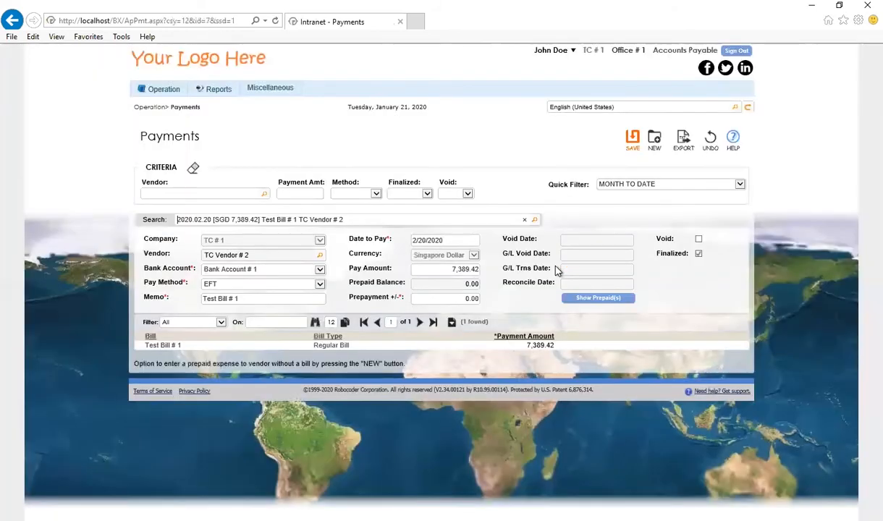
- Switch the current session's system from Accounts Payable to Accounts Receivable
left_click(551, 57)
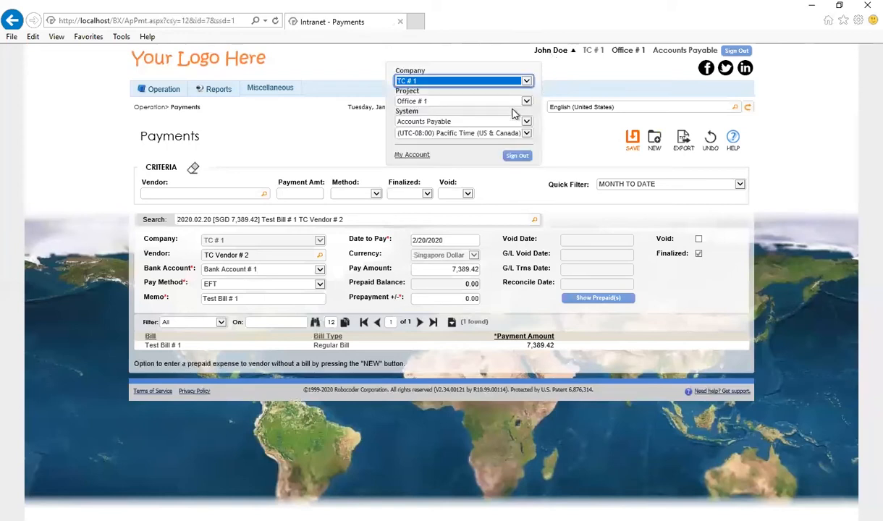
left_click(507, 133)
left_click(507, 122)
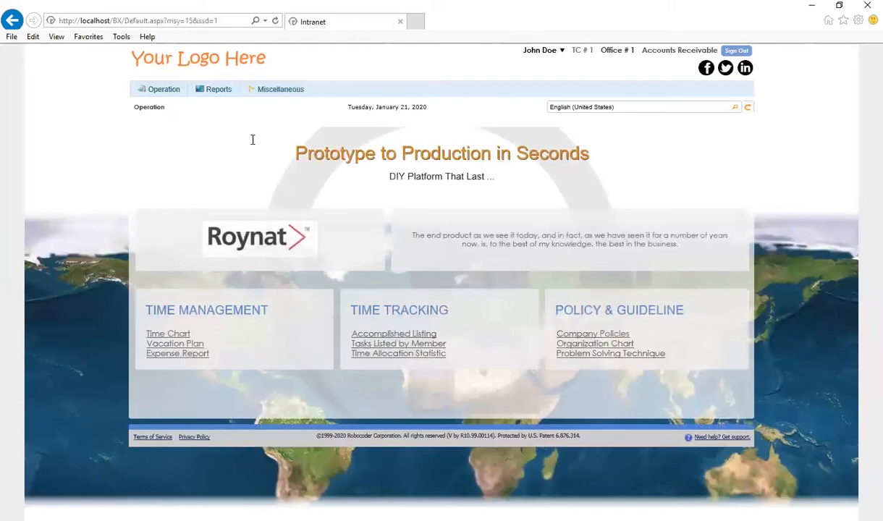
- Start a separate browser session and load the localhost/bx login page in it
left_click(13, 37)
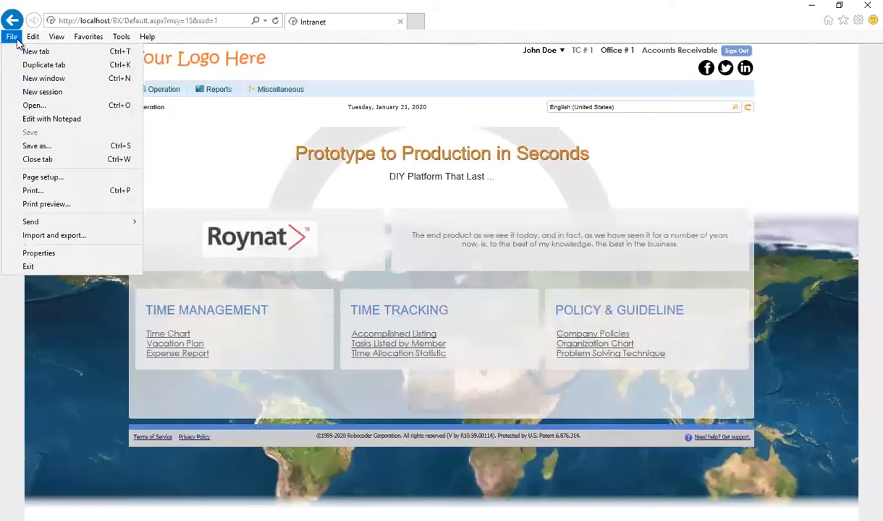
left_click(41, 92)
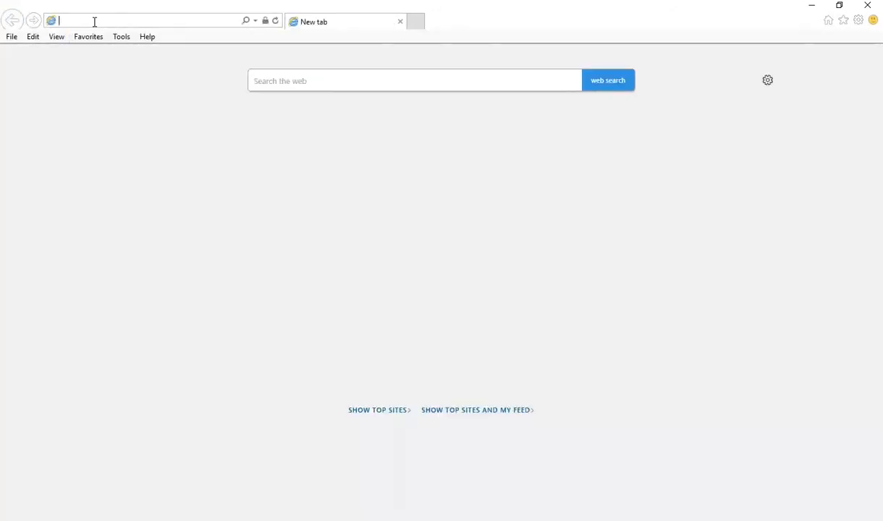
type("localhost/")
key("Down")
key("Return")
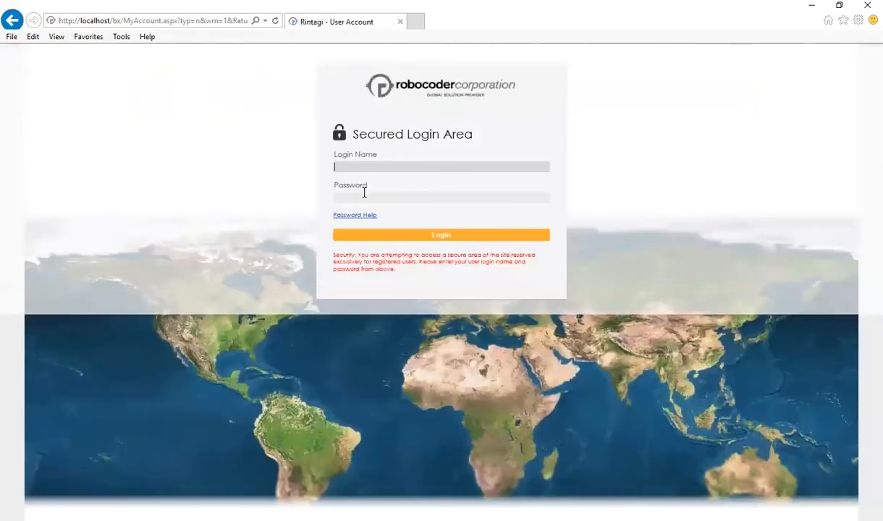
- Log in to the second session with the saved accountant login name and its stored account password
left_click(373, 164)
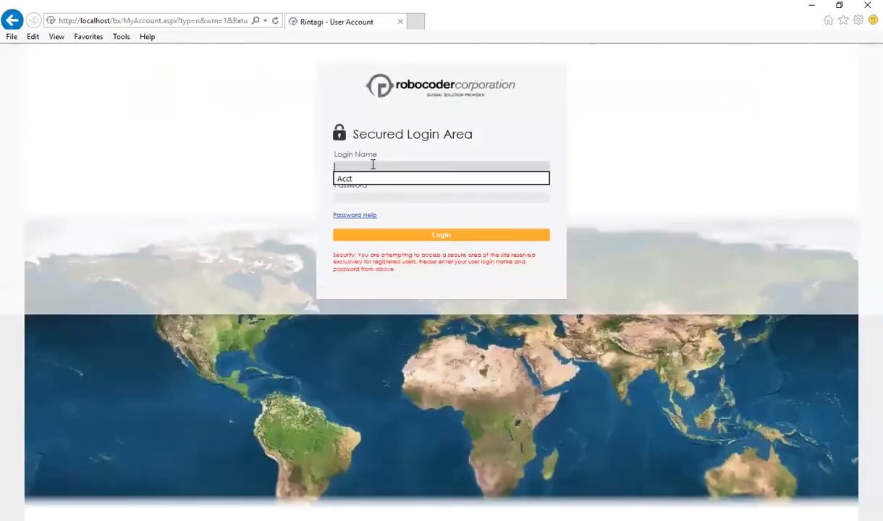
left_click(374, 180)
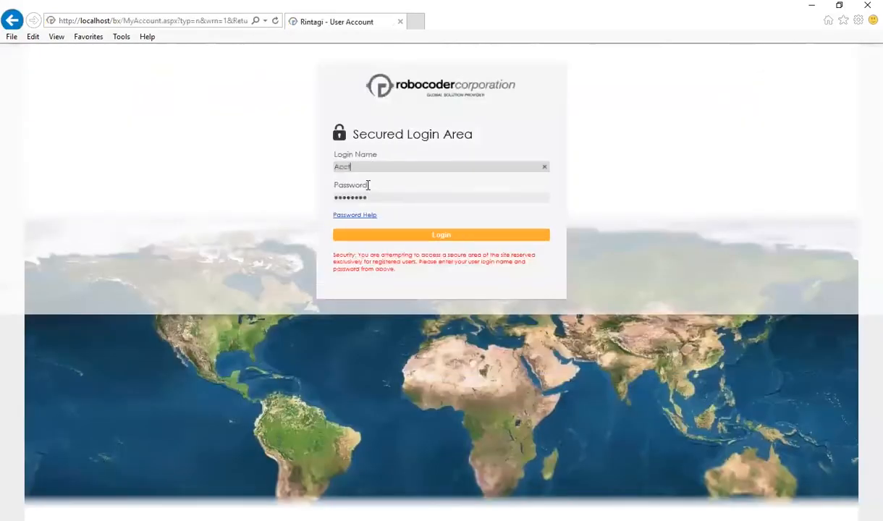
left_click(418, 239)
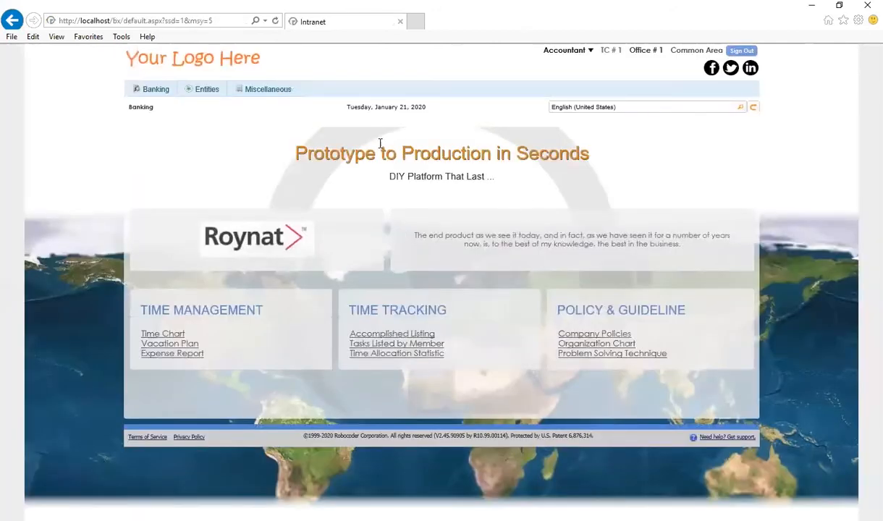
- Set the accountant session's system to Accounts Receivable
left_click(576, 52)
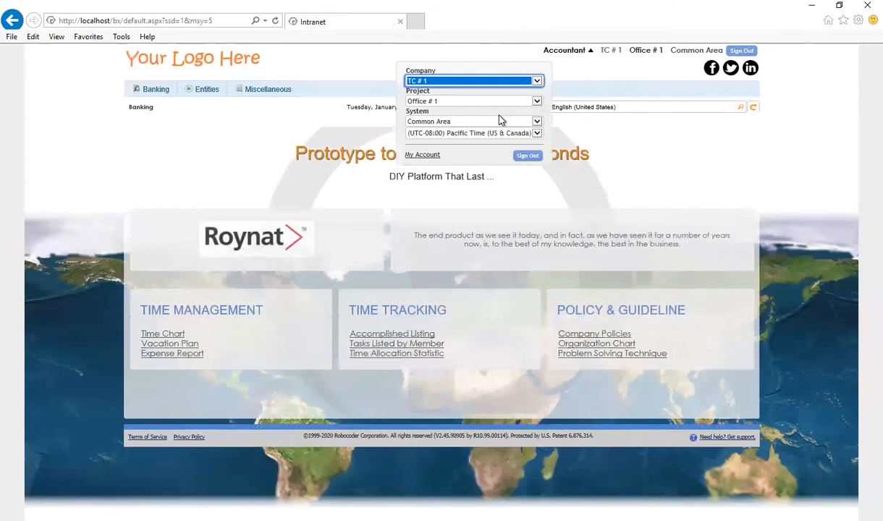
left_click(499, 121)
left_click(498, 112)
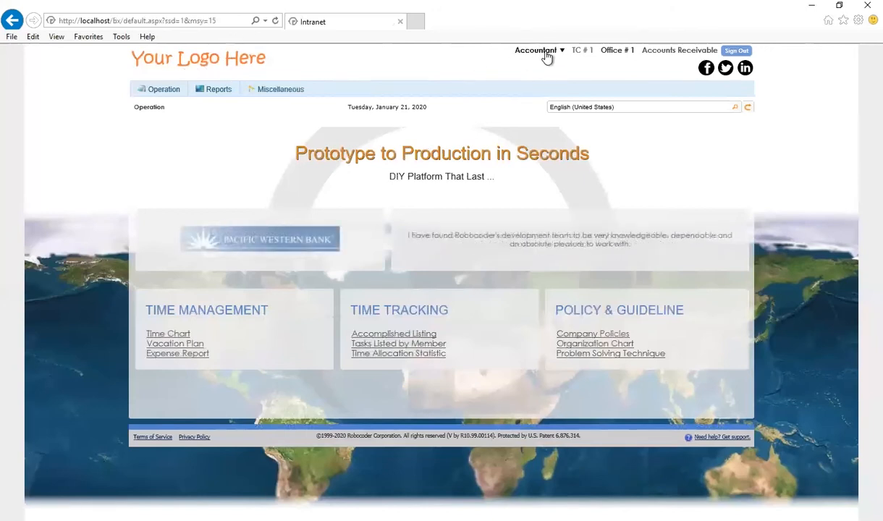
- In the first session, start a customer invoice for TC1 Customer # 1 and set its ship-to to TEST COMPANY 1
key("alt+Tab")
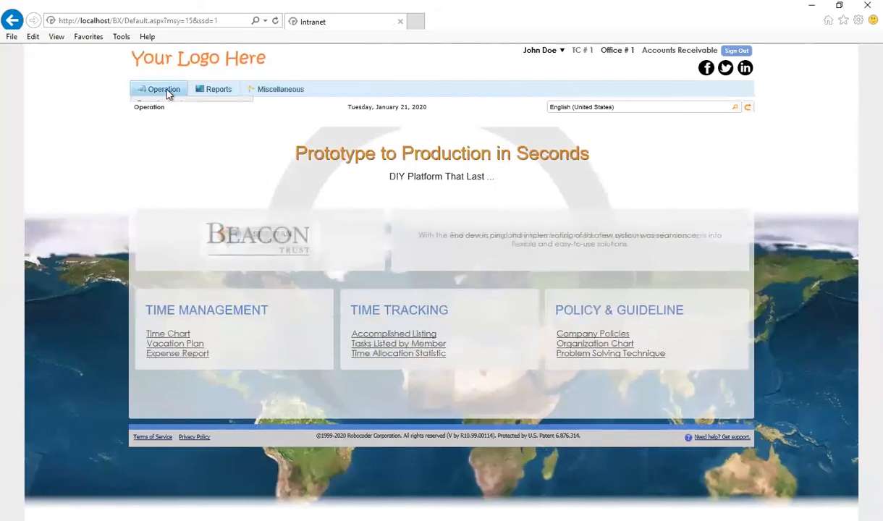
left_click(163, 117)
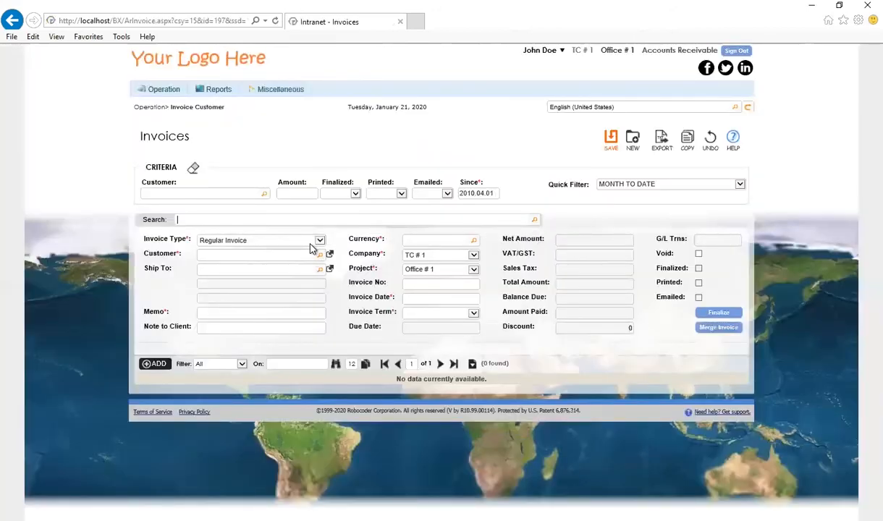
left_click(320, 257)
left_click(303, 284)
left_click(320, 271)
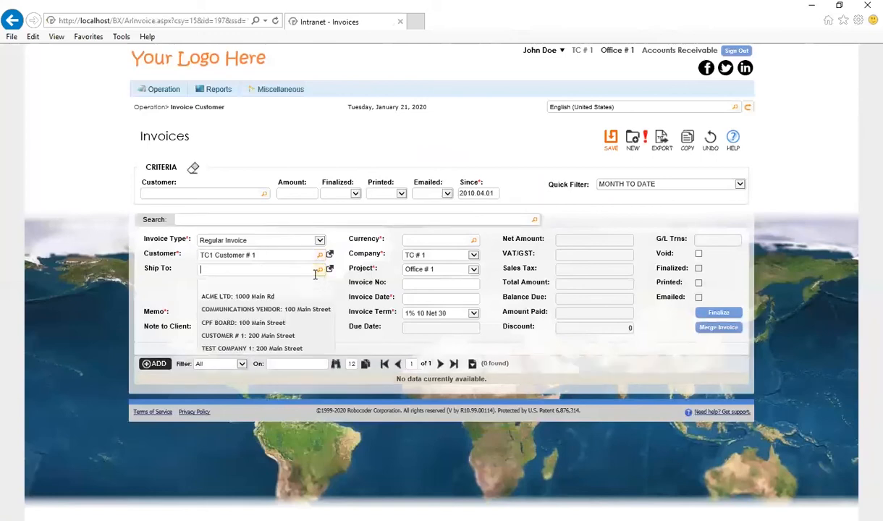
left_click(293, 349)
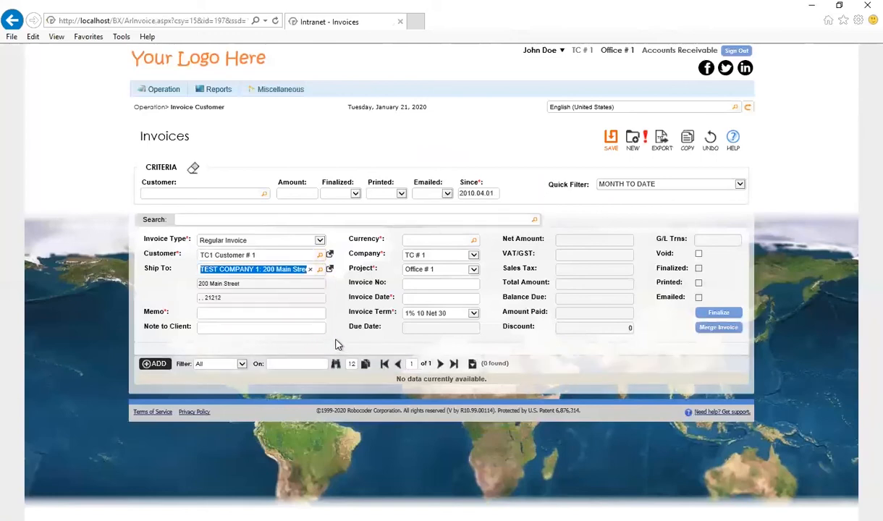
- Set the invoice's currency to Singapore Dollar, its date to 1/21/2020 and its memo to "Invoice # 1"
left_click(473, 241)
left_click(465, 268)
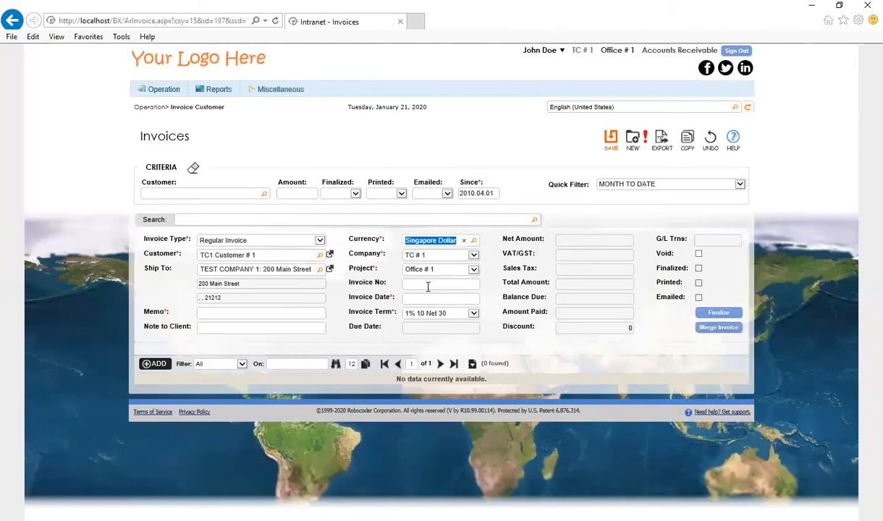
left_click(430, 301)
left_click(445, 380)
left_click(257, 314)
type("Invoice # 1")
- Add an invoice line with memo "Revenue" and the G/L account [R] Misc Revenue (SGD)
left_click(154, 363)
type("Revenue")
key("Tab")
type("re")
left_click(404, 422)
- Set the Revenue line's quantity to 4 and its rate to 3456, and save the invoice
left_click(488, 395)
type("4")
left_click(543, 396)
type("34566")
key("BackSpace")
left_click(605, 413)
left_click(611, 140)
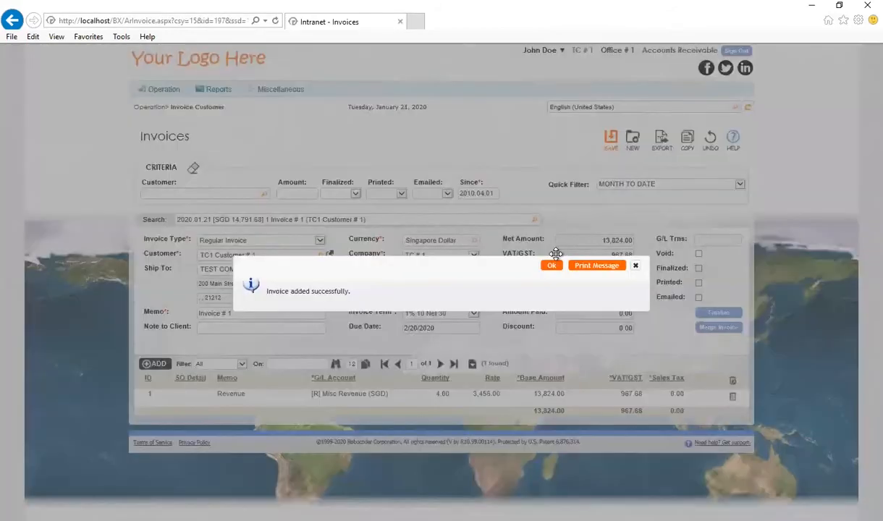
left_click(552, 265)
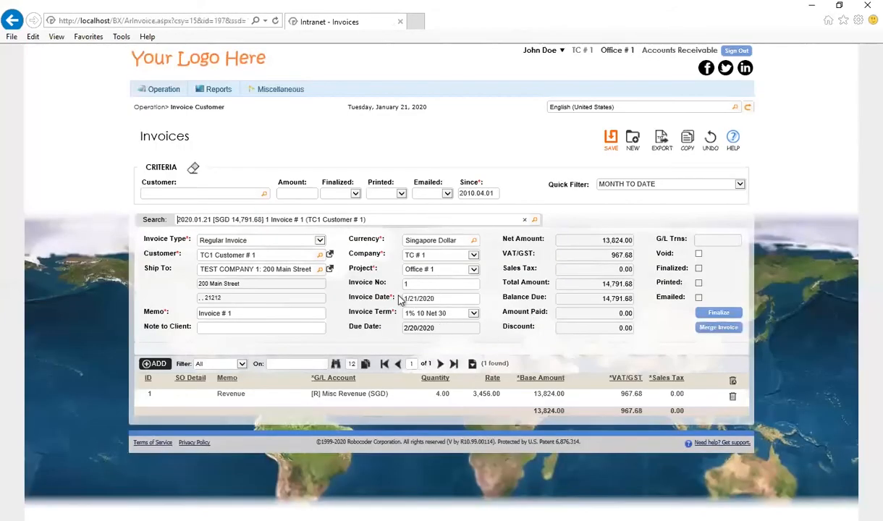
- In the accountant session, open the customer invoice screen, check its available actions and search the existing invoices
mouse_move(416, 285)
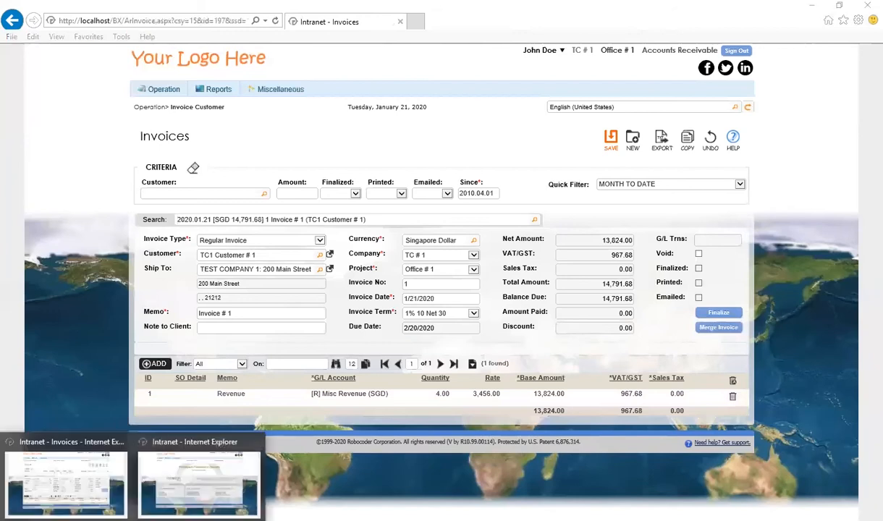
left_click(200, 467)
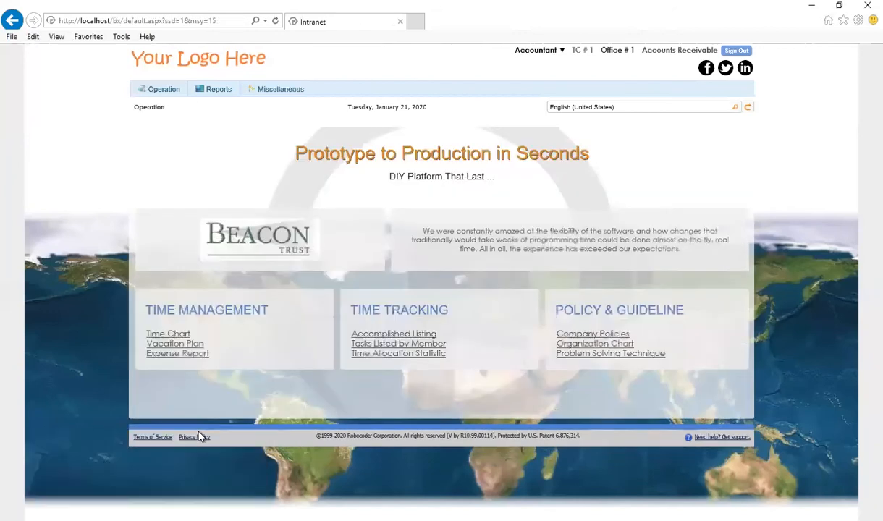
left_click(165, 89)
left_click(178, 117)
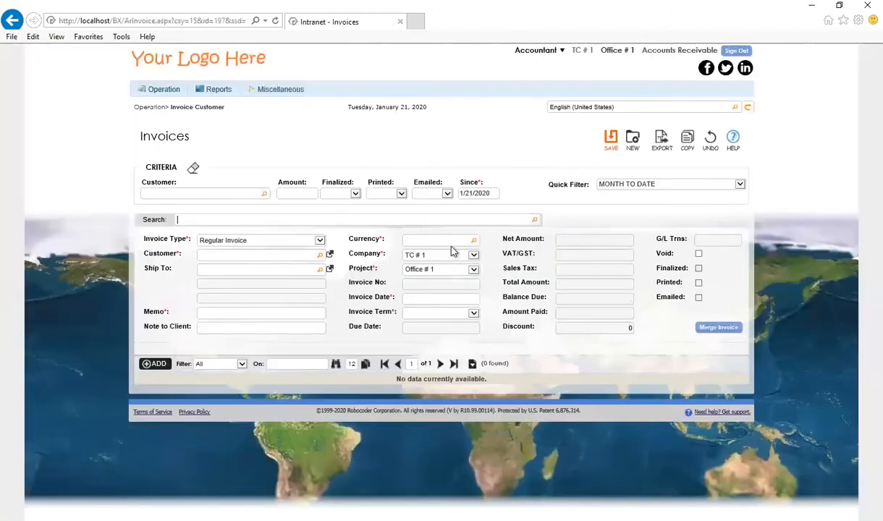
left_click(536, 220)
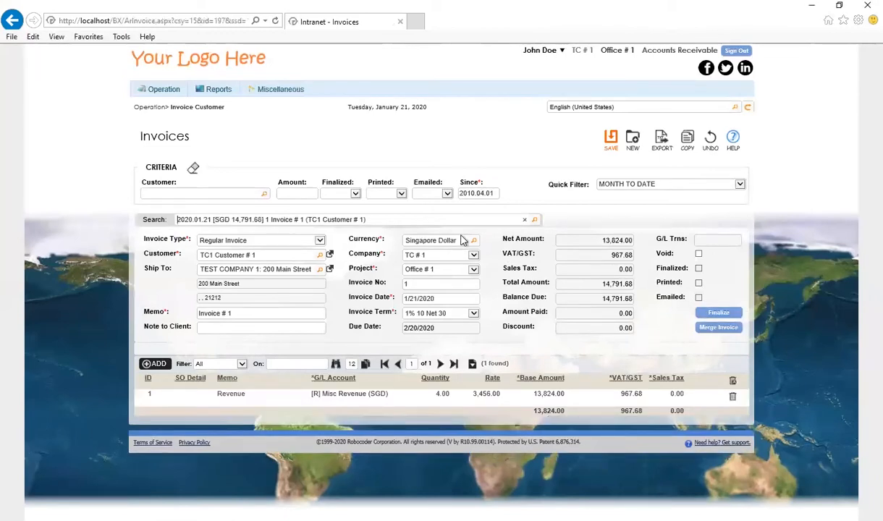
- In the administrator session, switch to the Administration system, open the User Group screen and load the Accountant group
left_click(529, 51)
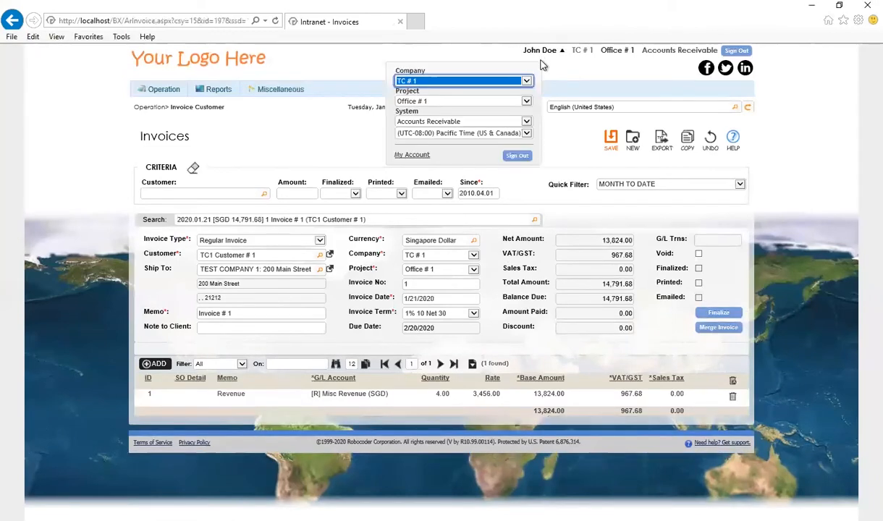
left_click(512, 125)
left_click(503, 109)
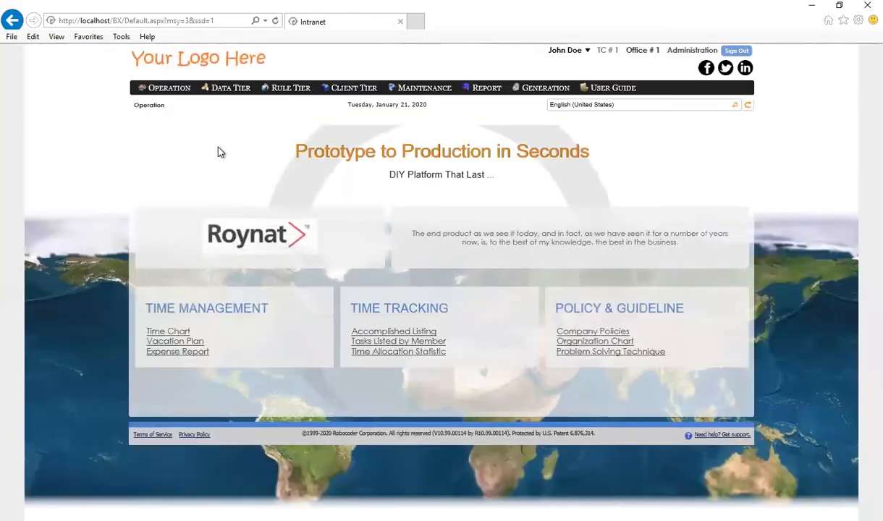
mouse_move(162, 87)
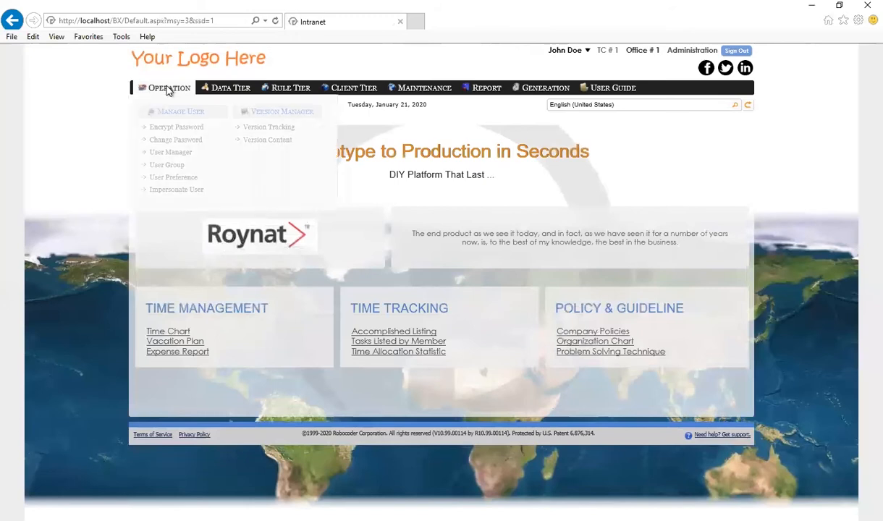
left_click(197, 165)
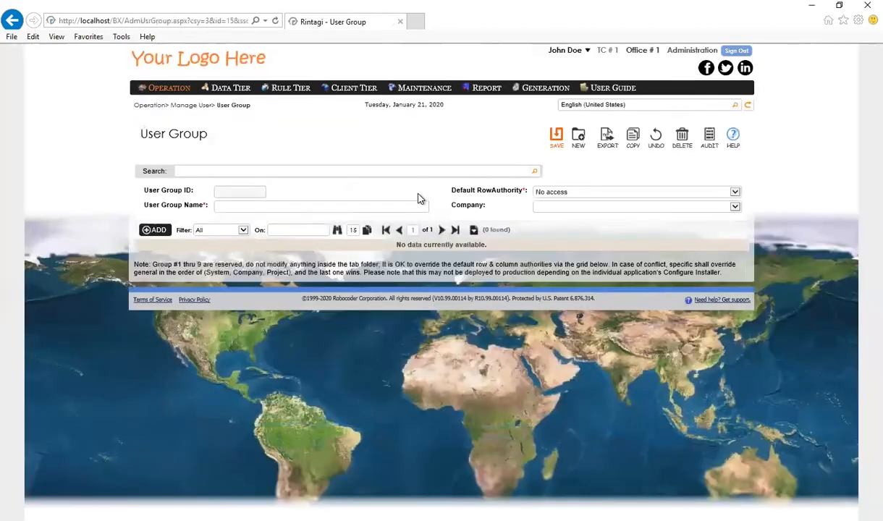
left_click(502, 198)
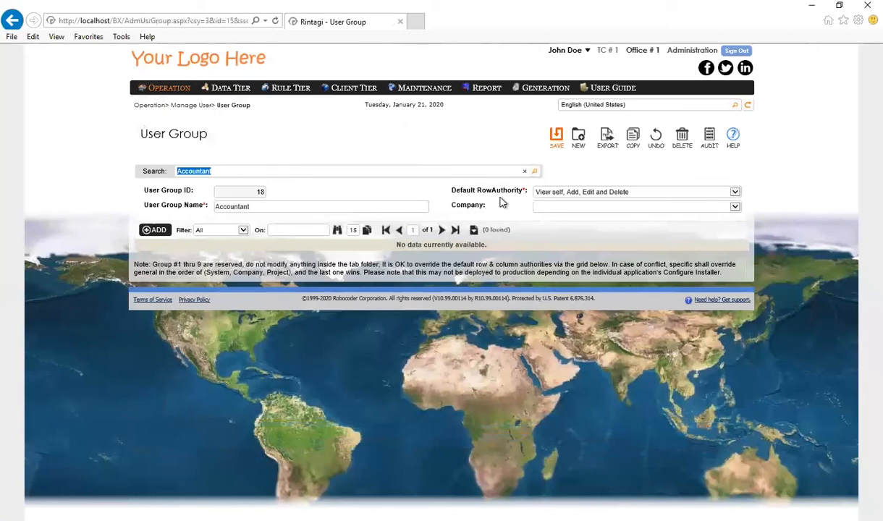
- Set the Accountant group's default row authority to "View all, Add, Edit and Delete" and save the group
left_click(598, 194)
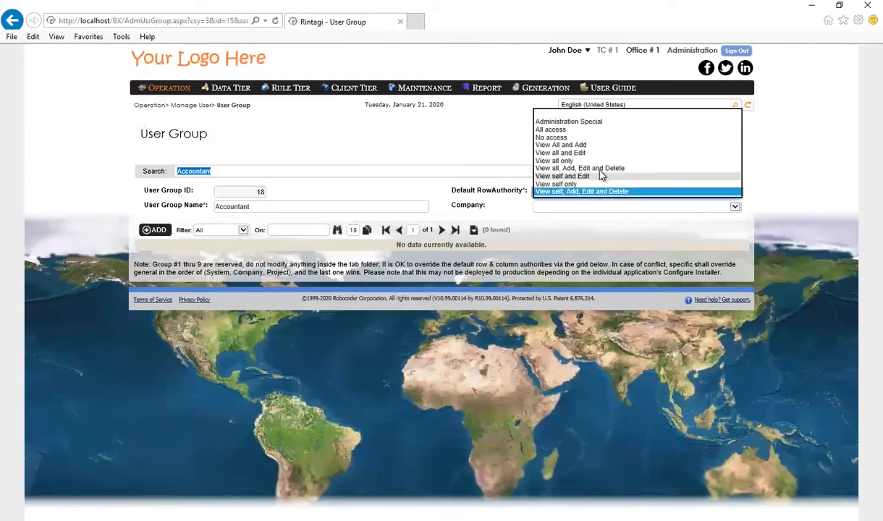
left_click(601, 169)
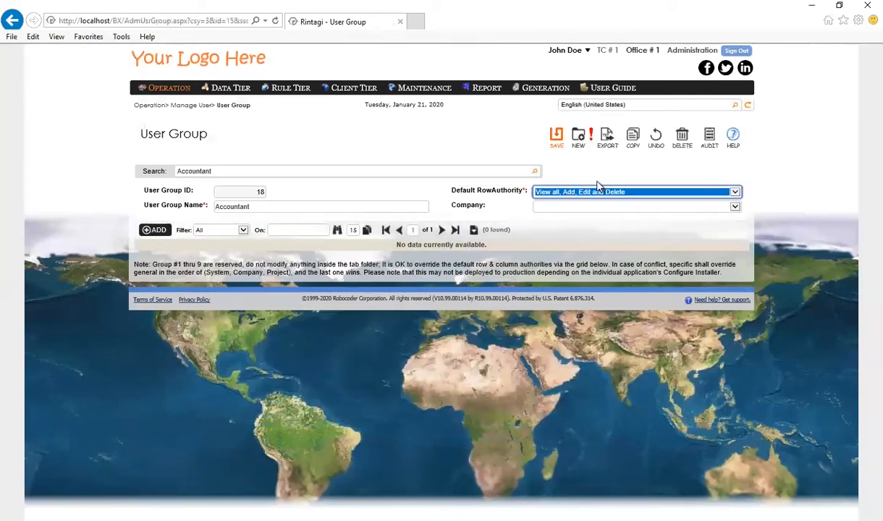
left_click(556, 136)
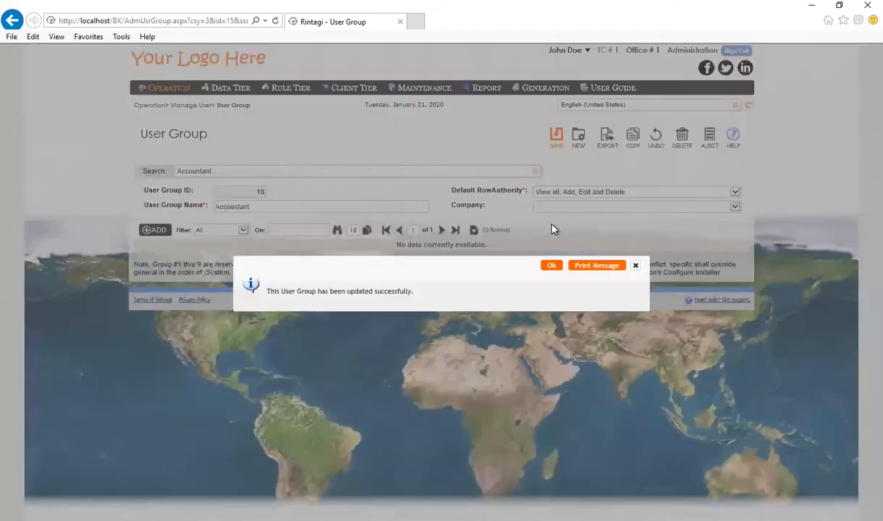
left_click(554, 266)
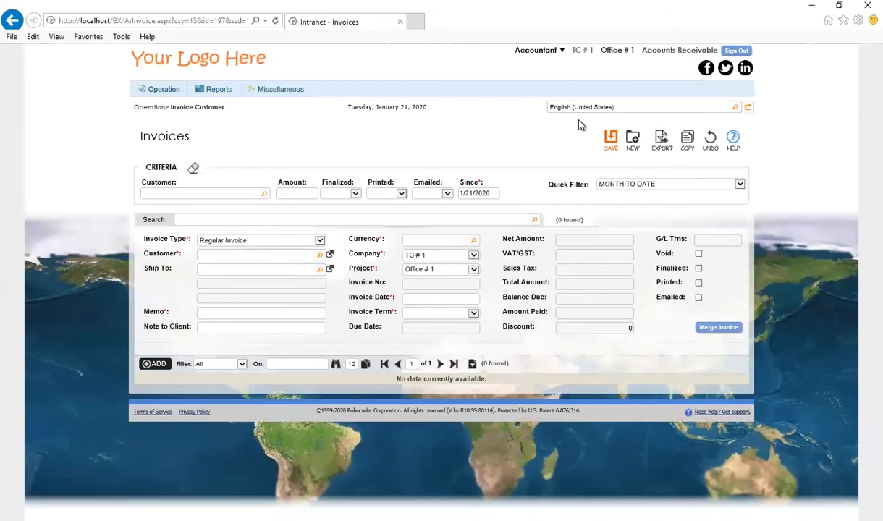
- Sign out of the accountant session and sign back in with the saved accountant login
left_click(736, 50)
left_click(461, 167)
left_click(461, 179)
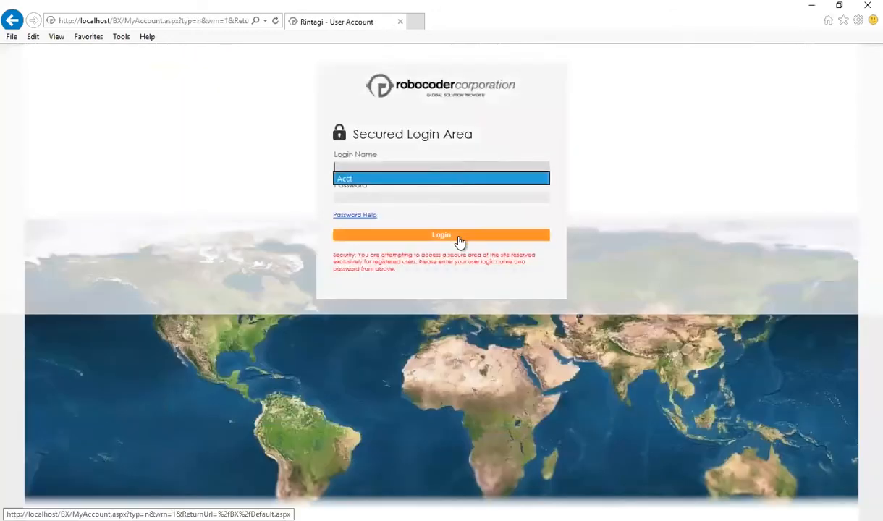
left_click(459, 235)
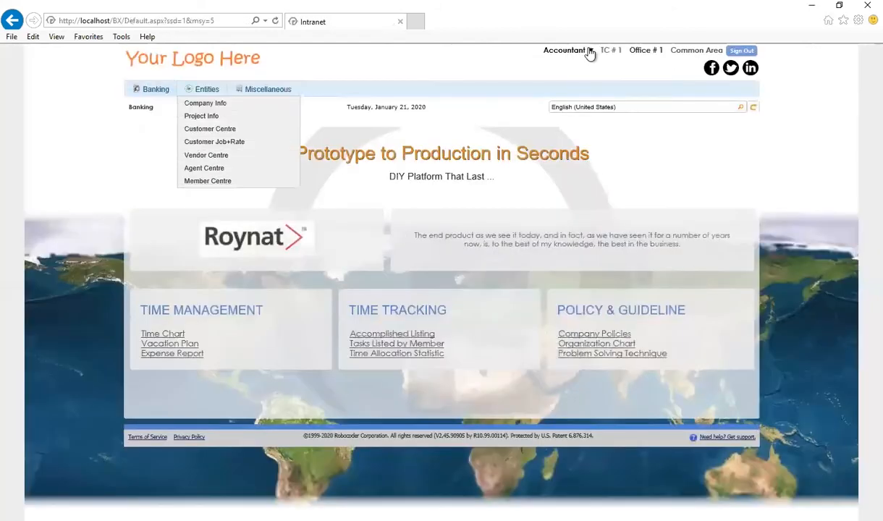
- Switch the accountant session to Accounts Receivable, open the customer invoice screen and load the existing "Invoice # 1"
left_click(565, 50)
left_click(499, 121)
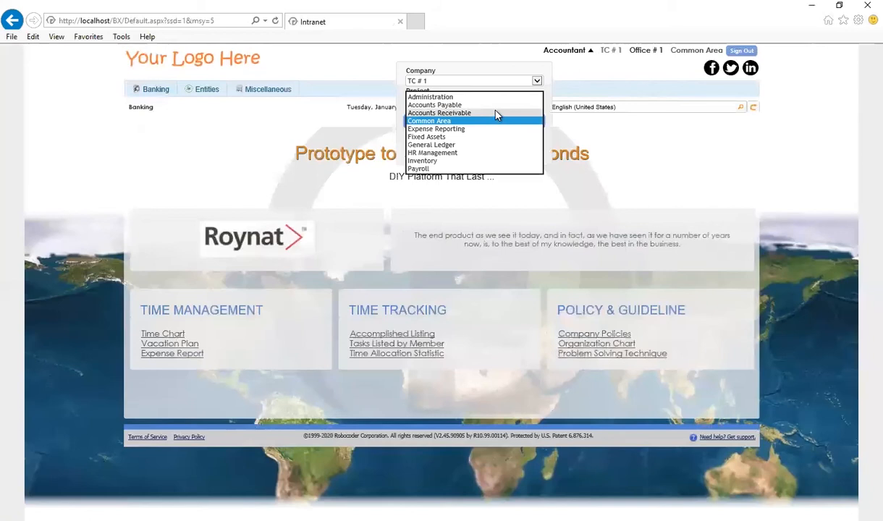
left_click(497, 115)
mouse_move(176, 96)
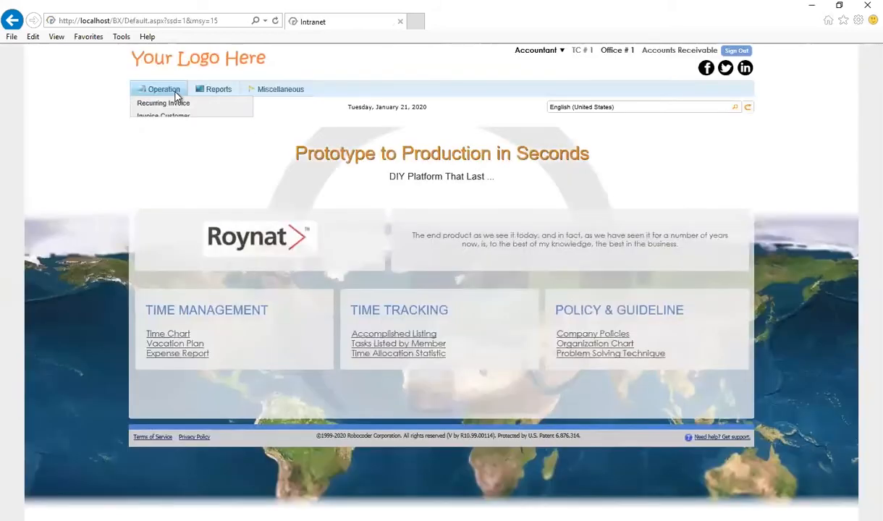
left_click(177, 118)
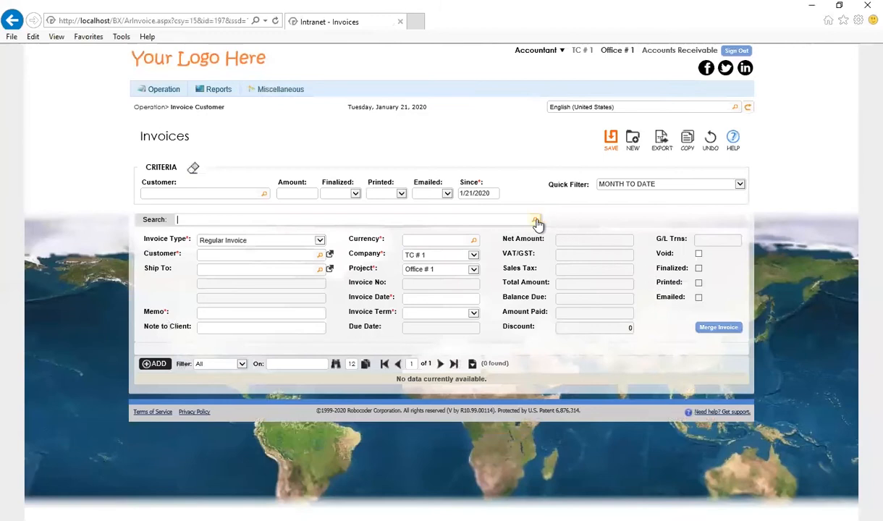
left_click(502, 246)
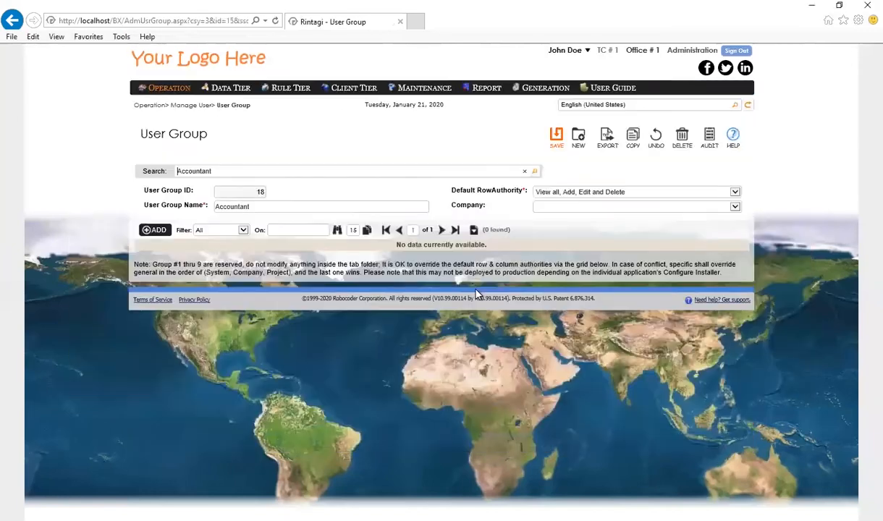
- Return to the administrator session, switch it to Accounts Receivable and load "Invoice # 1" on the customer invoice screen
left_click(572, 54)
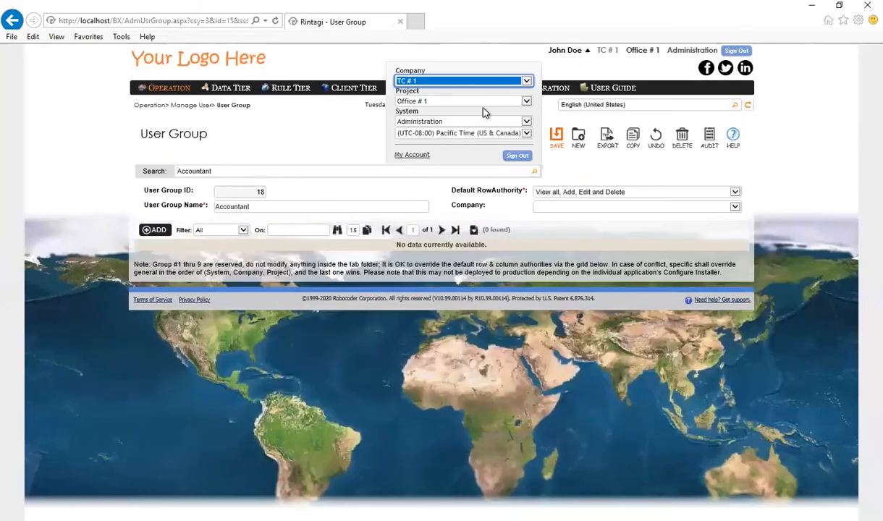
left_click(483, 112)
left_click(434, 135)
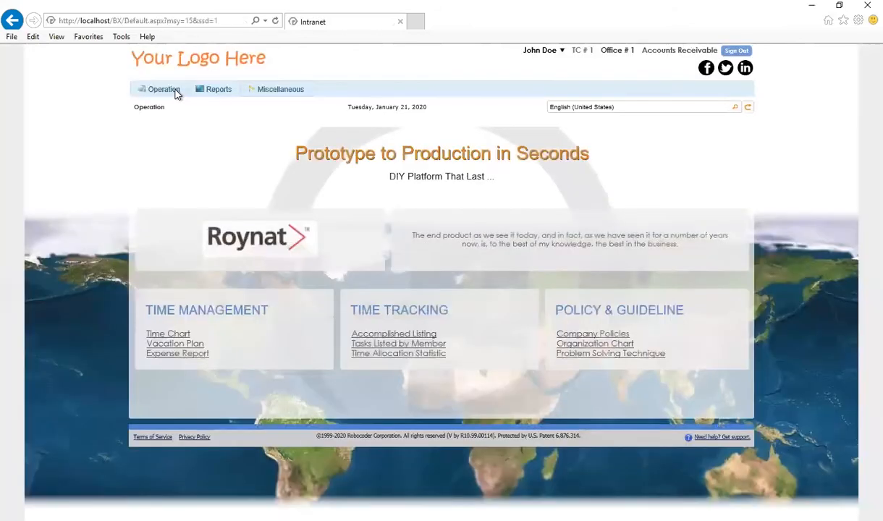
mouse_move(176, 92)
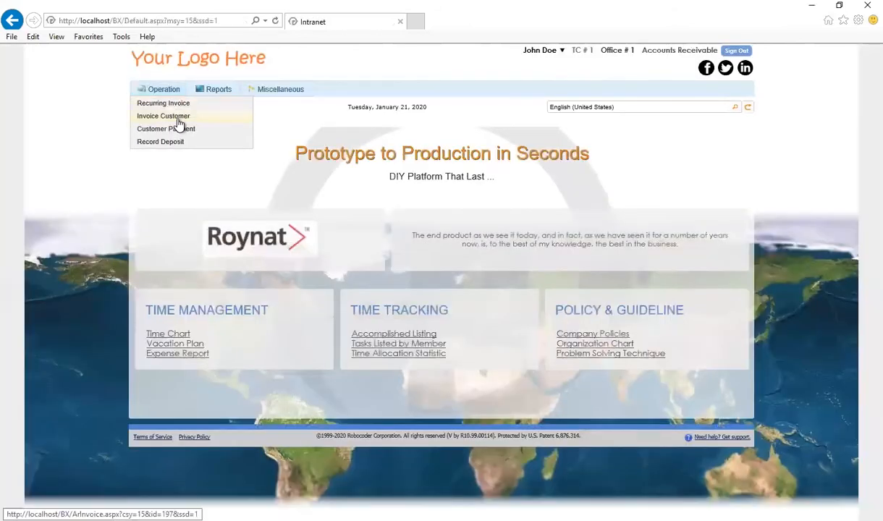
left_click(172, 116)
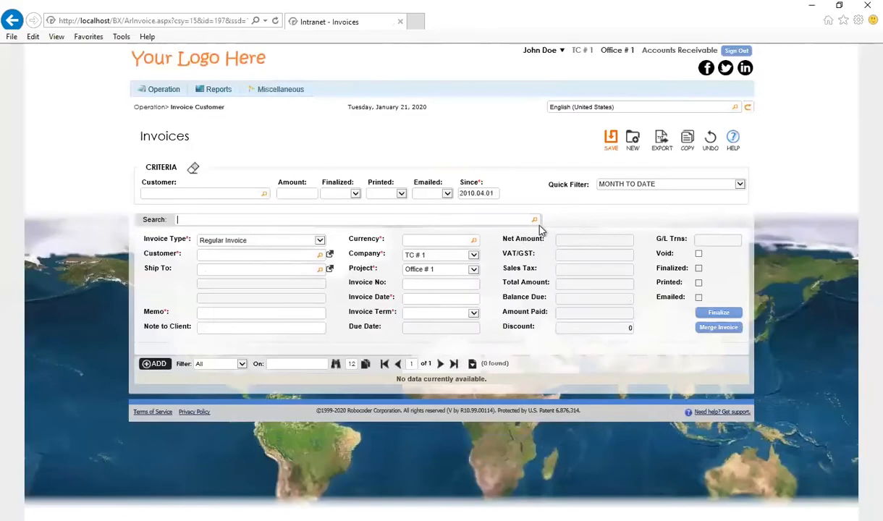
left_click(487, 236)
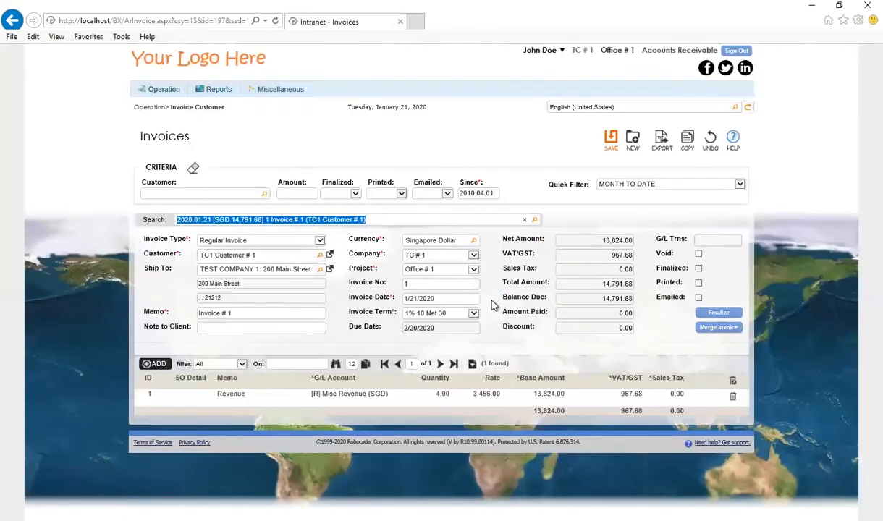
- Change the invoice number of "Invoice # 1" to 999997 and save the invoice
left_click(451, 285)
type("999997")
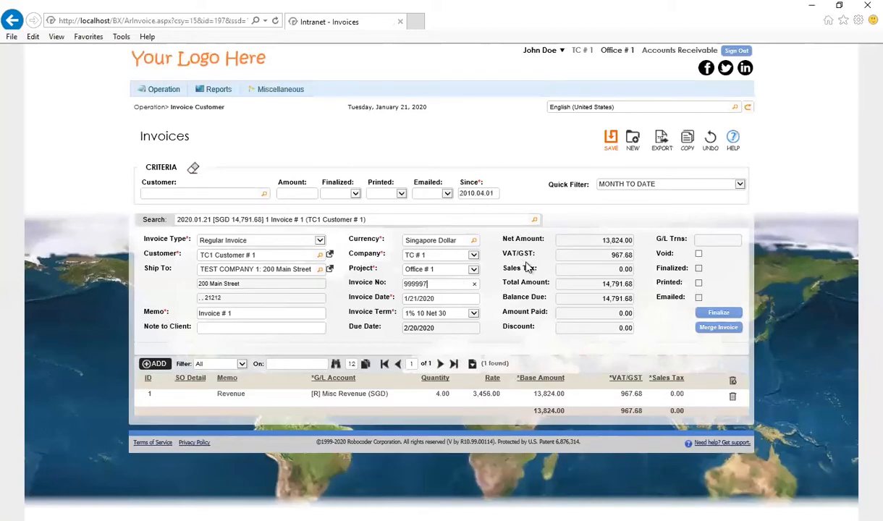
left_click(611, 139)
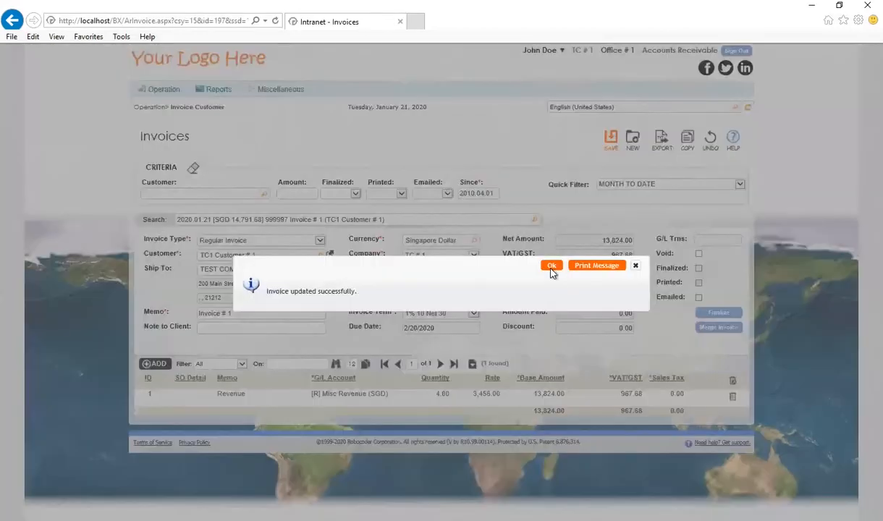
left_click(525, 259)
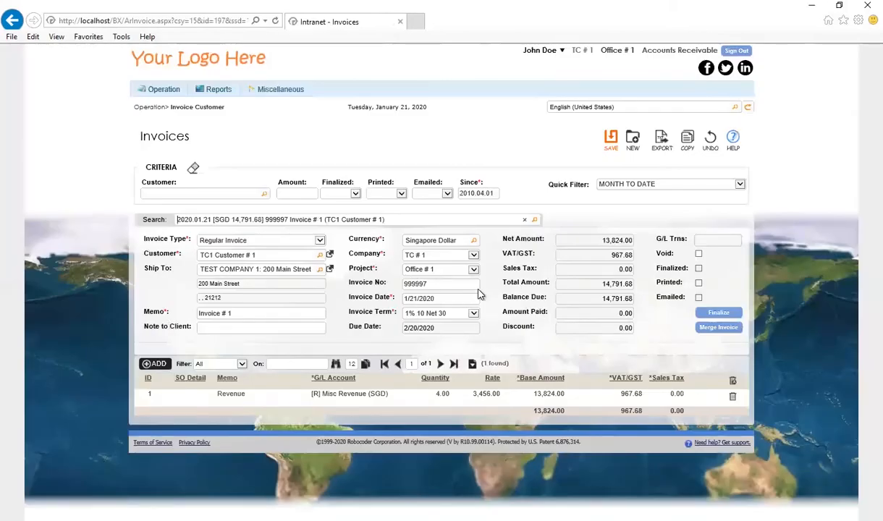
- Finalize invoice 999997 and clear the form for a new invoice
left_click(706, 313)
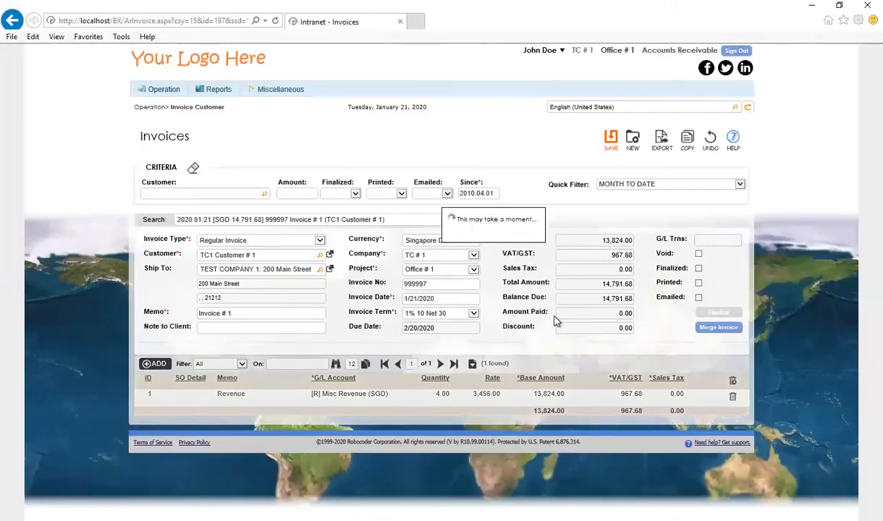
left_click(547, 265)
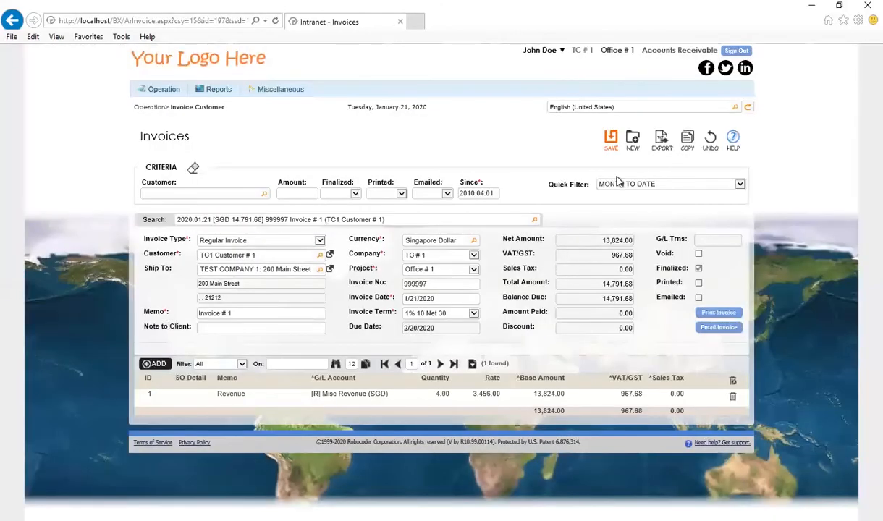
left_click(632, 140)
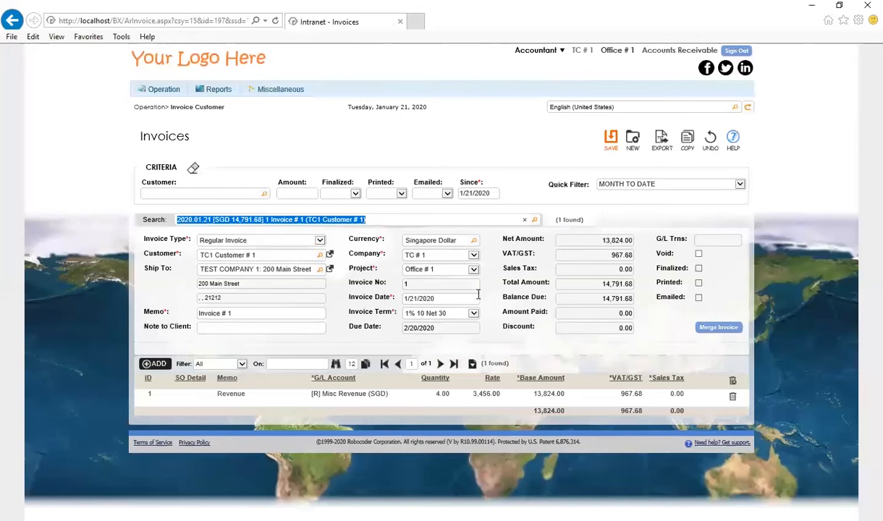
- In the accountant session, clear the loaded record and reload invoice 999997 to check its finalized version
left_click(525, 220)
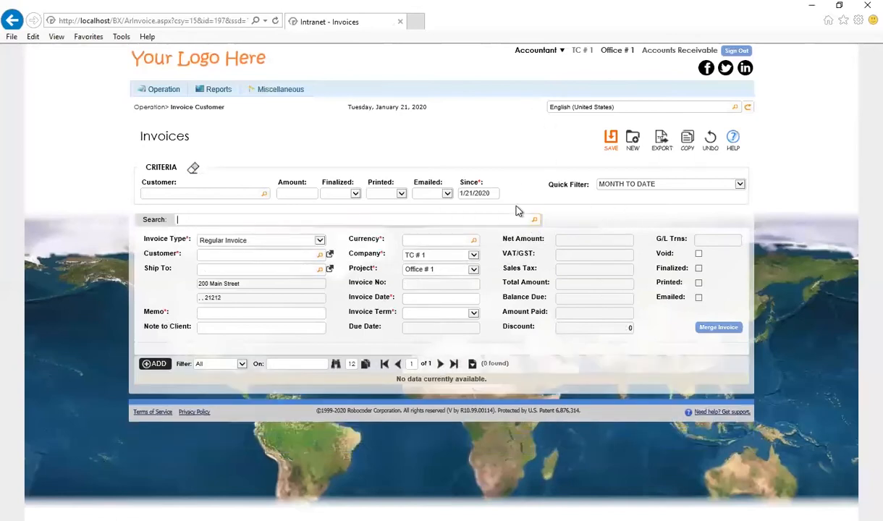
left_click(534, 220)
left_click(510, 246)
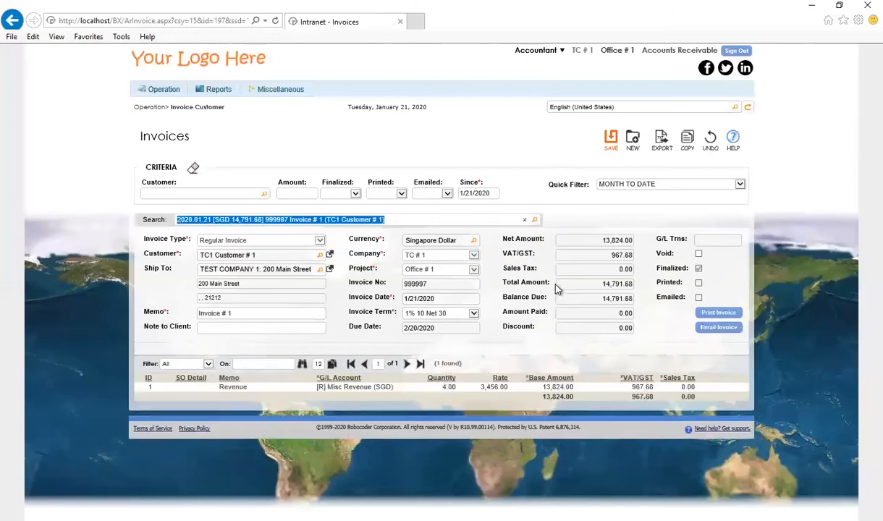
- Start a new invoice for TC1 Customer # 1 in Singapore Dollar with the memo "Invoice Test # 1"
left_click(635, 152)
left_click(301, 284)
left_click(473, 241)
left_click(462, 269)
left_click(312, 314)
type("Invoice Test # 1")
- Add an invoice line with memo "Sales Revenue" and the G/L account [R] Misc Revenue (SGD)
left_click(167, 364)
left_click(308, 396)
type("Sales Revenue")
left_click(388, 396)
key("Down")
key("Down")
- Set the Sales Revenue line's quantity to 4 and its rate to 3434, and save the invoice
left_click(479, 396)
type("4")
left_click(519, 397)
type("3434")
left_click(608, 147)
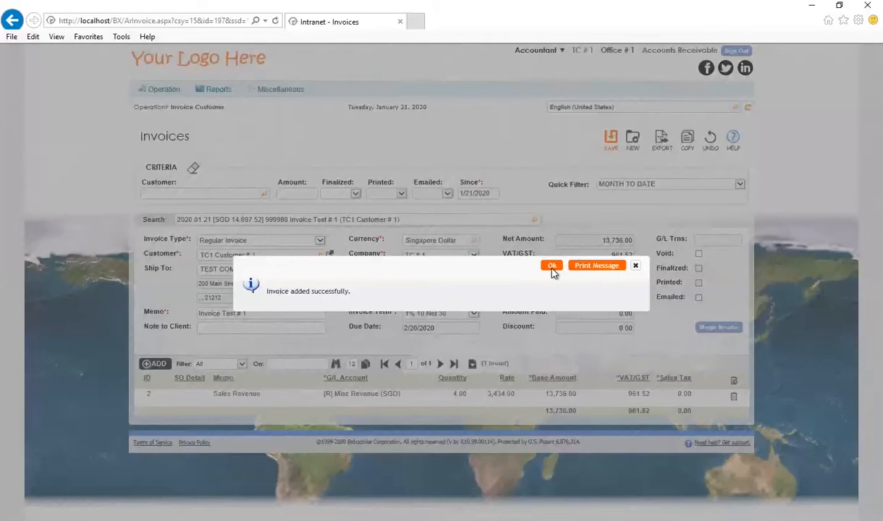
left_click(553, 267)
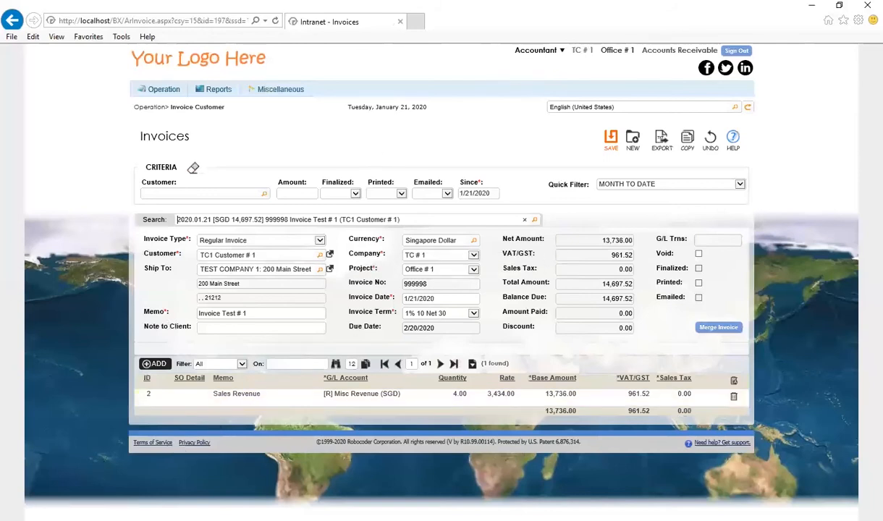
- In the administrator session, open the Customer Payment screen and choose Bank Account # 1 and TC1 Customer # 1 for the payment
left_click(94, 477)
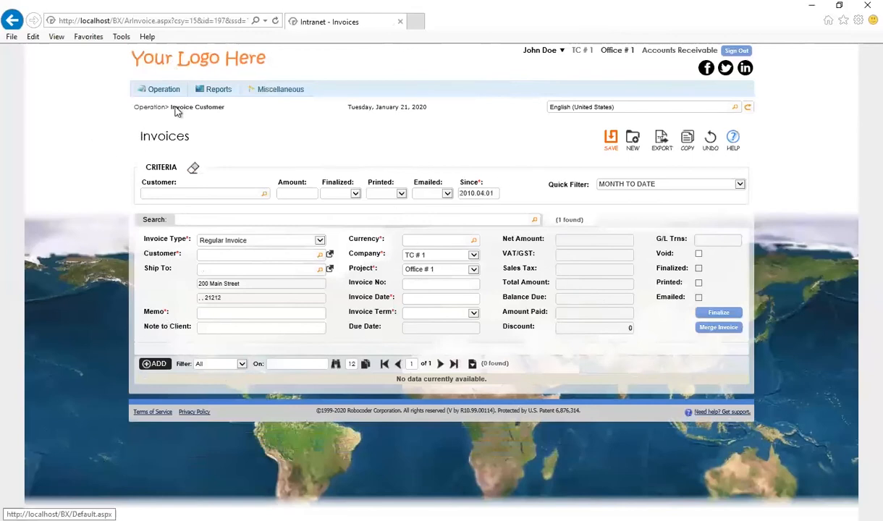
mouse_move(165, 91)
left_click(178, 129)
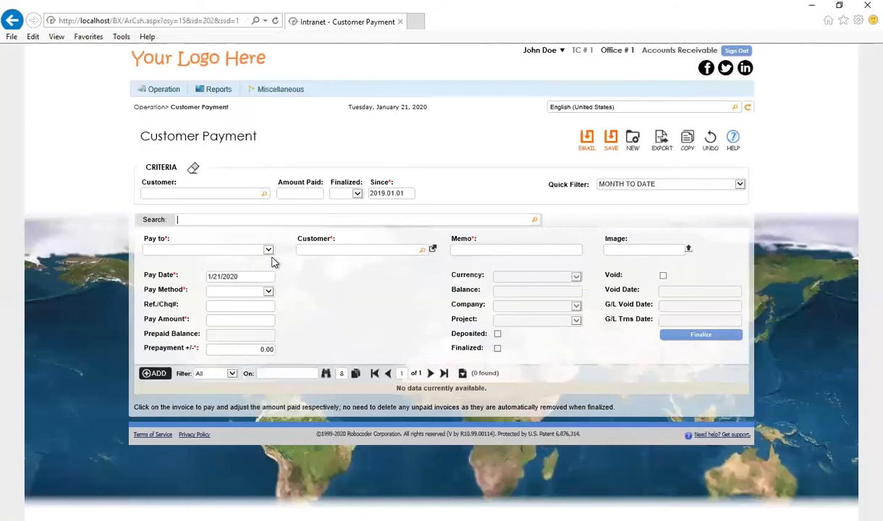
left_click(266, 253)
left_click(217, 258)
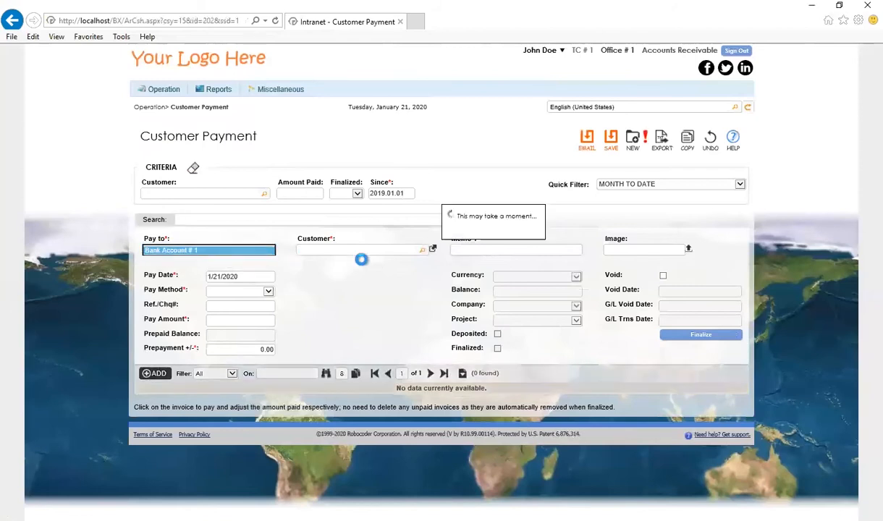
left_click(424, 253)
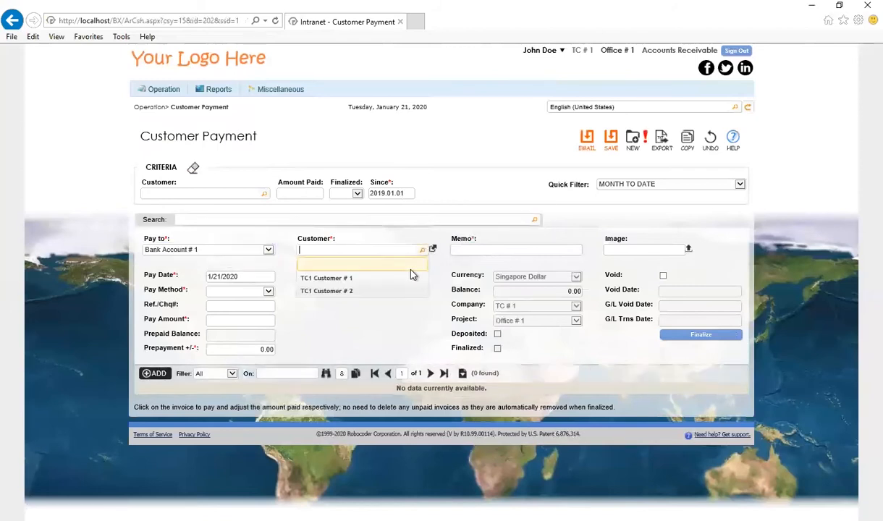
left_click(413, 276)
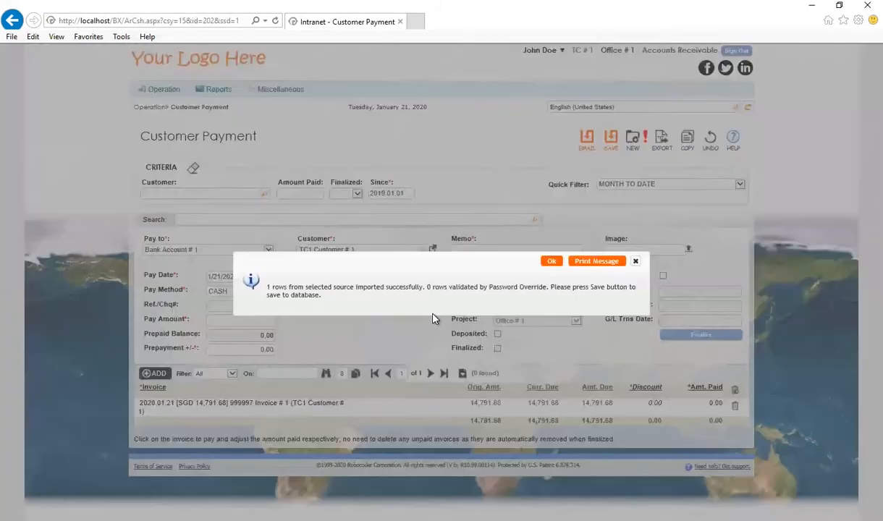
- Enter the memo "Payment Test # 1", set the pay amount to 14000, and apply 14,000.00 to the imported invoice
left_click(550, 264)
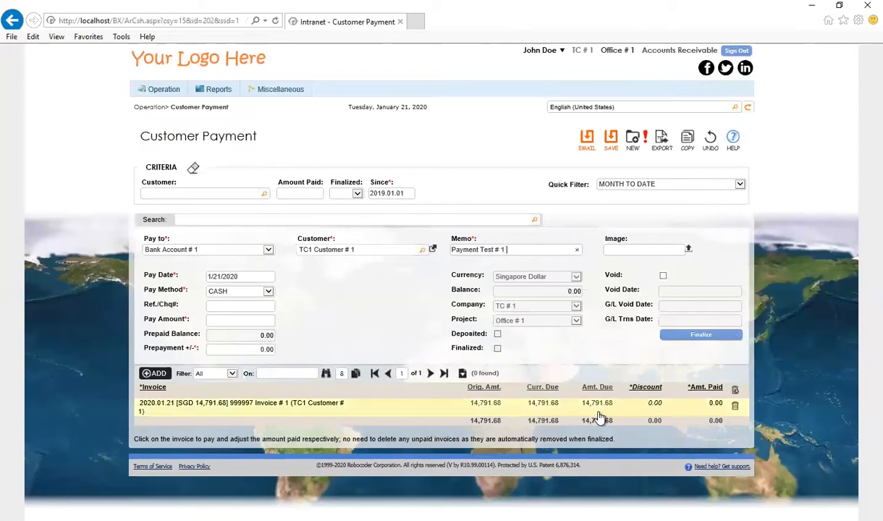
left_click(267, 320)
type("14000")
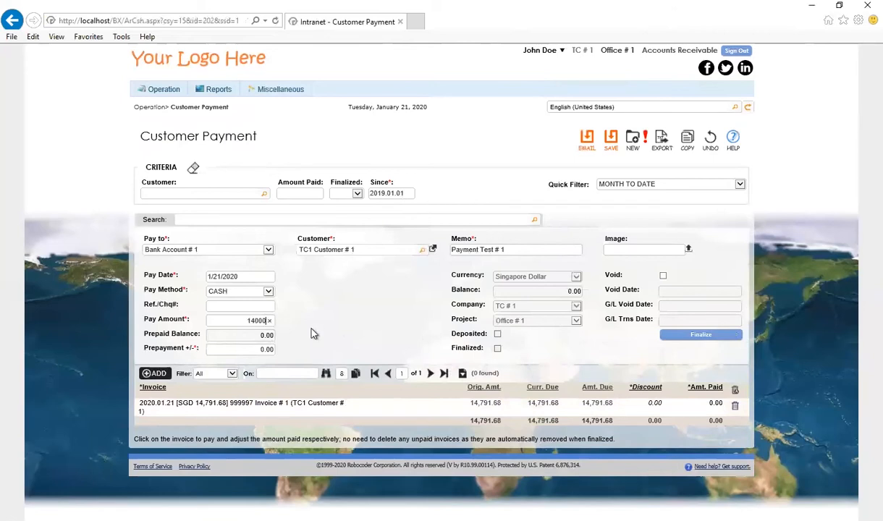
left_click(353, 332)
left_click(692, 412)
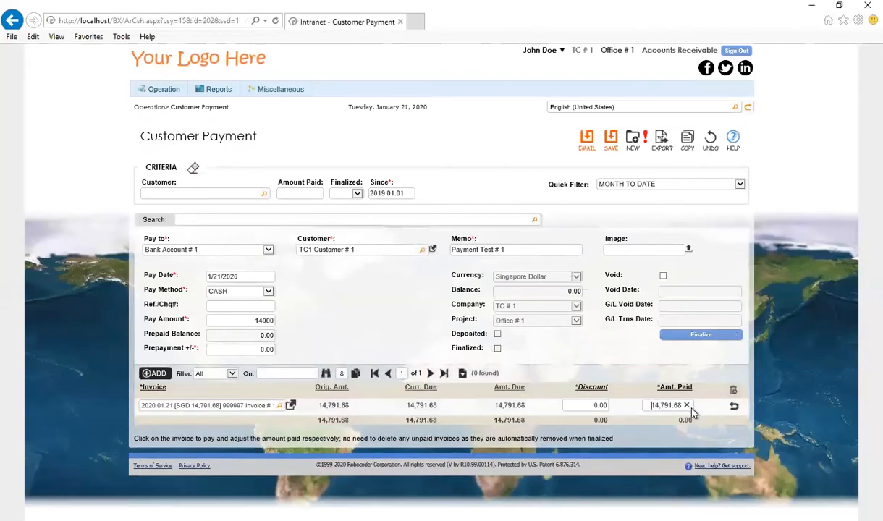
left_click(686, 406)
- Save and finalize the customer payment
left_click(612, 142)
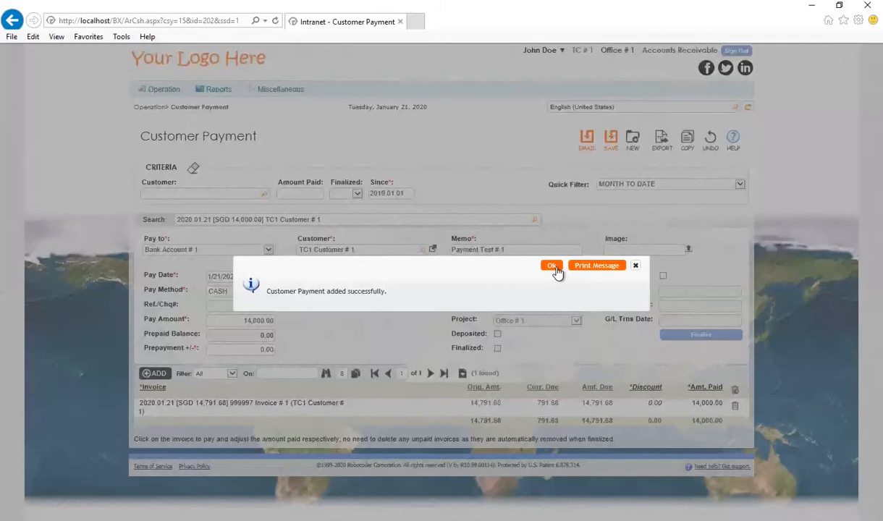
left_click(553, 266)
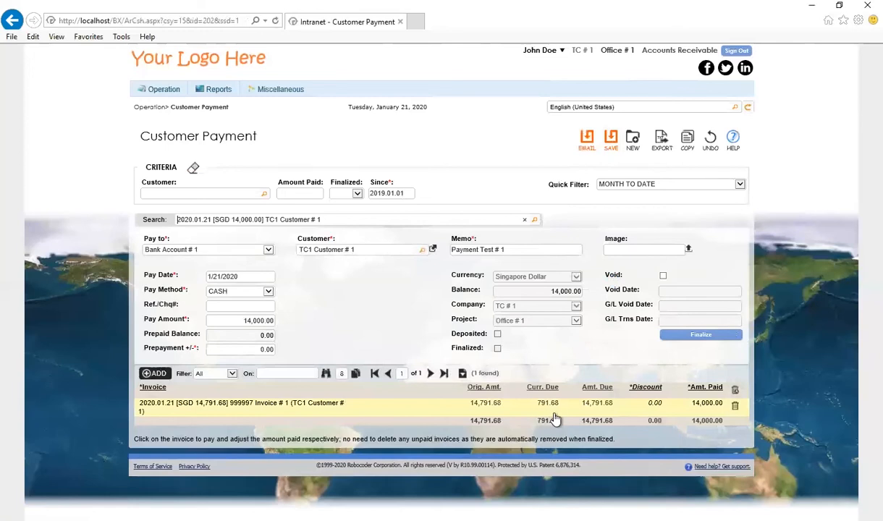
left_click(696, 336)
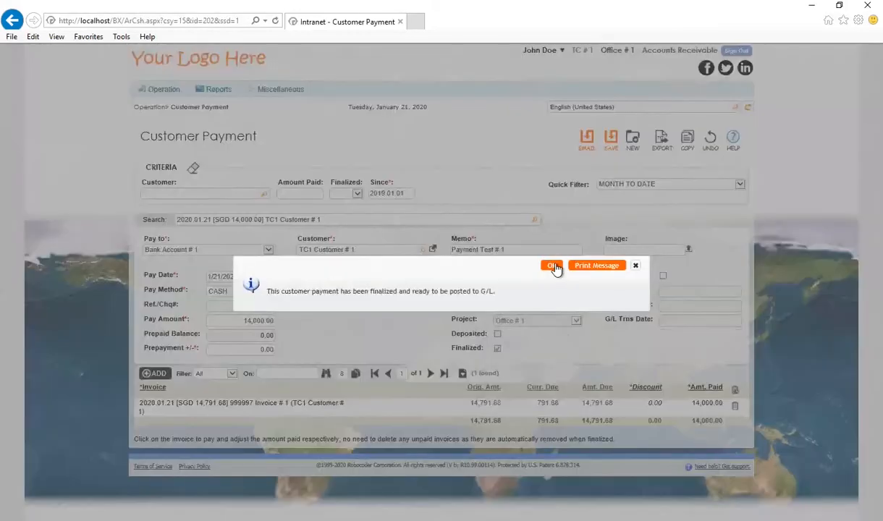
left_click(556, 265)
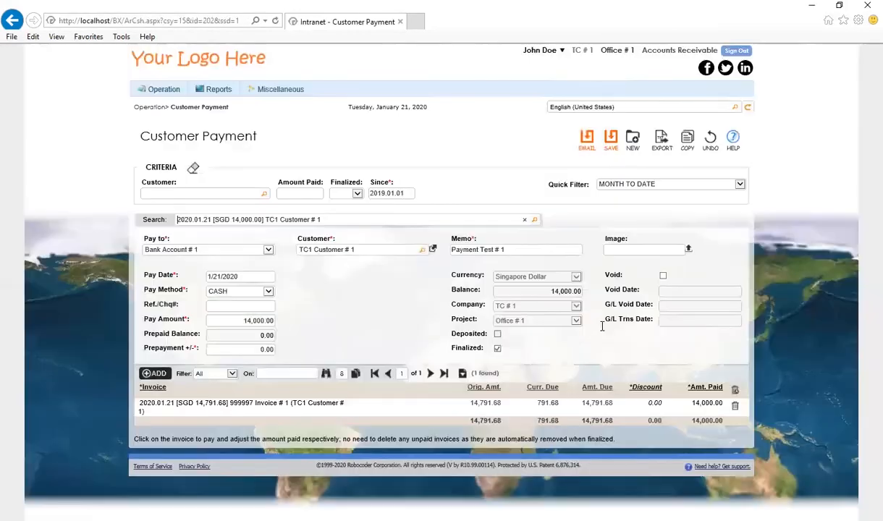
- Open the Record Deposit screen and load the CASH payments from Bank Account # 1 into a new deposit
left_click(160, 89)
left_click(172, 142)
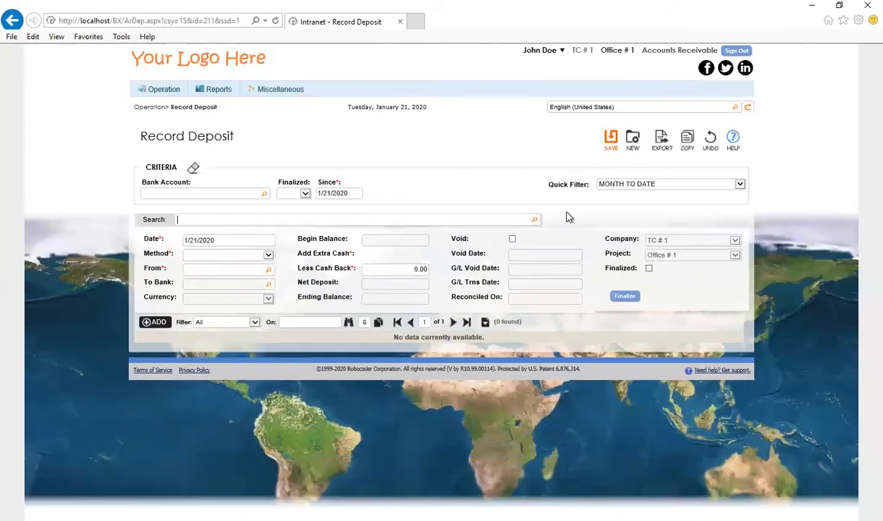
left_click(534, 220)
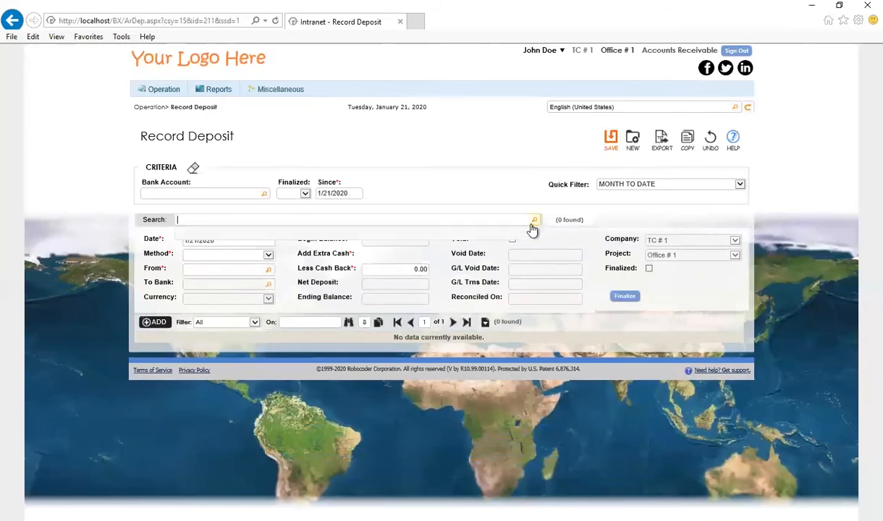
left_click(243, 255)
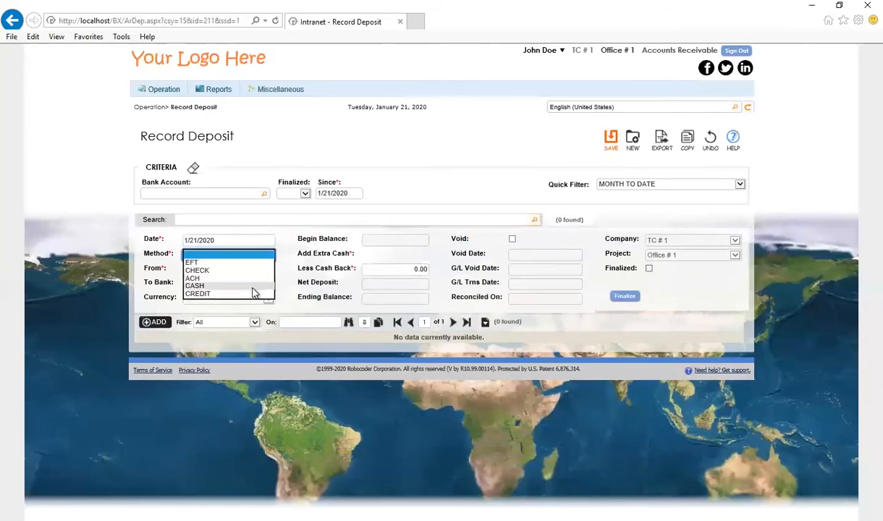
left_click(245, 275)
left_click(267, 270)
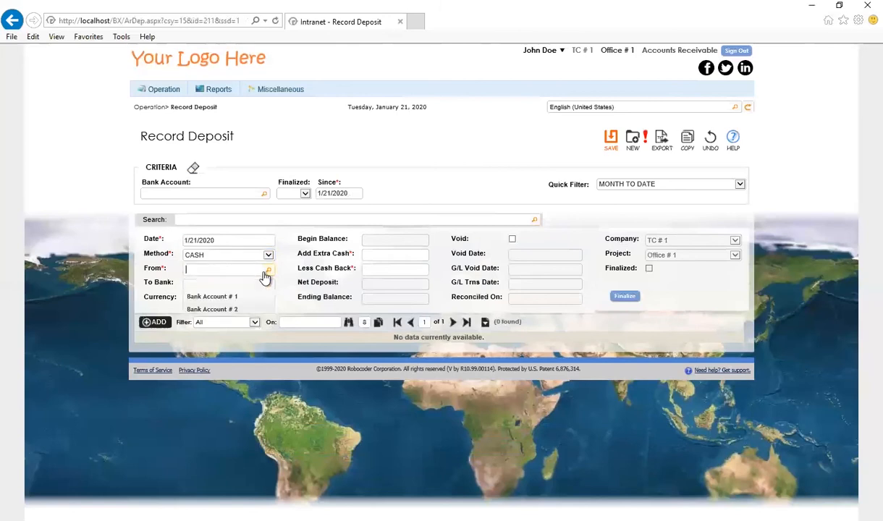
left_click(300, 294)
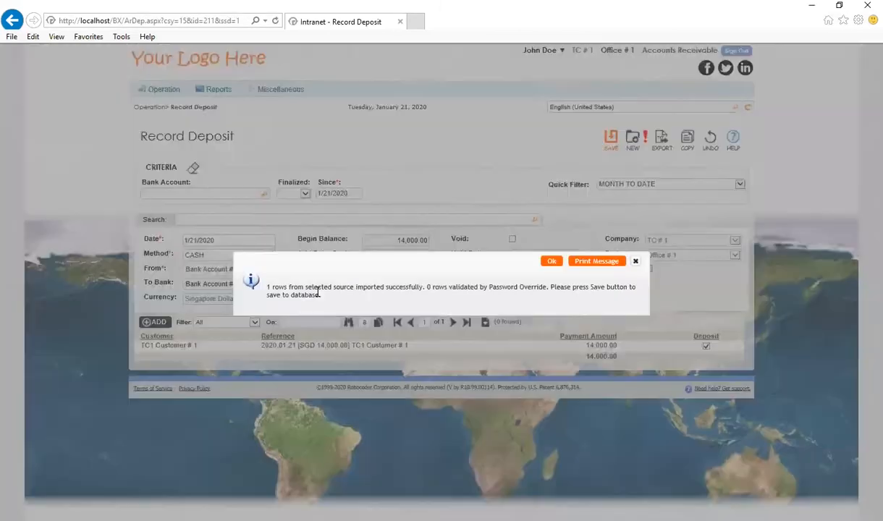
left_click(550, 262)
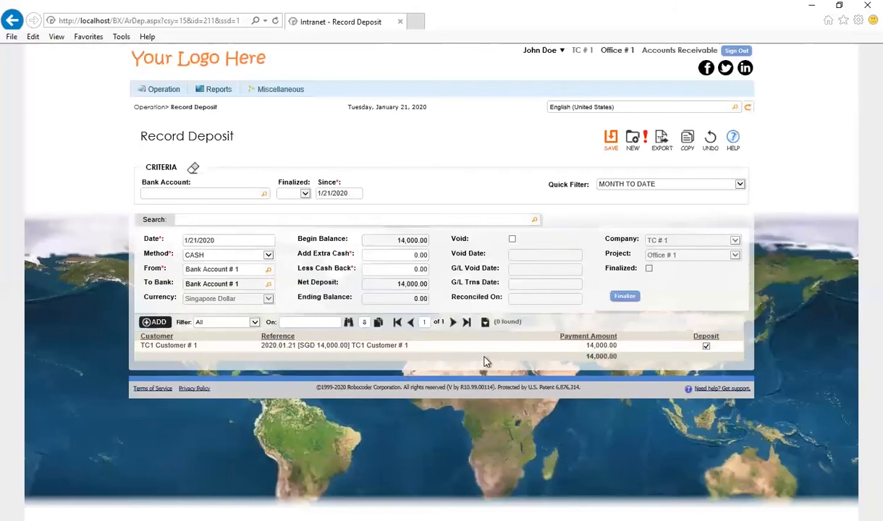
- Save and finalize the cash deposit for Bank Account # 1
left_click(610, 143)
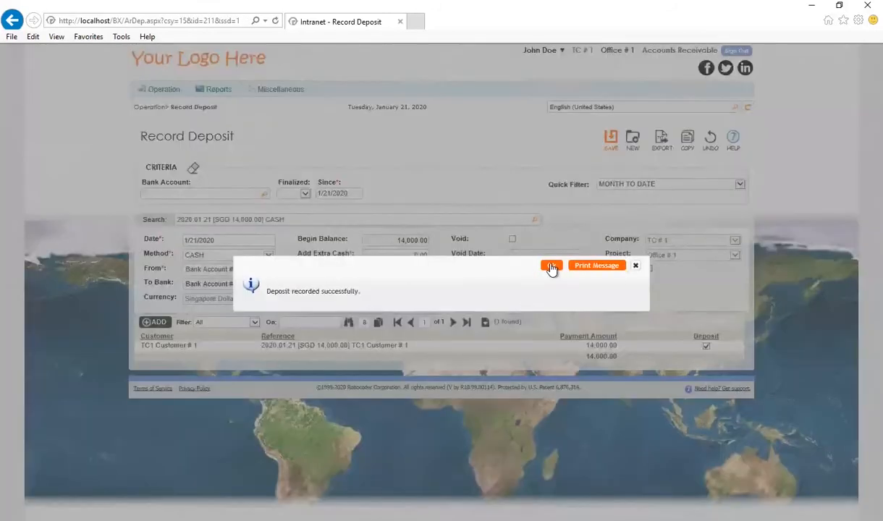
left_click(548, 267)
left_click(625, 297)
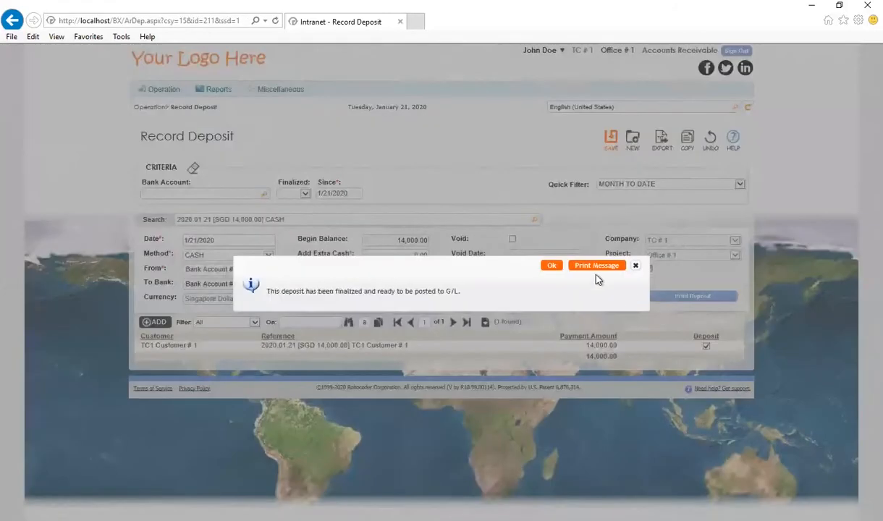
left_click(550, 266)
- Switch to the Common Area system and open the Bank Transfer screen
mouse_move(159, 90)
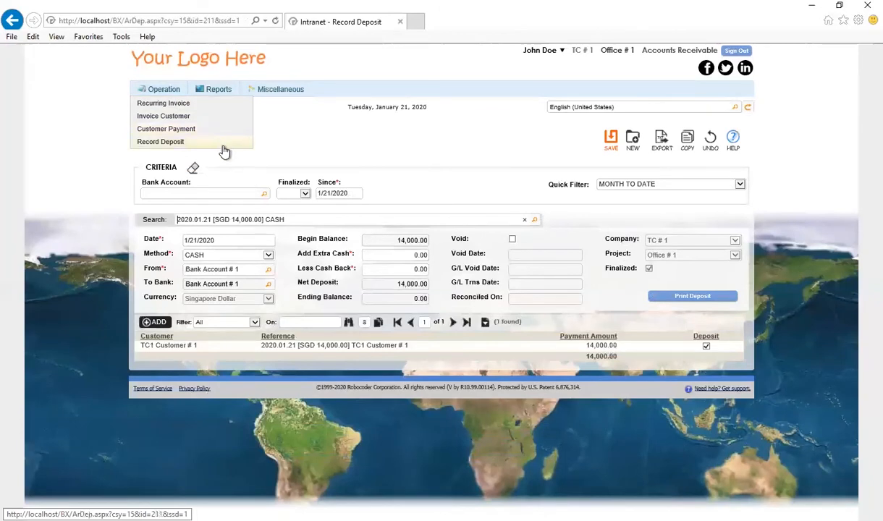
left_click(477, 179)
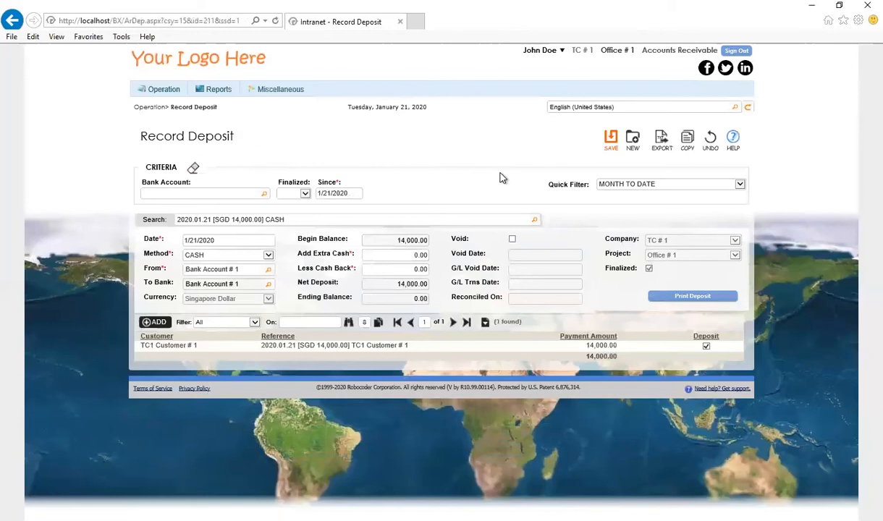
left_click(550, 52)
left_click(517, 120)
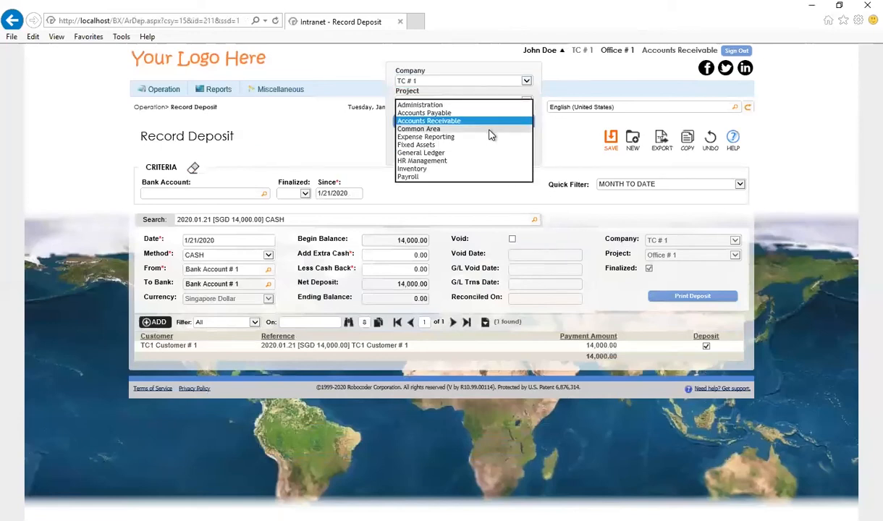
left_click(474, 129)
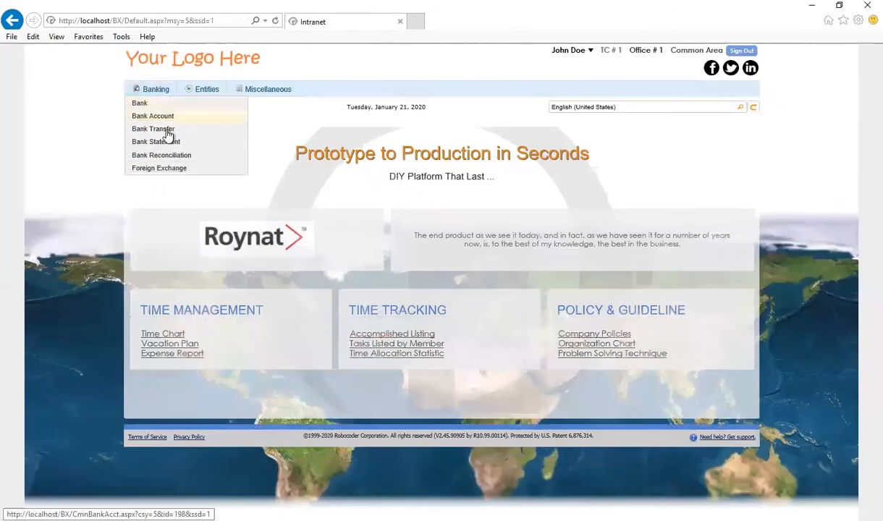
left_click(167, 131)
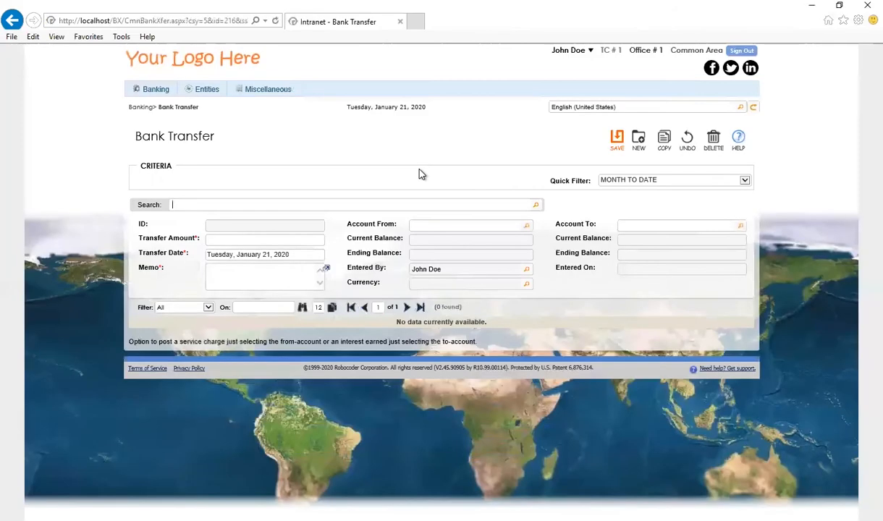
- Set up a bank transfer of 300 from [SGD] Bank Account # 1 to [SGD] Bank Account # 2
left_click(319, 239)
type("300")
left_click(527, 227)
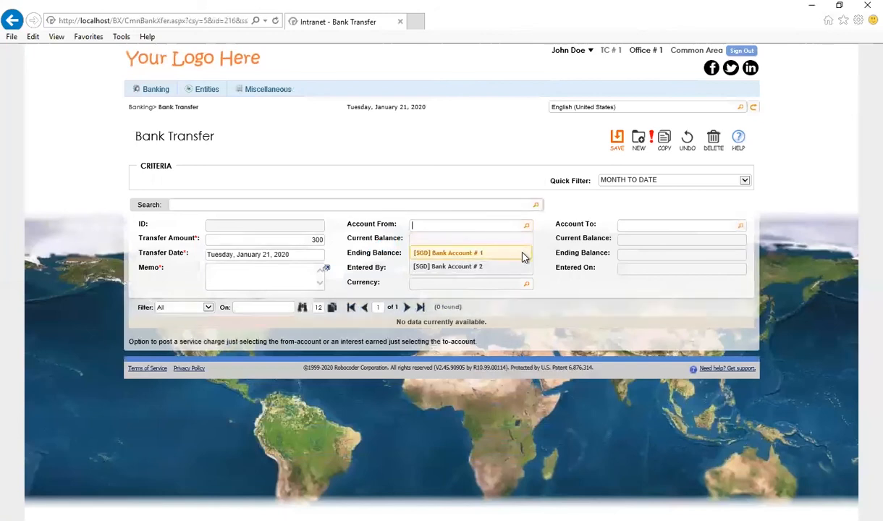
left_click(522, 253)
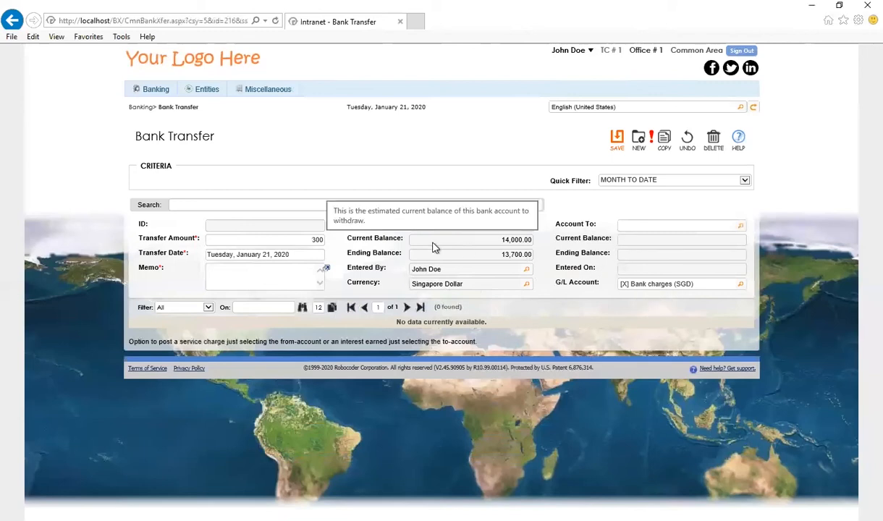
left_click(740, 227)
left_click(693, 264)
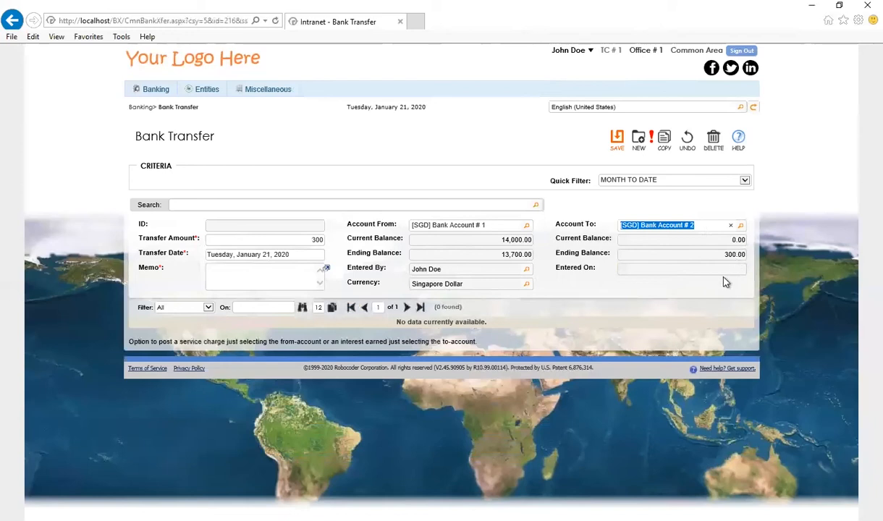
- Enter the memo "Bank Xfer Test" and save the bank transfer
left_click(616, 139)
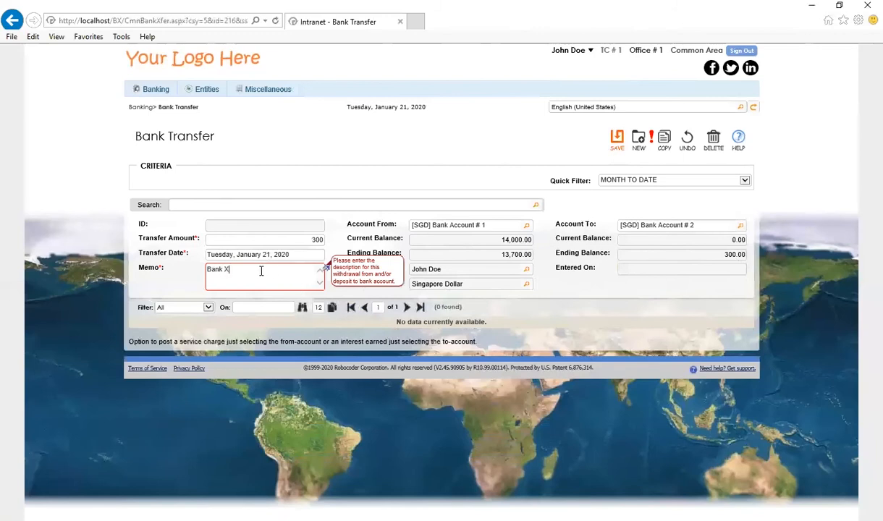
type("Test")
left_click(617, 141)
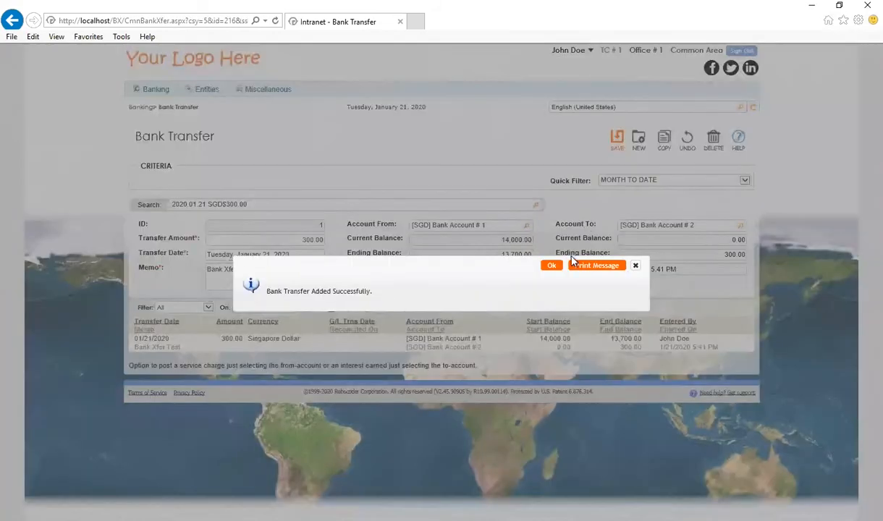
left_click(548, 262)
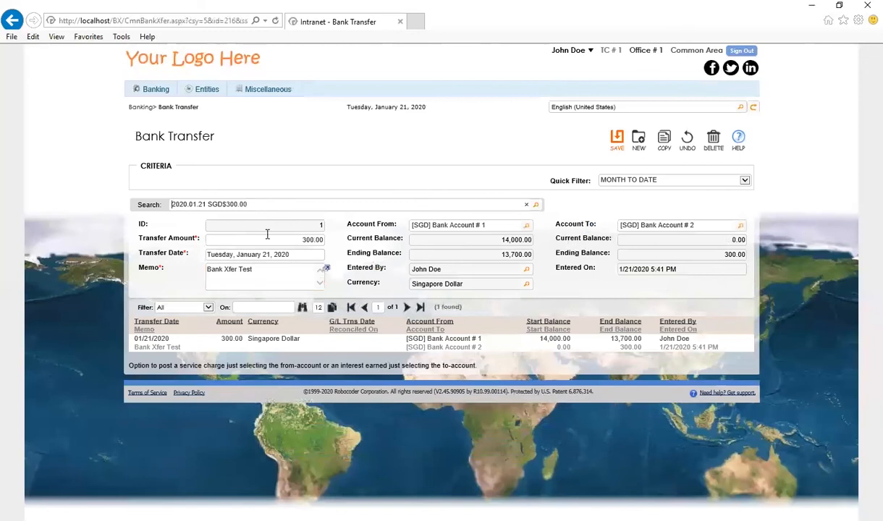
- Switch to the Fixed Assets system and open the Asset Types screen
mouse_move(166, 93)
left_click(552, 52)
left_click(474, 120)
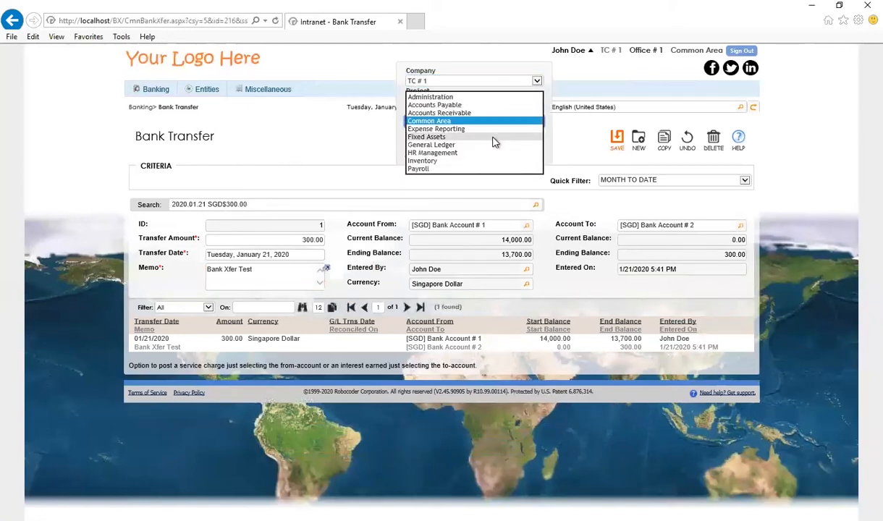
left_click(494, 137)
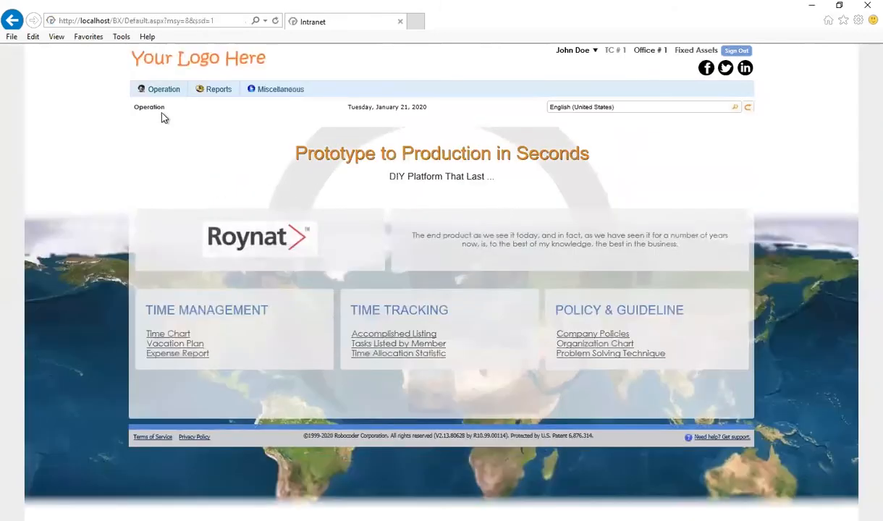
mouse_move(281, 91)
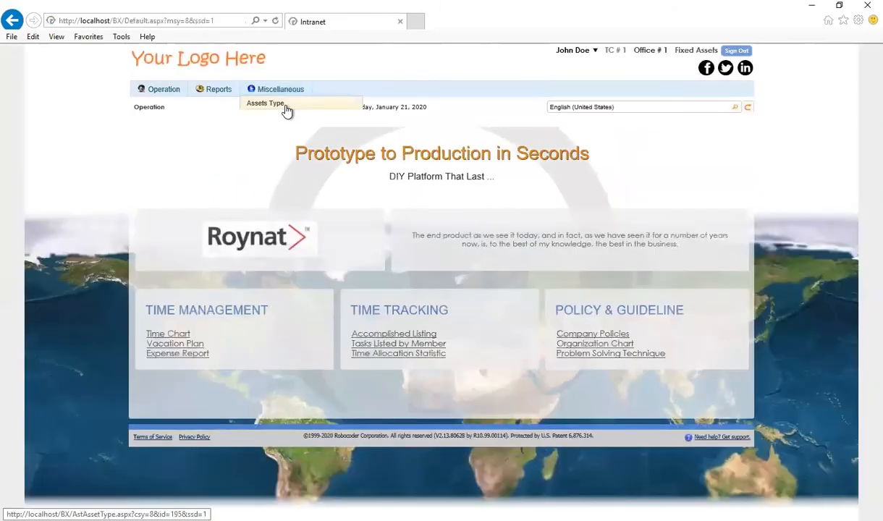
left_click(286, 112)
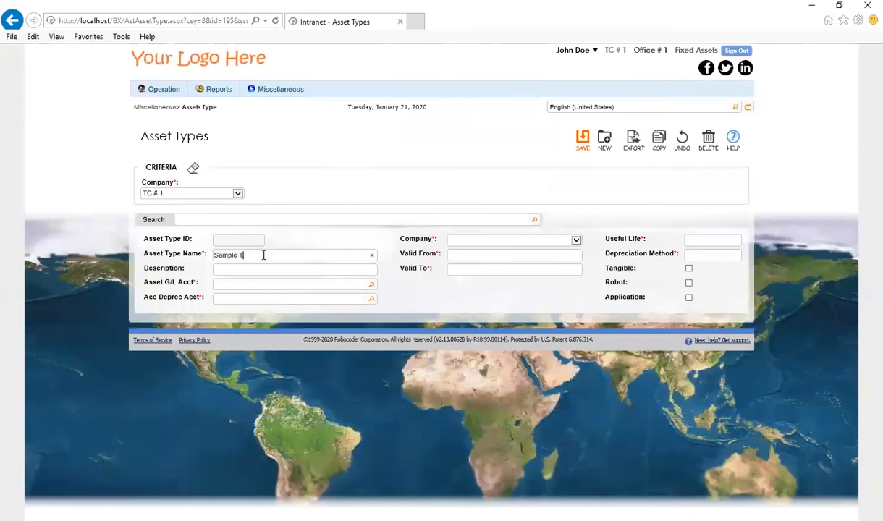
- For asset type "Sample Type", choose [A] Fixed Assets (SGD) as the asset G/L account and [A] Accumulated Depreciation (SGD) as the depreciation account
left_click(345, 283)
type("fixed")
key("Down")
key("Return")
left_click(327, 299)
type("acc")
left_click(335, 321)
- Assign the asset type to company TC # 1 and set its Valid From date to 1/1/2020
left_click(549, 241)
left_click(550, 248)
left_click(545, 254)
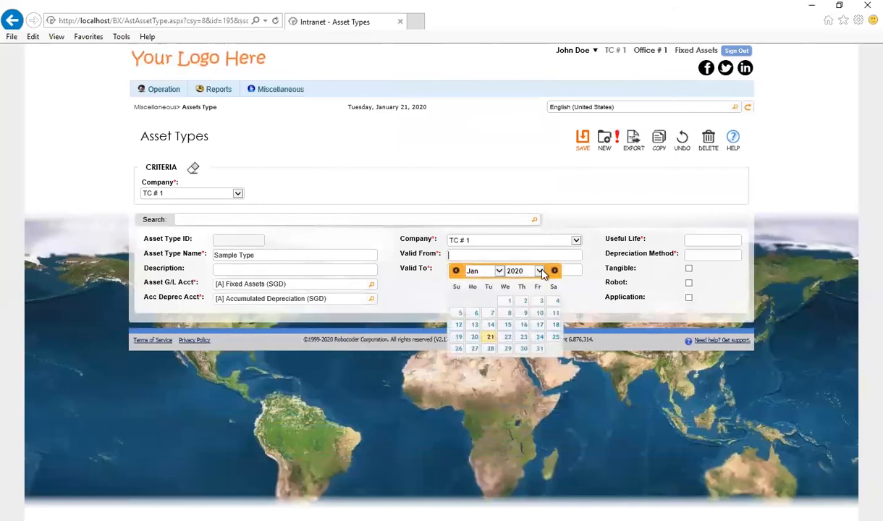
left_click(509, 300)
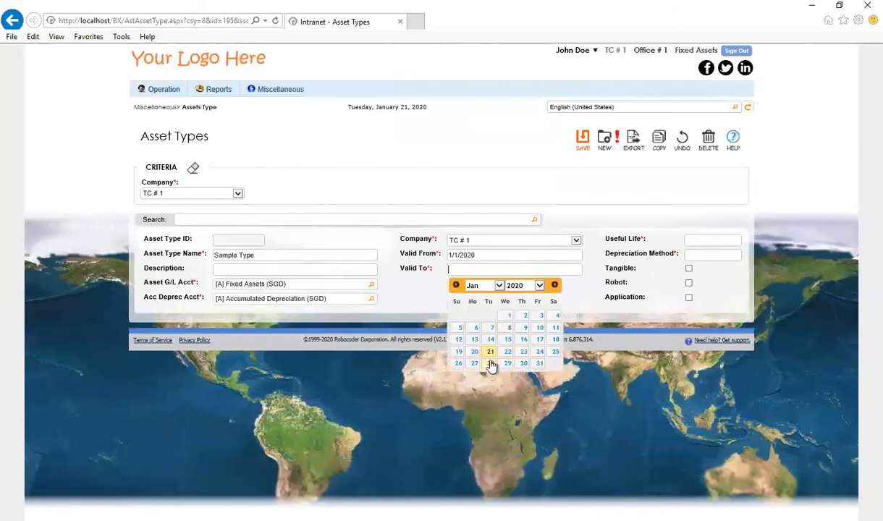
- Set the asset type's Valid To date to 12/31/9999
left_click(532, 286)
left_click(532, 287)
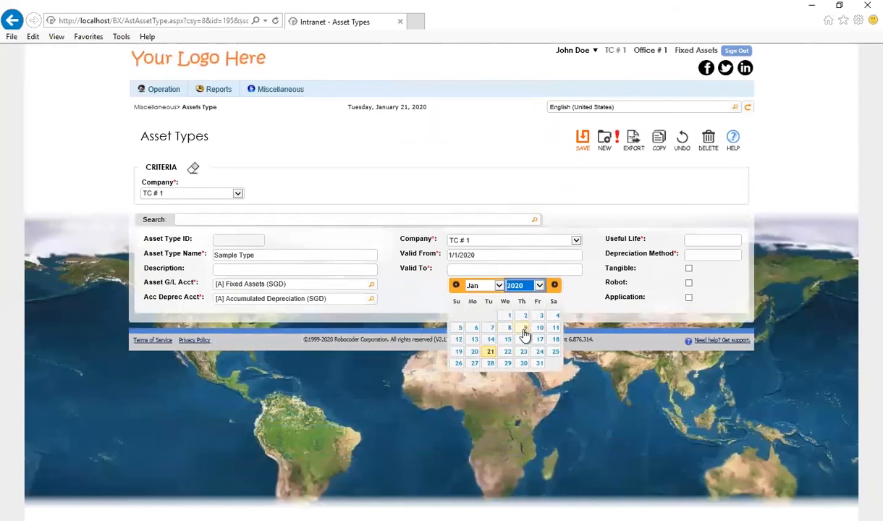
left_click(540, 363)
double_click(482, 273)
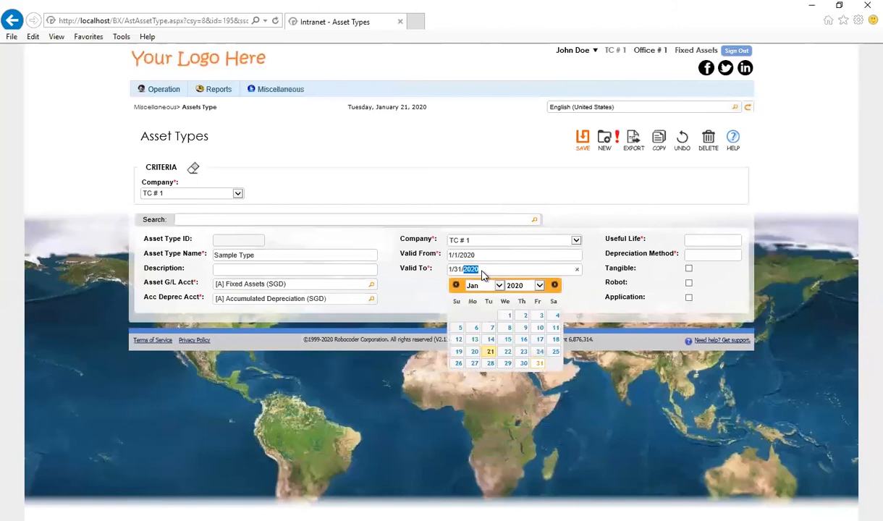
type("9999")
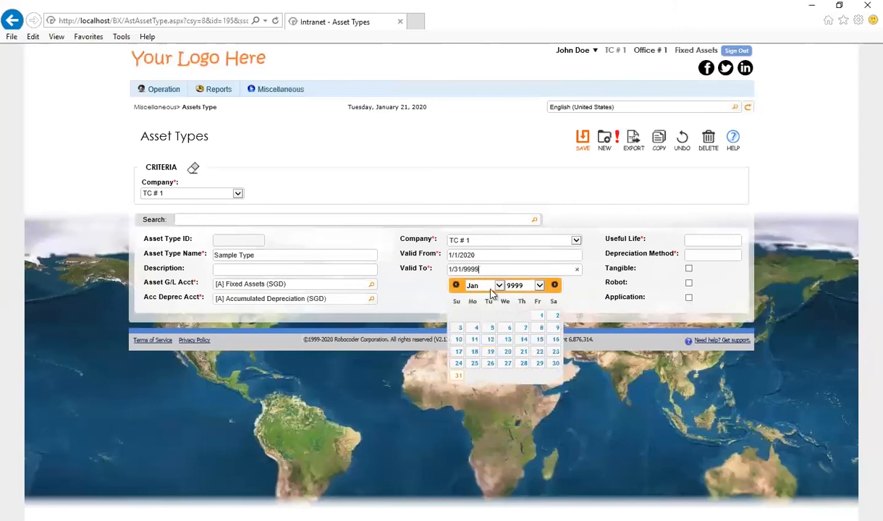
left_click(489, 286)
left_click(489, 373)
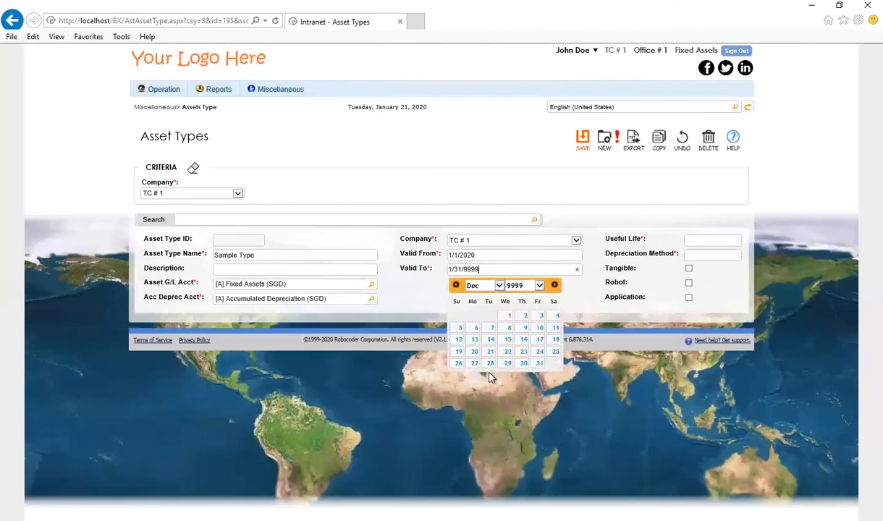
left_click(540, 363)
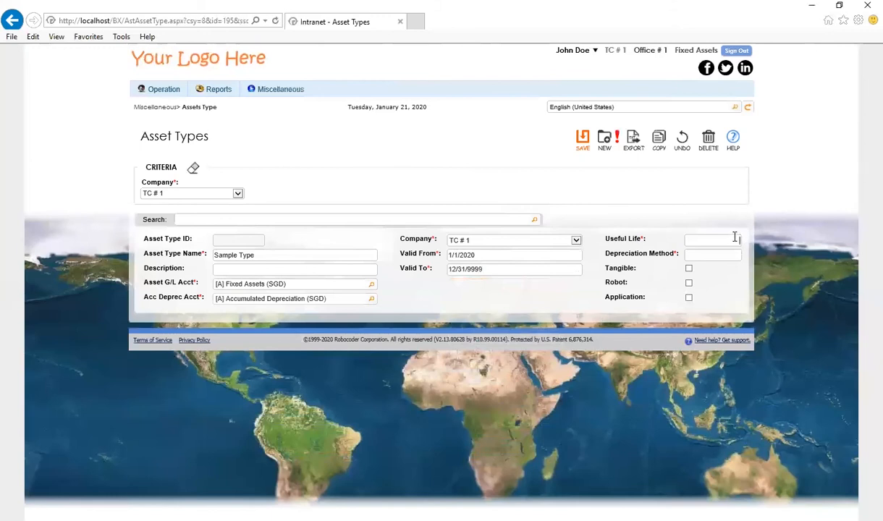
- Give the asset type a useful life of 10 and depreciation method S, and save it
key("Tab")
type("S")
left_click(582, 139)
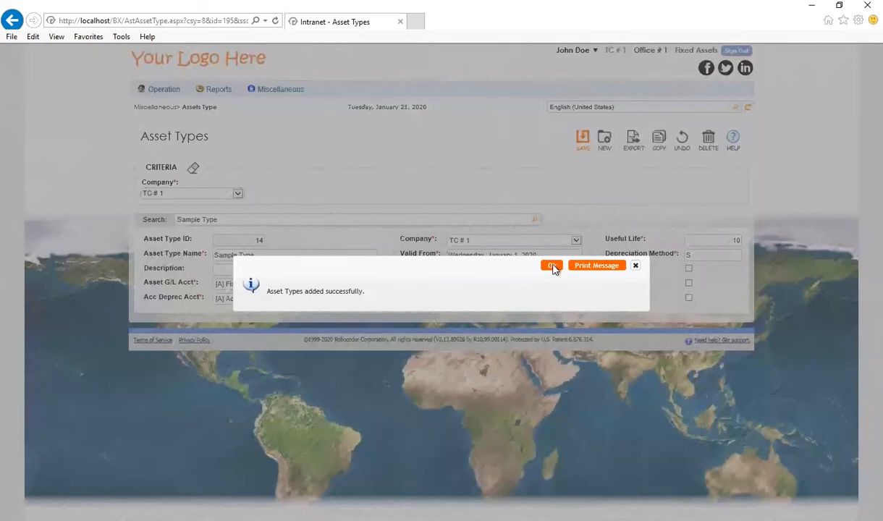
left_click(553, 262)
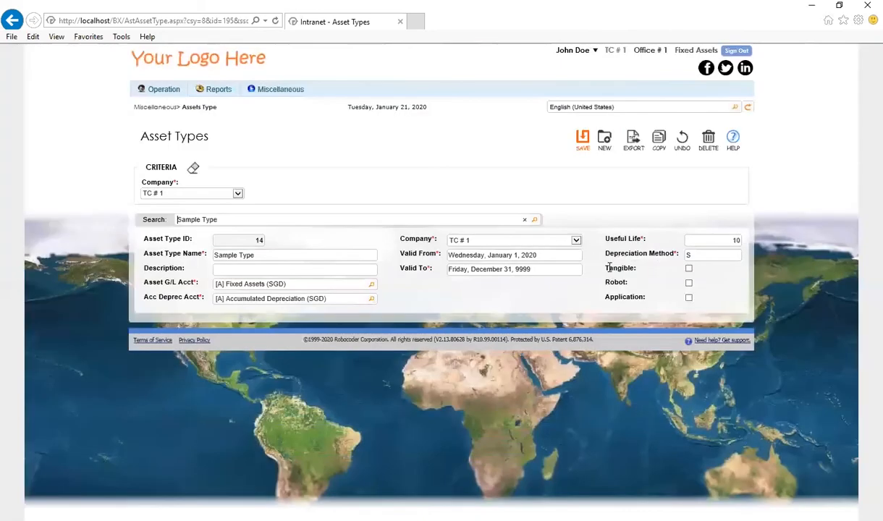
- In Assets Management, enter asset "Test Asset # 1" with vendor TC Vendor # 2 and asset type Sample Type
mouse_move(165, 89)
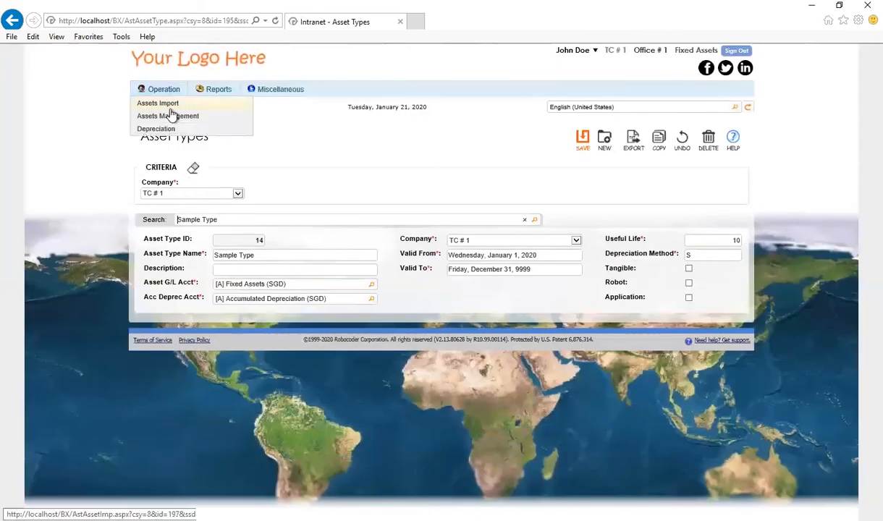
left_click(172, 120)
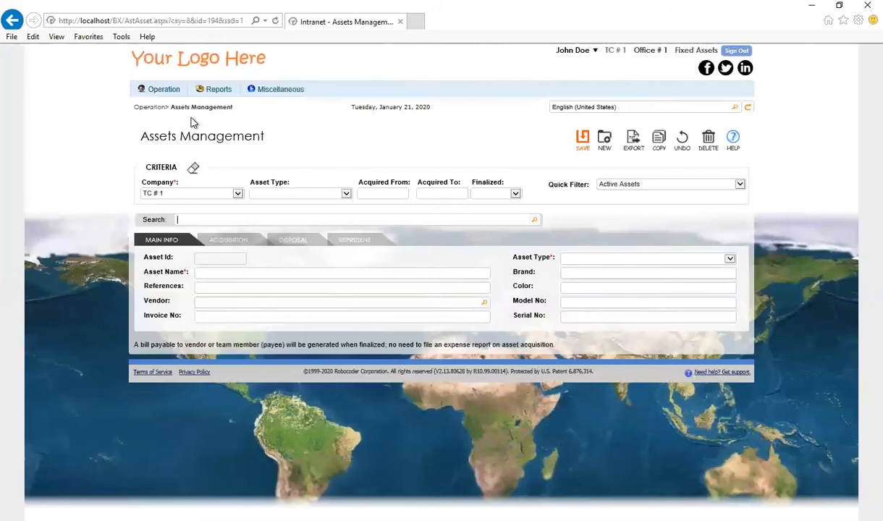
left_click(261, 276)
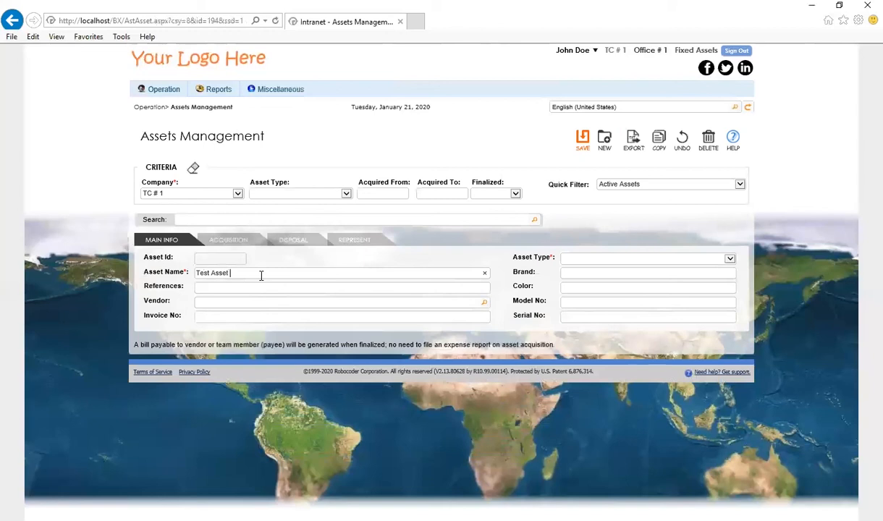
left_click(483, 302)
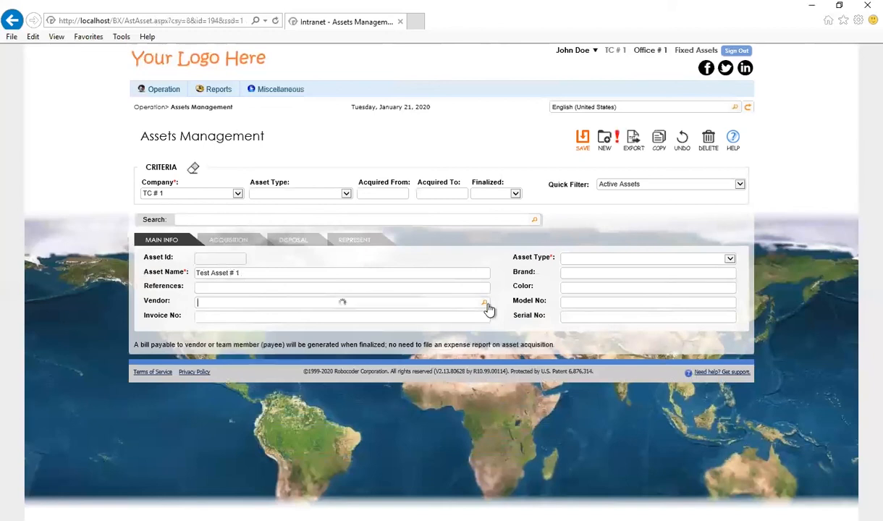
left_click(459, 345)
left_click(730, 259)
left_click(730, 265)
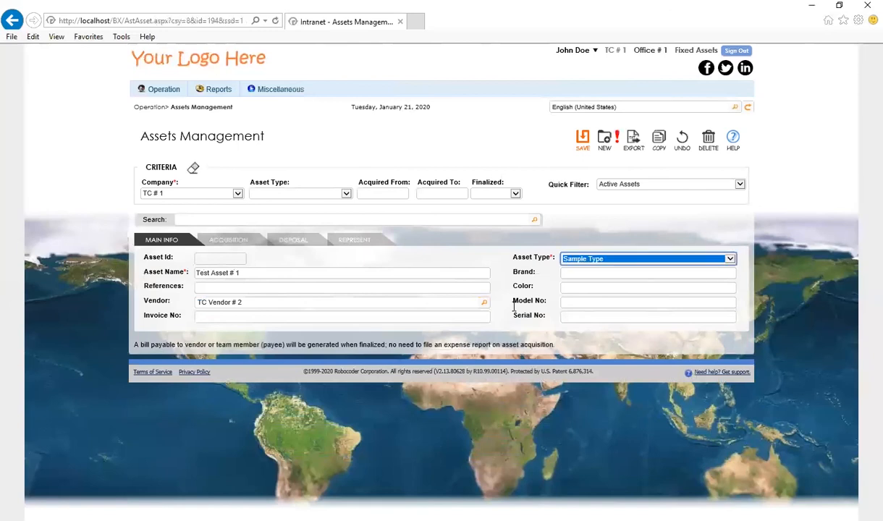
- For the asset's acquisition, choose payee TC Vendor # 2, acquisition date 1/1/2020 and currency Singapore Dollar
left_click(217, 239)
left_click(483, 258)
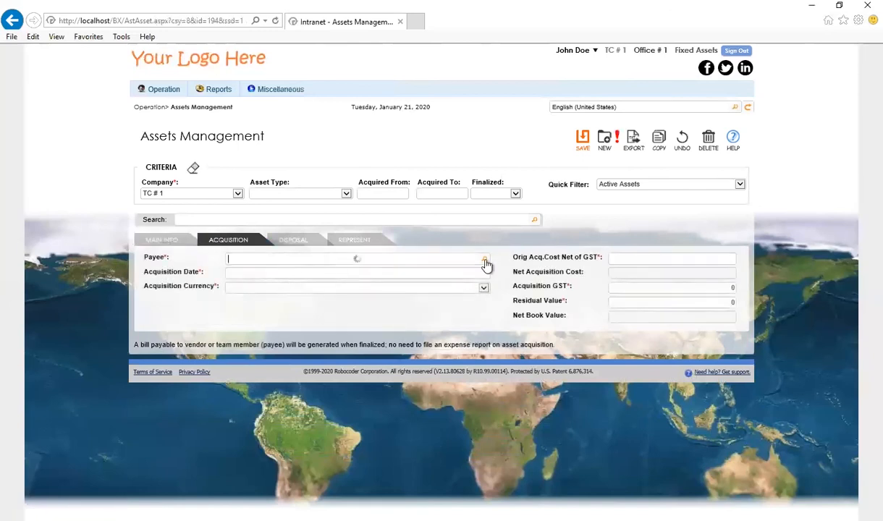
left_click(458, 297)
left_click(405, 277)
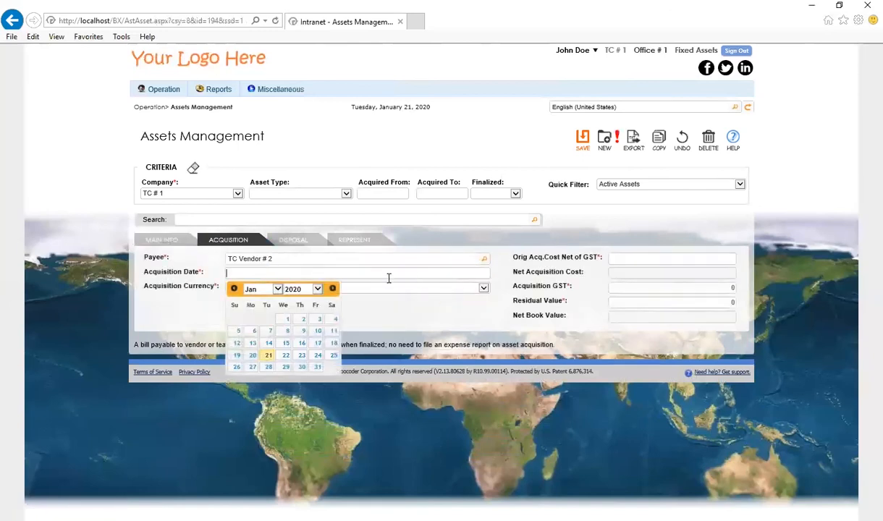
left_click(286, 322)
left_click(484, 289)
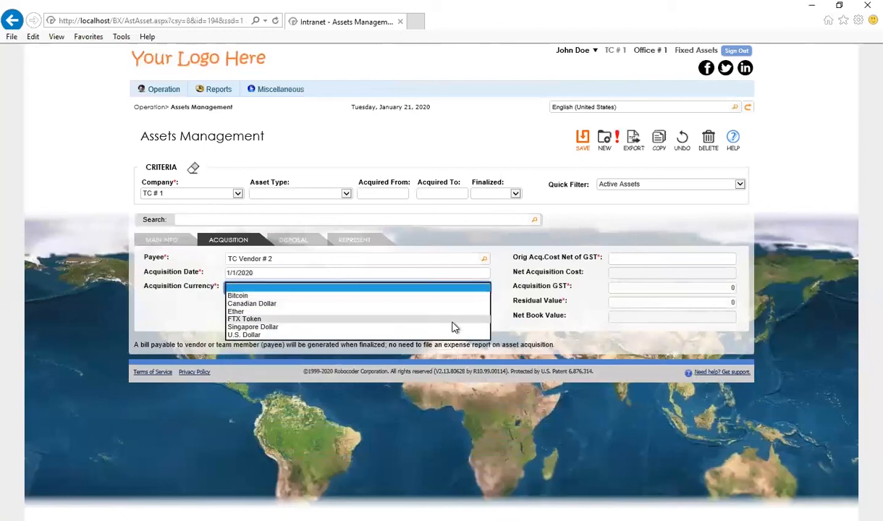
left_click(454, 327)
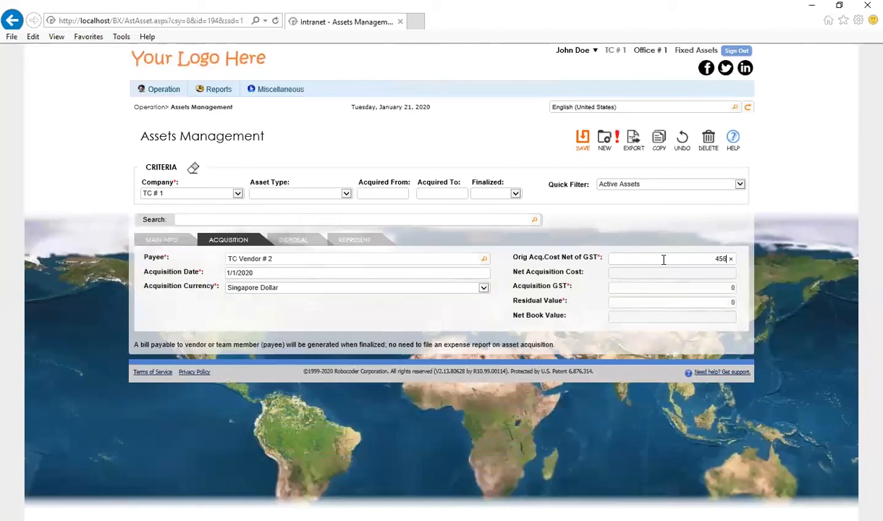
- Enter the original acquisition cost of 45,677 net of GST, the acquisition GST and a residual value of 3,000
key("Tab")
type("4")
key("Tab")
type("3")
- Enter Singapore as the asset's current location and save the asset
left_click(351, 241)
left_click(355, 242)
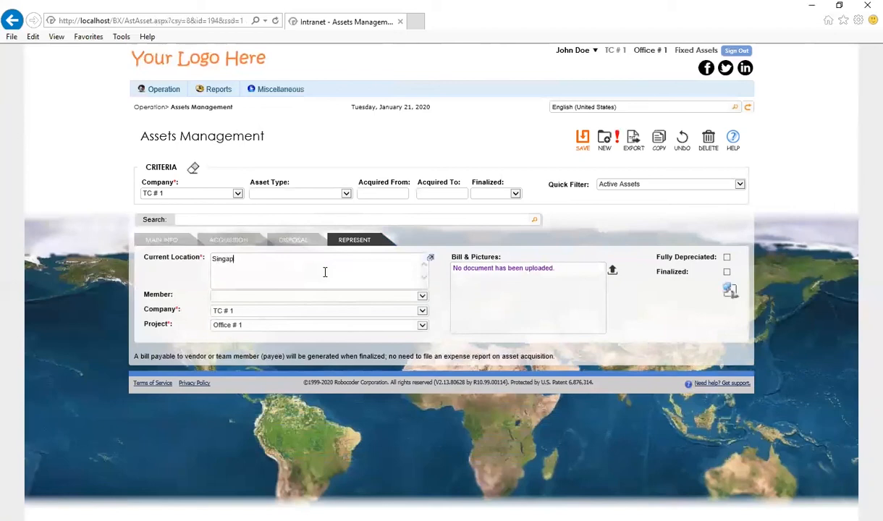
left_click(582, 137)
left_click(543, 259)
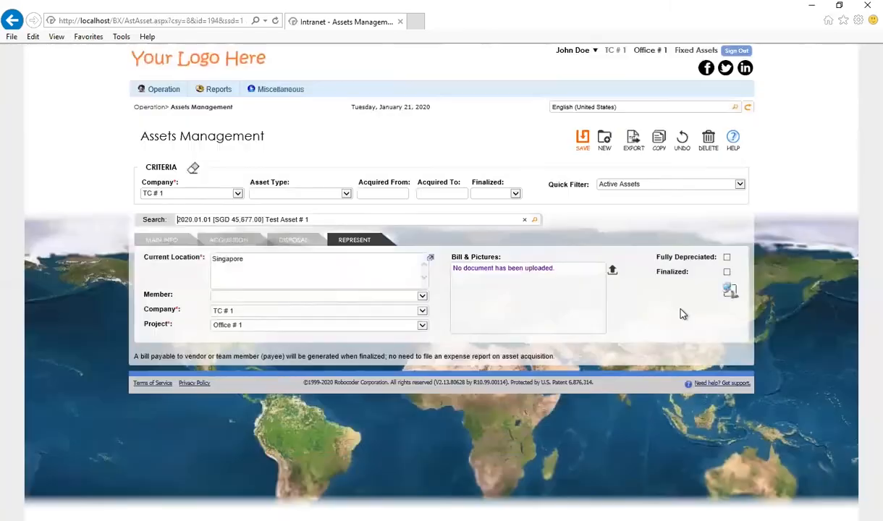
- Finalize Test Asset # 1 and return to its main information
left_click(729, 290)
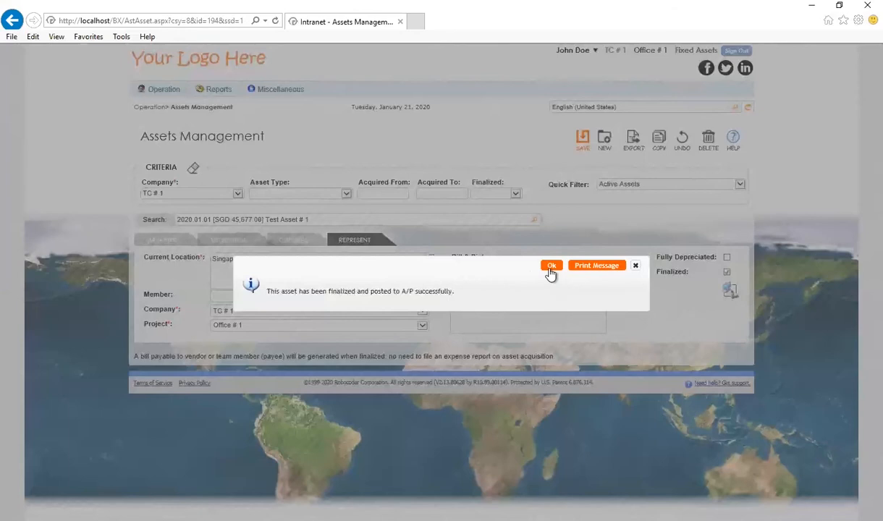
left_click(551, 266)
left_click(162, 240)
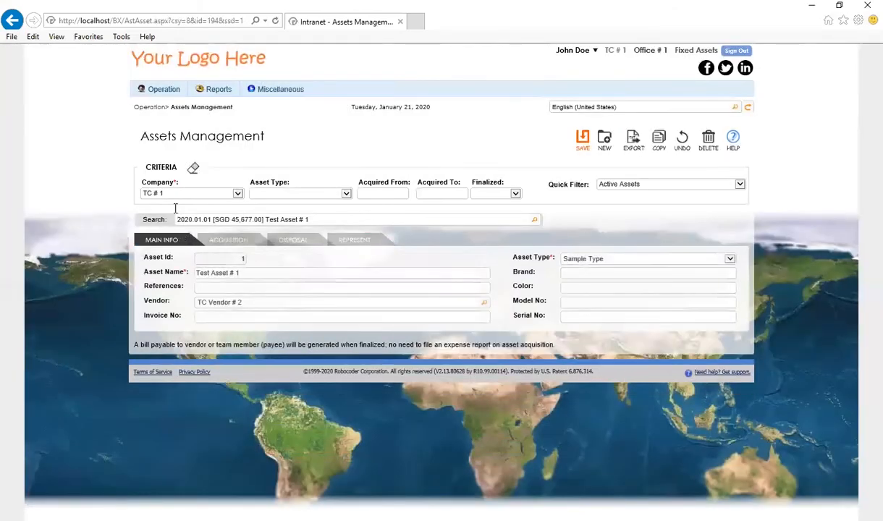
- Open the Depreciation screen and set up a record for company TC # 1 with month ending 1/31/2020
mouse_move(171, 93)
left_click(185, 131)
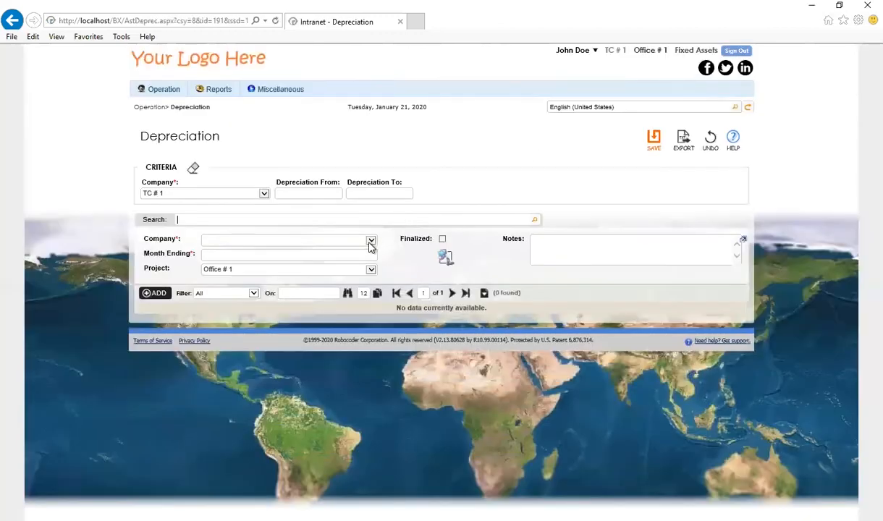
left_click(370, 242)
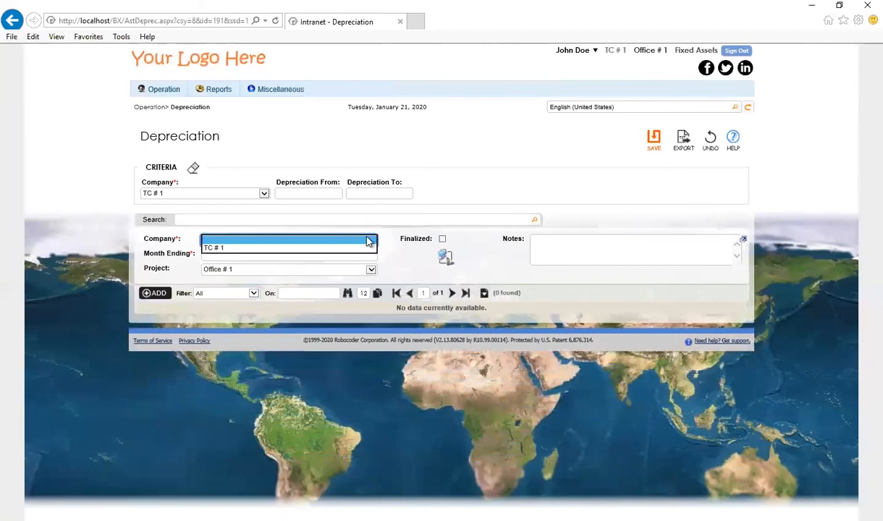
left_click(330, 247)
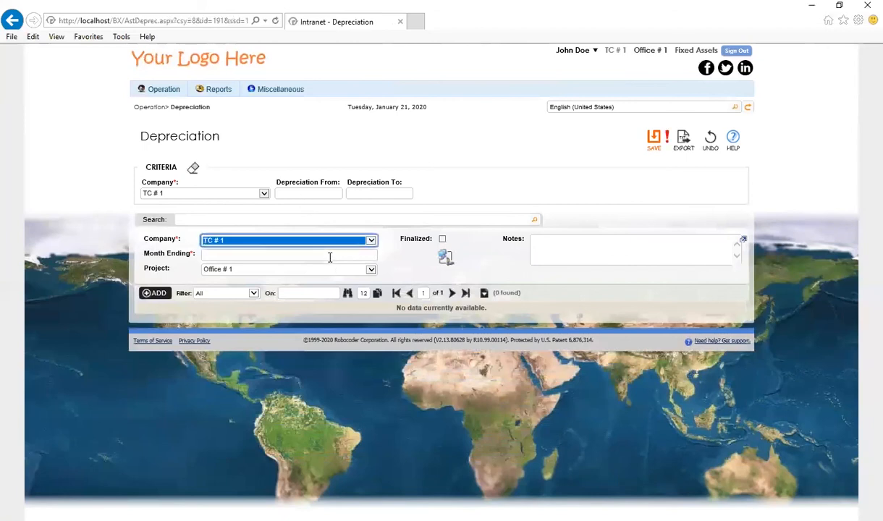
left_click(329, 255)
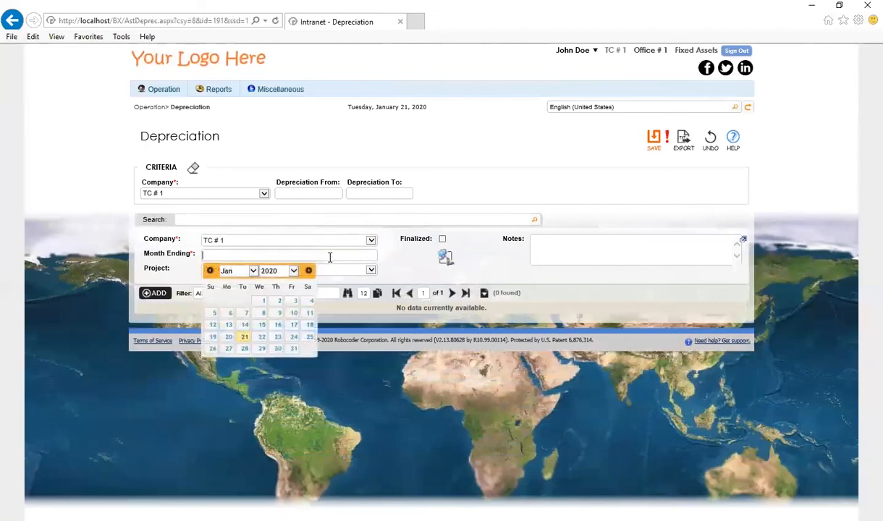
left_click(294, 350)
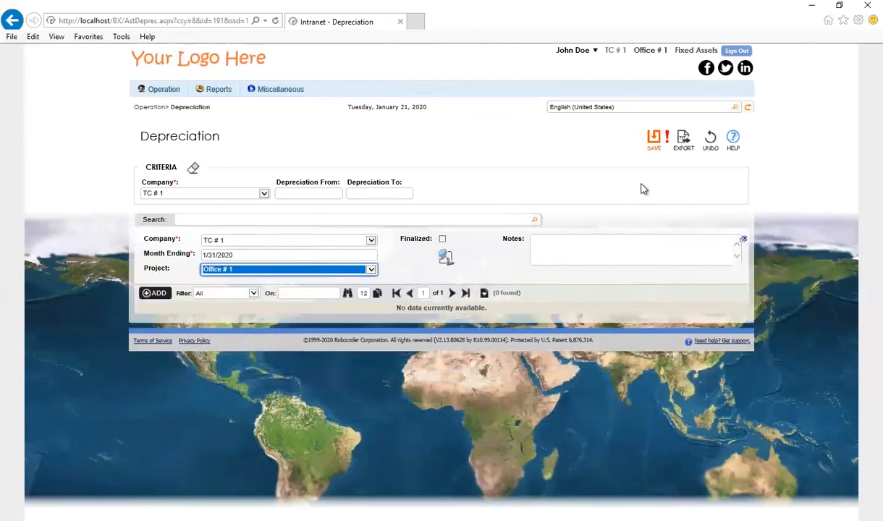
- Save the January 2020 depreciation record and finalize it
left_click(653, 140)
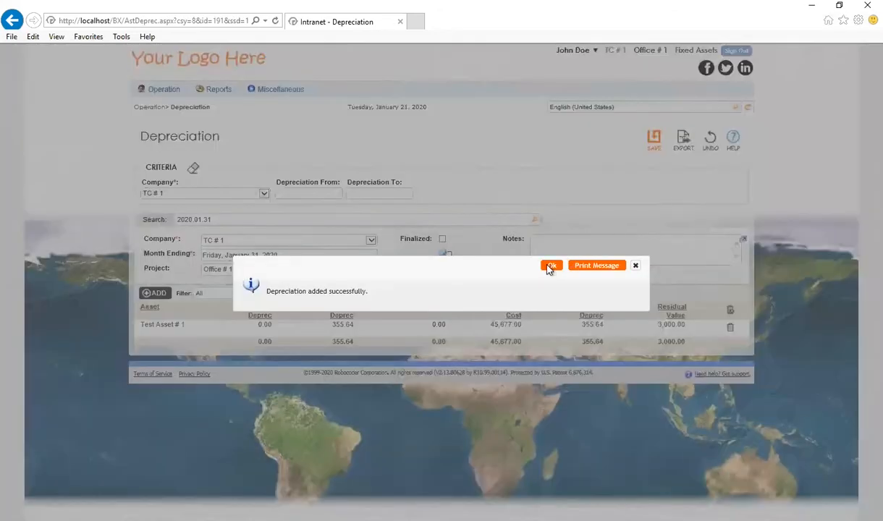
left_click(551, 262)
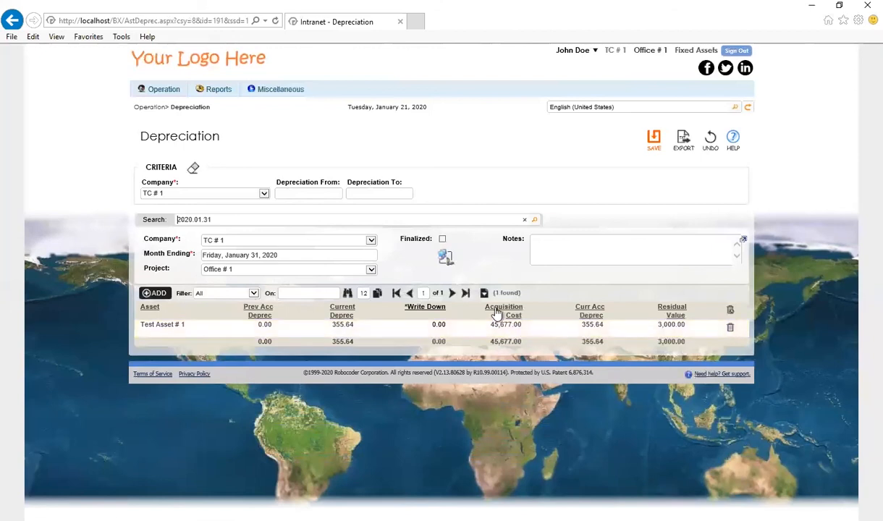
left_click(445, 257)
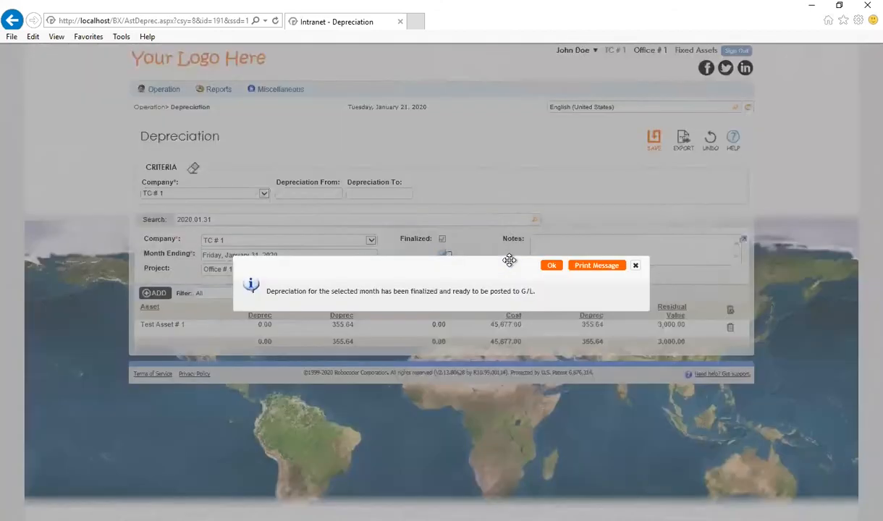
left_click(552, 266)
- Switch to the General Ledger system and open the month-end Check List
left_click(576, 51)
left_click(506, 81)
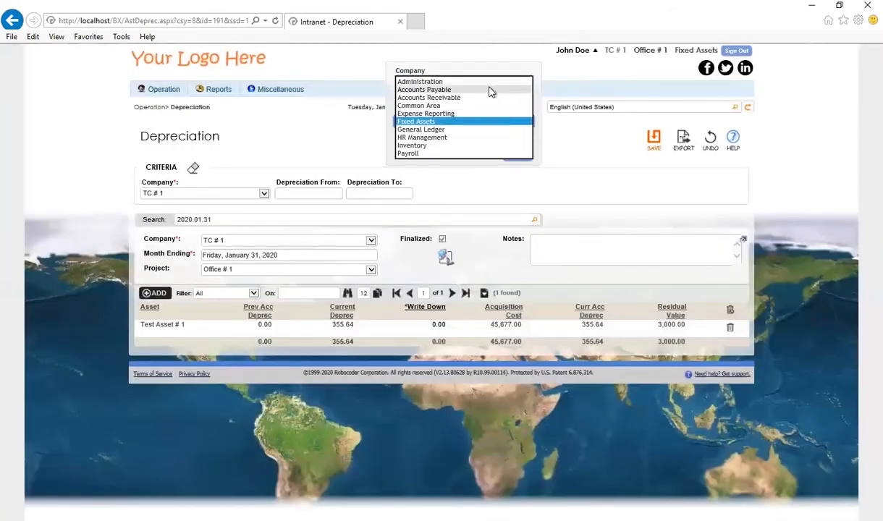
left_click(489, 135)
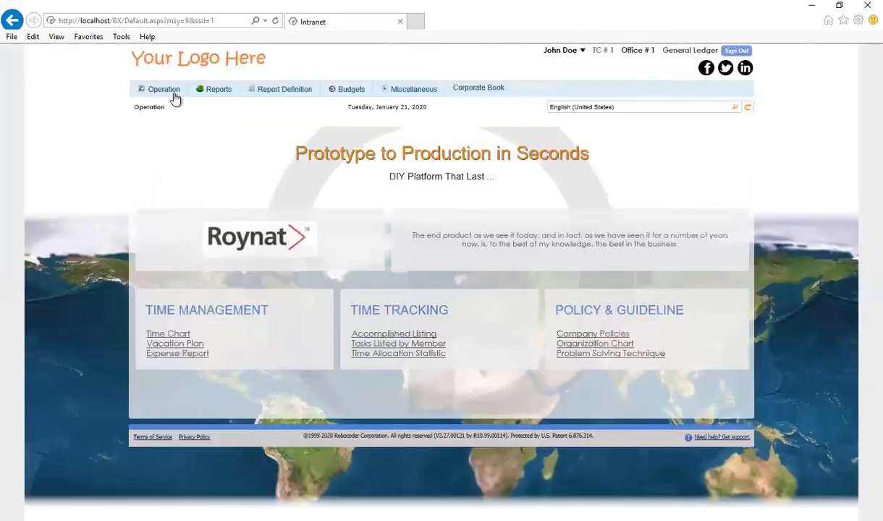
mouse_move(174, 93)
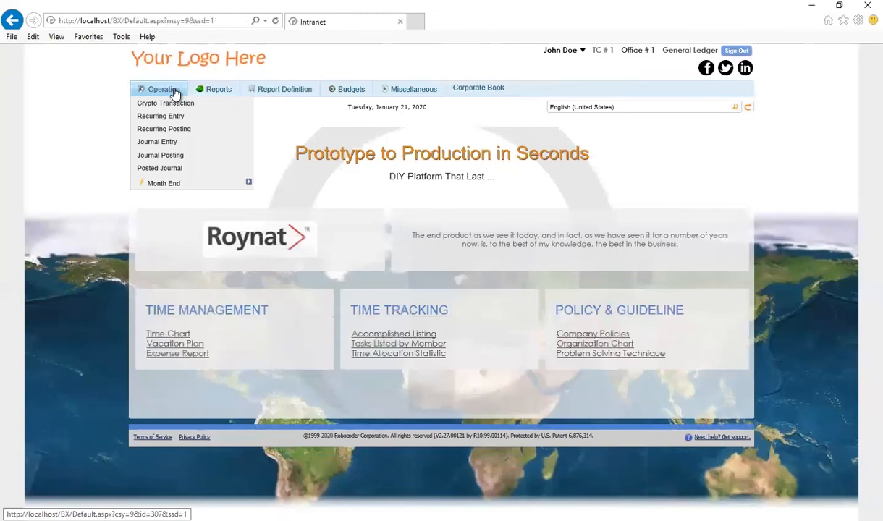
mouse_move(185, 184)
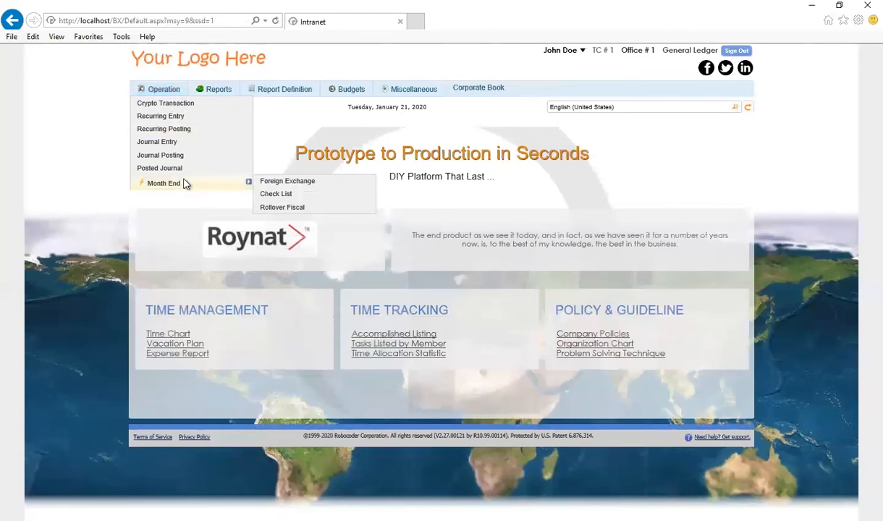
left_click(282, 197)
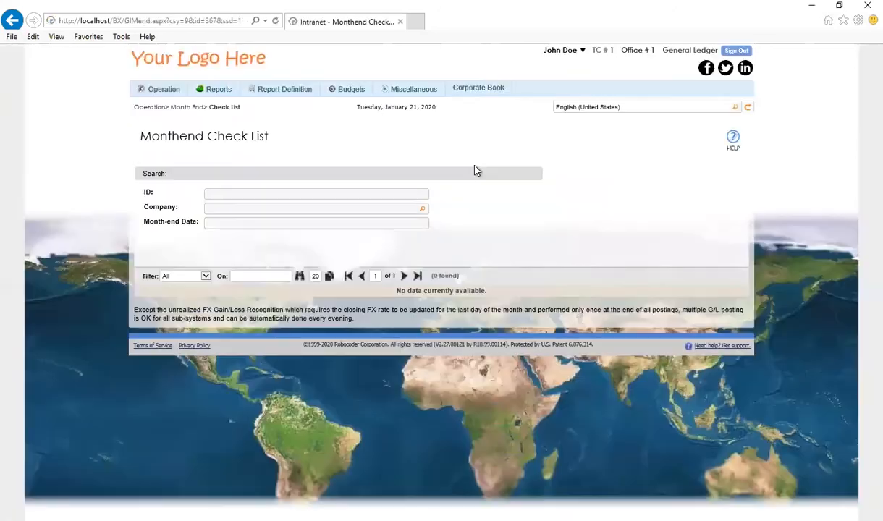
- Load the TC # 1 month-end for January 31, 2020 and run its Fixed Assets posting
left_click(275, 20)
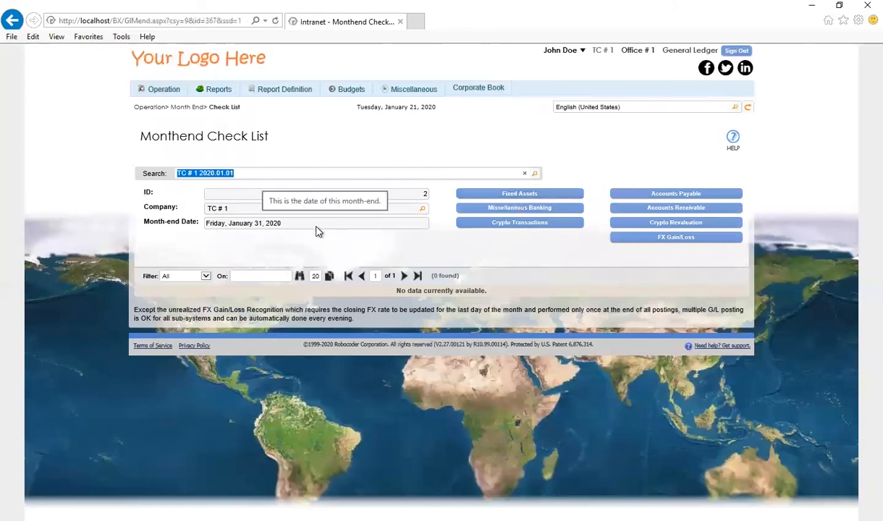
left_click(483, 198)
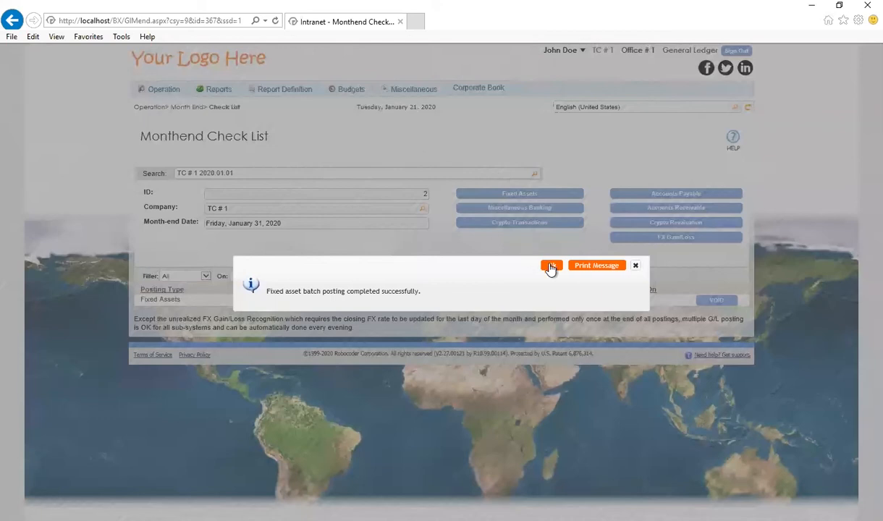
- Open the Journal Entry screen and load the Fixed Assets Monthend general journal dated 2020.01.31
left_click(552, 266)
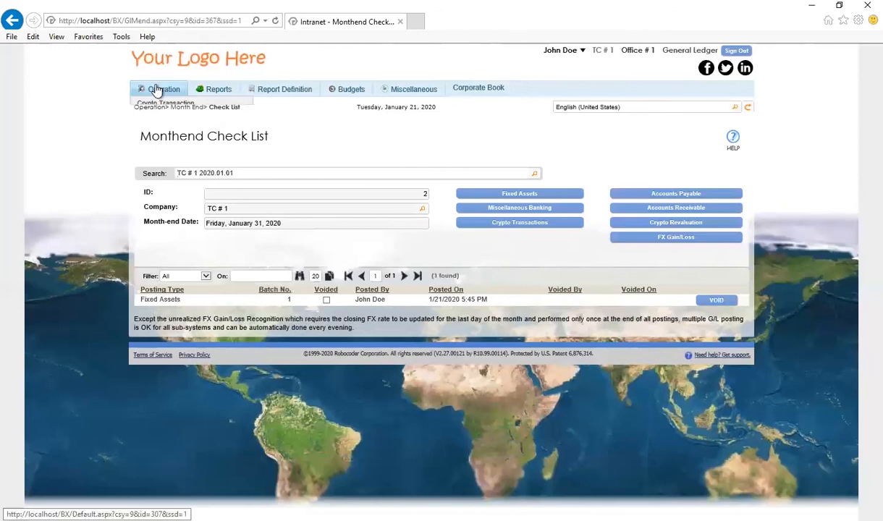
left_click(172, 144)
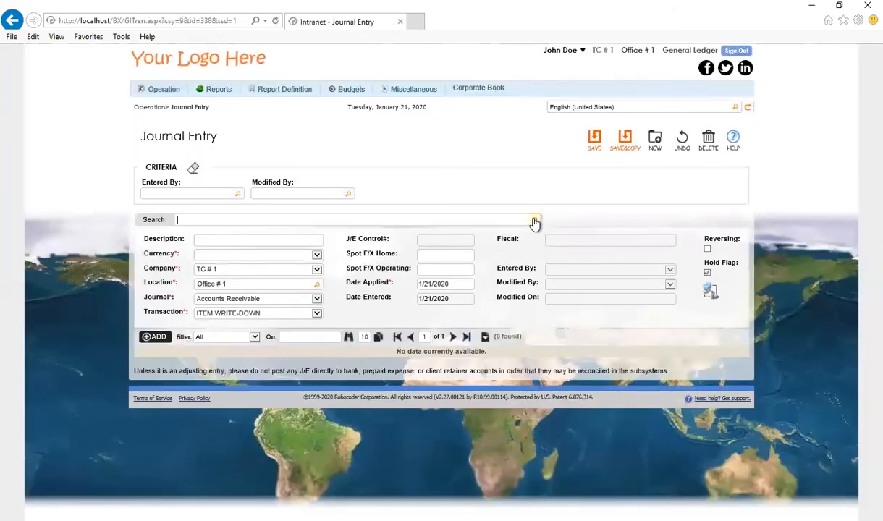
left_click(533, 220)
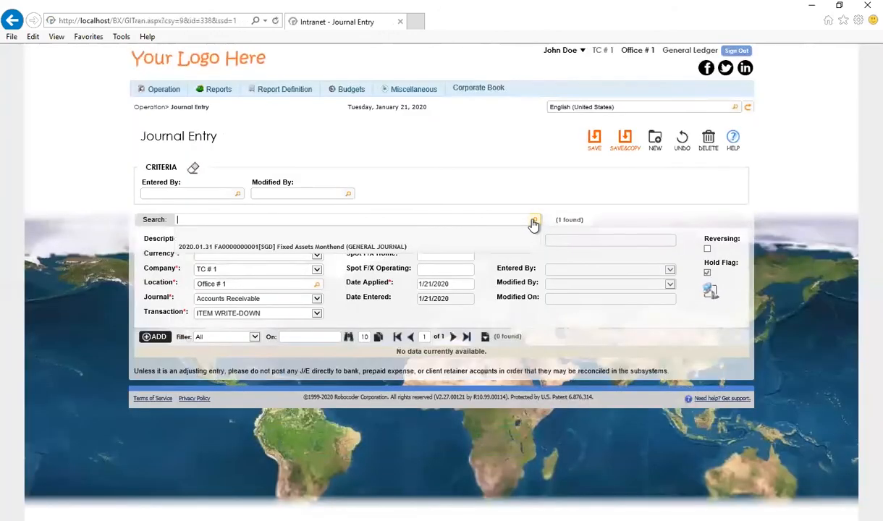
left_click(521, 248)
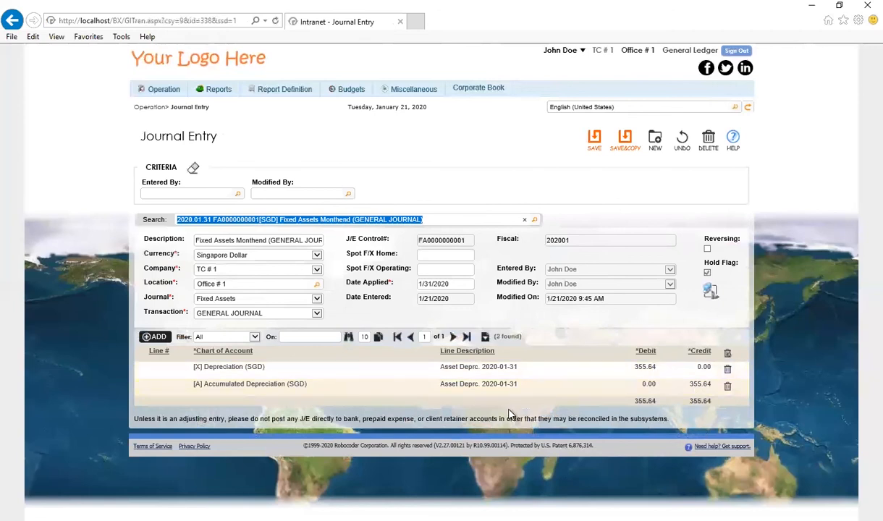
- Return to the month-end Check List and run the Miscellaneous Banking posting for TC # 1
mouse_move(160, 90)
mouse_move(201, 191)
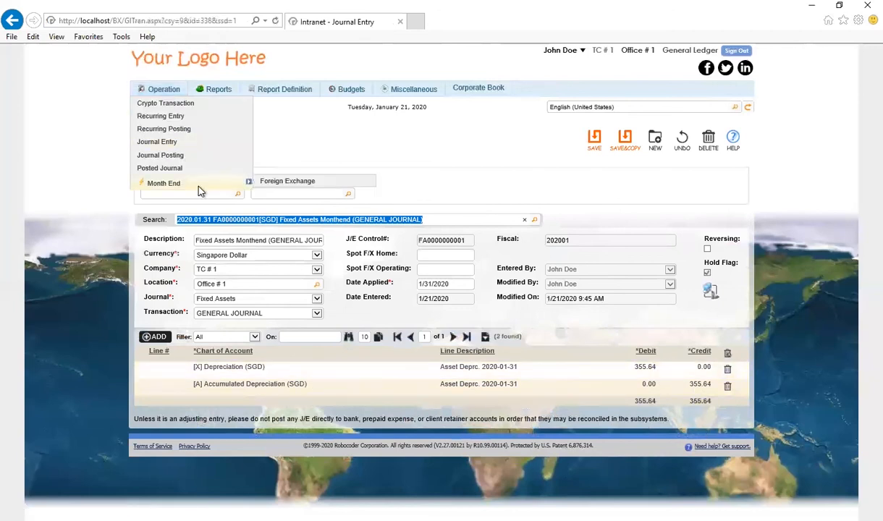
left_click(296, 193)
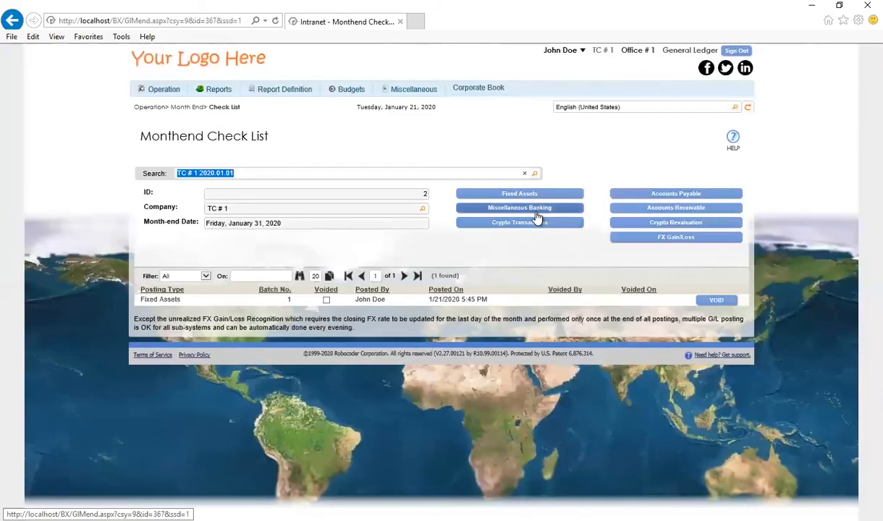
left_click(511, 208)
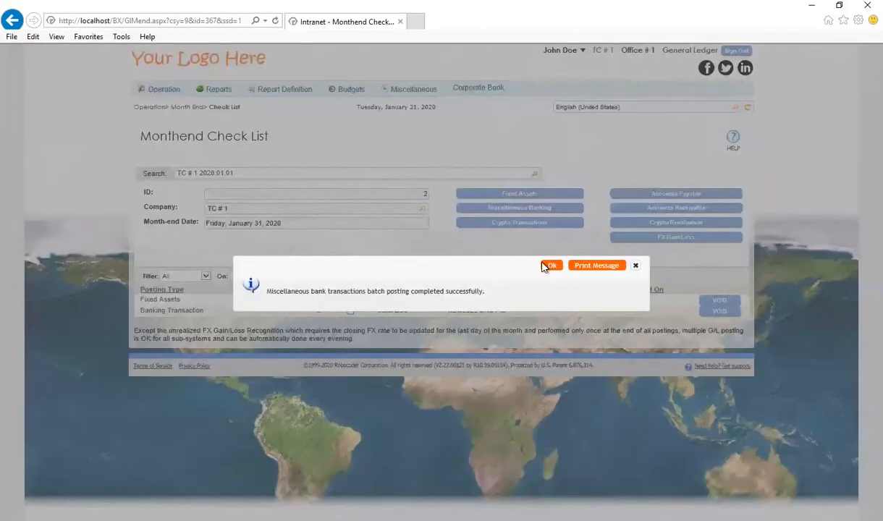
left_click(548, 265)
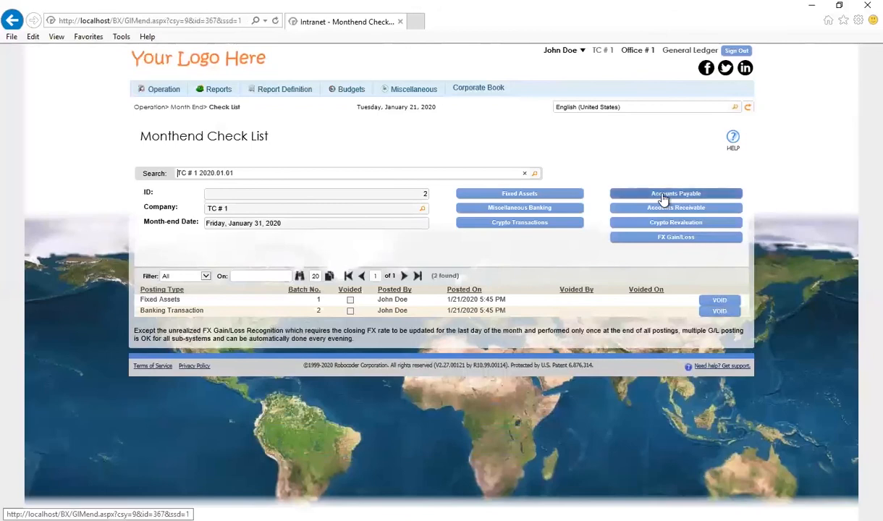
- Run the Accounts Payable and Accounts Receivable postings for the January 31, 2020 month-end
left_click(663, 196)
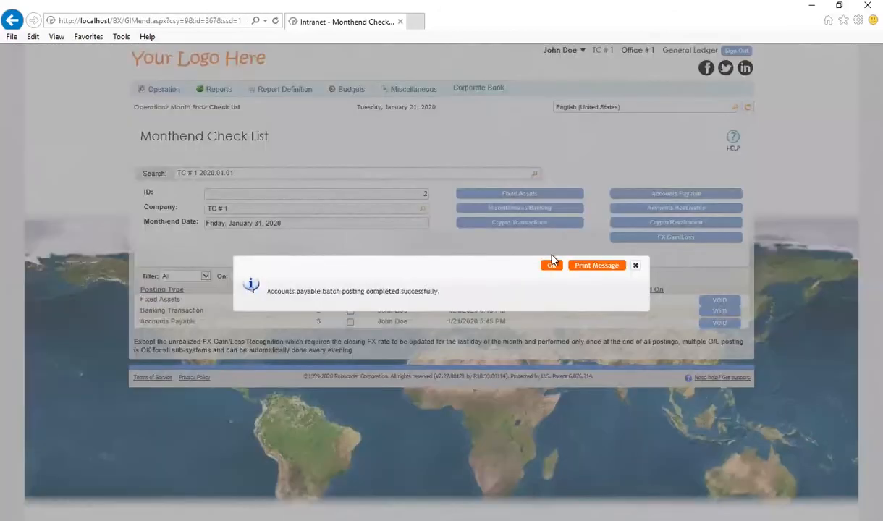
left_click(551, 262)
left_click(638, 210)
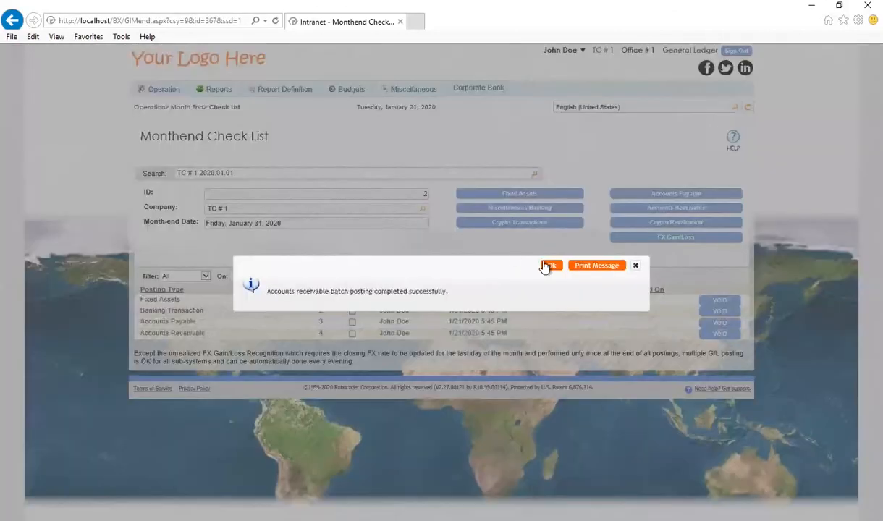
left_click(548, 264)
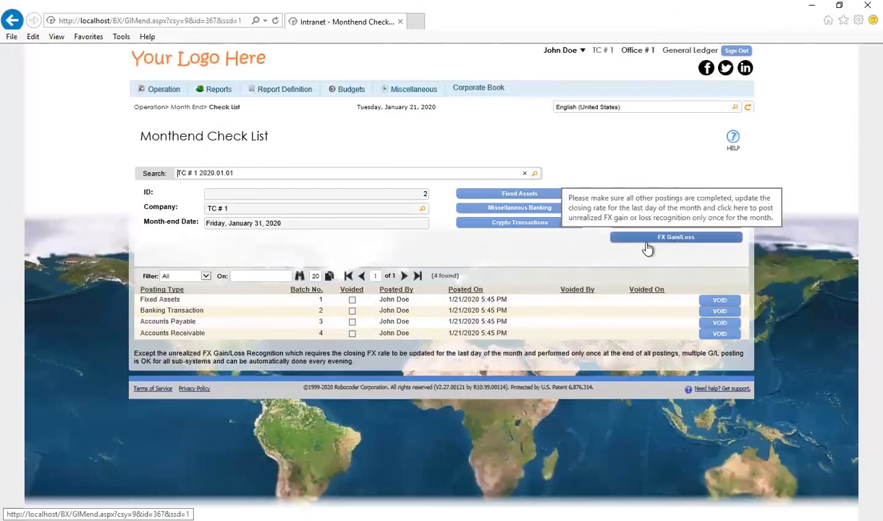
- Open the month-end Foreign Exchange table and filter the rates from Singapore Dollar to Singapore Dollar
mouse_move(154, 90)
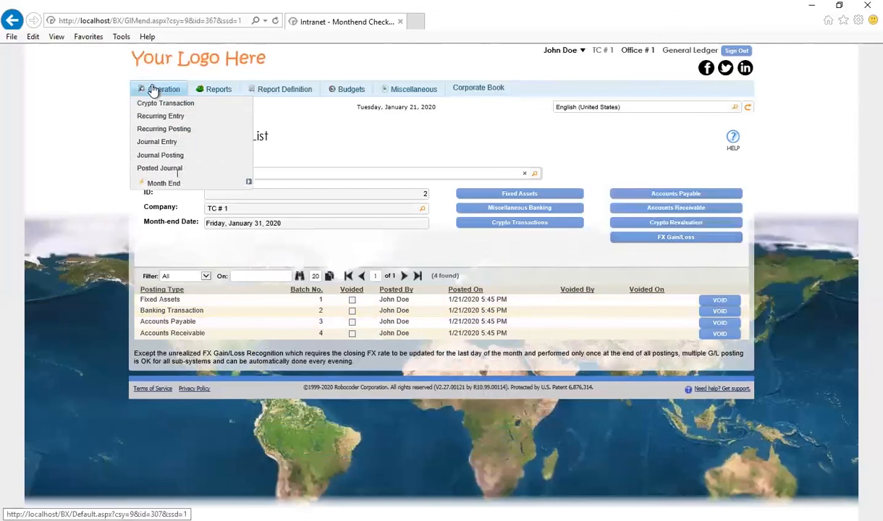
mouse_move(239, 183)
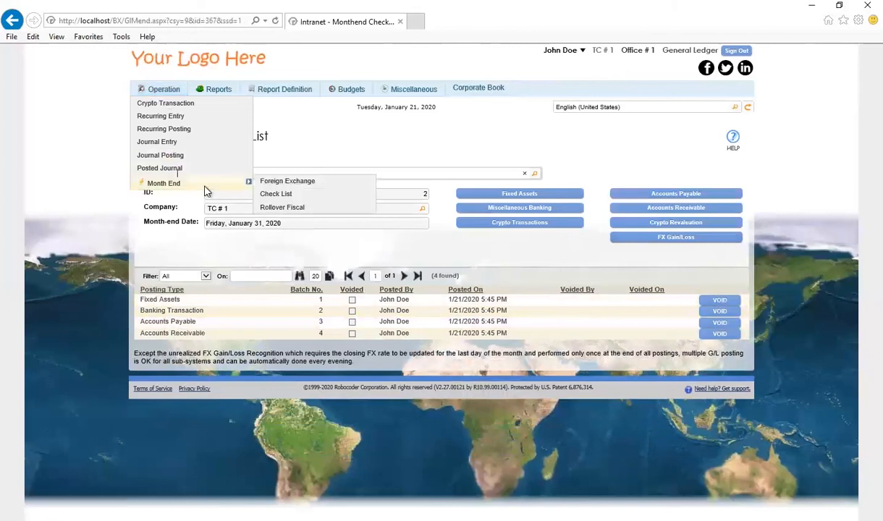
left_click(297, 184)
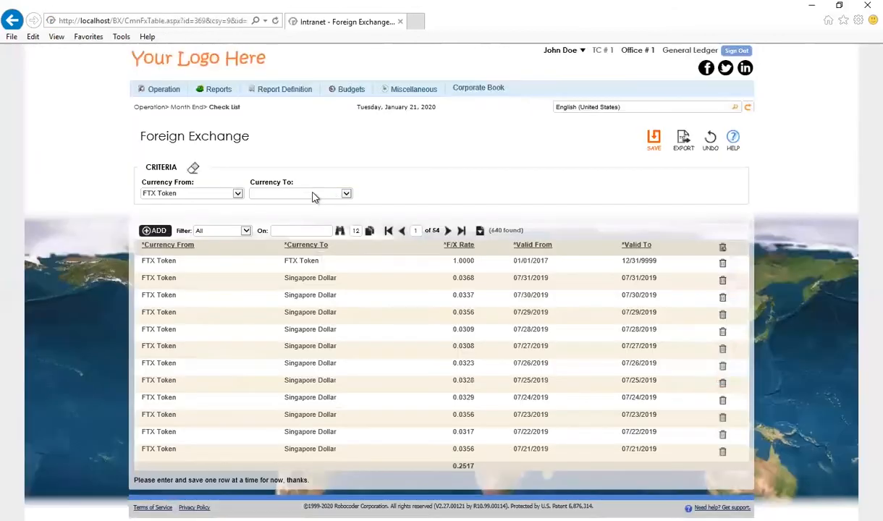
left_click(237, 193)
left_click(233, 199)
left_click(338, 194)
left_click(337, 199)
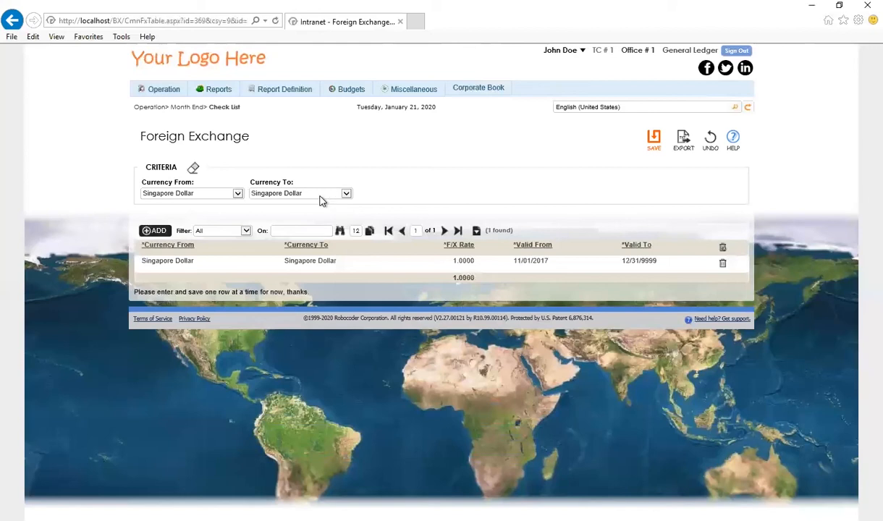
- Go back to the month-end Check List and run the FX Gain/Loss posting for TC # 1
left_click(166, 90)
mouse_move(190, 183)
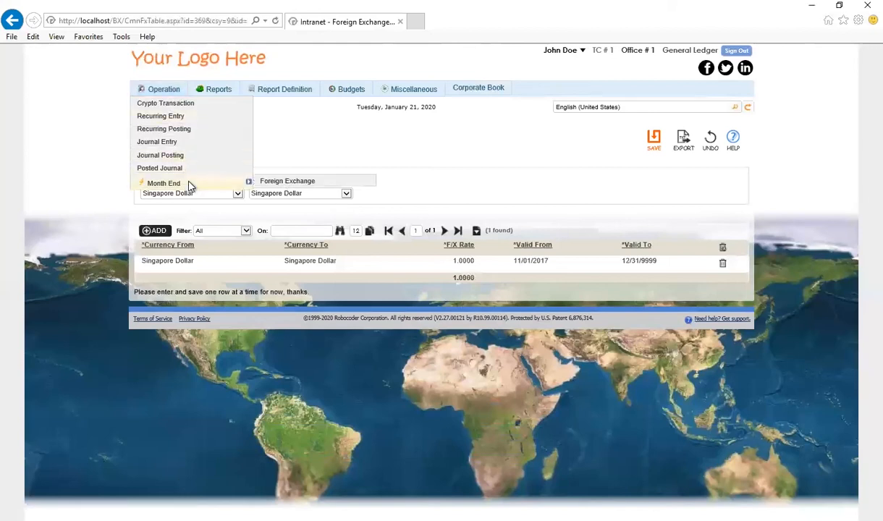
left_click(326, 196)
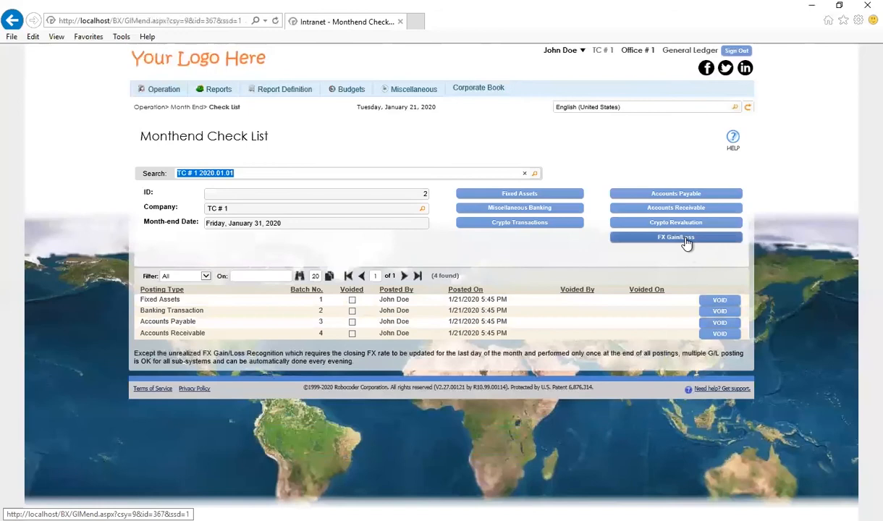
left_click(686, 244)
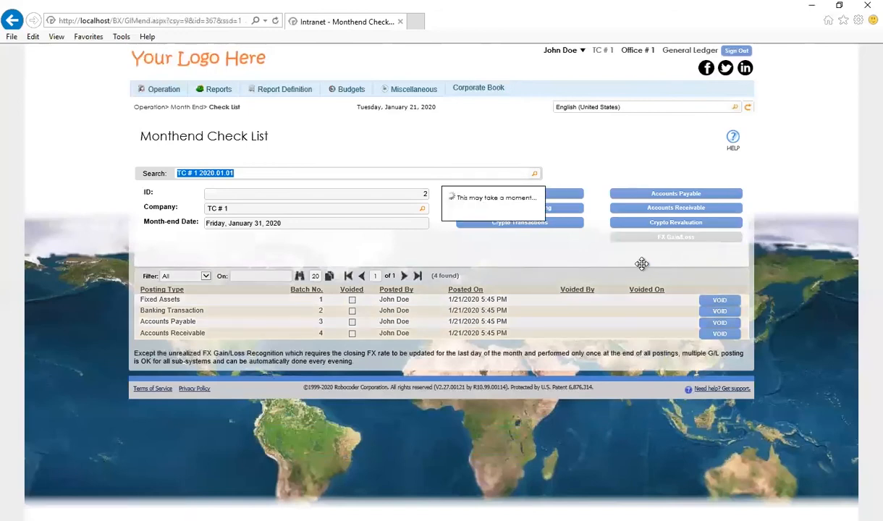
left_click(640, 263)
left_click(550, 267)
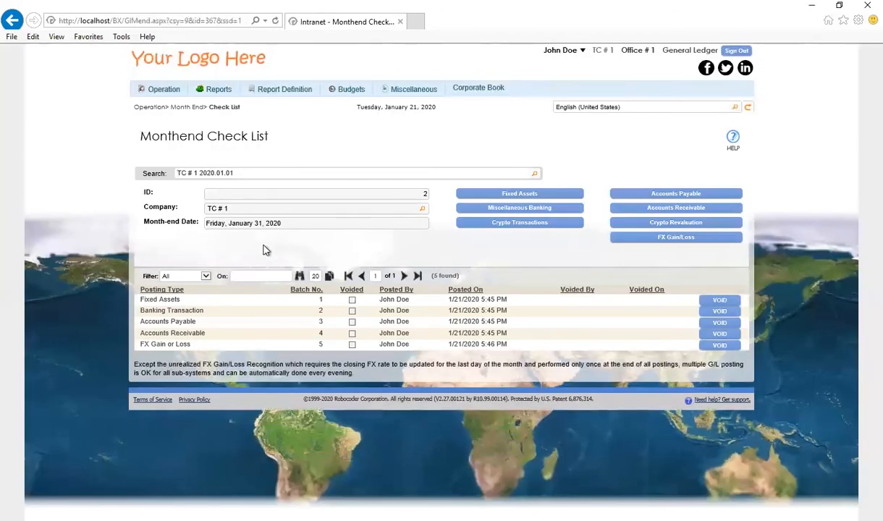
- Review the Accounts Payable Monthend (BILL) and Accounts Receivable Monthend (CUSTOMER PAYMENT) entries on the Journal Entry screen
mouse_move(178, 90)
left_click(181, 149)
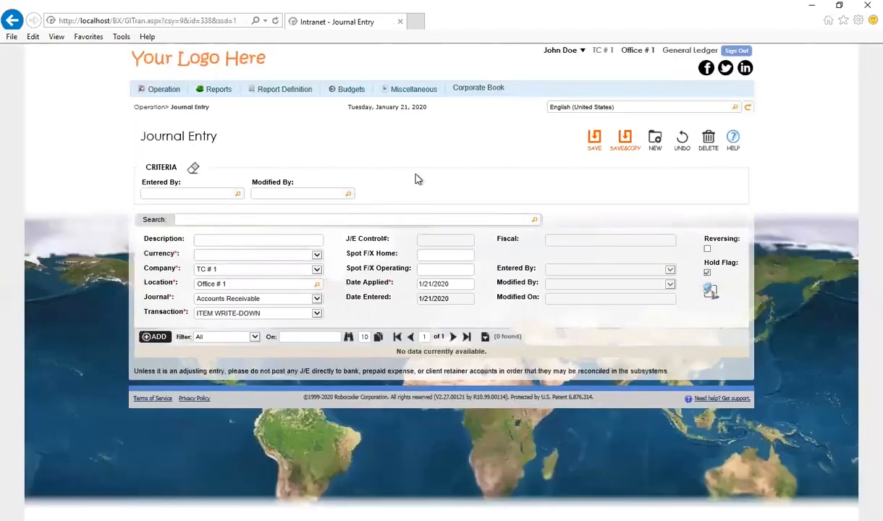
left_click(534, 220)
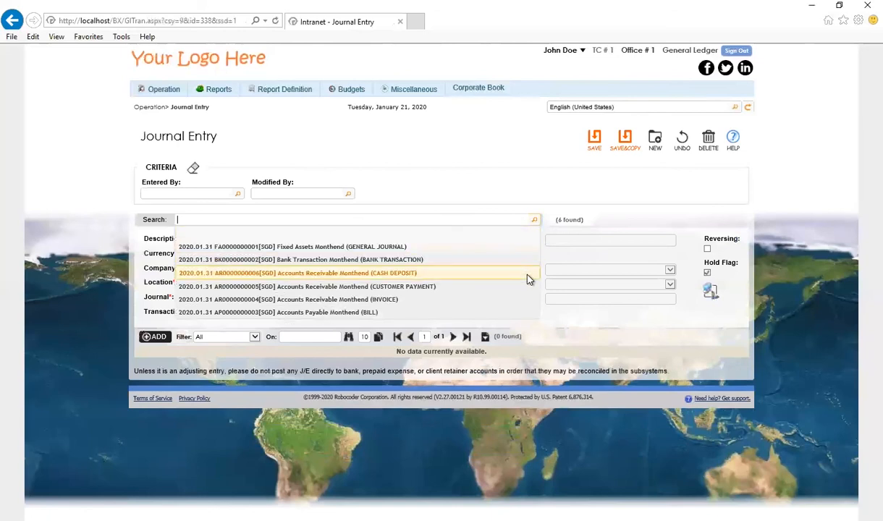
left_click(531, 313)
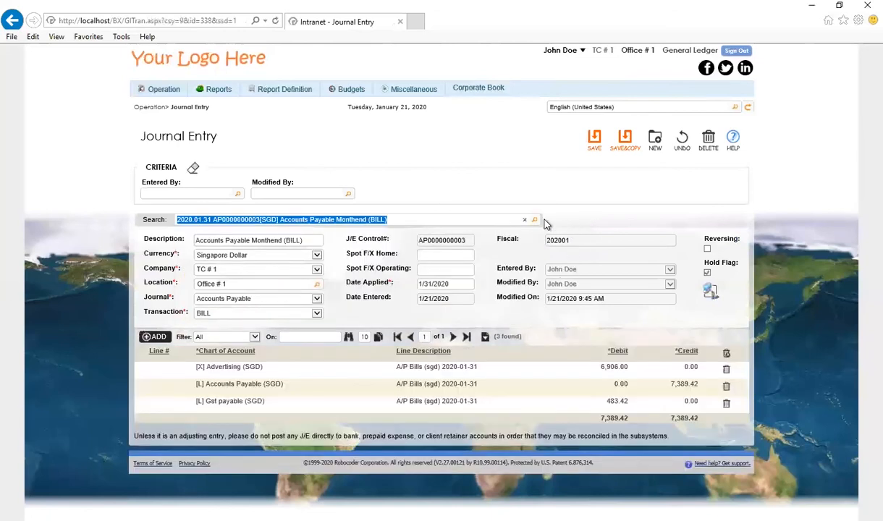
left_click(535, 220)
left_click(508, 287)
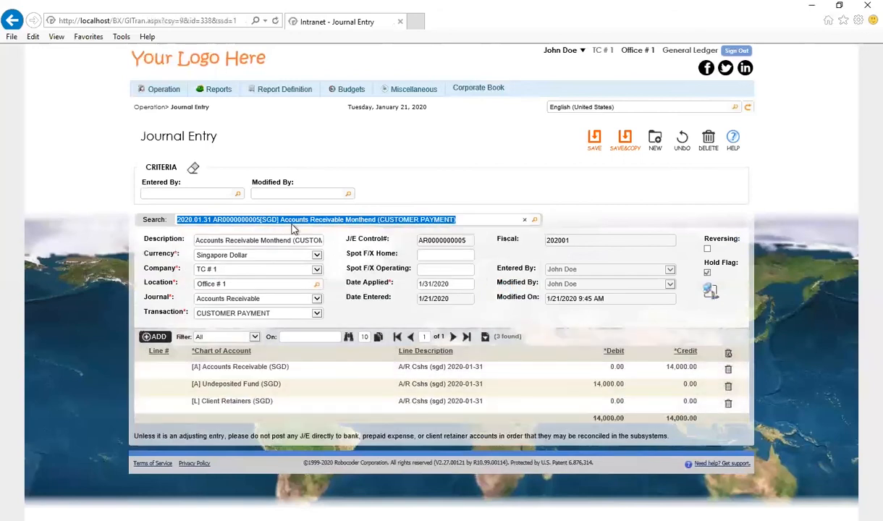
- Open Journal Posting, release the hold on all listed TC # 1 journals and post them
mouse_move(164, 89)
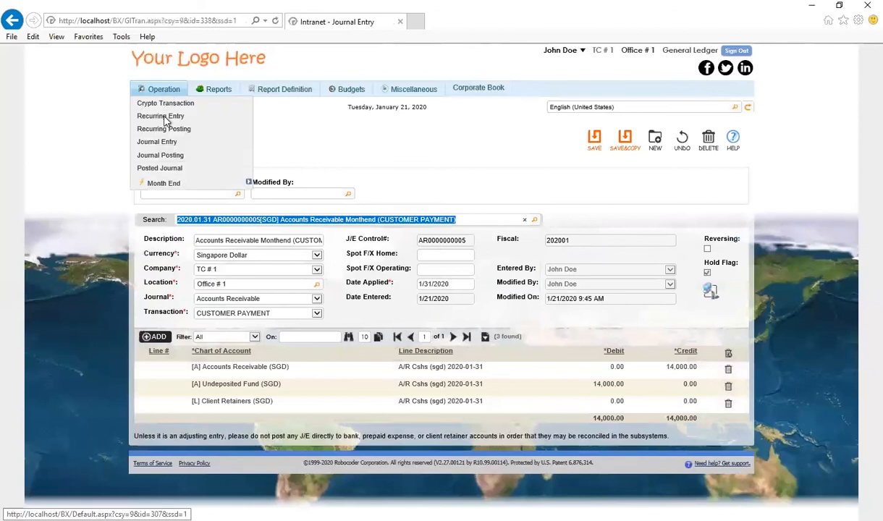
left_click(183, 158)
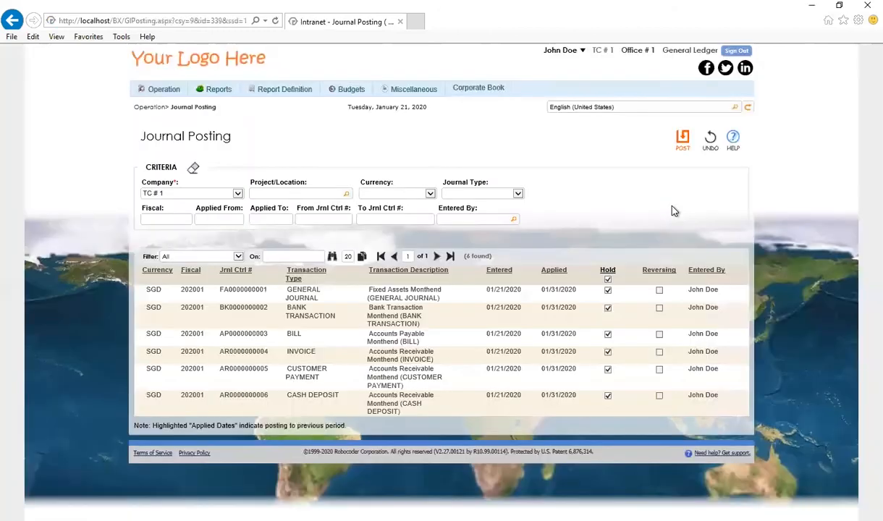
left_click(608, 280)
left_click(682, 137)
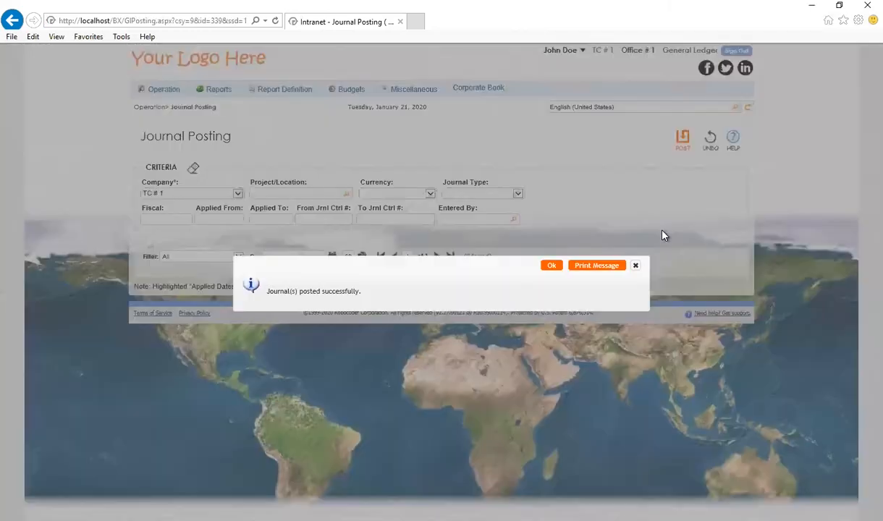
left_click(553, 266)
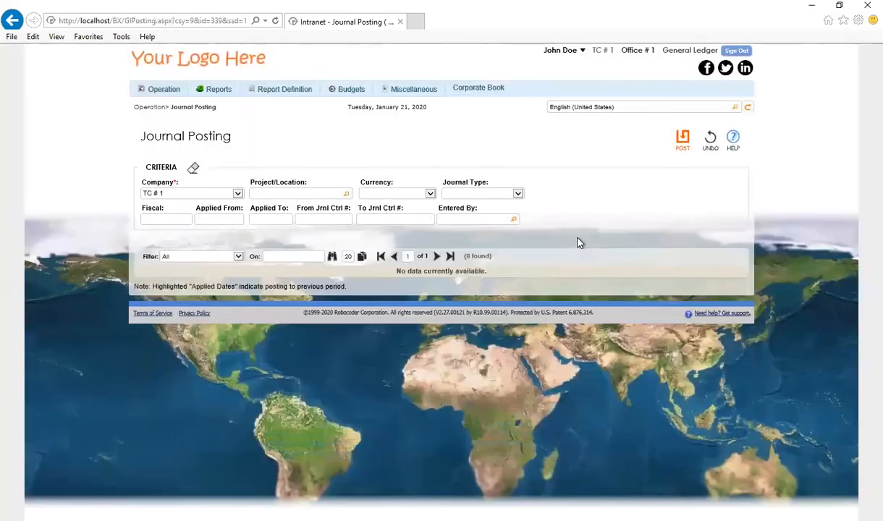
- View the Trial Balance report for TC # 1 in Original Currency for fiscal period 202001
mouse_move(231, 89)
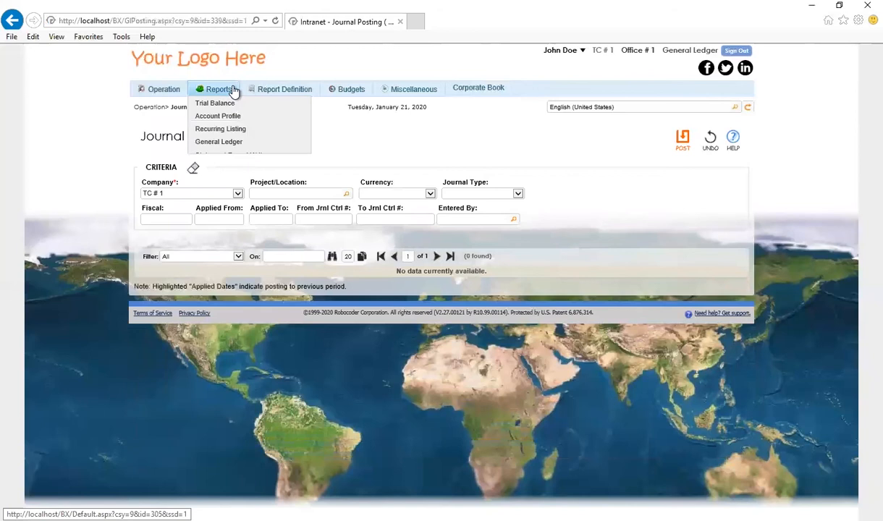
left_click(233, 107)
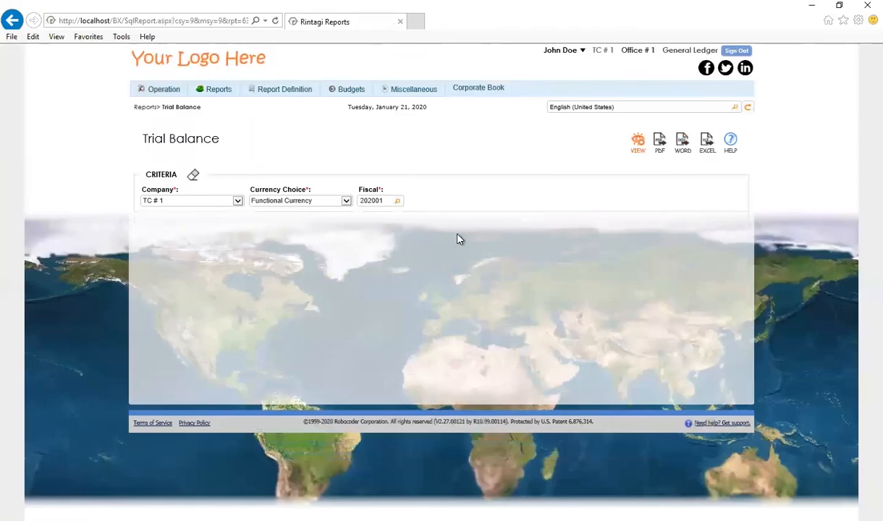
left_click(307, 201)
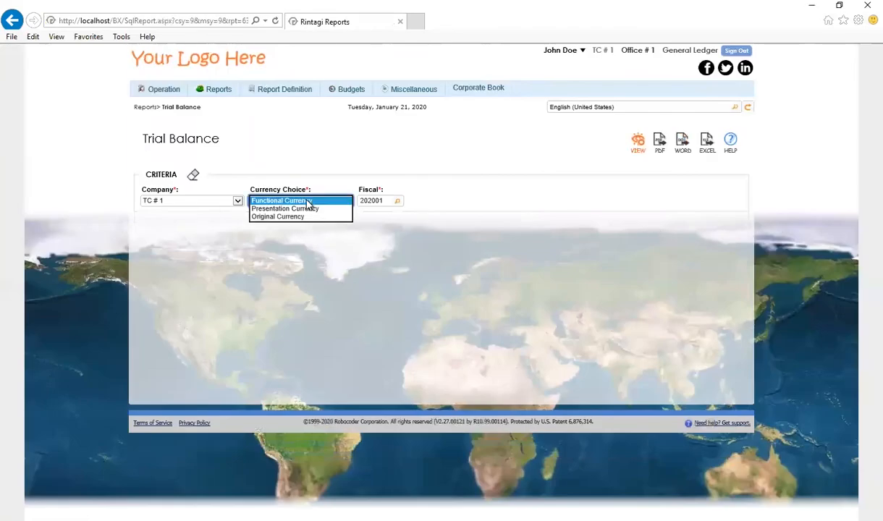
left_click(314, 216)
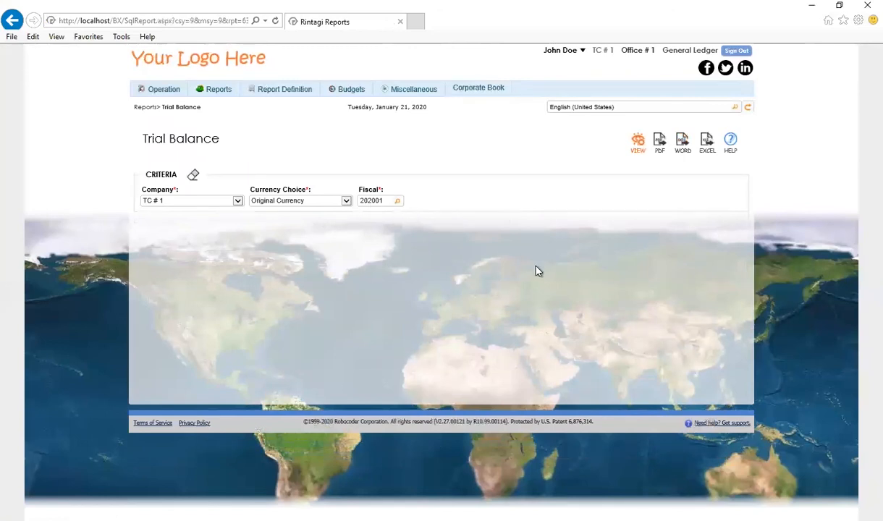
left_click(636, 142)
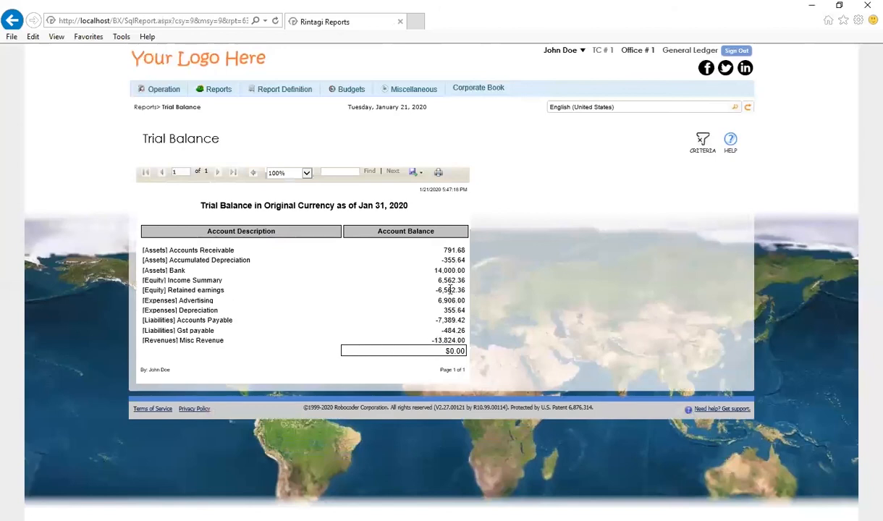
- Open the Statement Report Writer and view the Balance Sheet - TC1 in Original Currency for fiscal period 202001
mouse_move(219, 91)
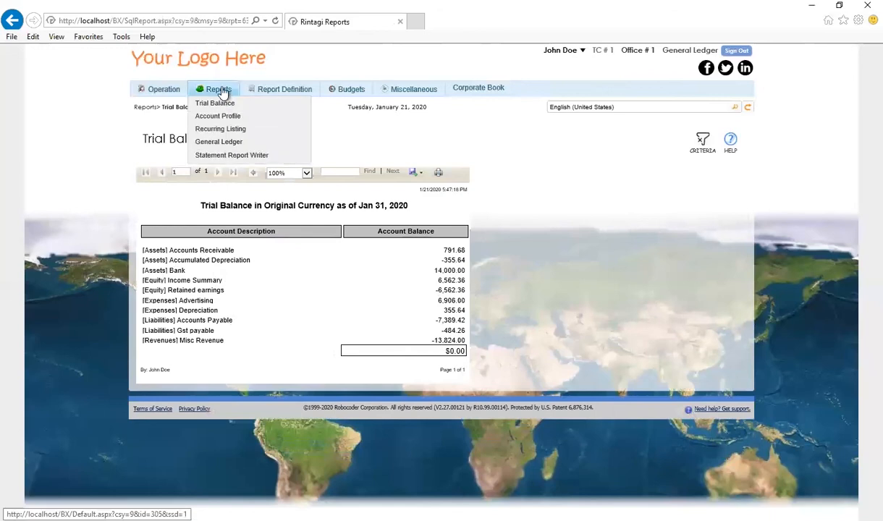
left_click(244, 162)
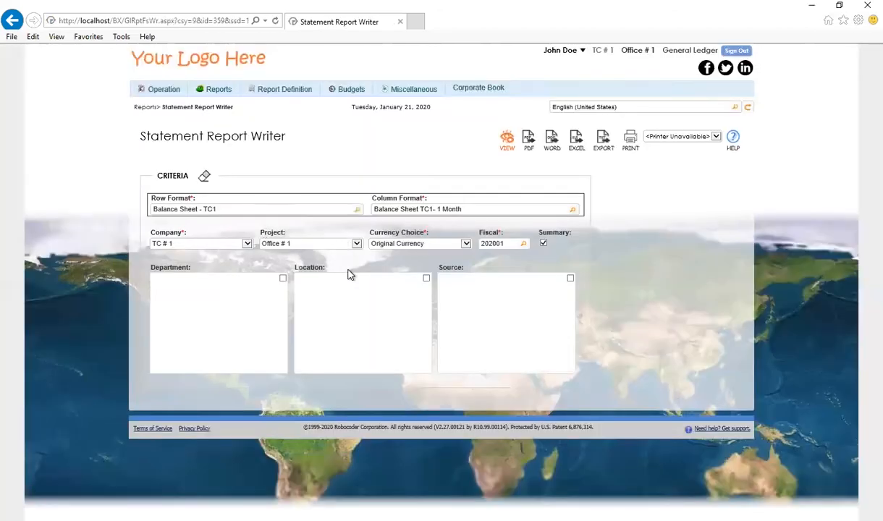
left_click(359, 245)
left_click(315, 251)
left_click(312, 252)
left_click(511, 152)
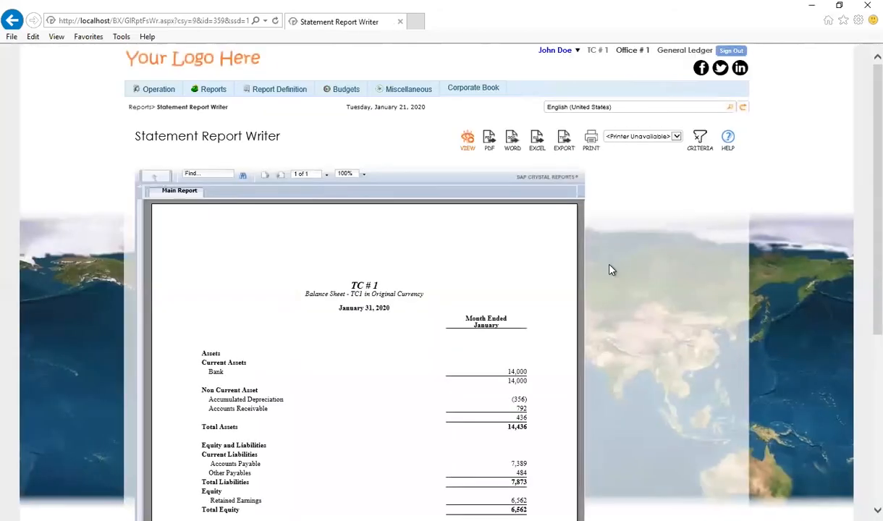
- Review the Balance Sheet - TC1 report and its row definitions in the Statement Rows Map
scroll(610, 270, "down", 2)
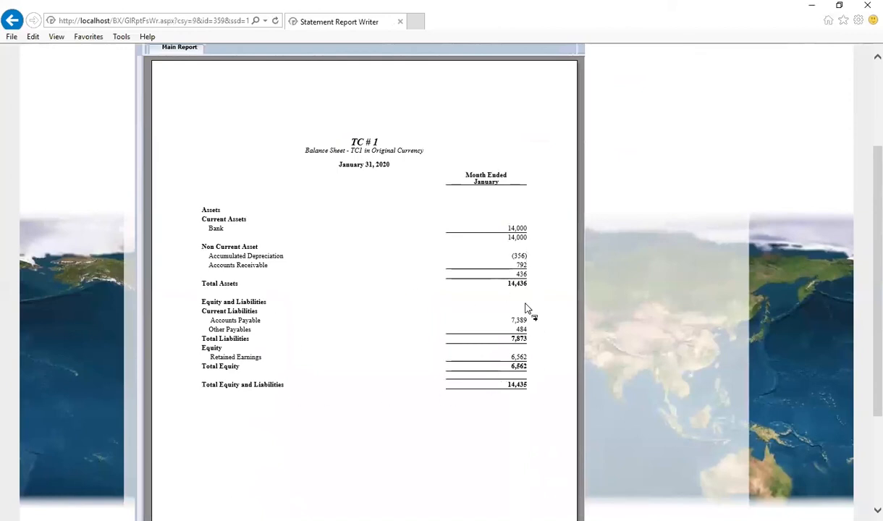
scroll(527, 384, "up", 1)
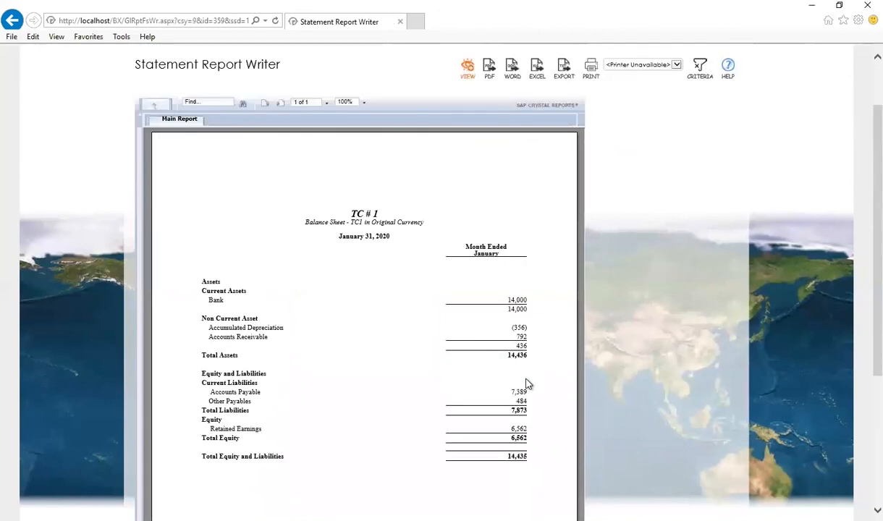
scroll(504, 362, "up", 1)
mouse_move(280, 93)
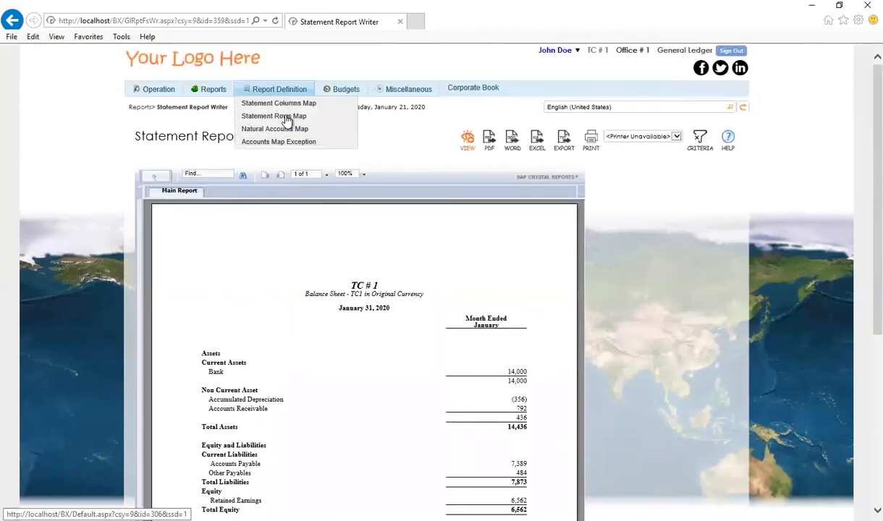
left_click(287, 119)
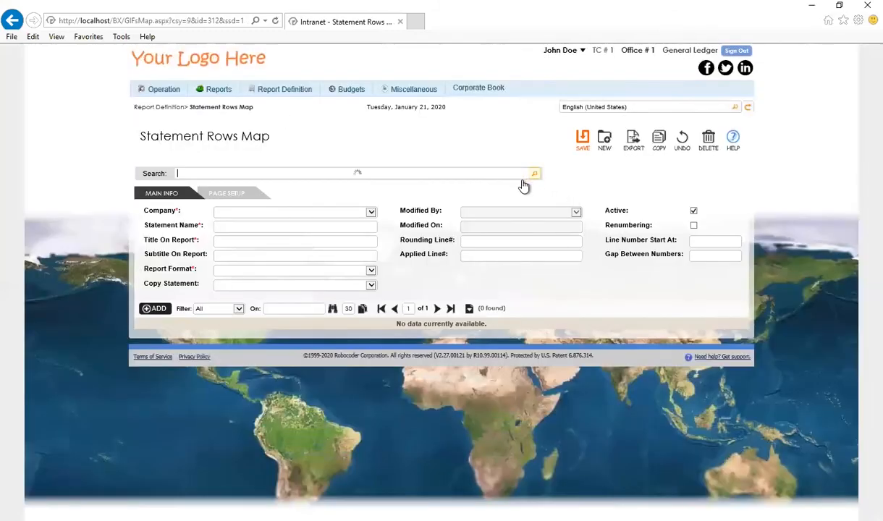
left_click(516, 174)
left_click(505, 202)
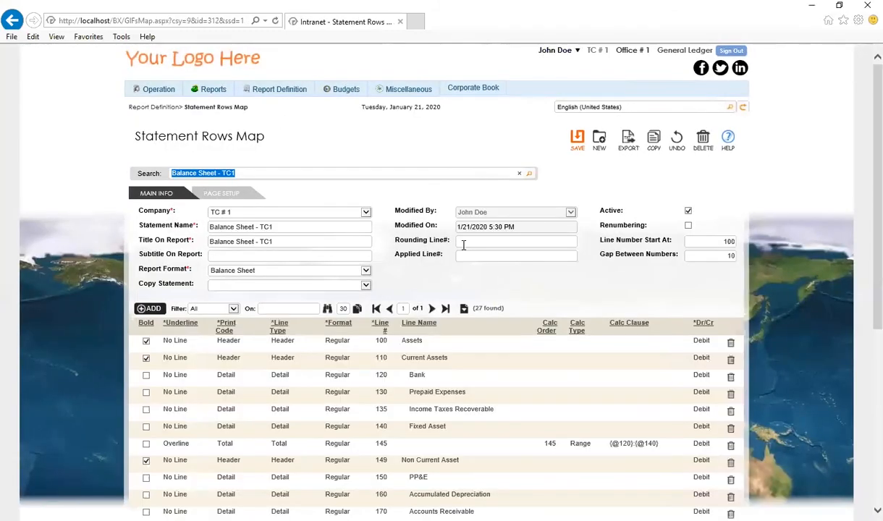
scroll(462, 243, "down", 1)
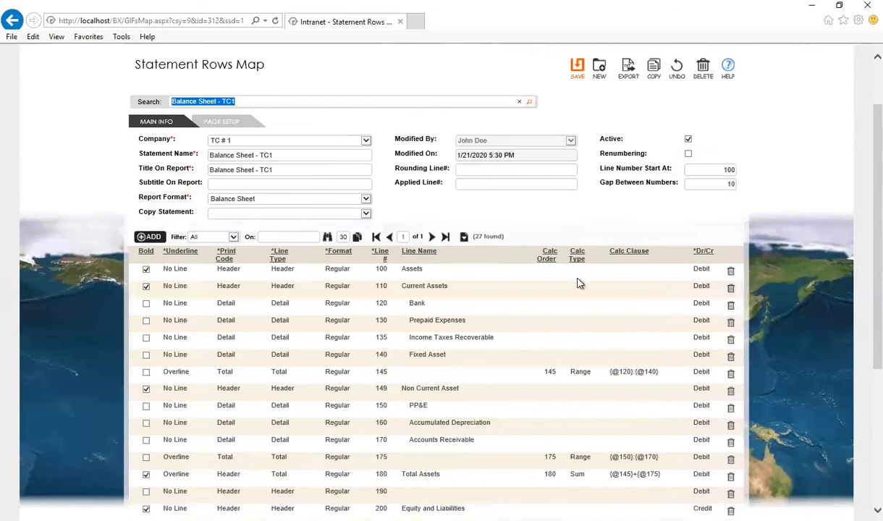
scroll(492, 174, "up", 1)
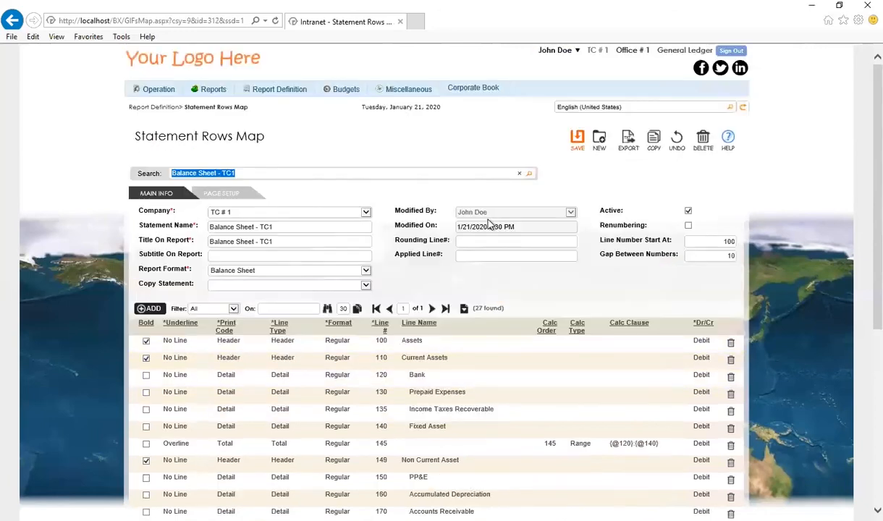
- Run the Balance Sheet - TC1 again in the Statement Report Writer for TC # 1, Original Currency, fiscal 202001
mouse_move(230, 97)
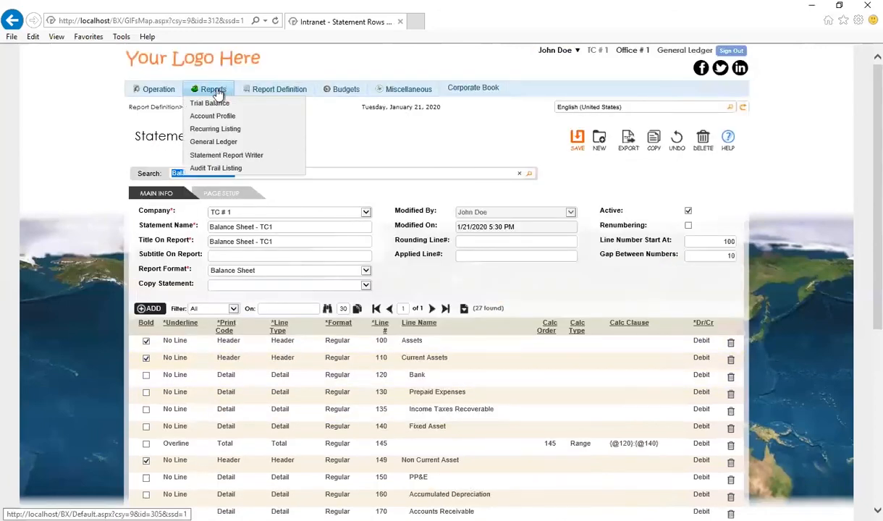
left_click(227, 157)
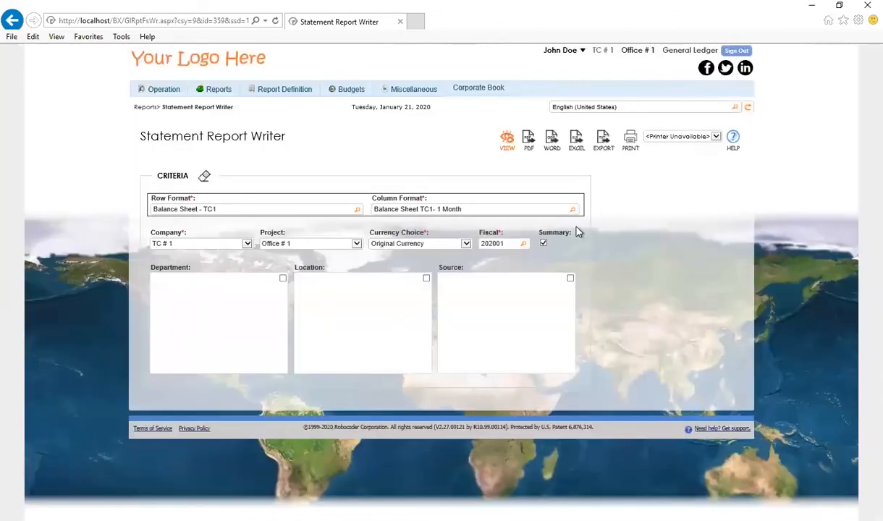
left_click(506, 138)
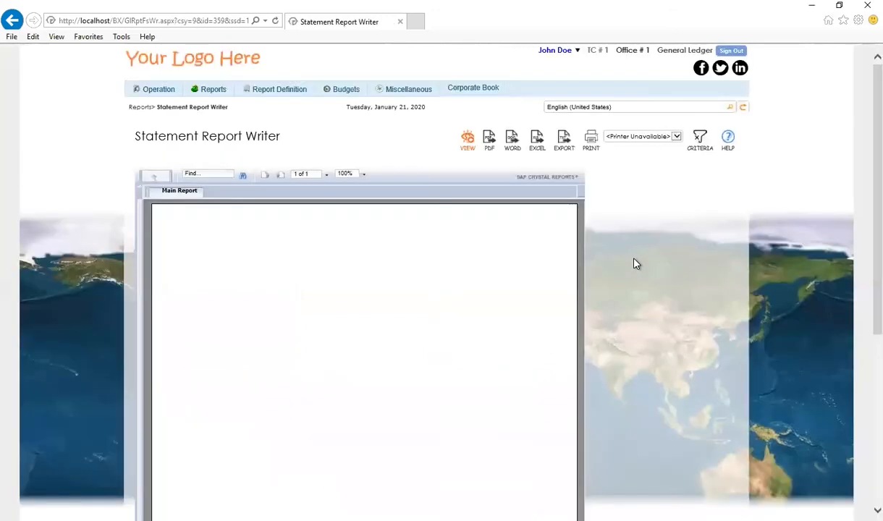
scroll(635, 264, "down", 1)
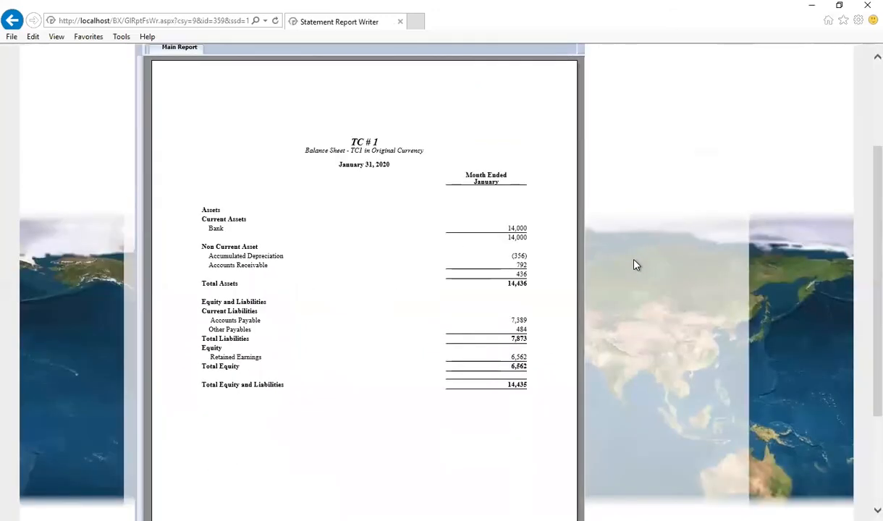
scroll(635, 264, "up", 2)
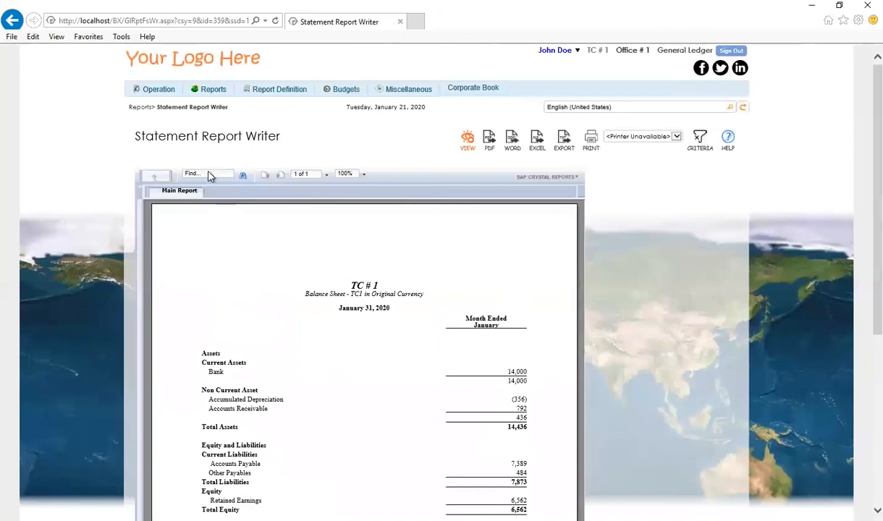
- Roll over the fiscal period of TC # 1 by setting its Current Fiscal to 202002 and saving the company record
mouse_move(161, 93)
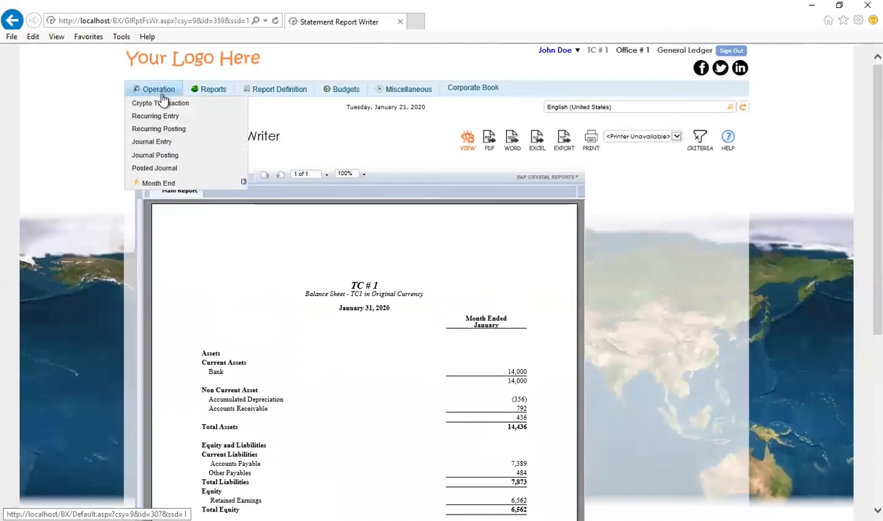
mouse_move(173, 184)
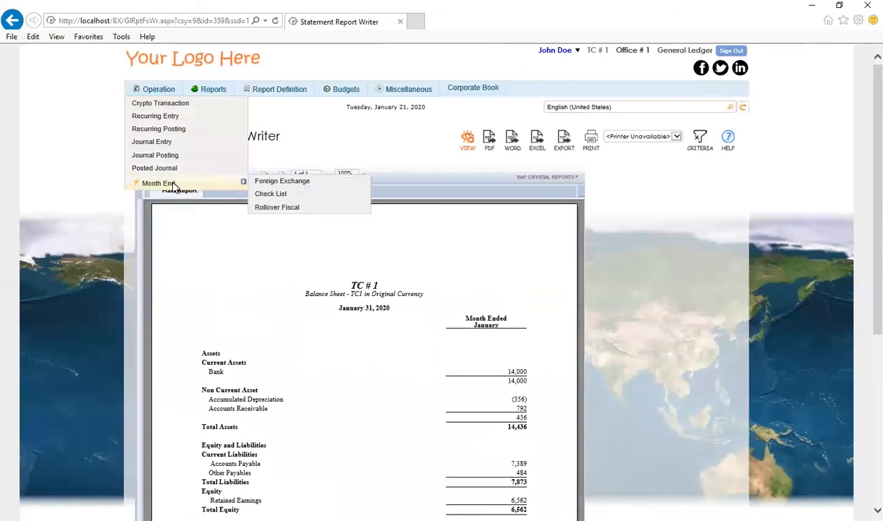
left_click(290, 209)
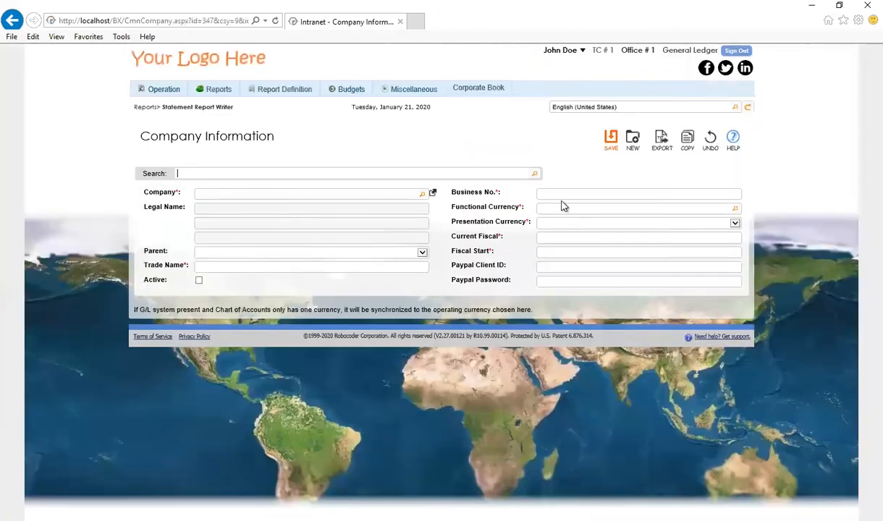
left_click(535, 175)
left_click(518, 199)
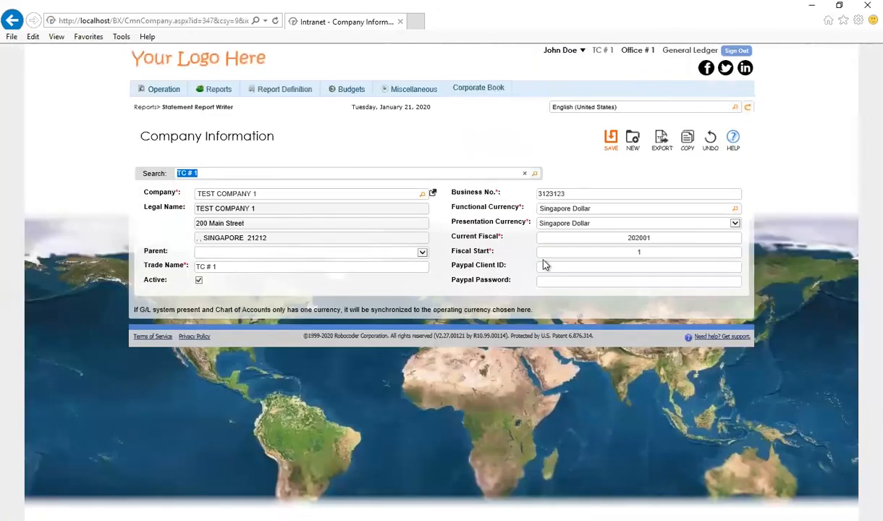
left_click(649, 237)
key("BackSpace")
type("2")
left_click(611, 139)
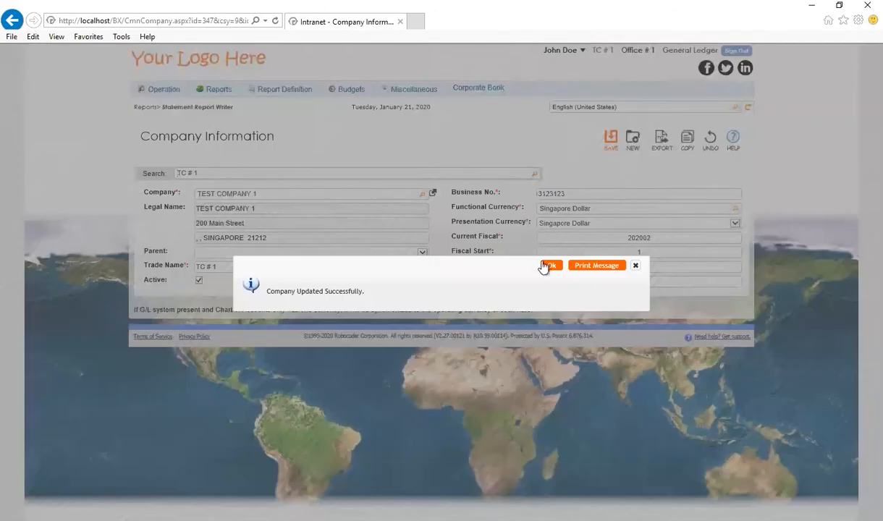
left_click(550, 265)
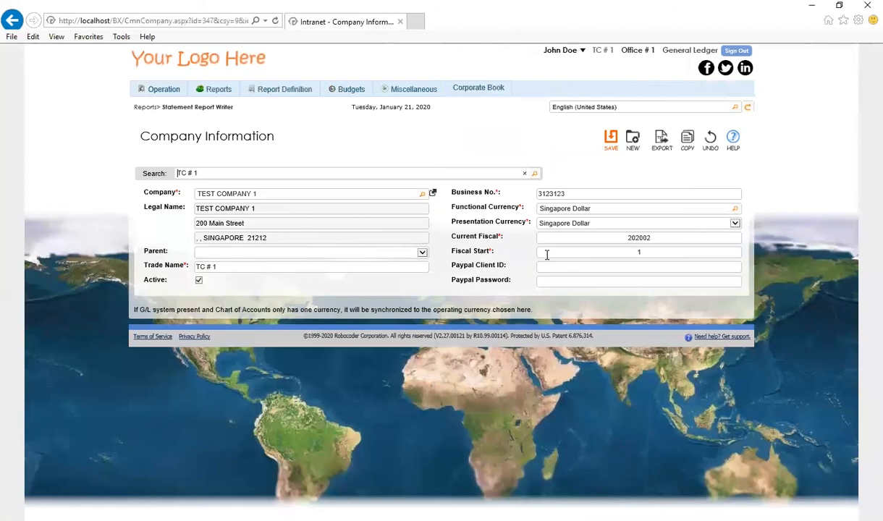
- Open the Monthend Check List and compare the TC # 1 records for 2020.01.01 and 2020.02.01
mouse_move(547, 255)
mouse_move(655, 242)
left_click(165, 89)
left_click(326, 195)
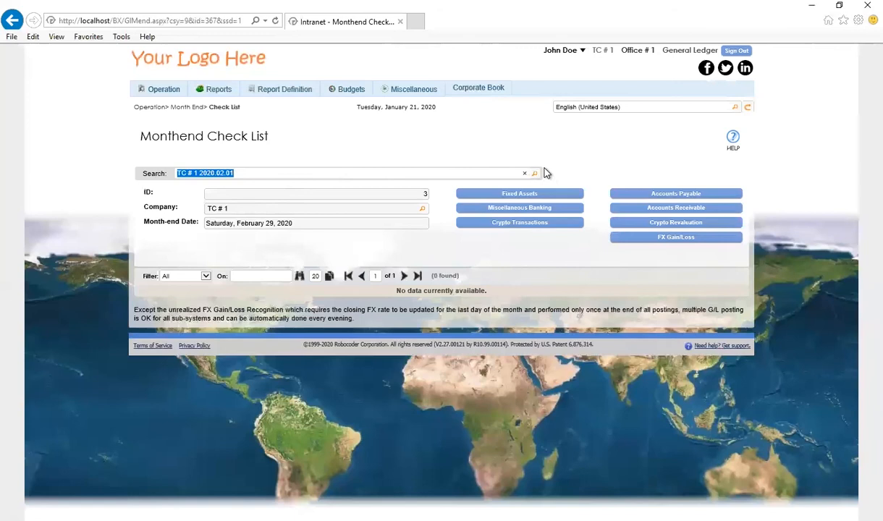
left_click(371, 202)
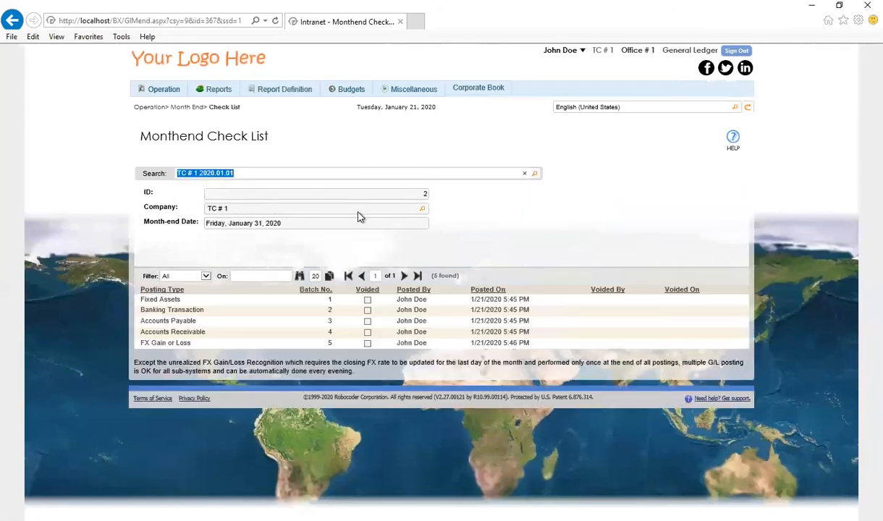
left_click(534, 174)
left_click(465, 182)
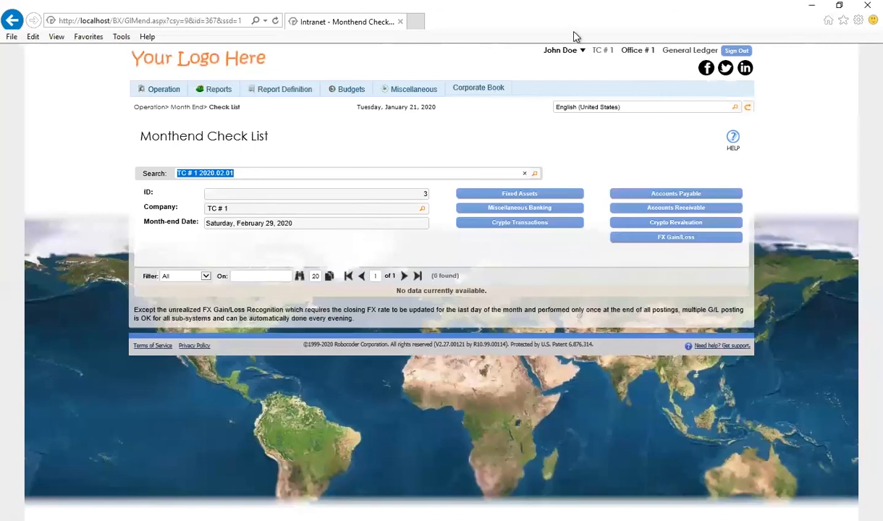
- Look through the available systems in the account settings and keep General Ledger selected
left_click(563, 52)
left_click(494, 122)
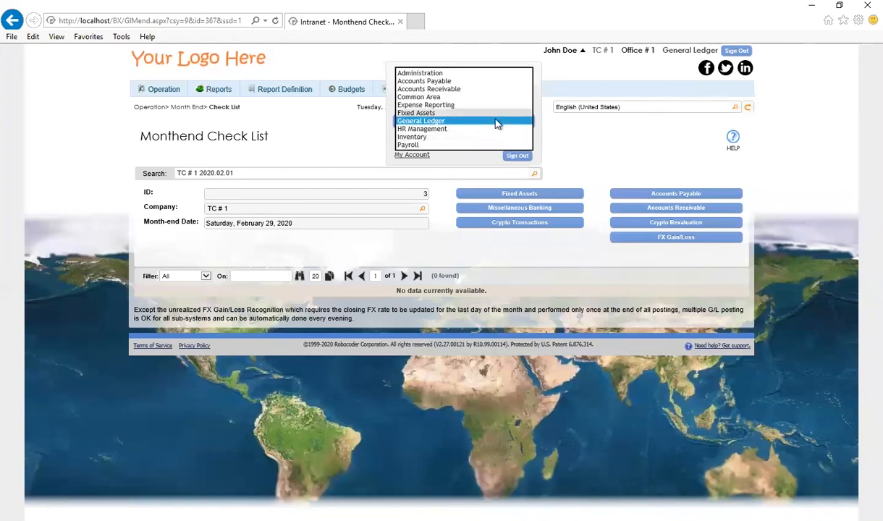
left_click(497, 122)
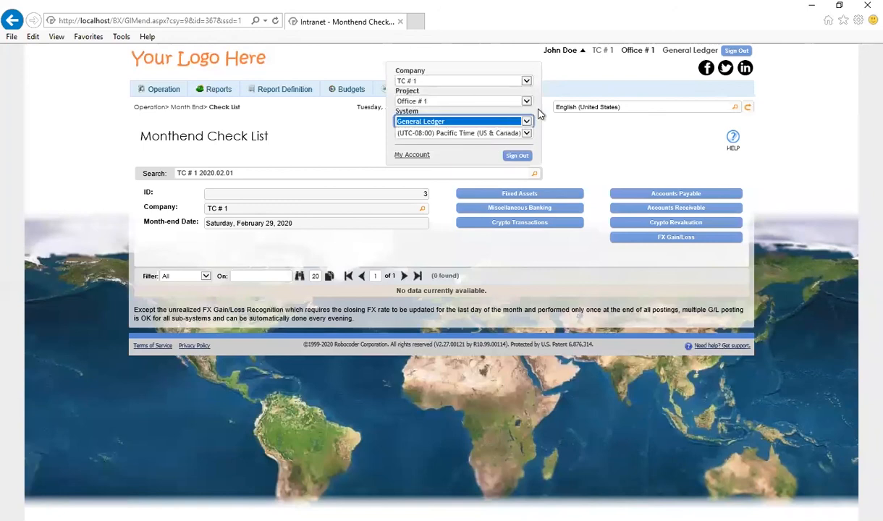